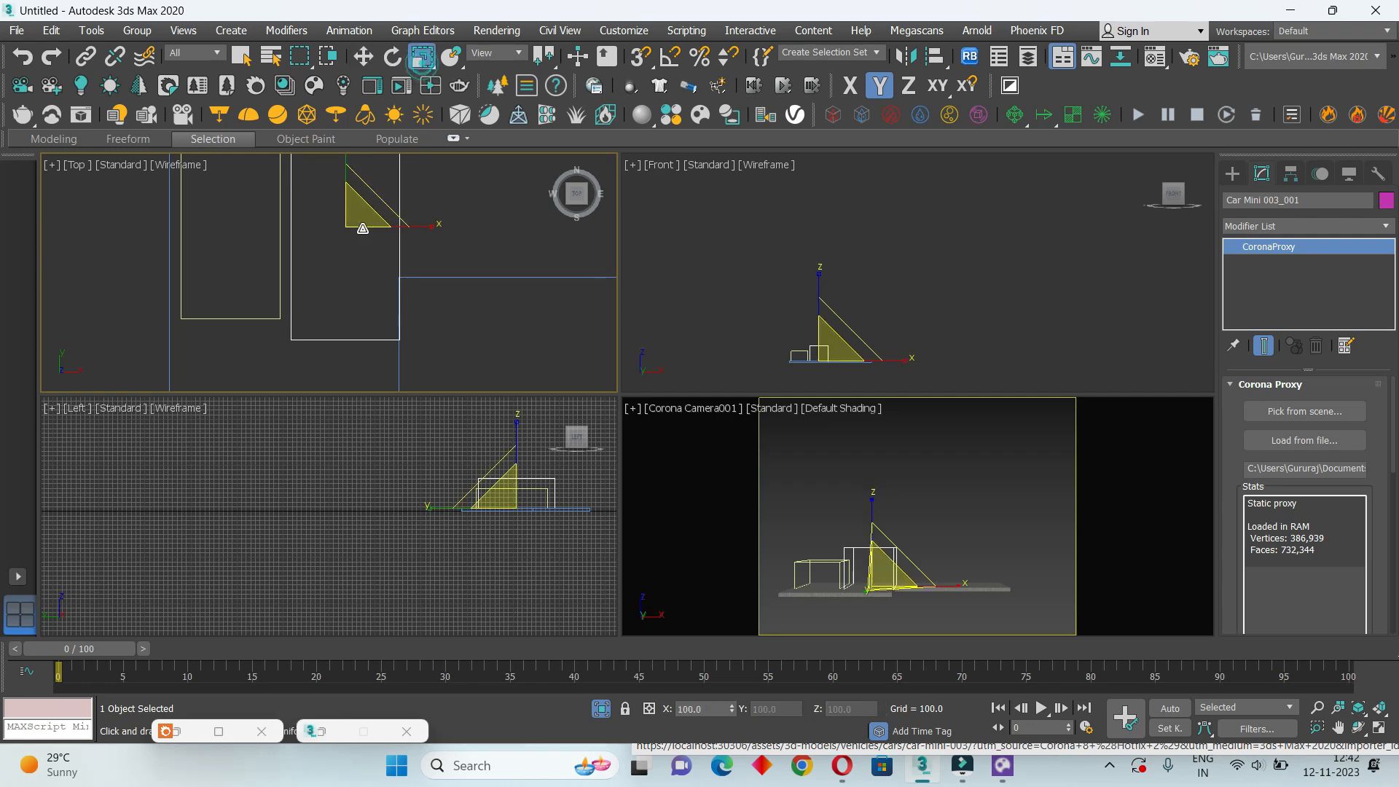
Scale the Car Mini 003 proxy down to about 68% and enlarge the Car 027 proxy slightly
left_click_drag(363, 241, 363, 266)
left_click(921, 442)
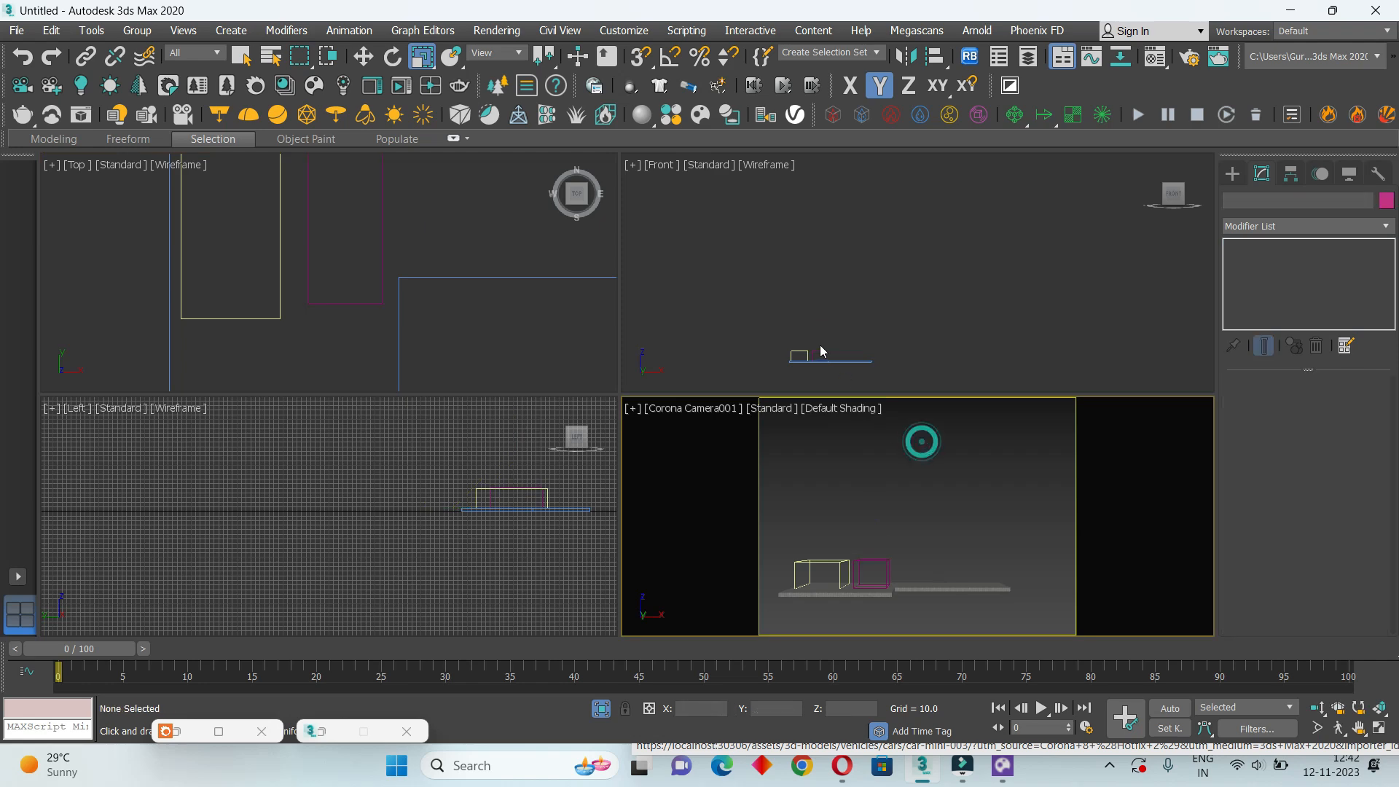
scroll(822, 352, "up", 4)
left_click_drag(817, 348, 823, 333)
left_click(917, 352)
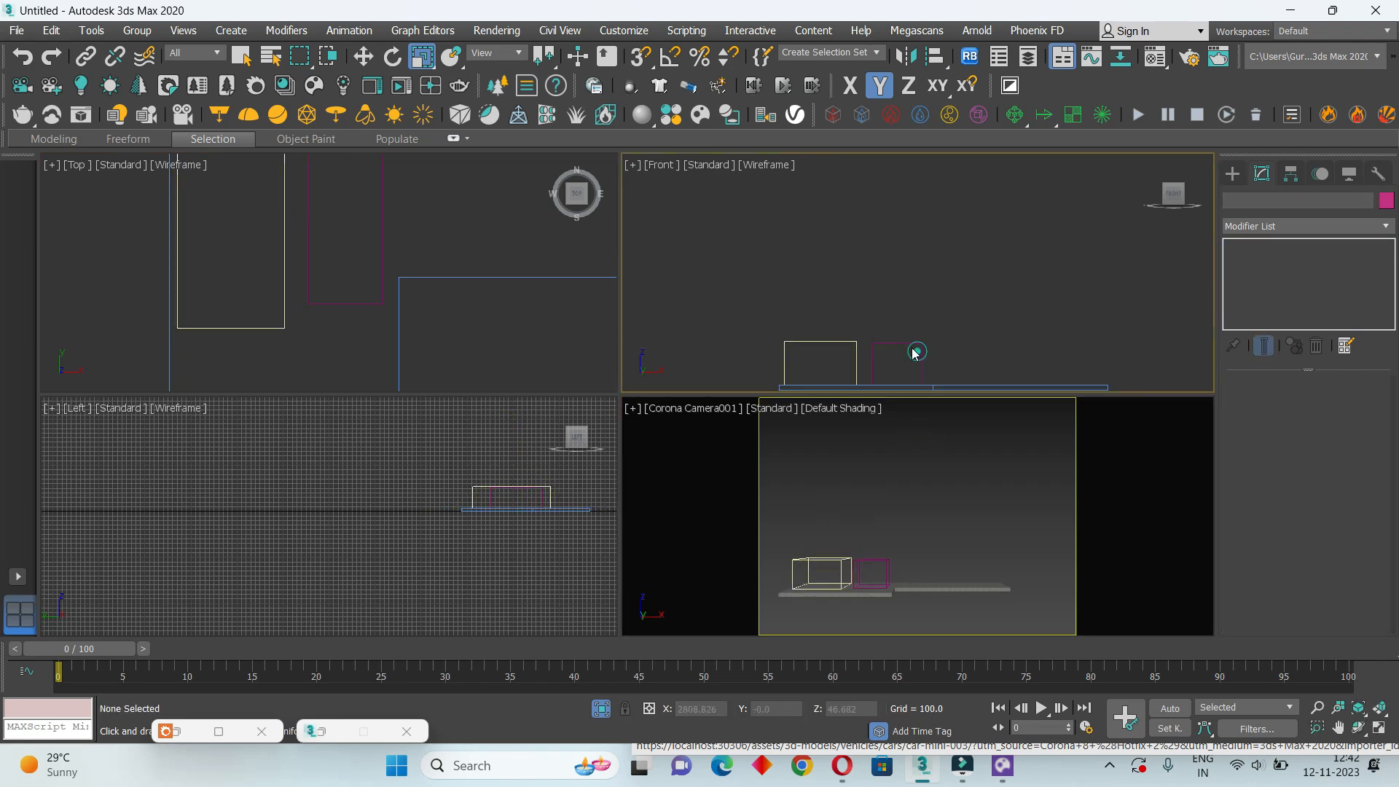
Move the Car 027 proxy along X toward the smaller car, to about X 2717.9
left_click(860, 361)
key("w")
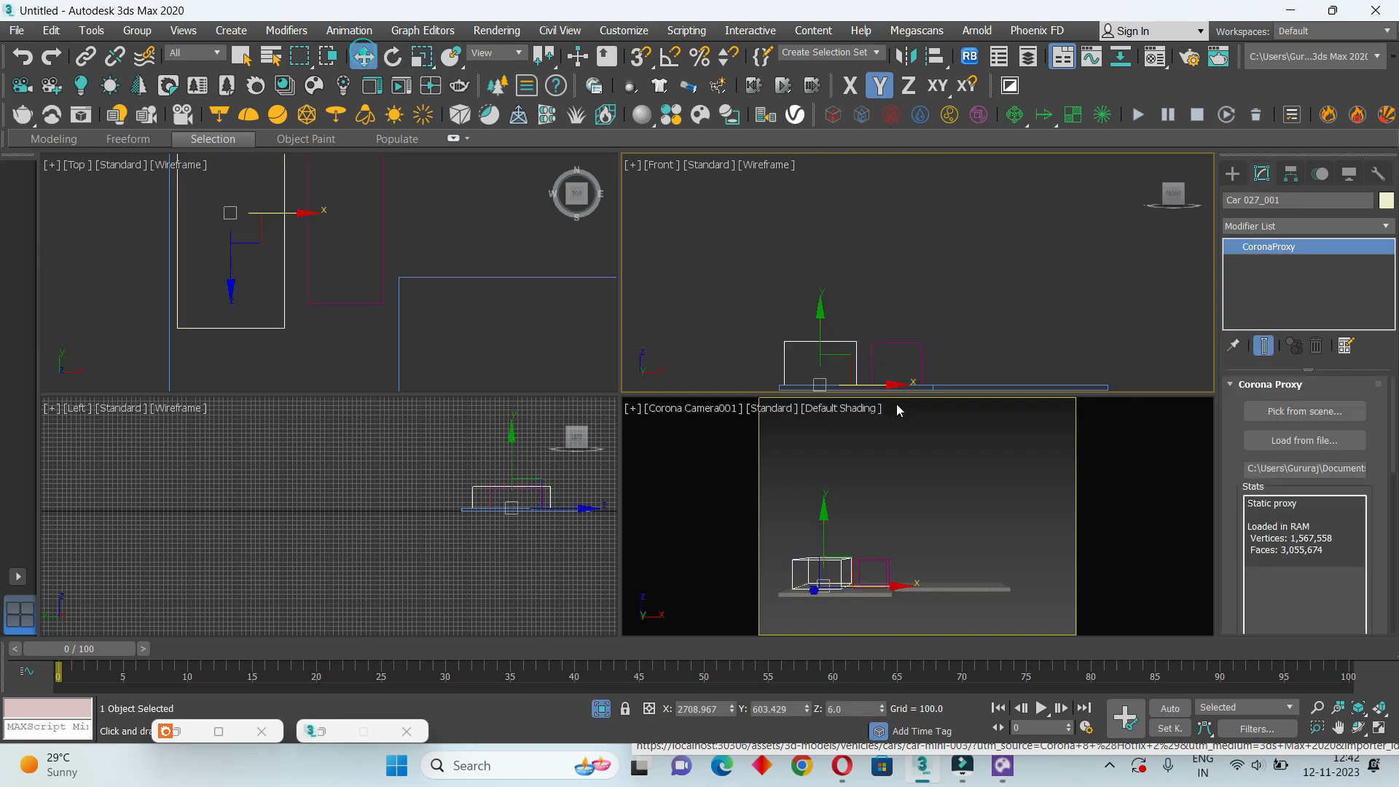
left_click_drag(880, 386, 888, 385)
left_click(901, 344)
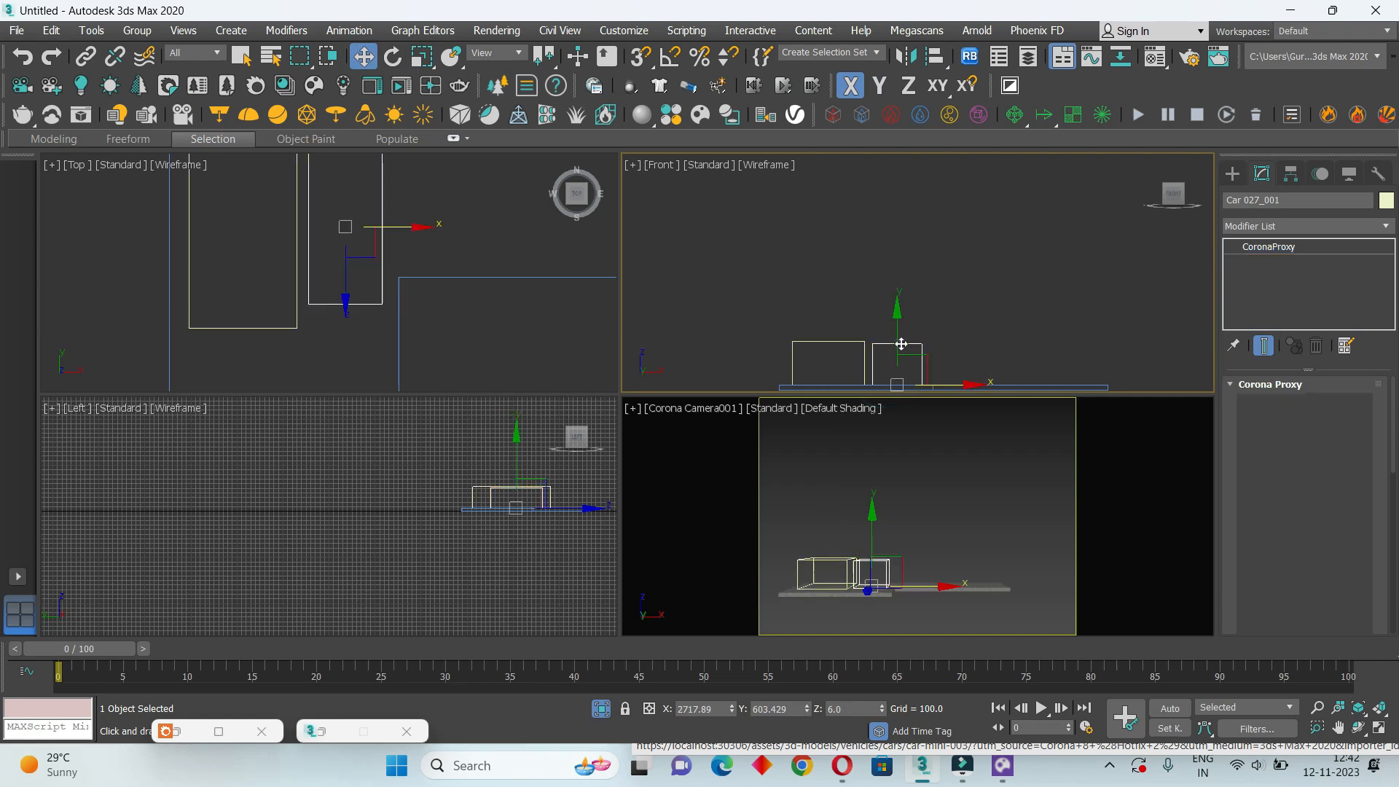
left_click(997, 508)
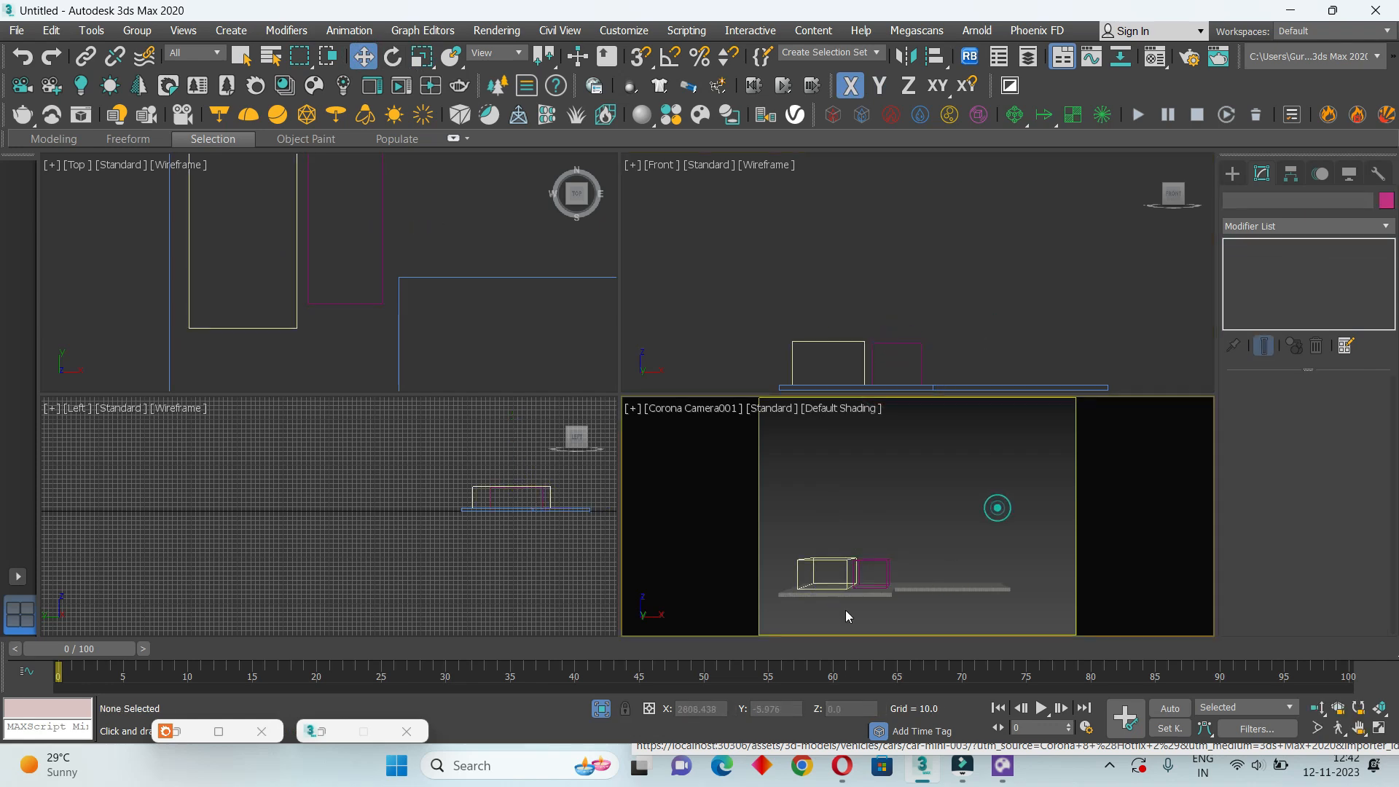
Set the viewport display method of the Car Mini 003 proxy to Full mesh
left_click(866, 568)
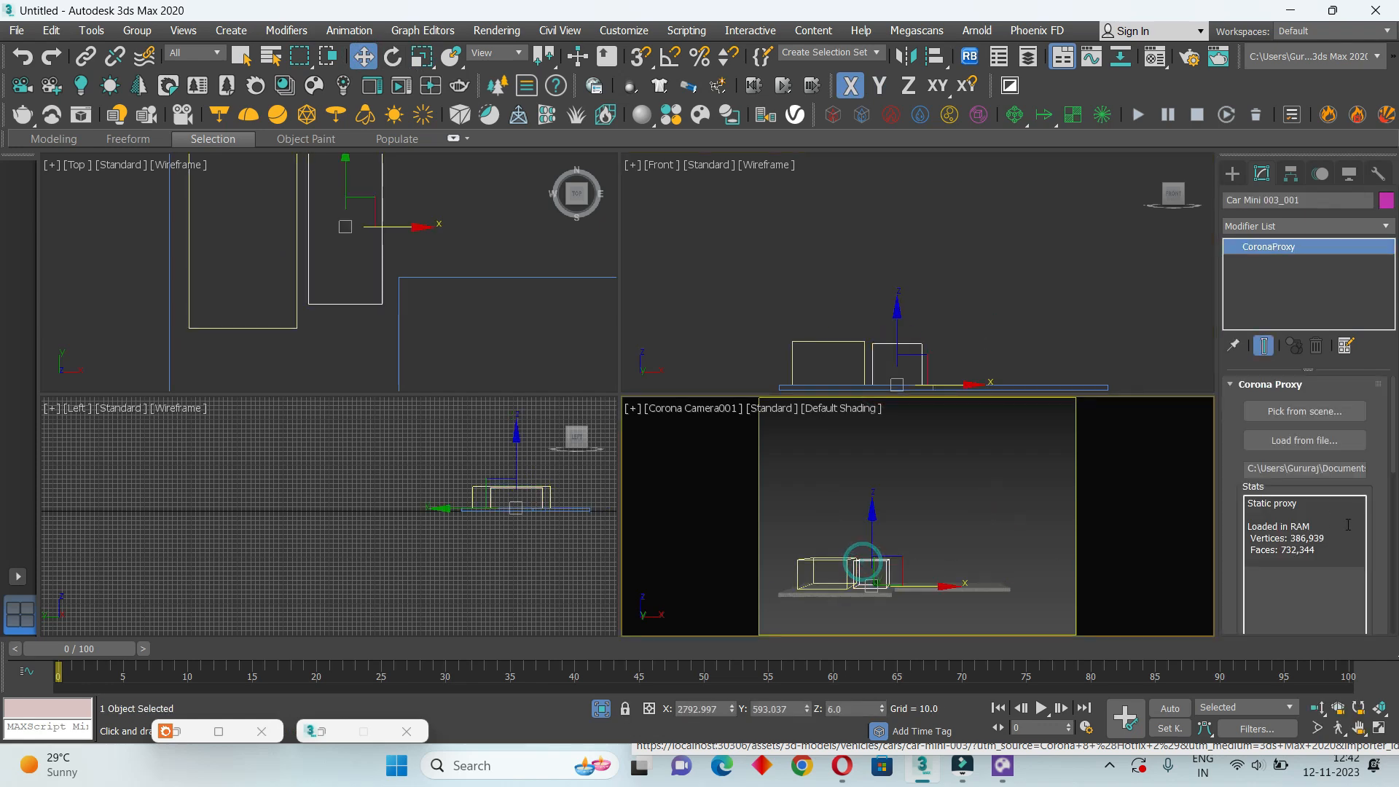
left_click_drag(1392, 472, 1391, 554)
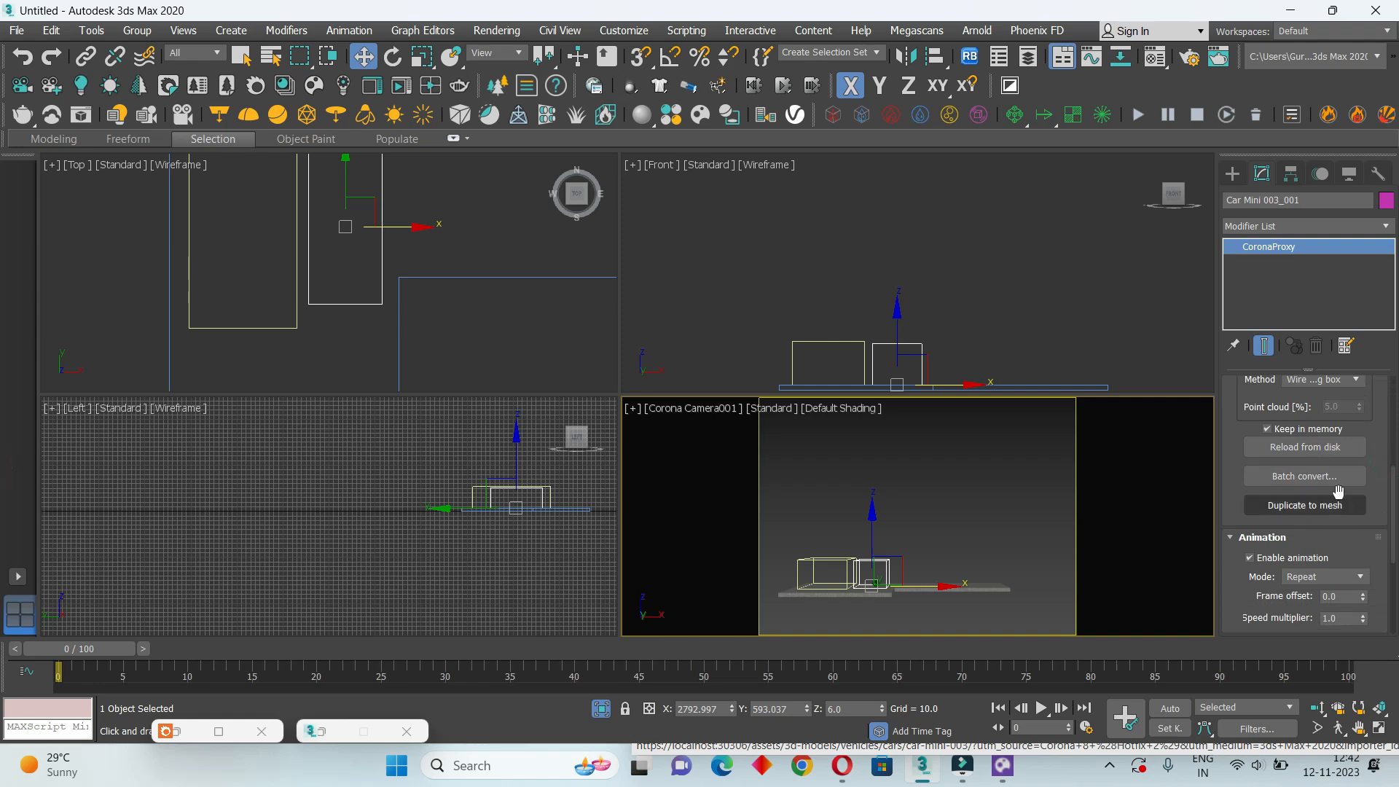
left_click(1328, 382)
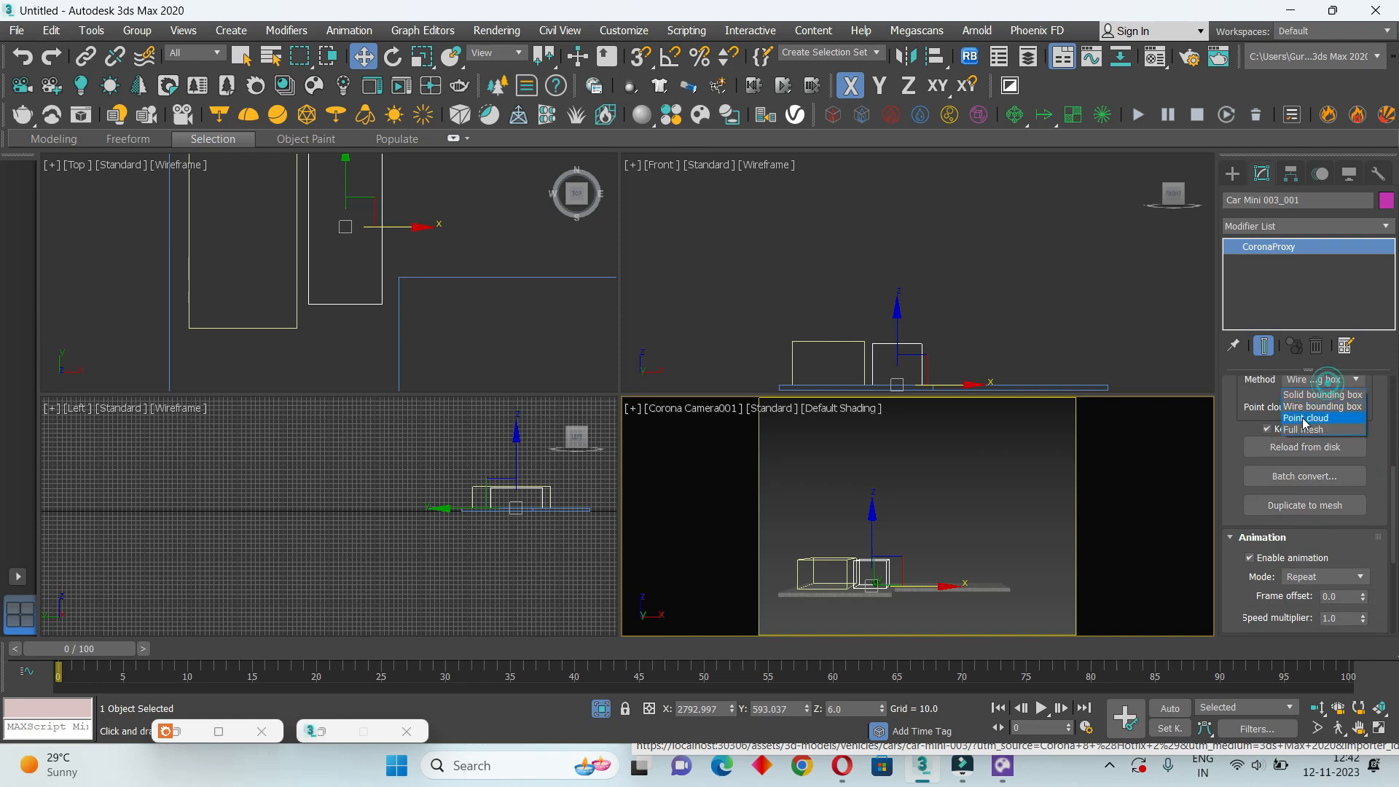
left_click(1288, 431)
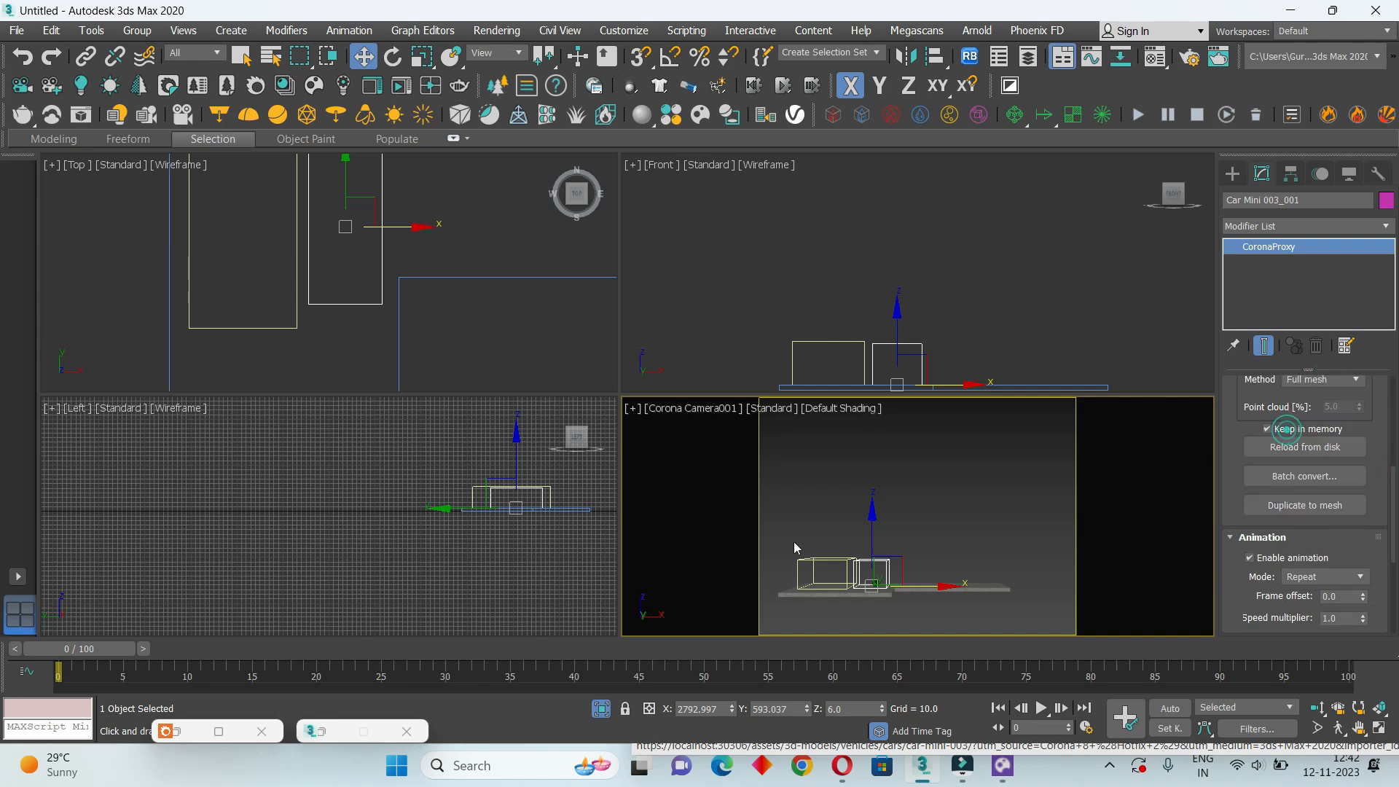
left_click(908, 510)
Set the viewport display method of the Car 027 proxy to Full mesh
left_click(844, 558)
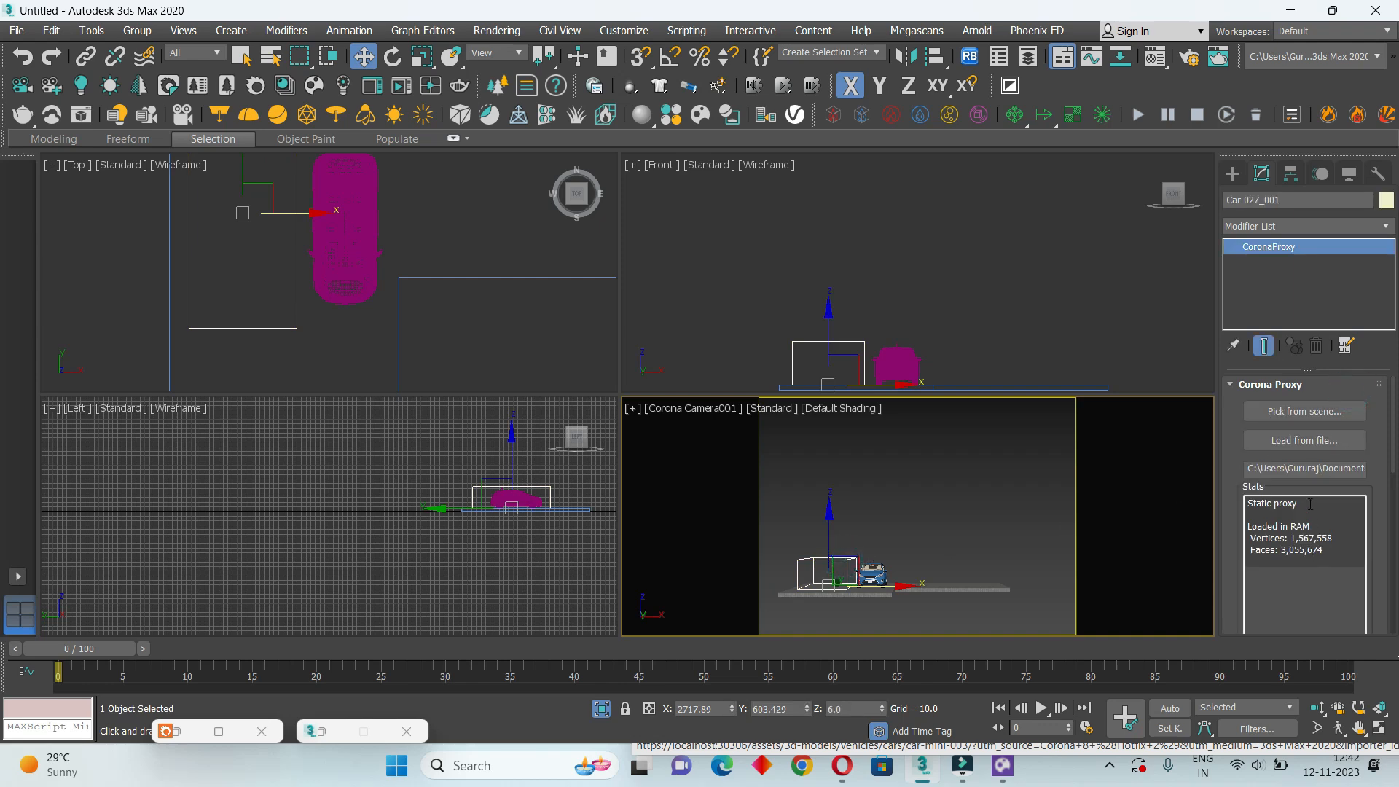
scroll(1310, 504, "down", 2)
left_click(1312, 581)
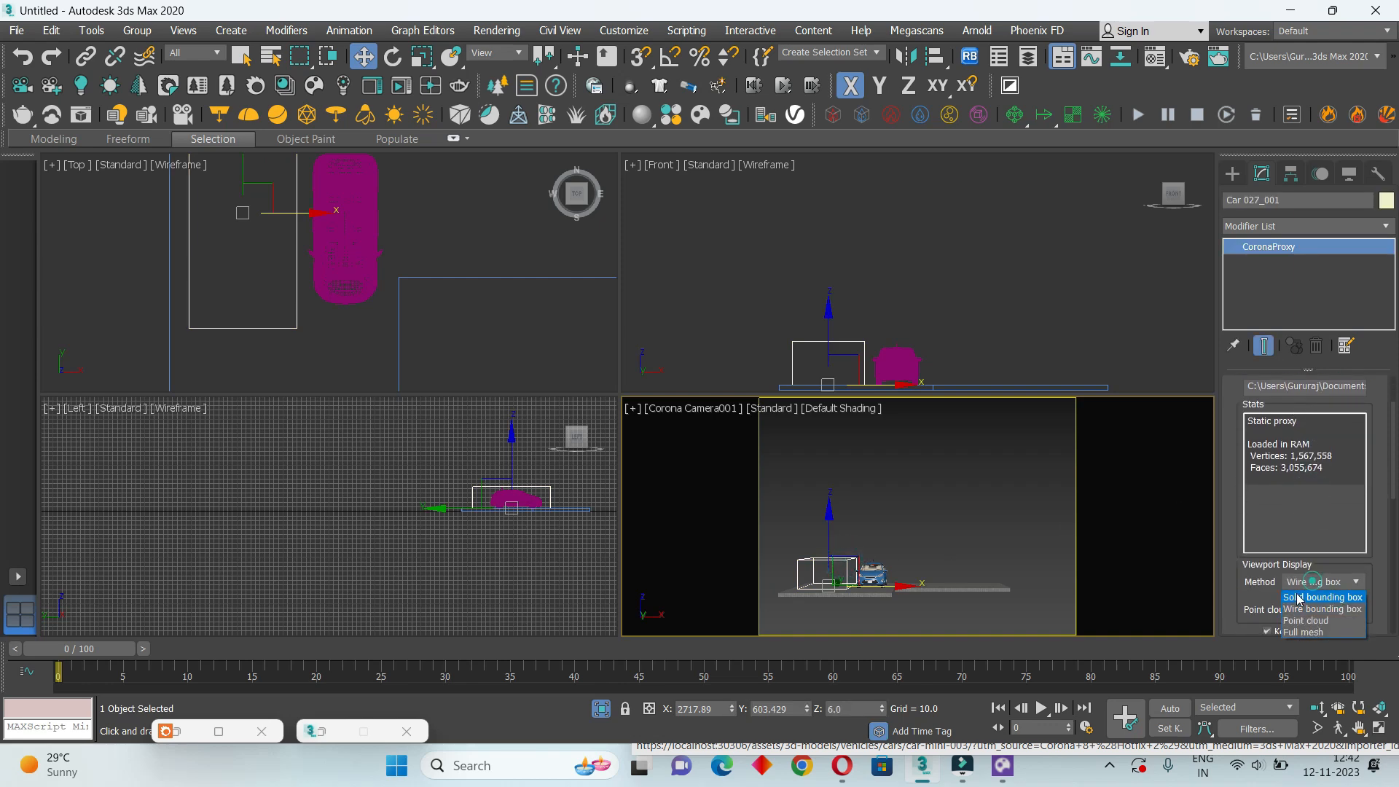
left_click(1304, 633)
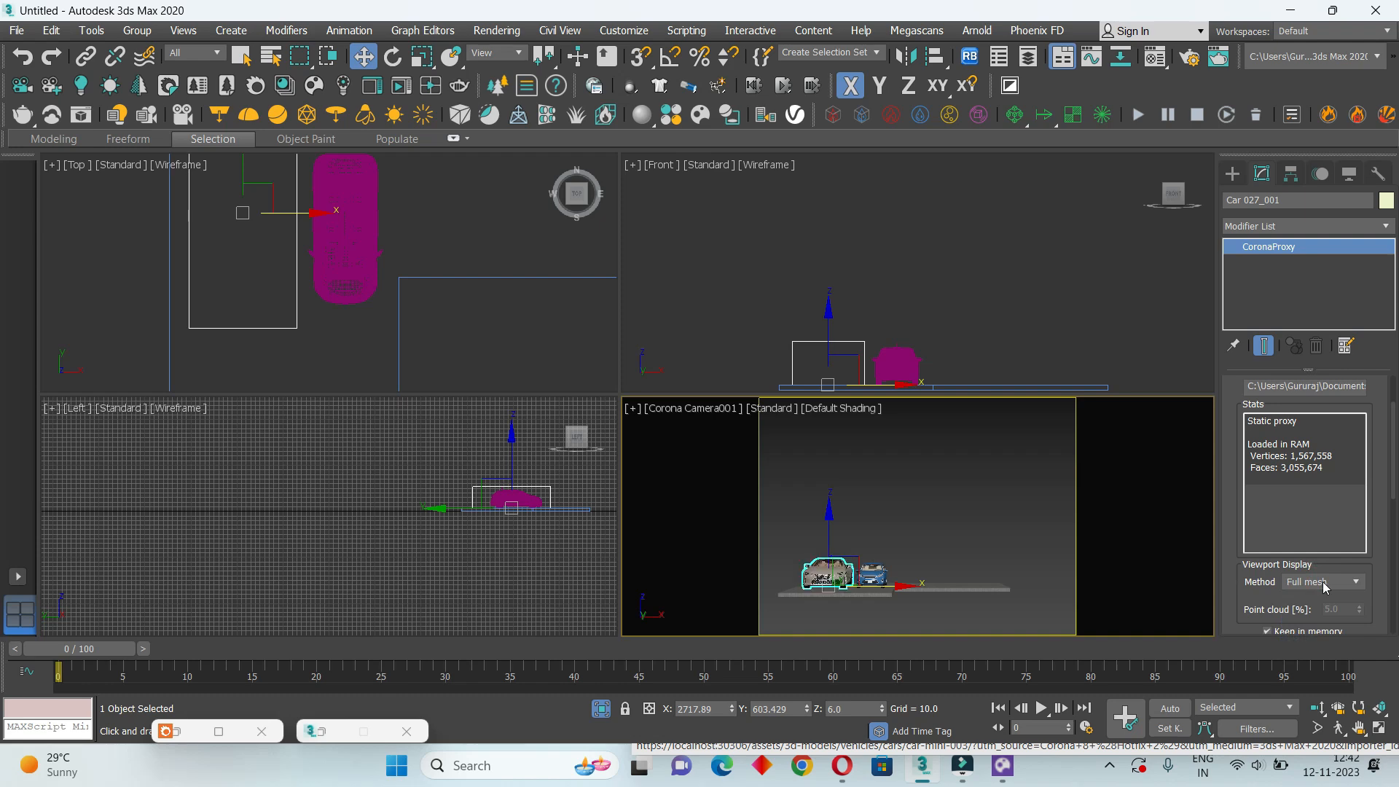
left_click(904, 515)
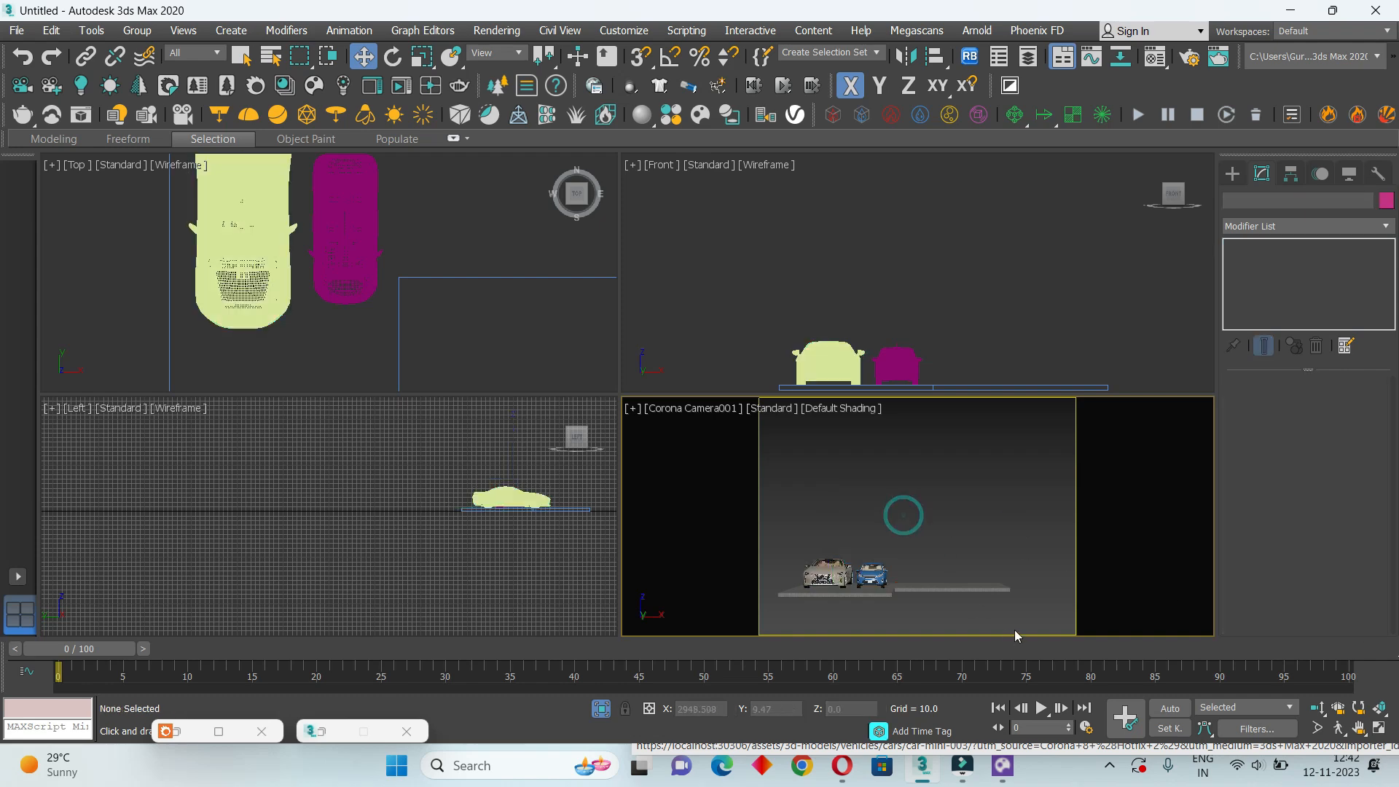
Scale the Car Mini 003 up uniformly in the Top view so it suits the larger car beside it
middle_click_drag(400, 315, 408, 360)
scroll(432, 350, "down", 3)
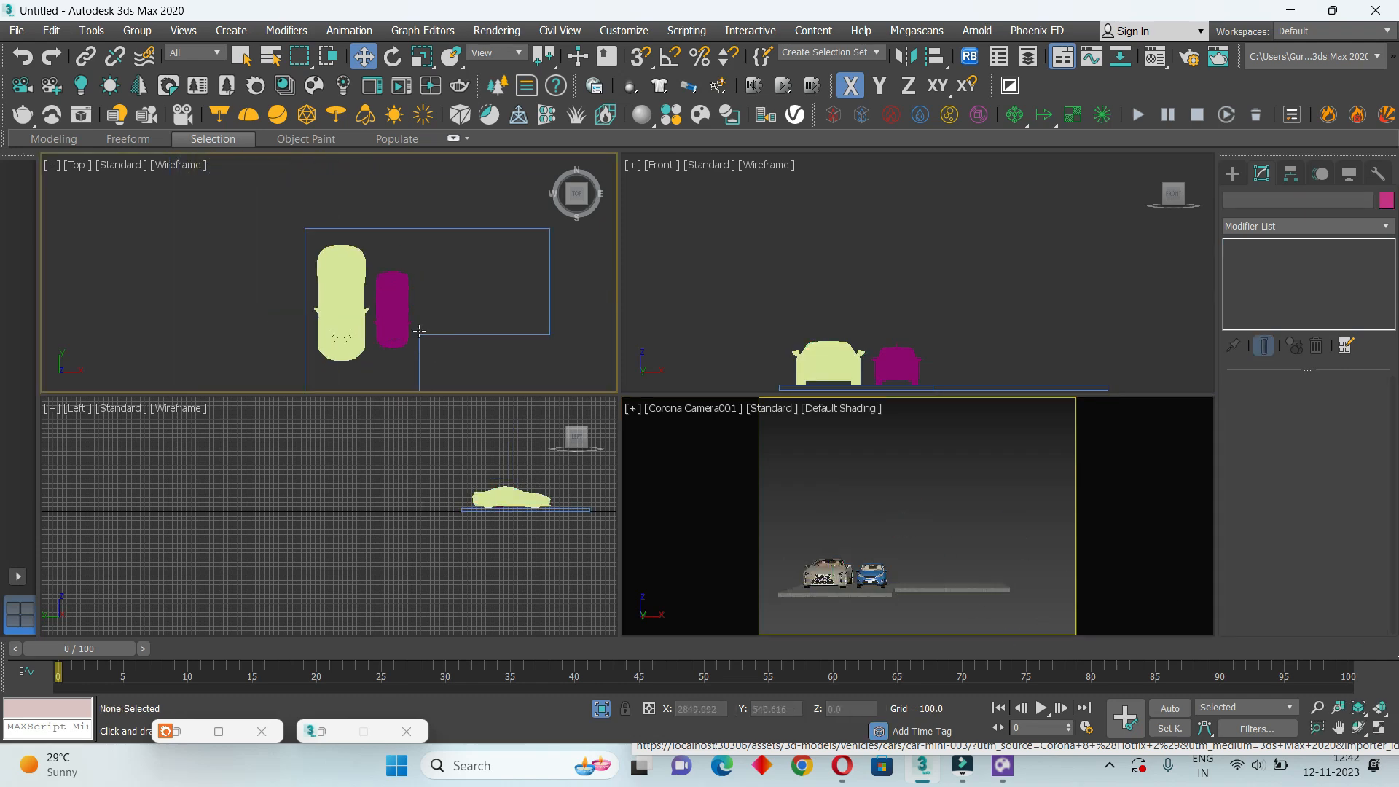
scroll(405, 318, "up", 3)
left_click(405, 318)
left_click(421, 56)
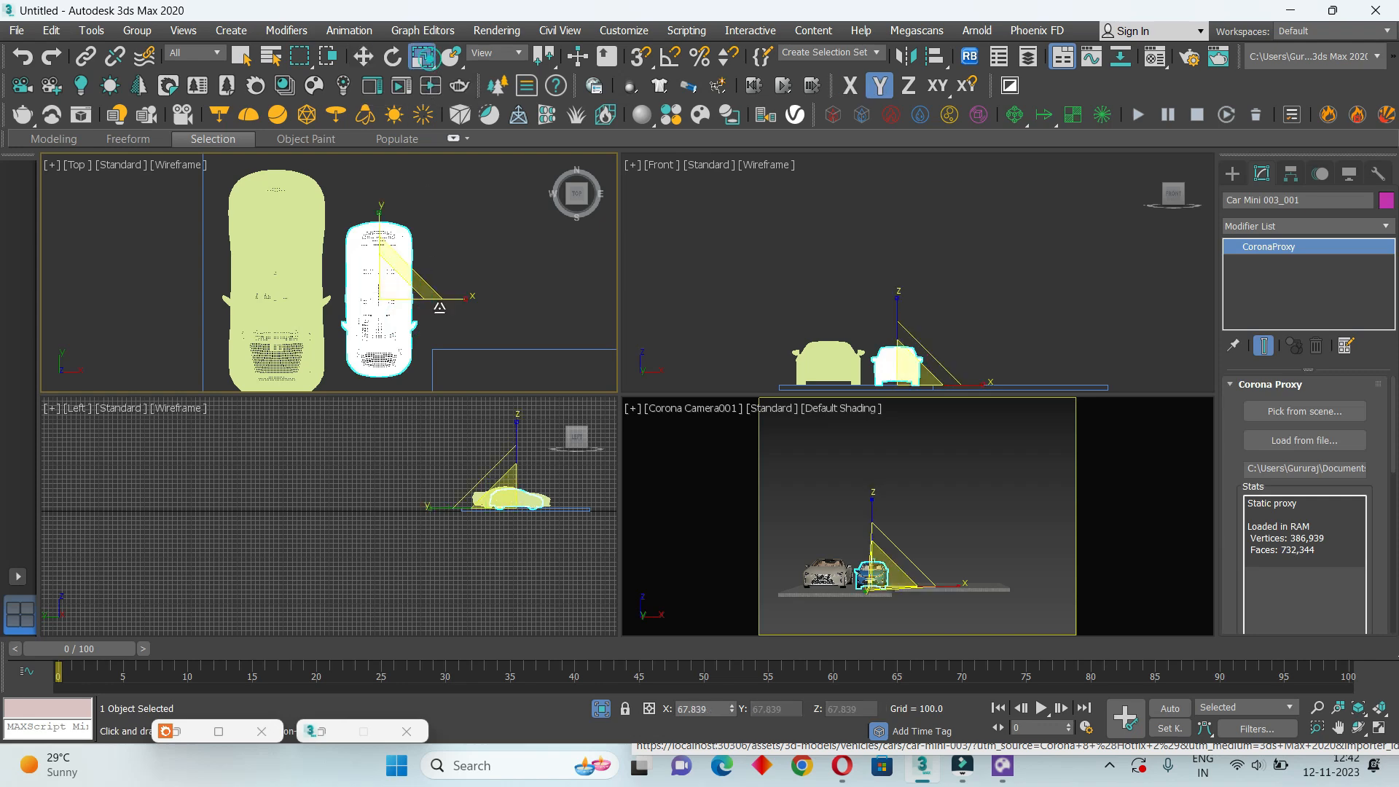
mouse_move(397, 282)
left_mouse_down()
mouse_move(400, 259)
mouse_move(414, 282)
left_mouse_up()
left_click(842, 329)
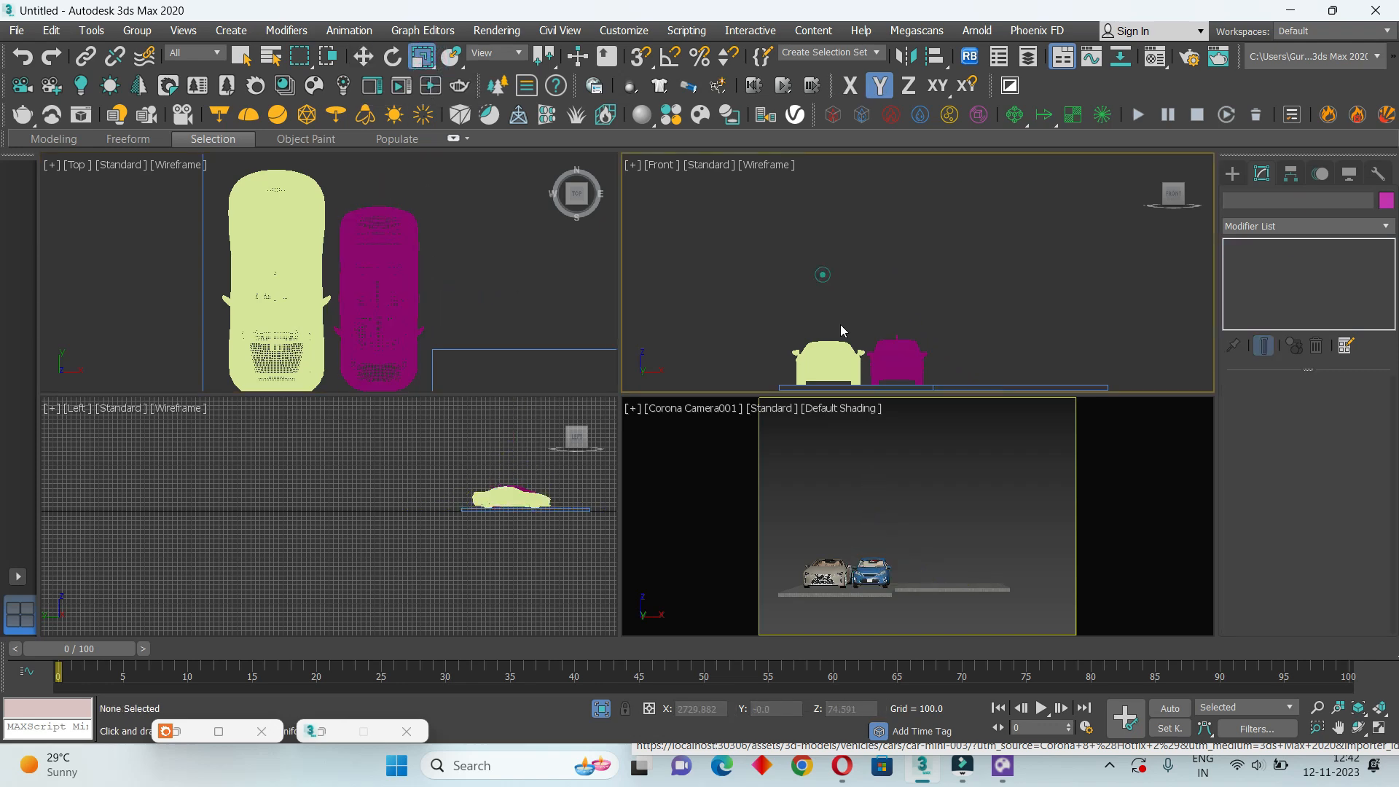
Scale Car 027 up to about 110.5% and shift the Car Mini 003 slightly along X away from it
left_click(836, 357)
left_click_drag(285, 311, 259, 192)
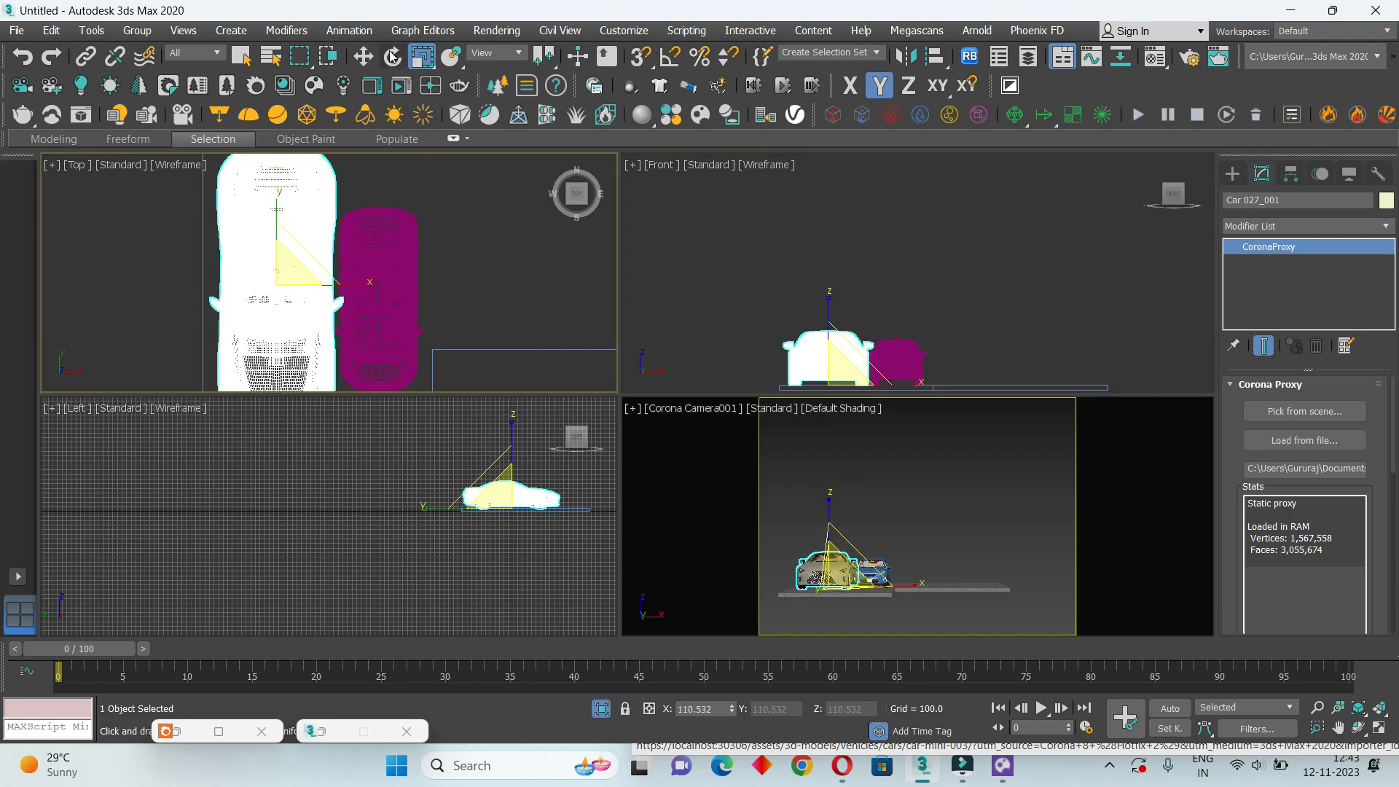
left_click(363, 56)
left_click(425, 302)
left_click_drag(425, 300, 436, 297)
Maximize the Corona Camera001 view and exit isolation to bring back the whole house scene
left_click(985, 510)
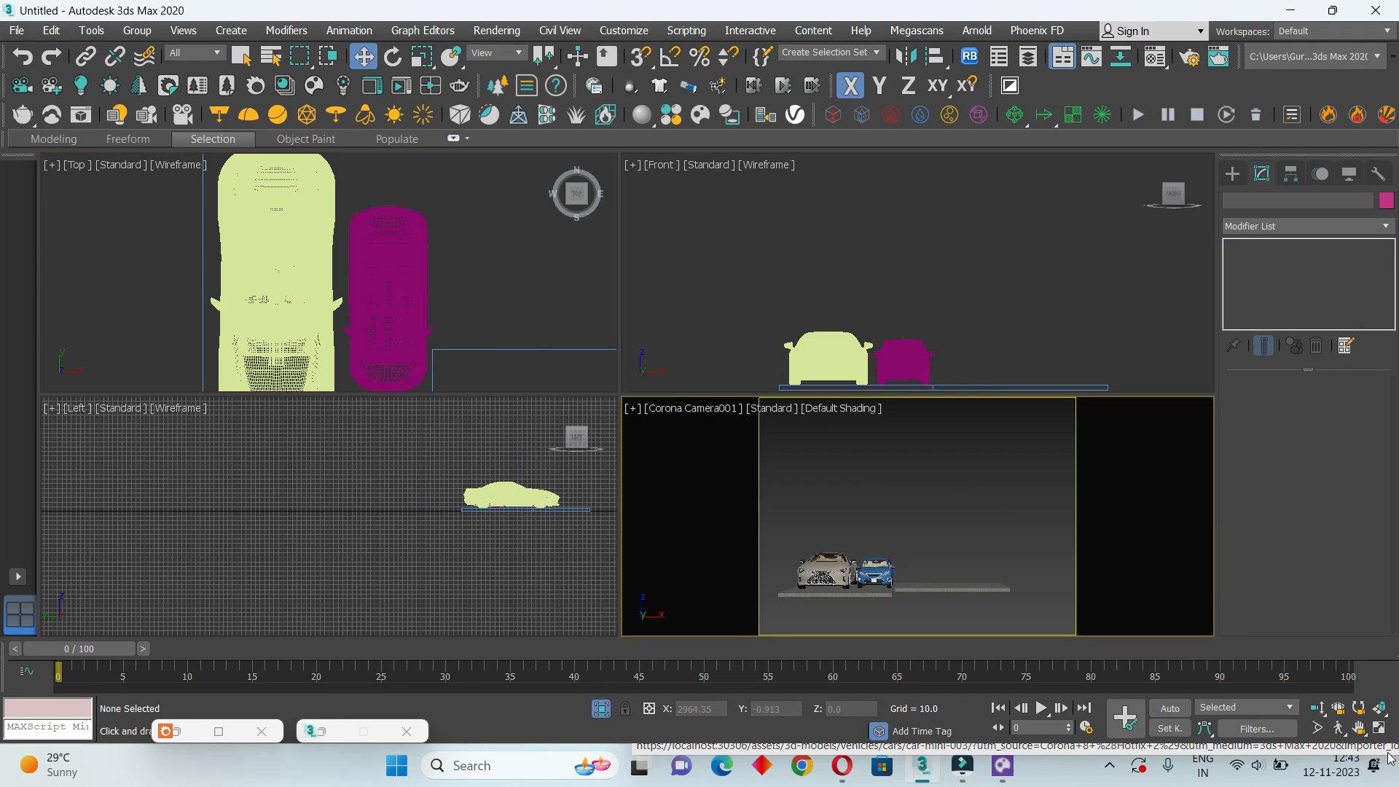
left_click(1380, 728)
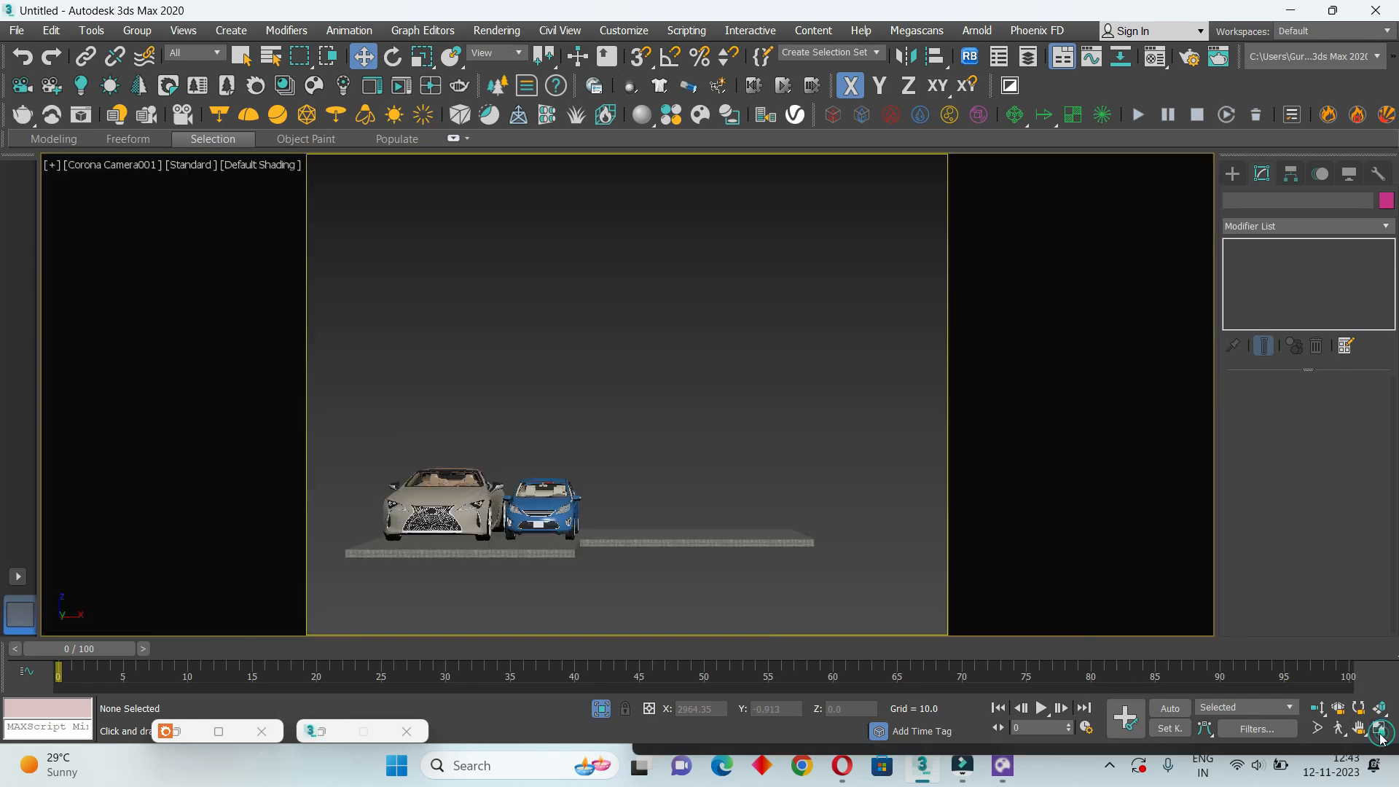
left_click(602, 709)
Scale the beige Car 027 and the blue hatchback down uniformly to fit the driveway
left_click(423, 495)
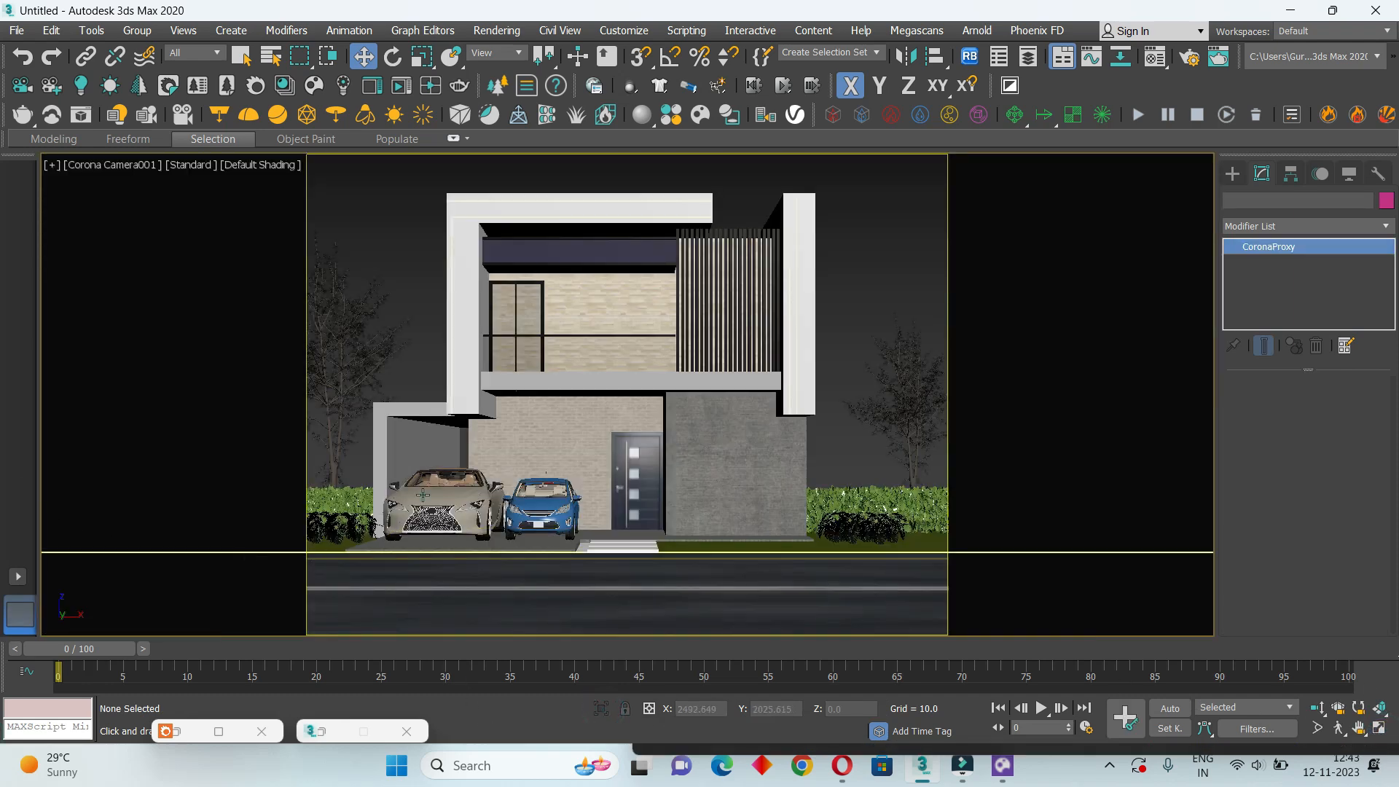
left_click(422, 56)
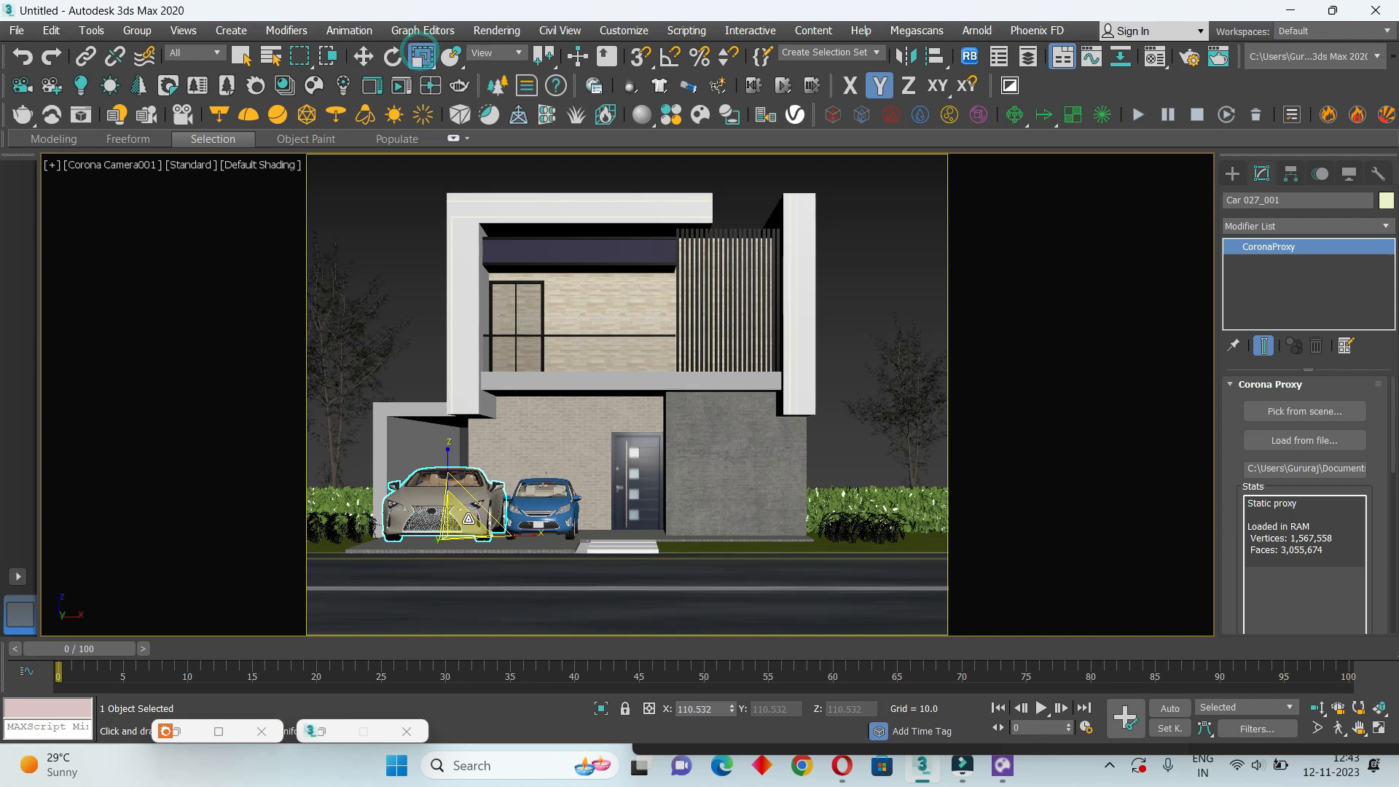
left_click_drag(468, 519, 560, 517)
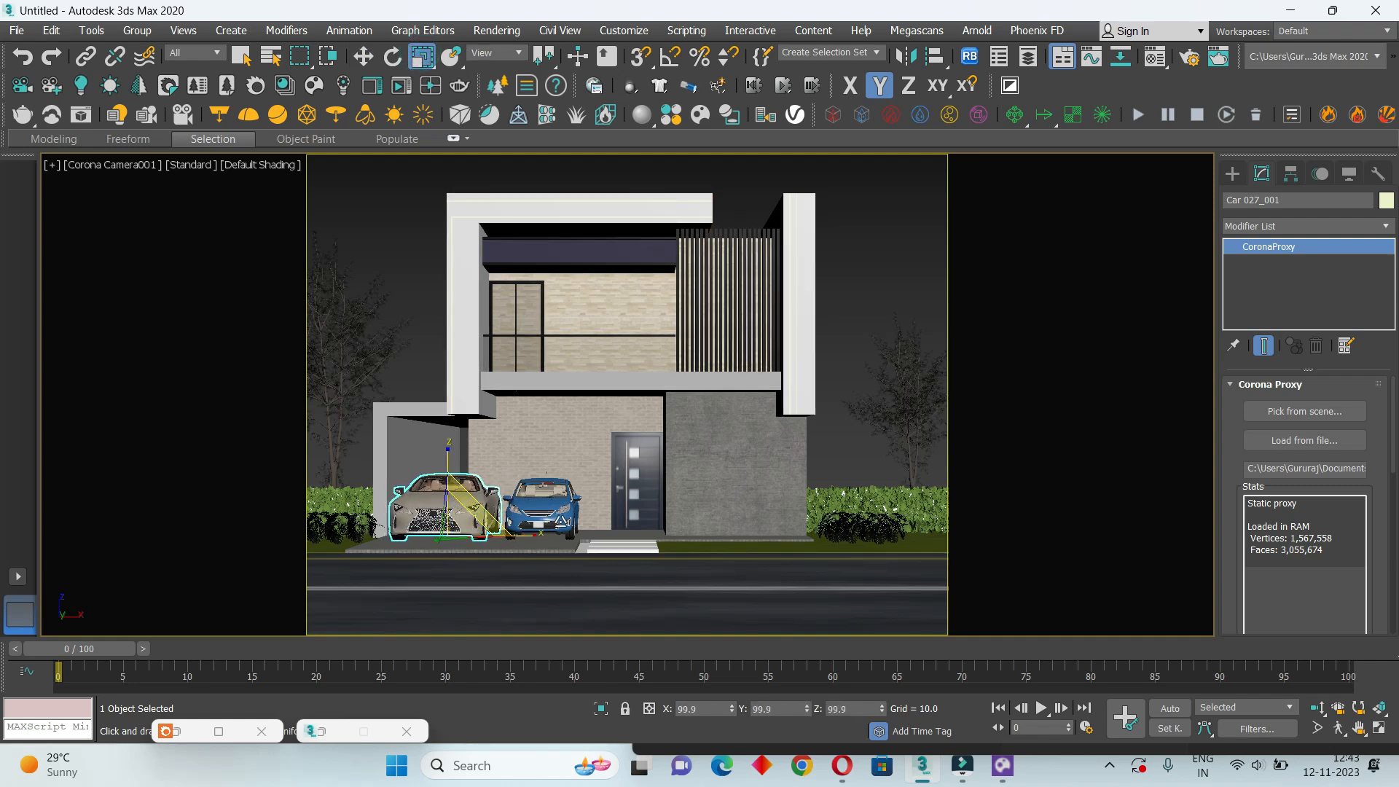
left_click(561, 519)
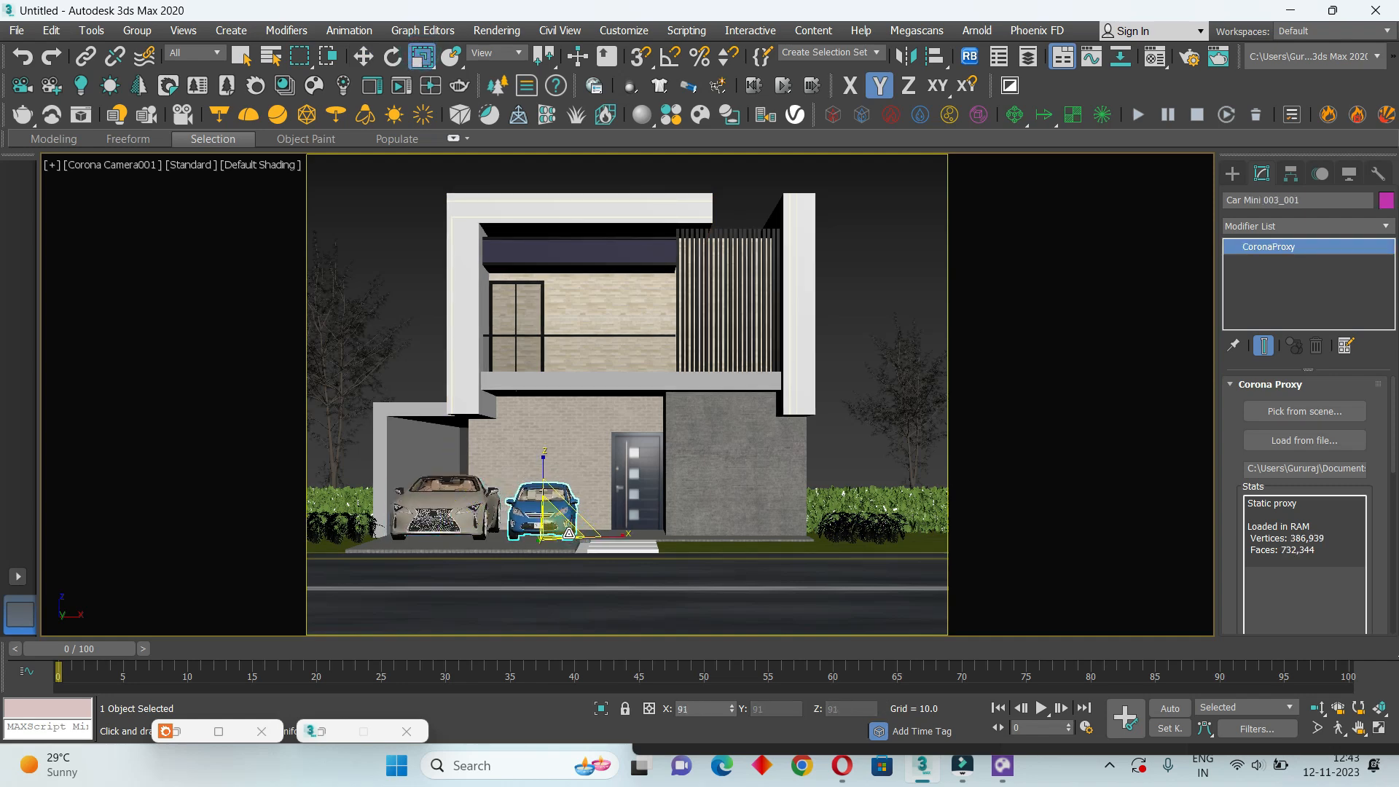
left_click(435, 495)
left_click(191, 177)
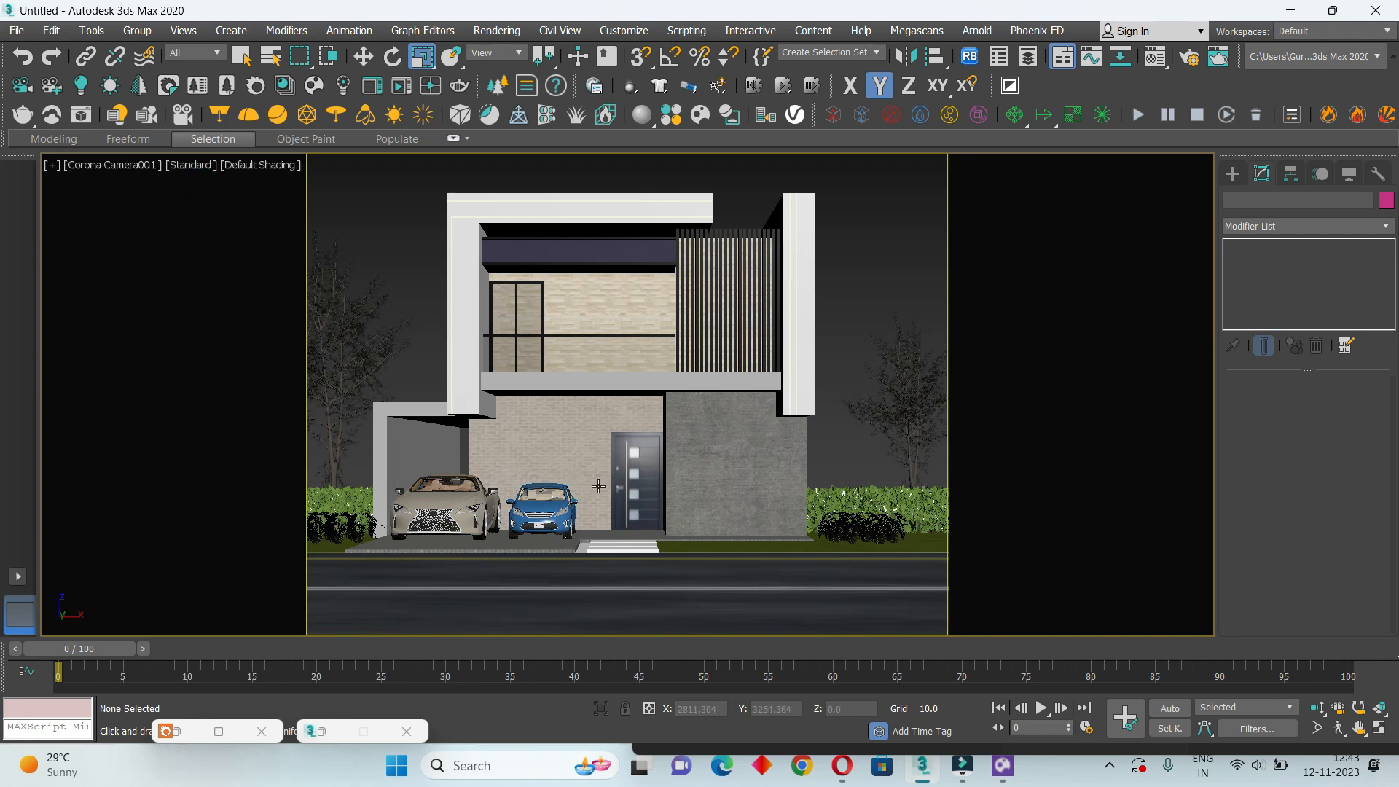
Delete the blue hatchback and move the beige Car 027 about 23 units along X toward the driveway's middle
left_click(545, 510)
key("Delete")
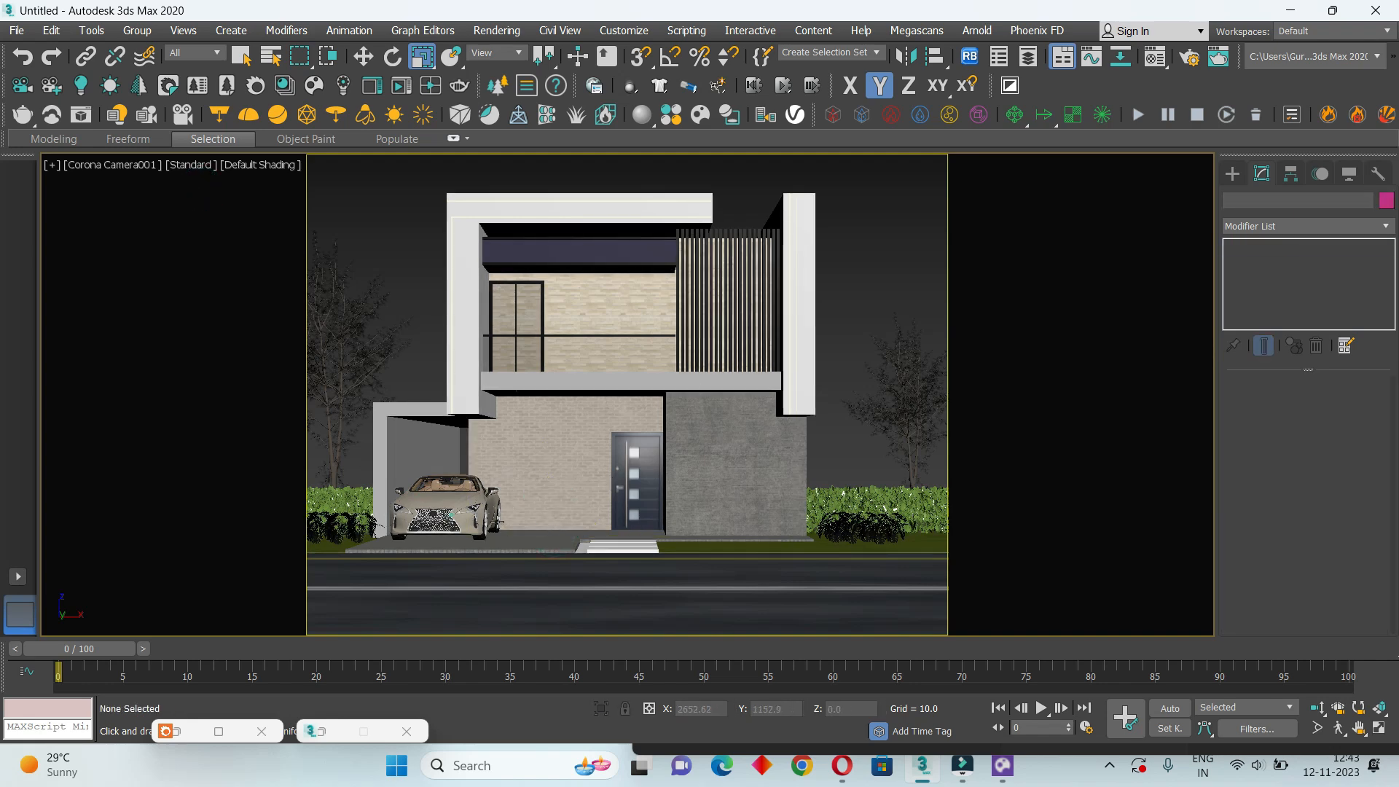
left_click(498, 520)
left_click(363, 56)
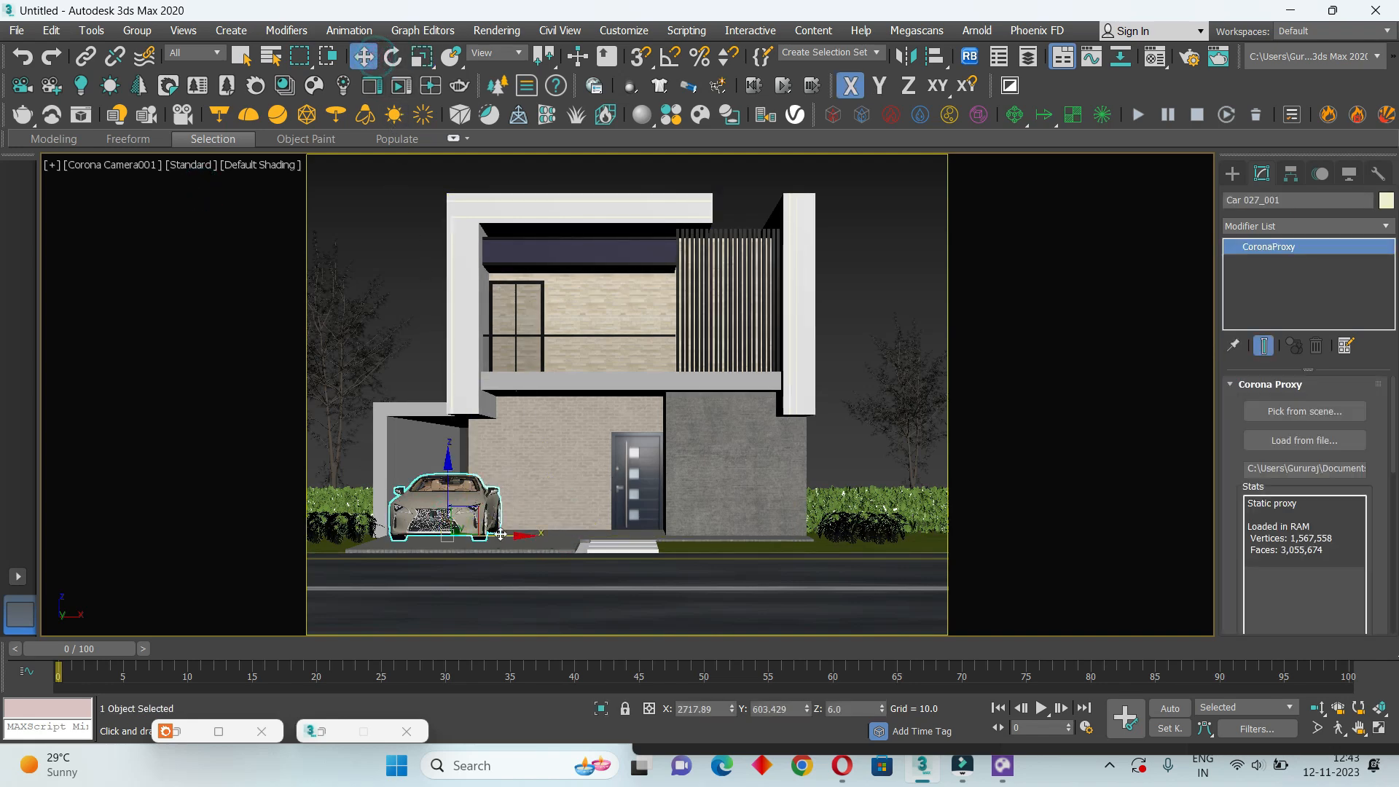
mouse_move(502, 535)
left_mouse_down()
mouse_move(557, 538)
mouse_move(528, 541)
left_mouse_up()
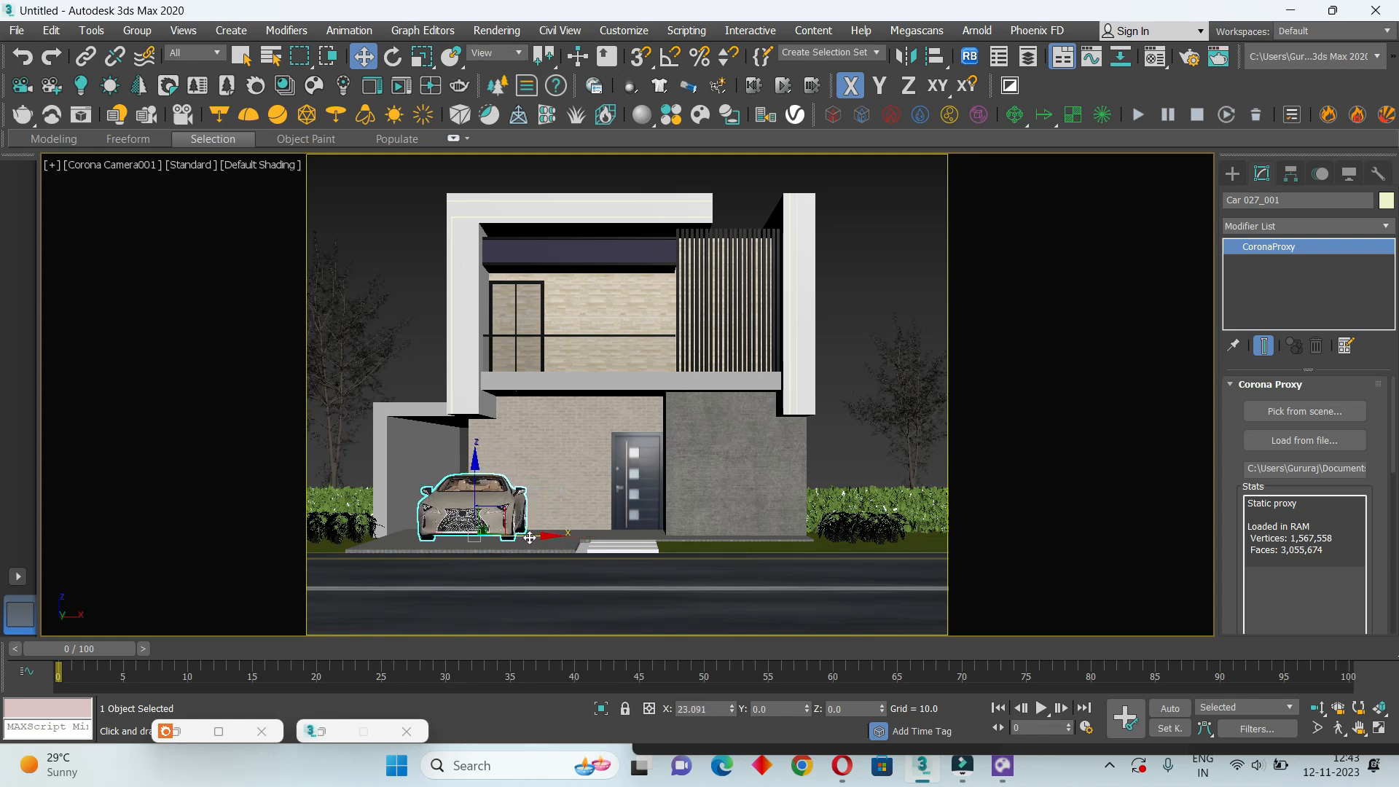
Switch to Chaos Cosmos, open the Motorcycles category and place Motorcycle 008 on the driveway beside the car
left_click(1022, 781)
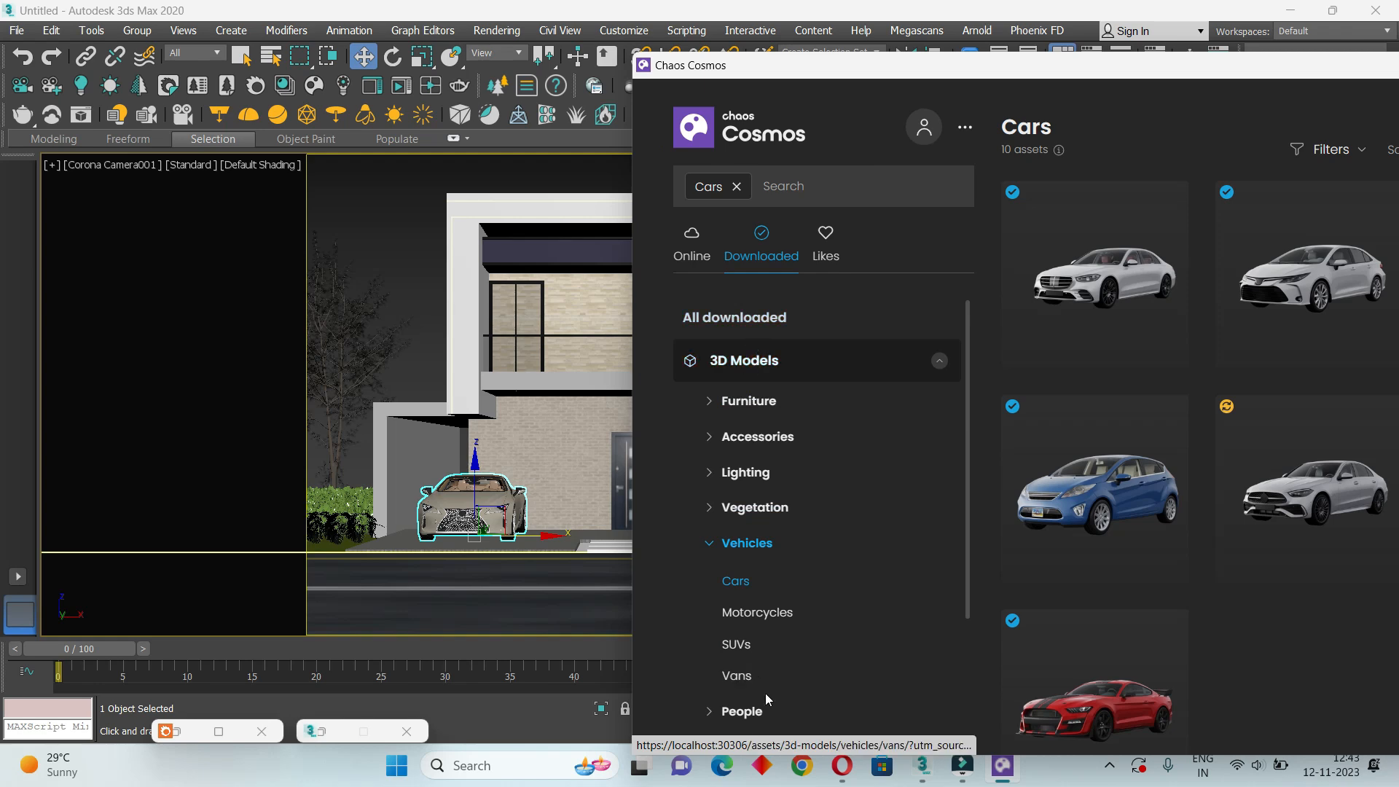
scroll(763, 694, "down", 2)
scroll(763, 694, "up", 1)
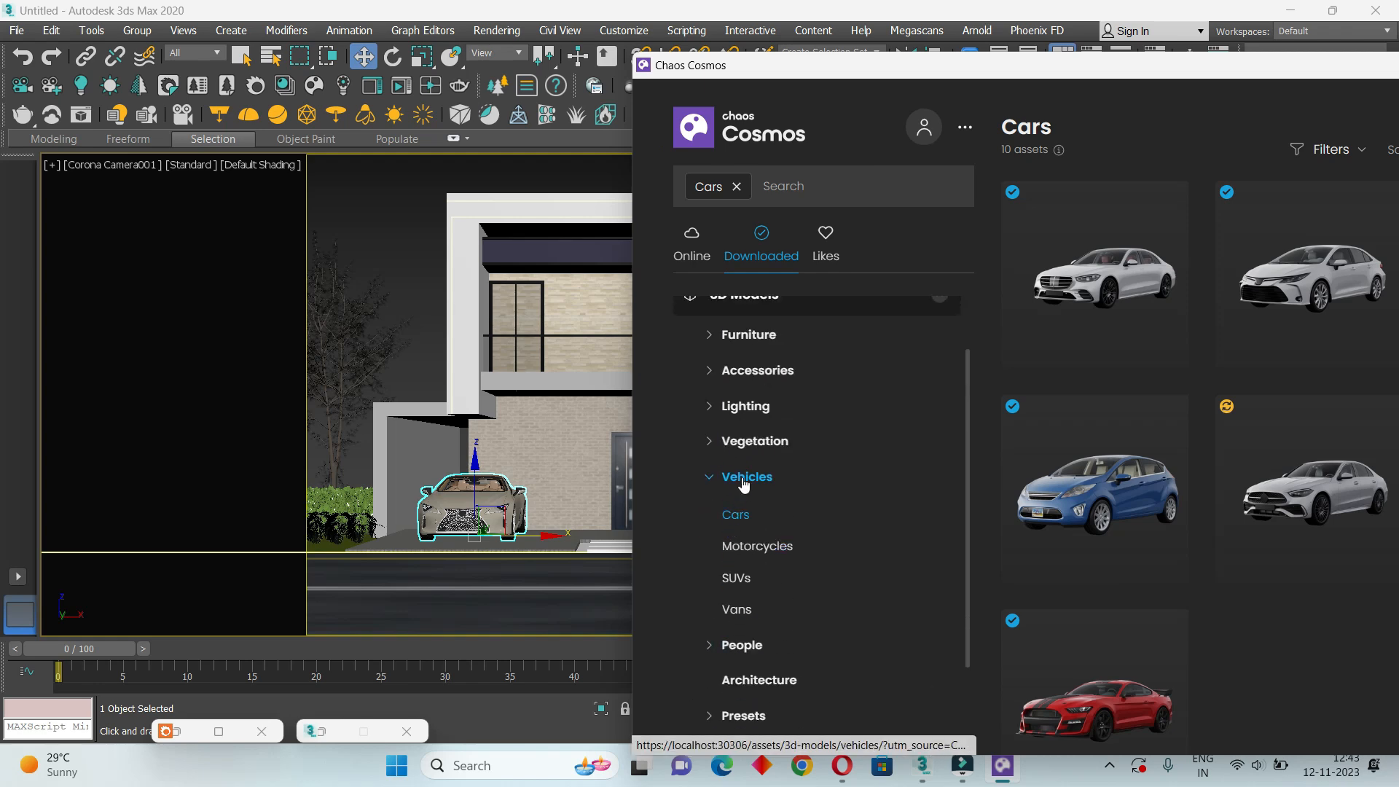
left_click(756, 546)
mouse_move(1008, 242)
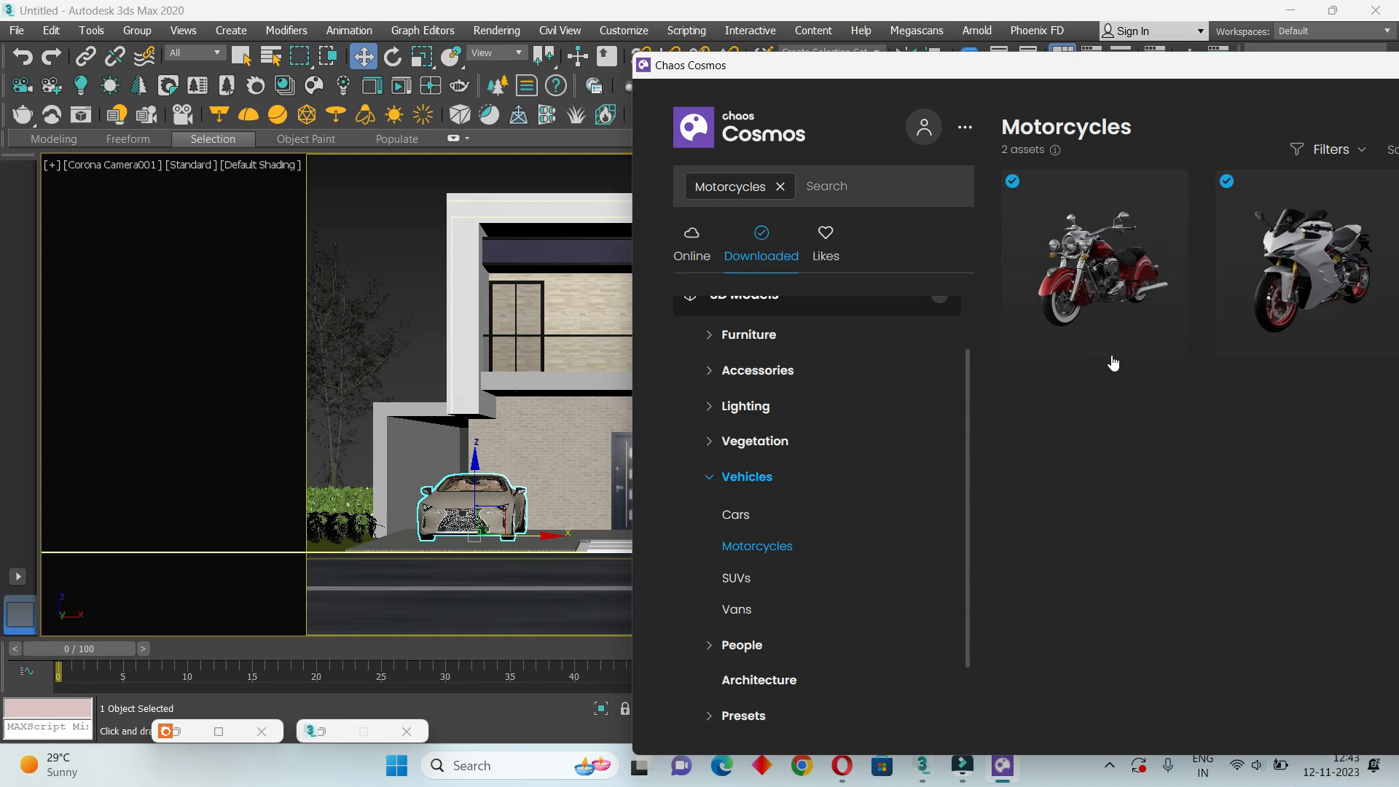
left_click_drag(1105, 306, 564, 540)
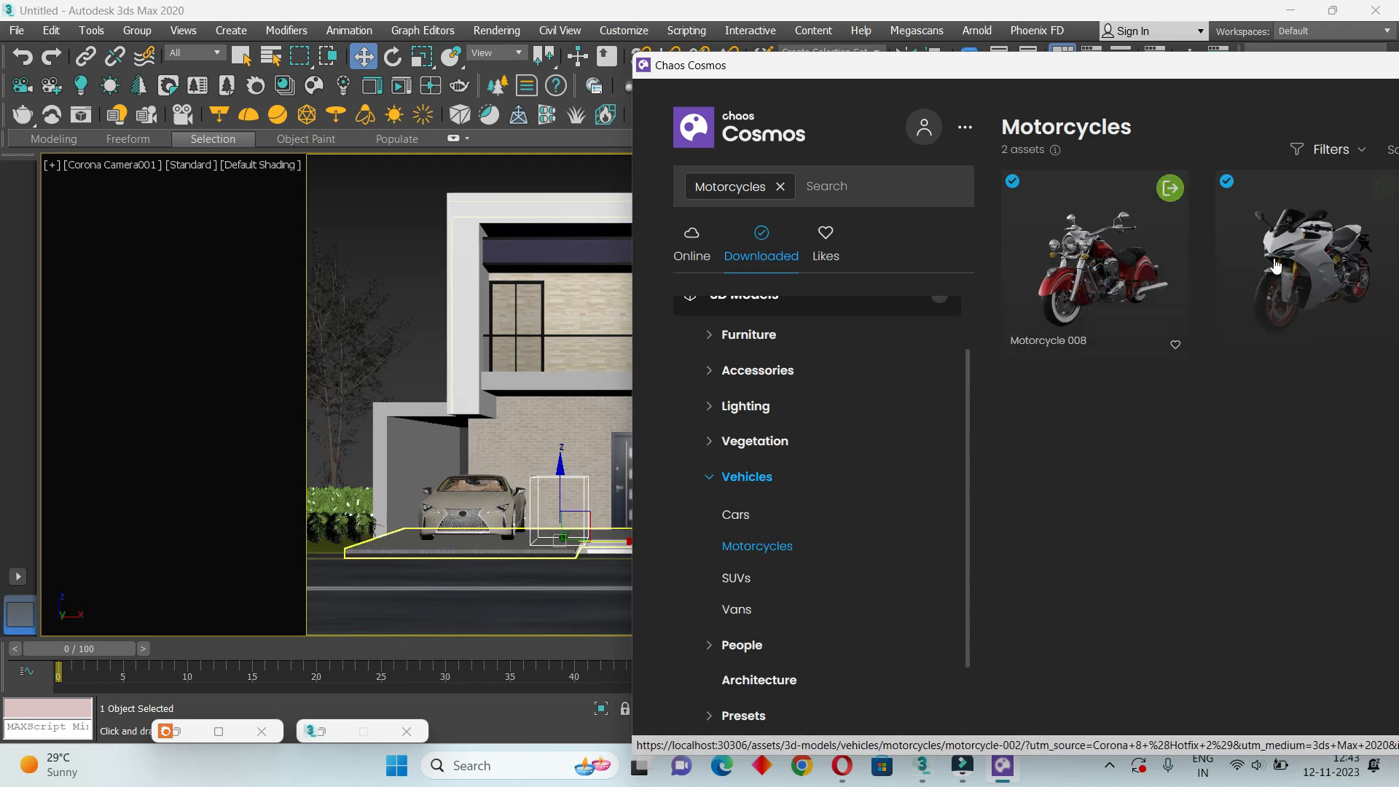
left_click_drag(1296, 73, 285, 316)
Set the viewport display method of the Motorcycle 008 proxy to Full mesh and deselect it
left_click_drag(1294, 489, 1288, 326)
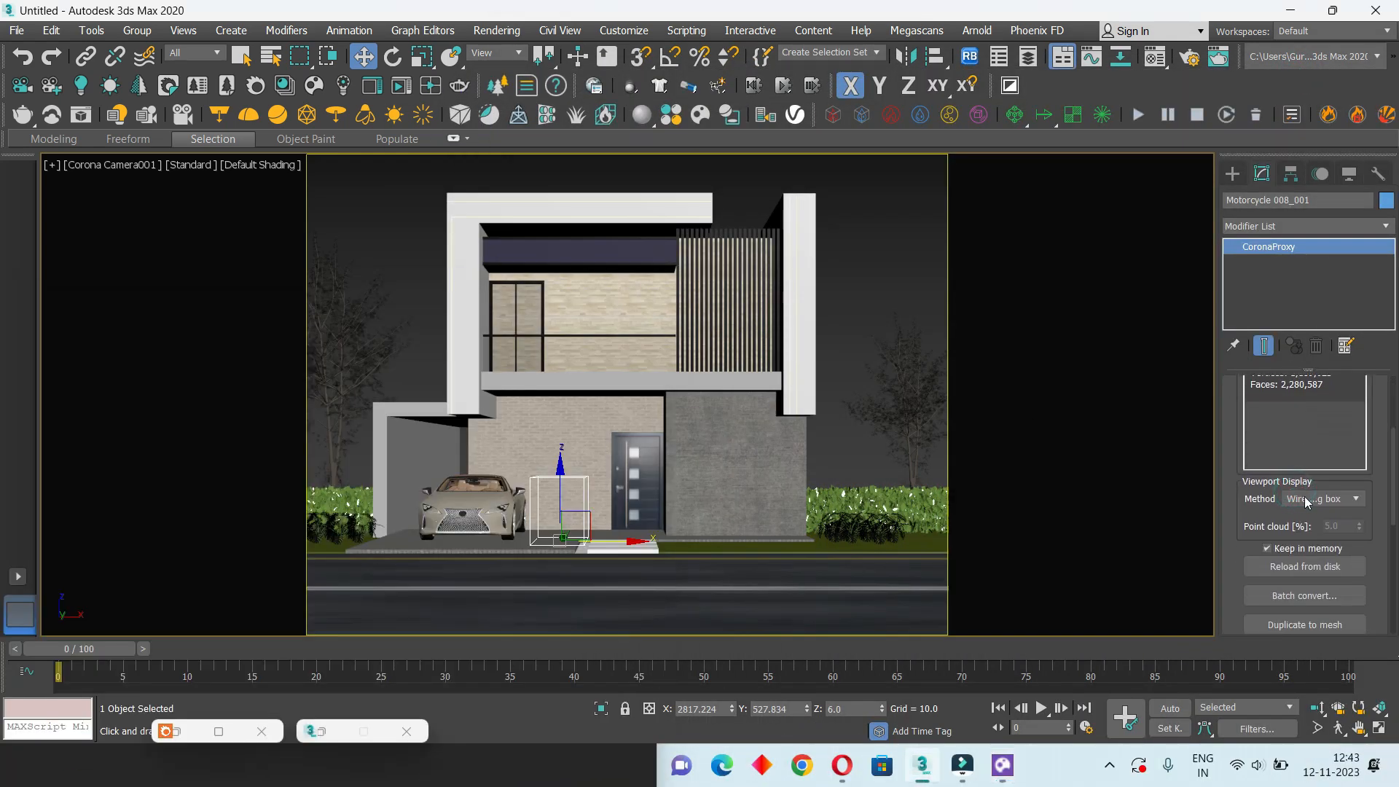
left_click(1305, 499)
left_click(1308, 528)
left_click(1304, 558)
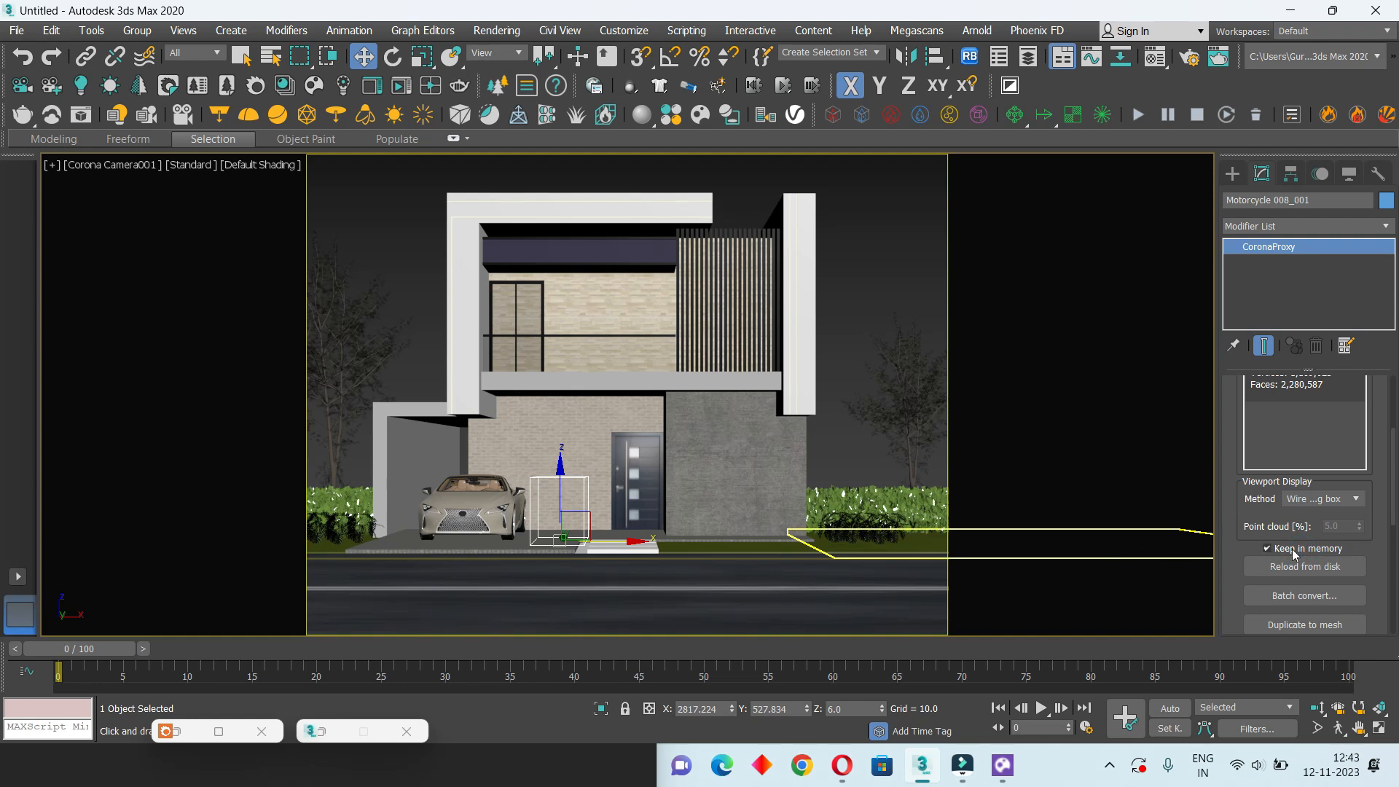
left_click(1323, 500)
left_click(1306, 547)
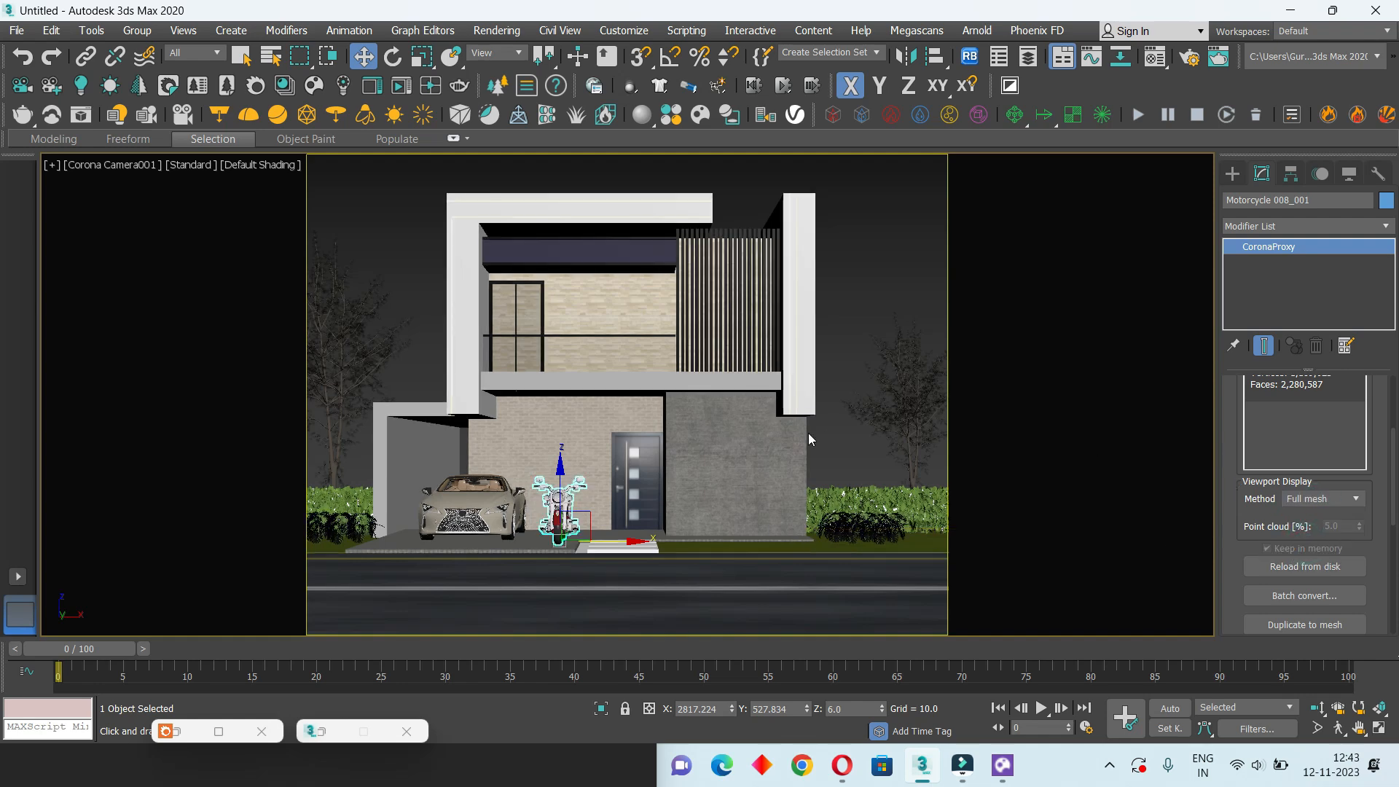
left_click(929, 251)
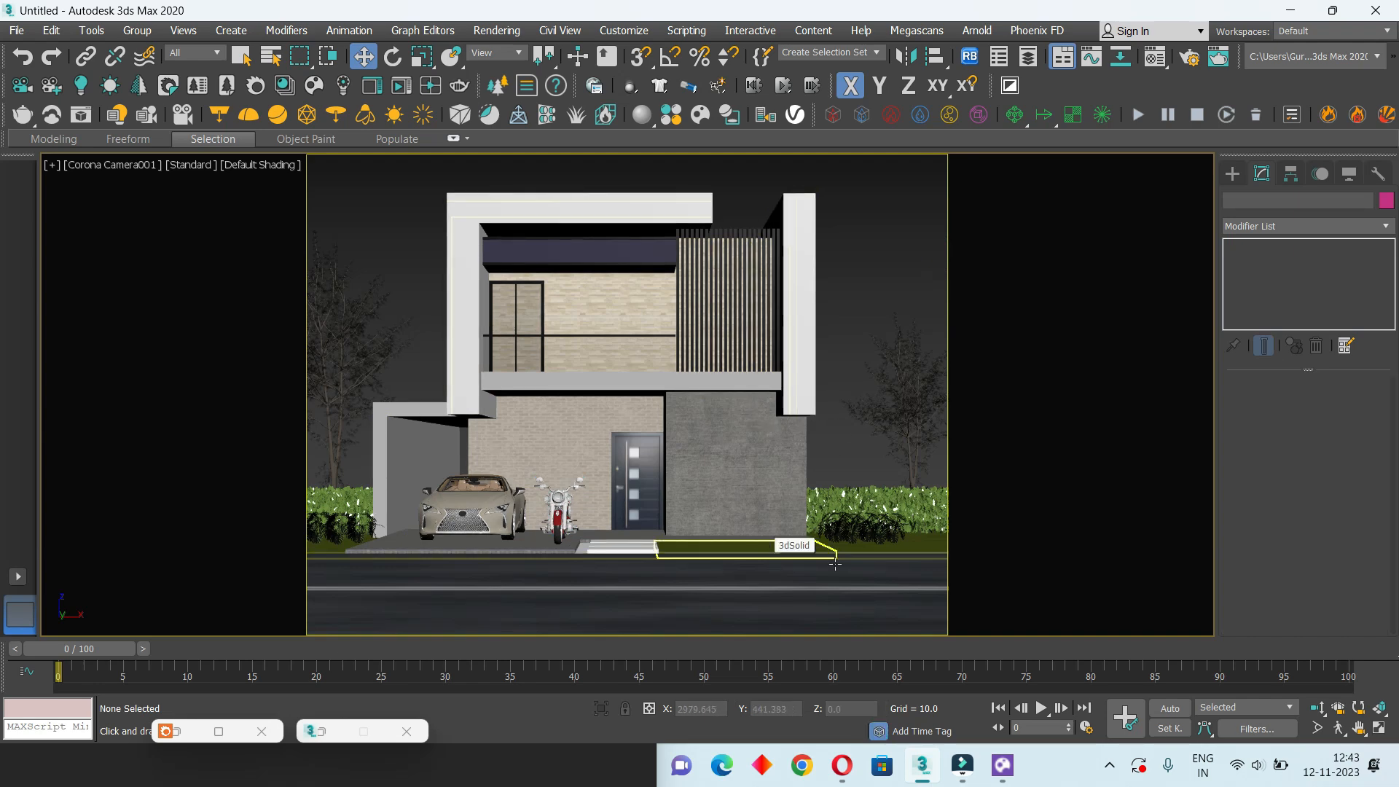
Isolate the grey concrete wall block beside the front door and clear the selection
left_click(753, 462)
left_click(600, 709)
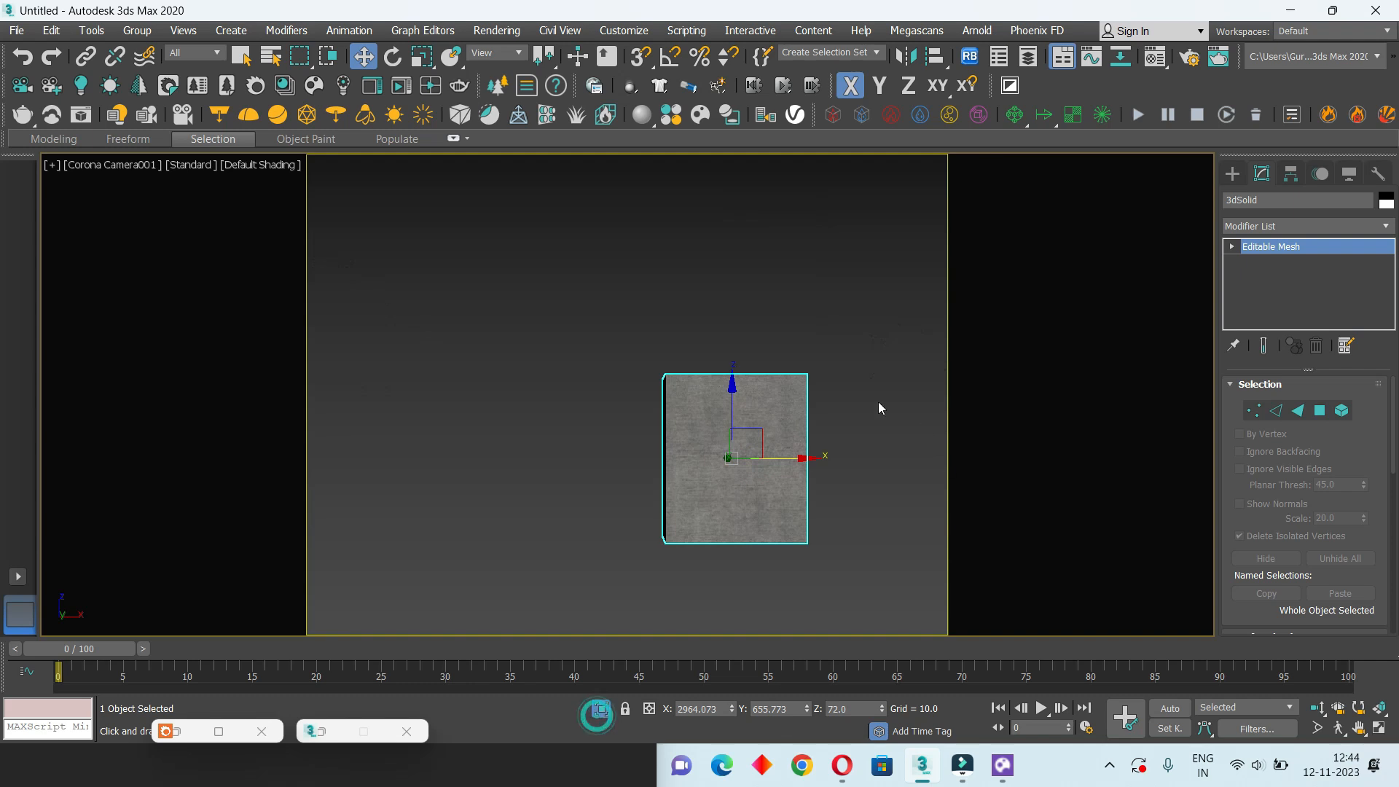
left_click(860, 423)
Create a TextPlus region about 82 wide and 45 long in the Top view, beside the isolated wall block
left_click(1232, 175)
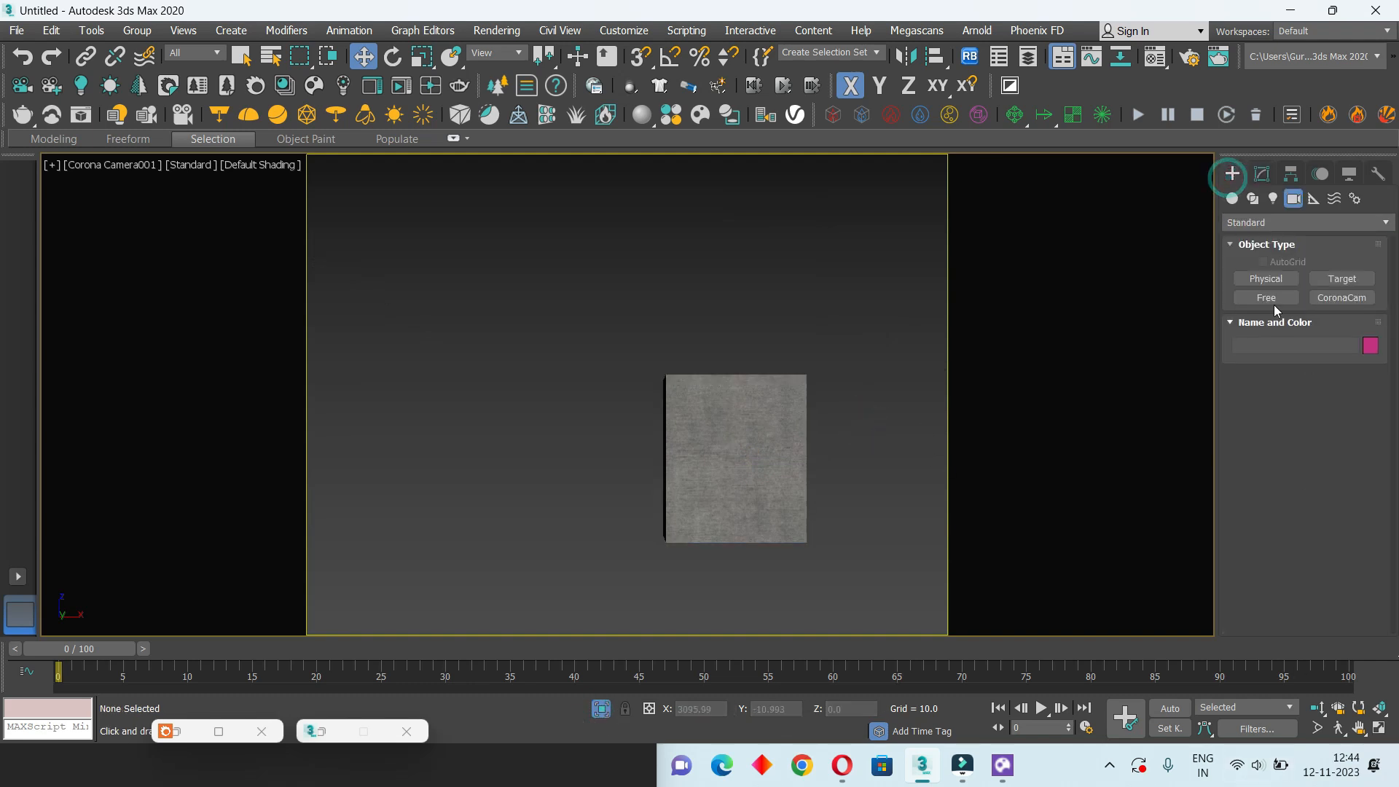
left_click(1242, 225)
left_click(1241, 208)
left_click(1238, 200)
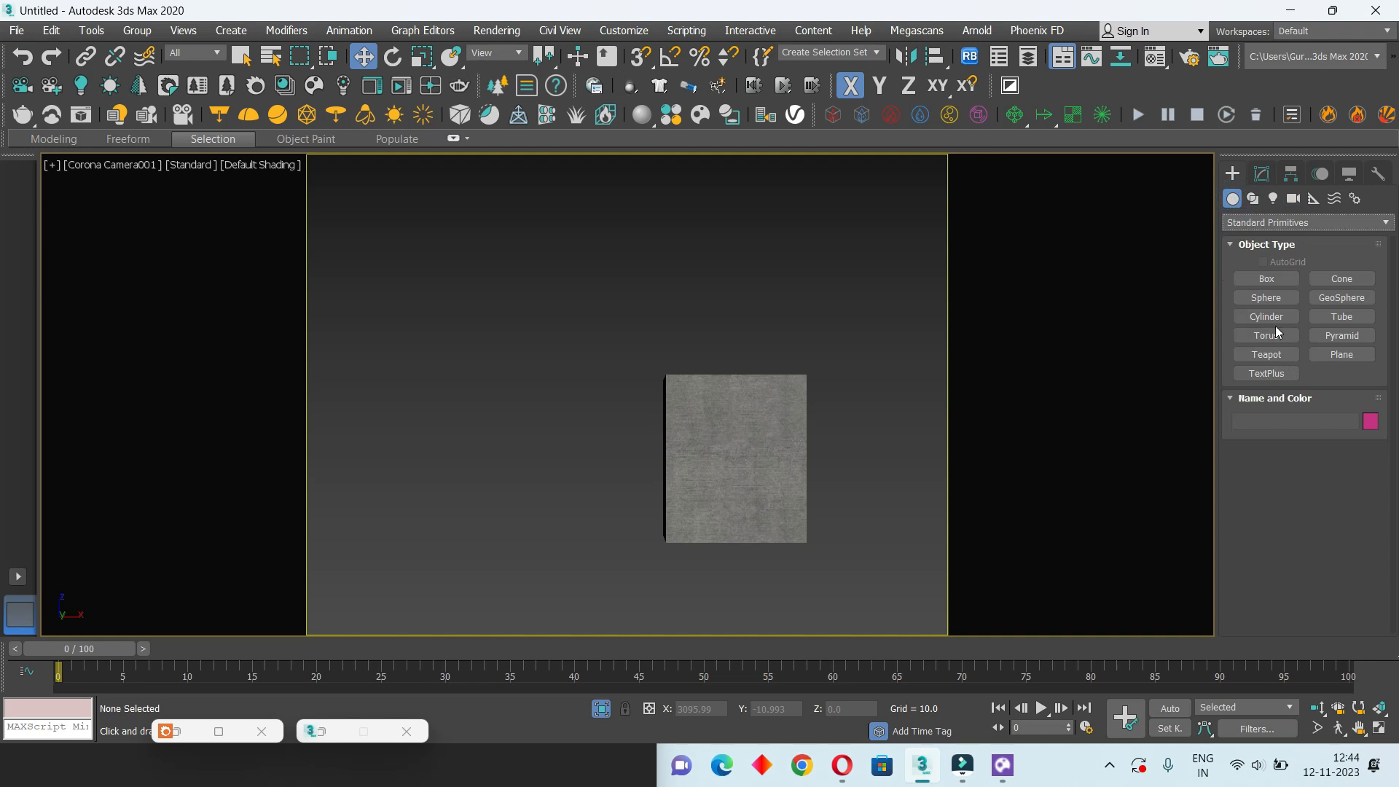
left_click(1268, 374)
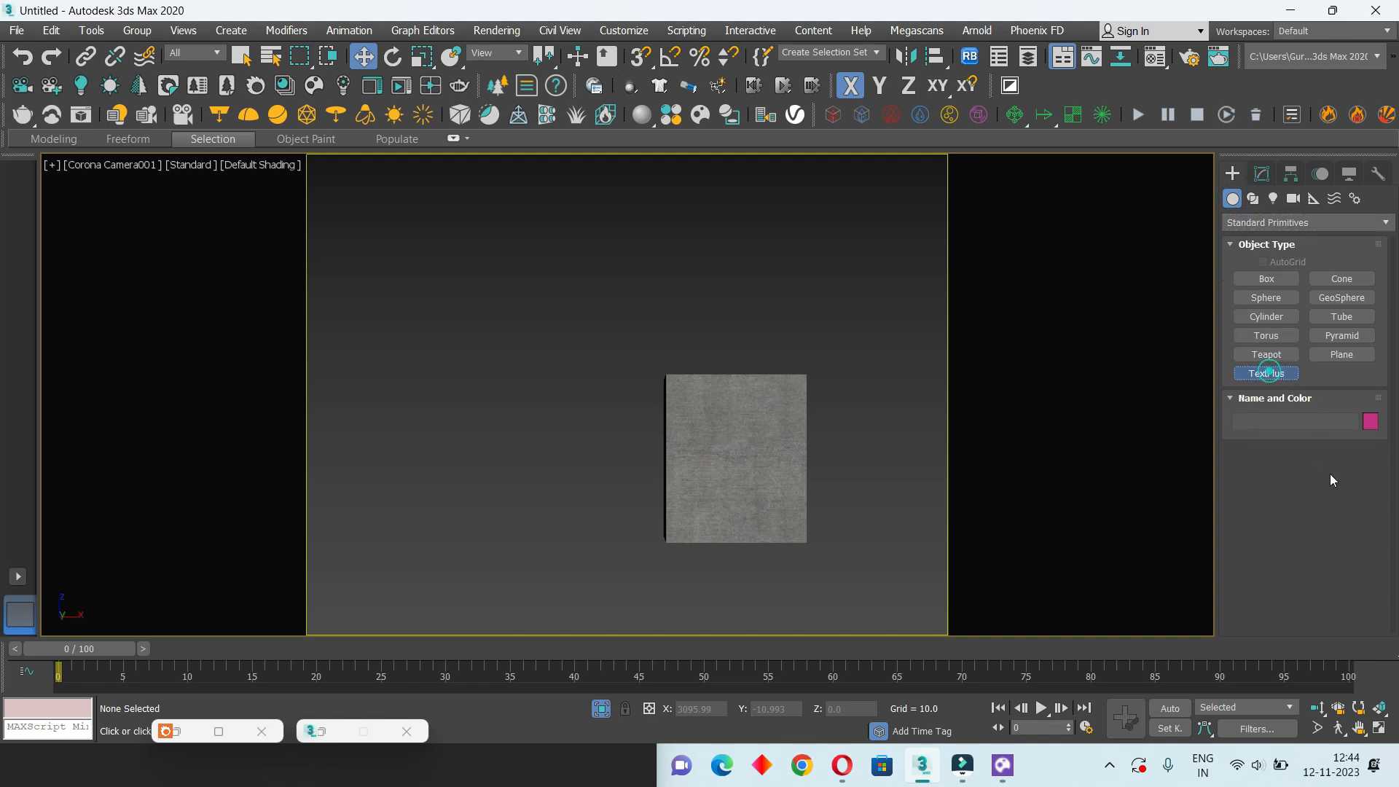
left_click(1378, 735)
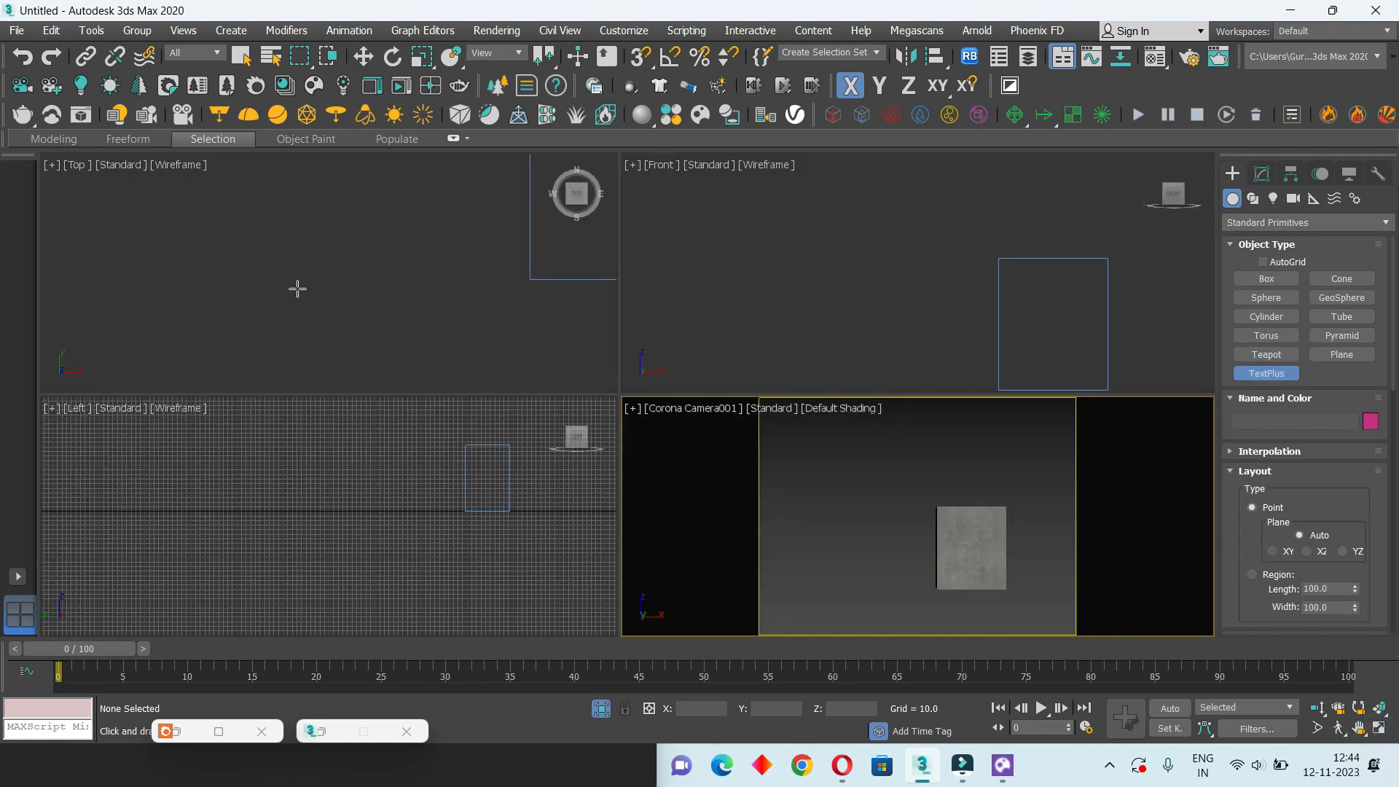
left_click_drag(297, 289, 409, 351)
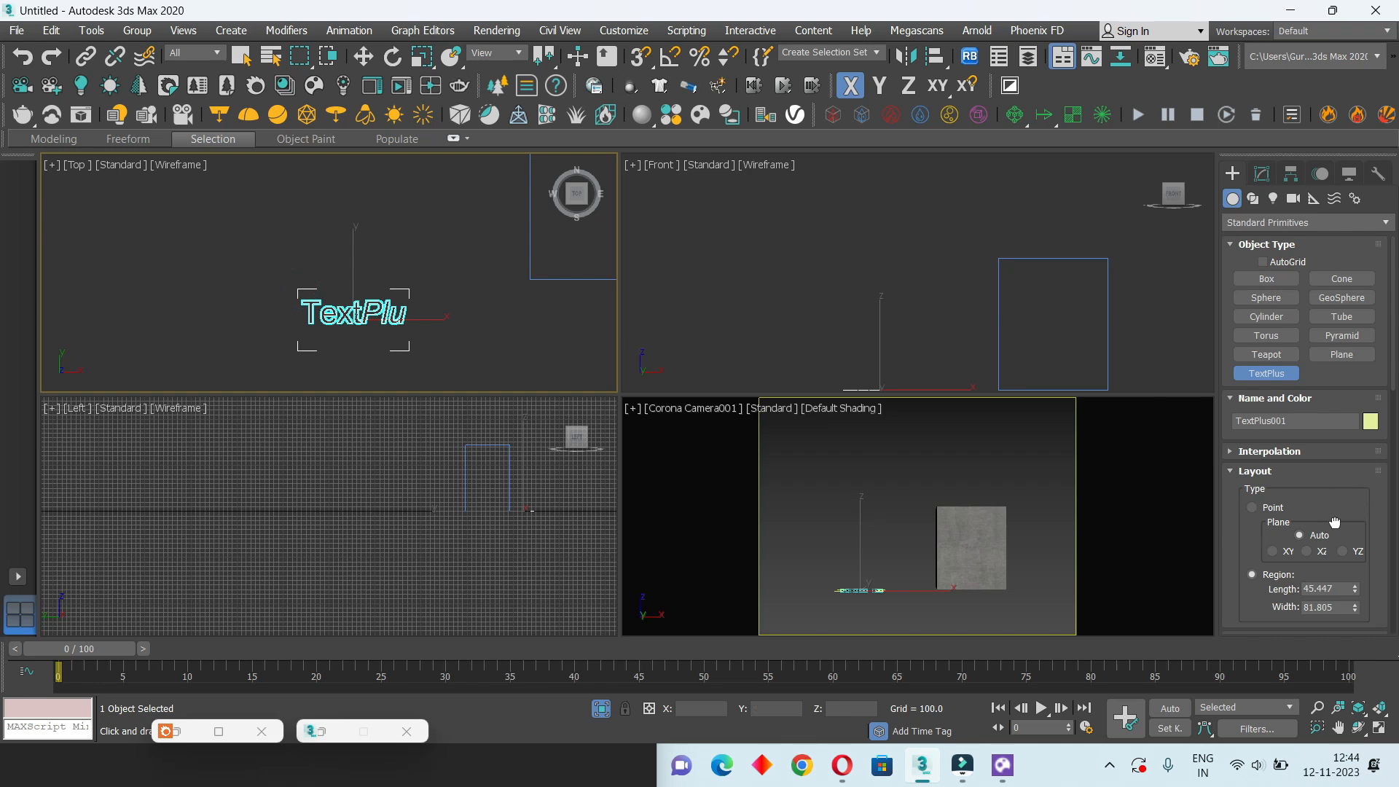
Replace the TextPlus default text with the house number "2 2 5 5", with a space between the digits
left_click_drag(1335, 522, 1326, 396)
double_click(1316, 537)
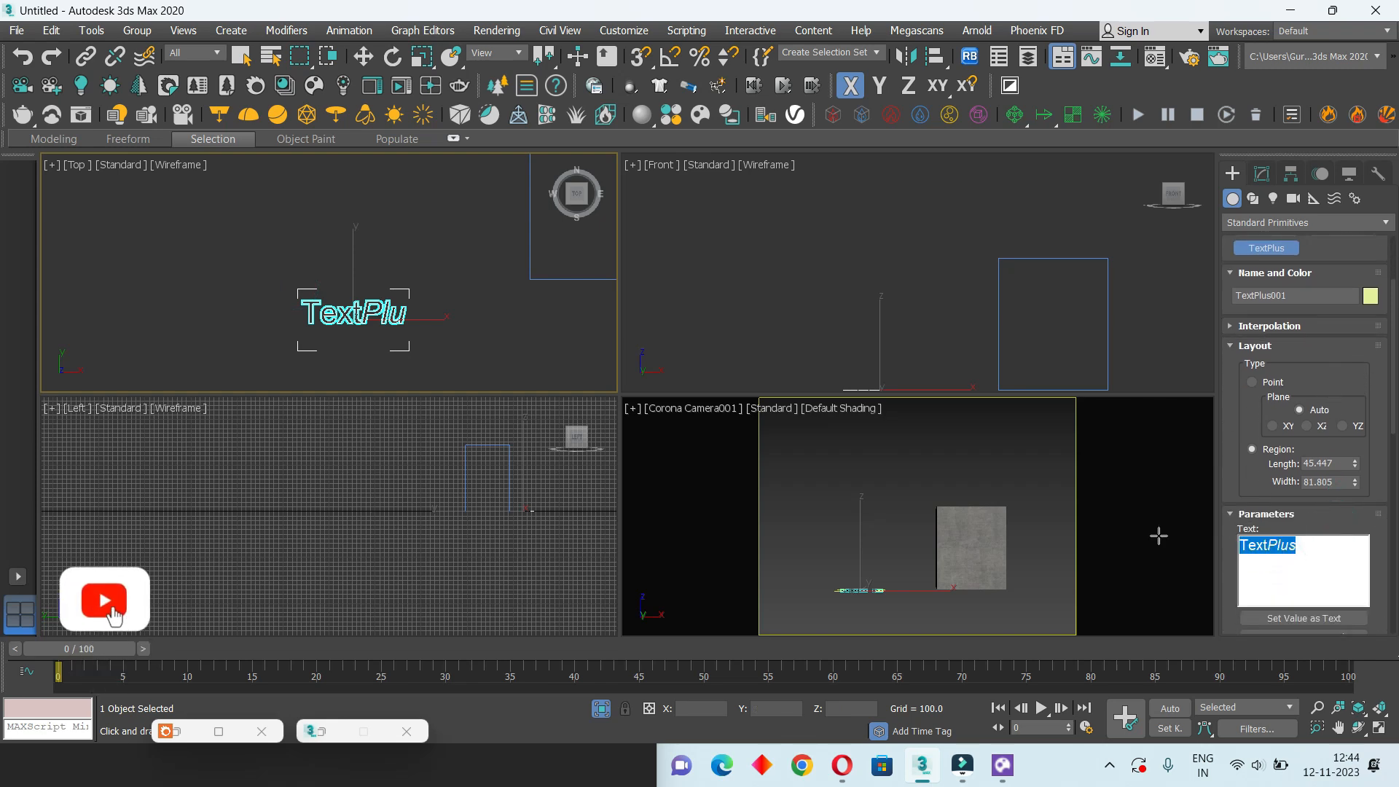
type("2255")
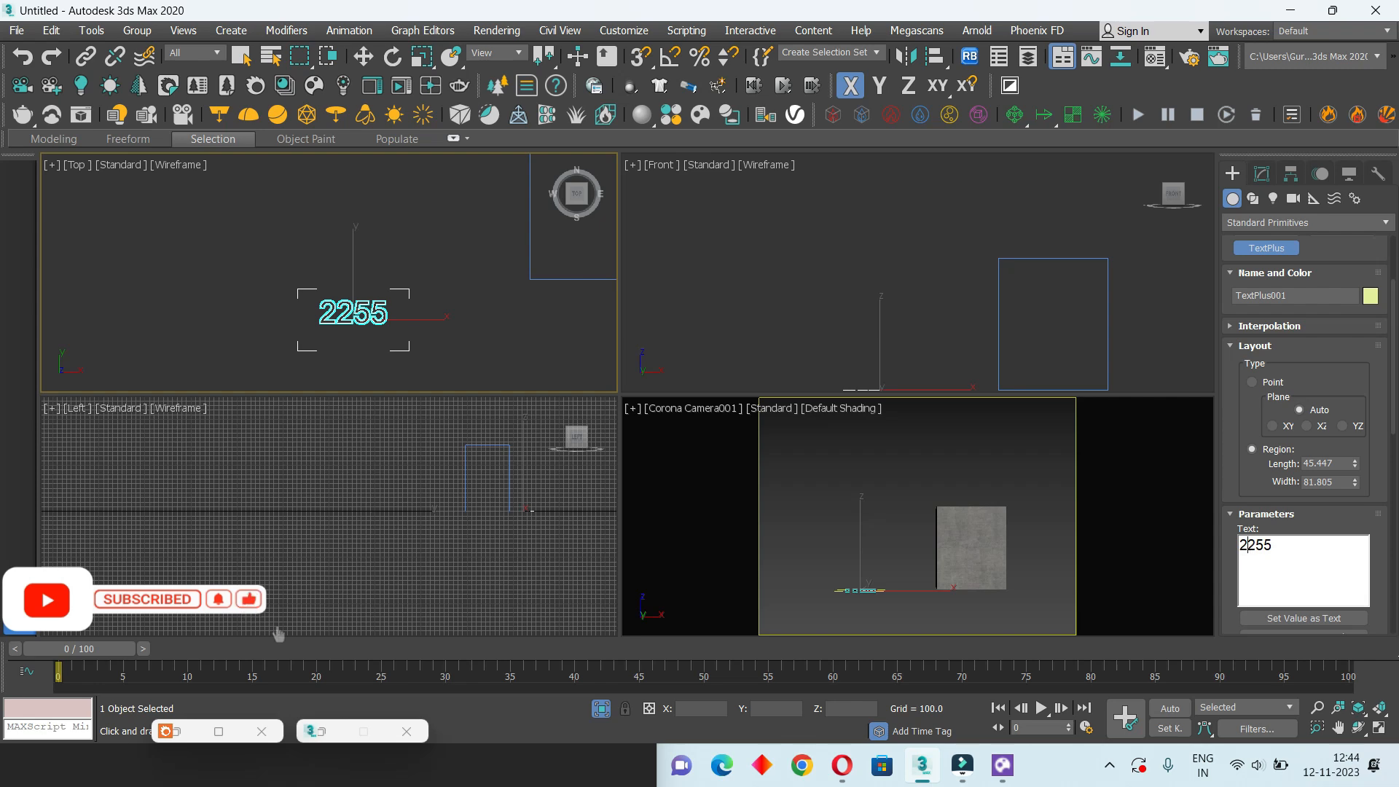
key("Right")
key("Right")
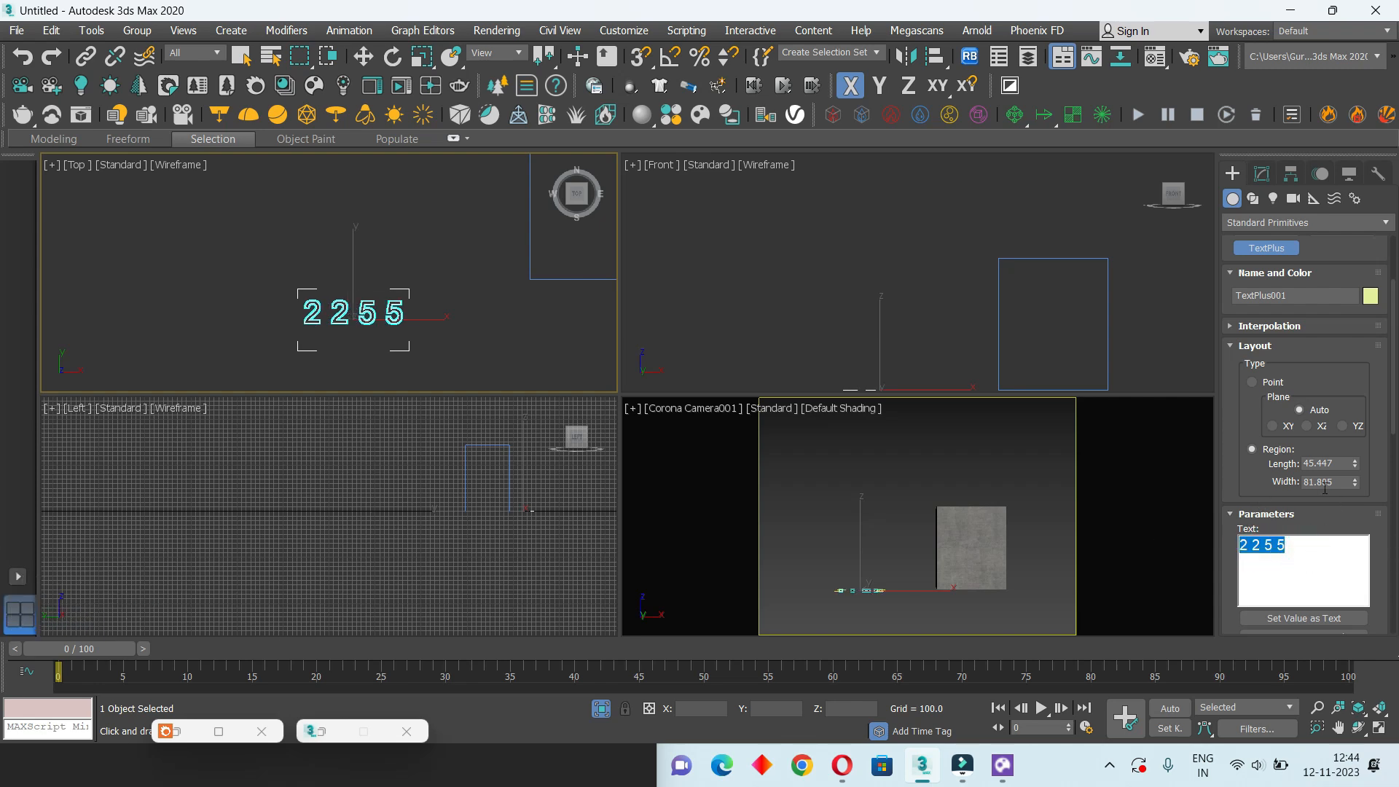
Set the house number's font to Berlin Sans FB in italic and finish creating the text
left_click_drag(1291, 485, 1292, 372)
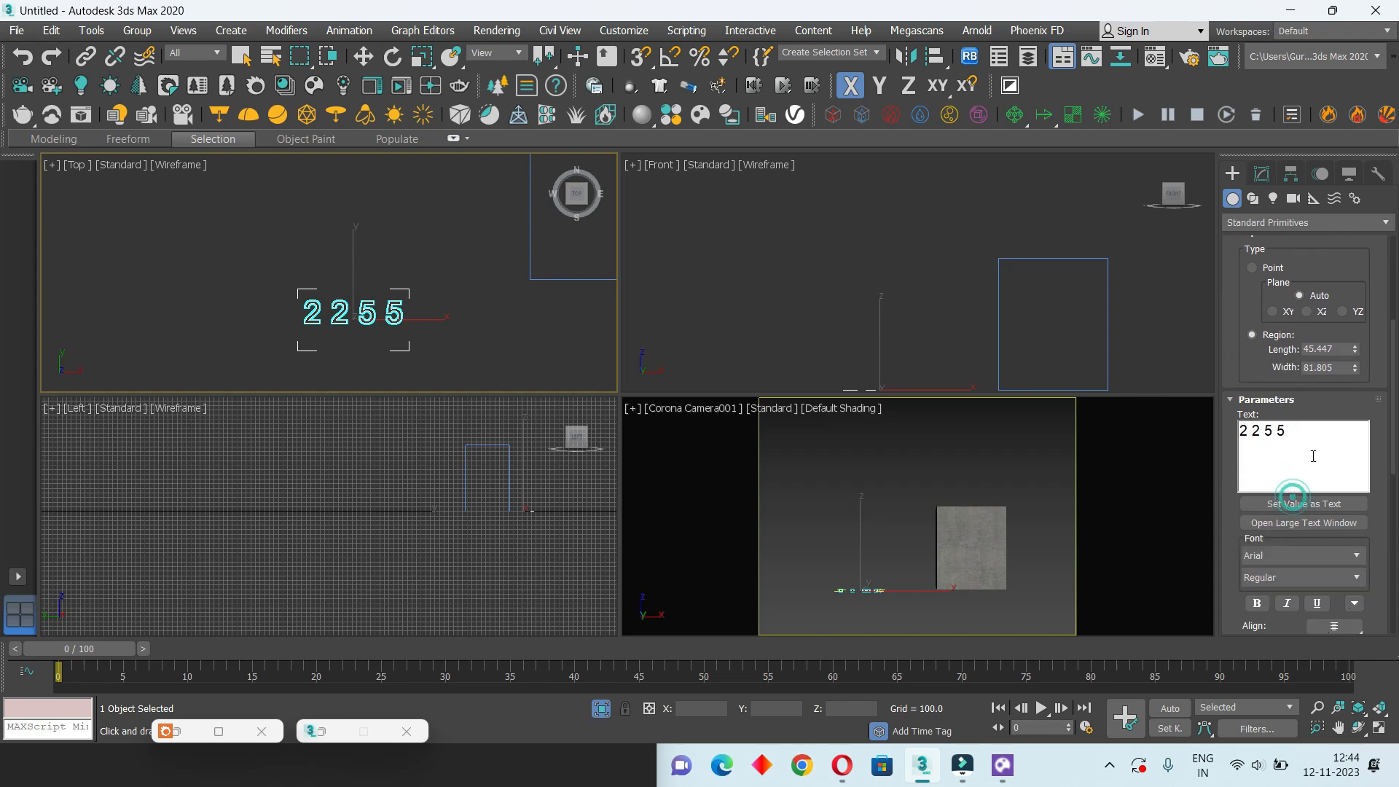
left_click(1309, 554)
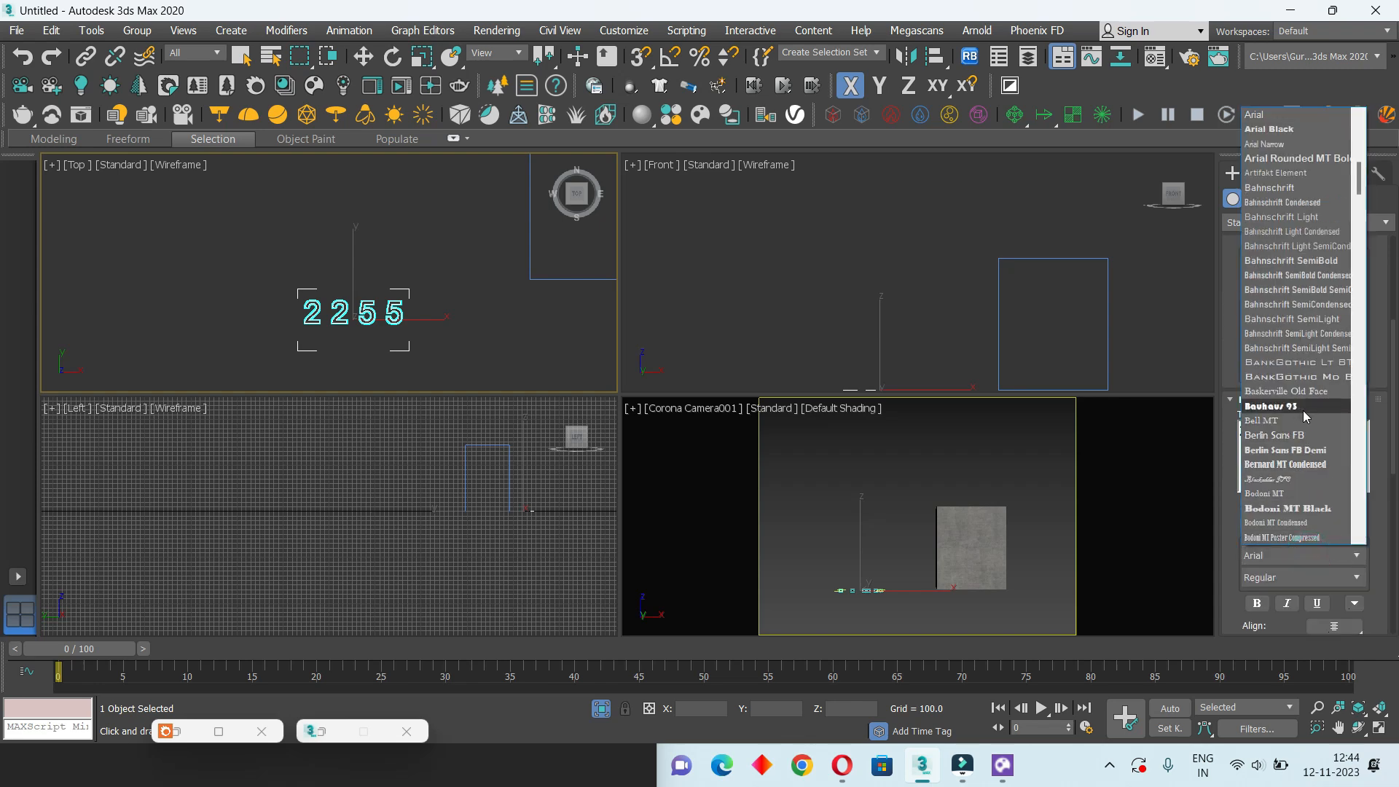
left_click(1307, 436)
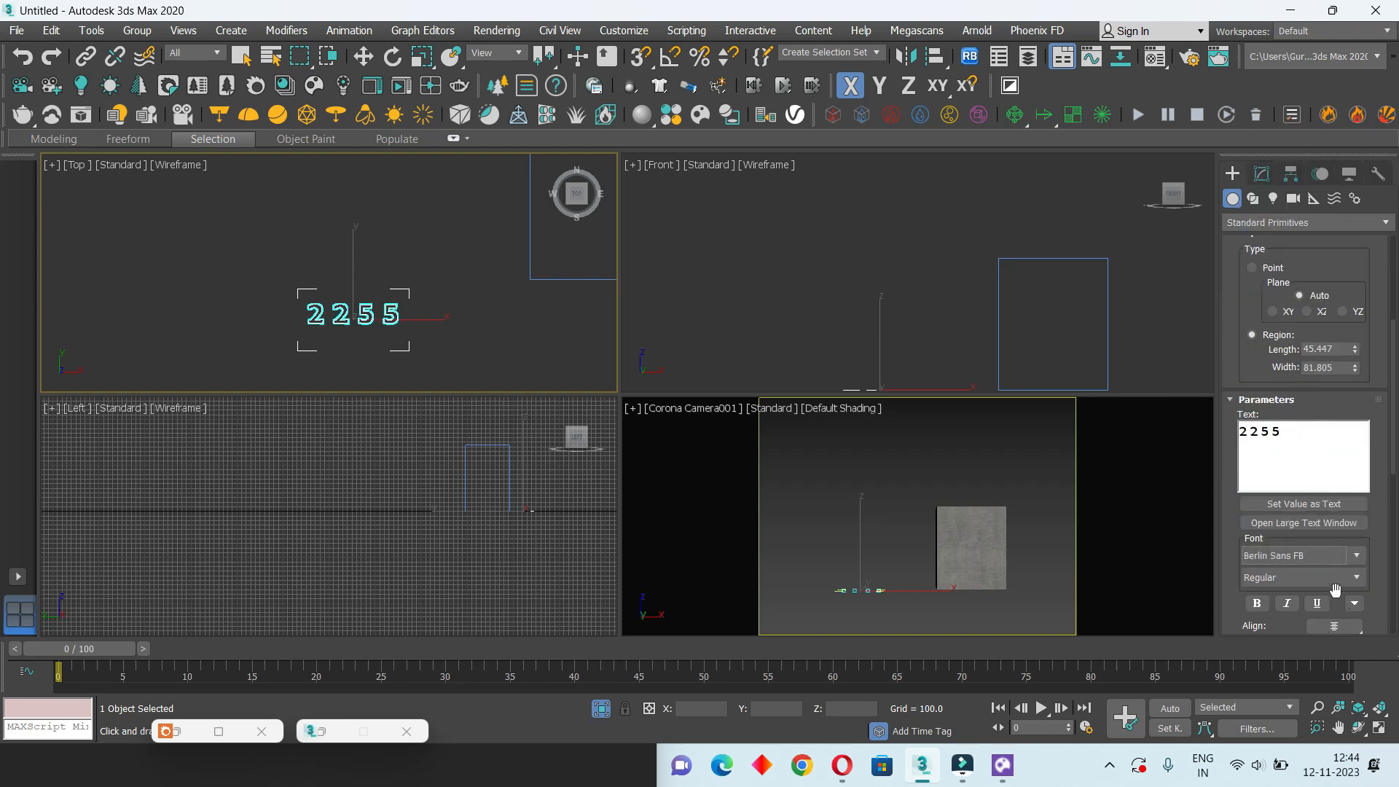
left_click(1288, 604)
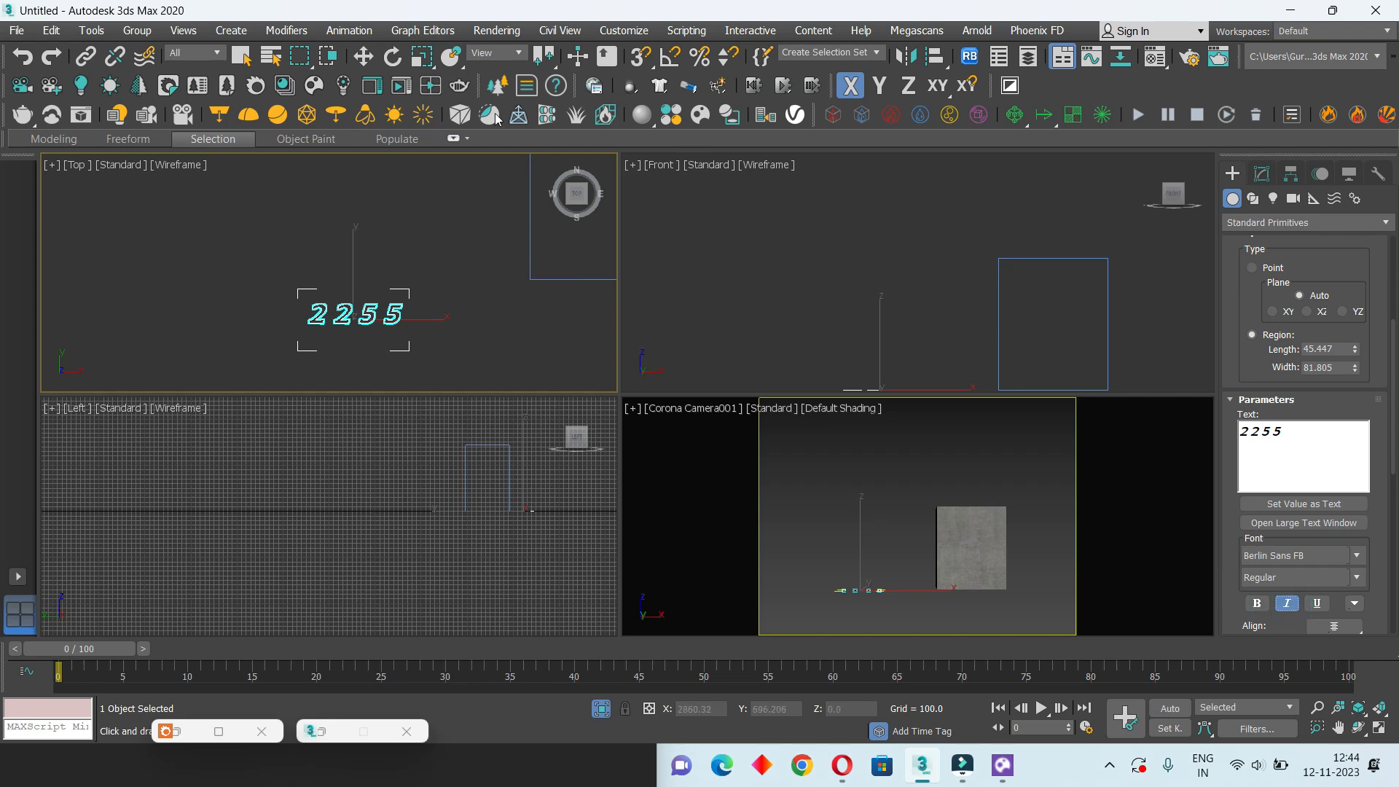
left_click(1262, 173)
key("w")
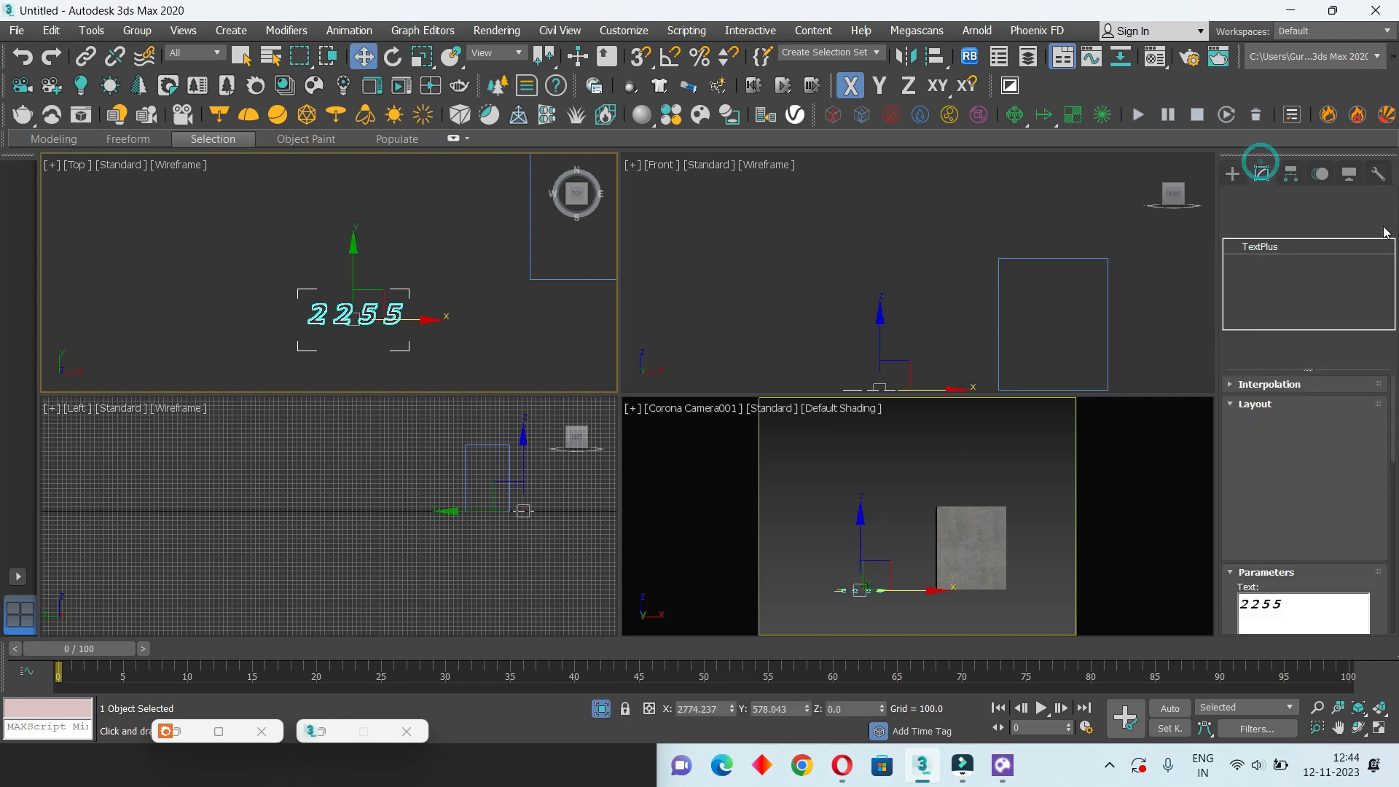
left_click(1387, 227)
scroll(1305, 438, "down", 5)
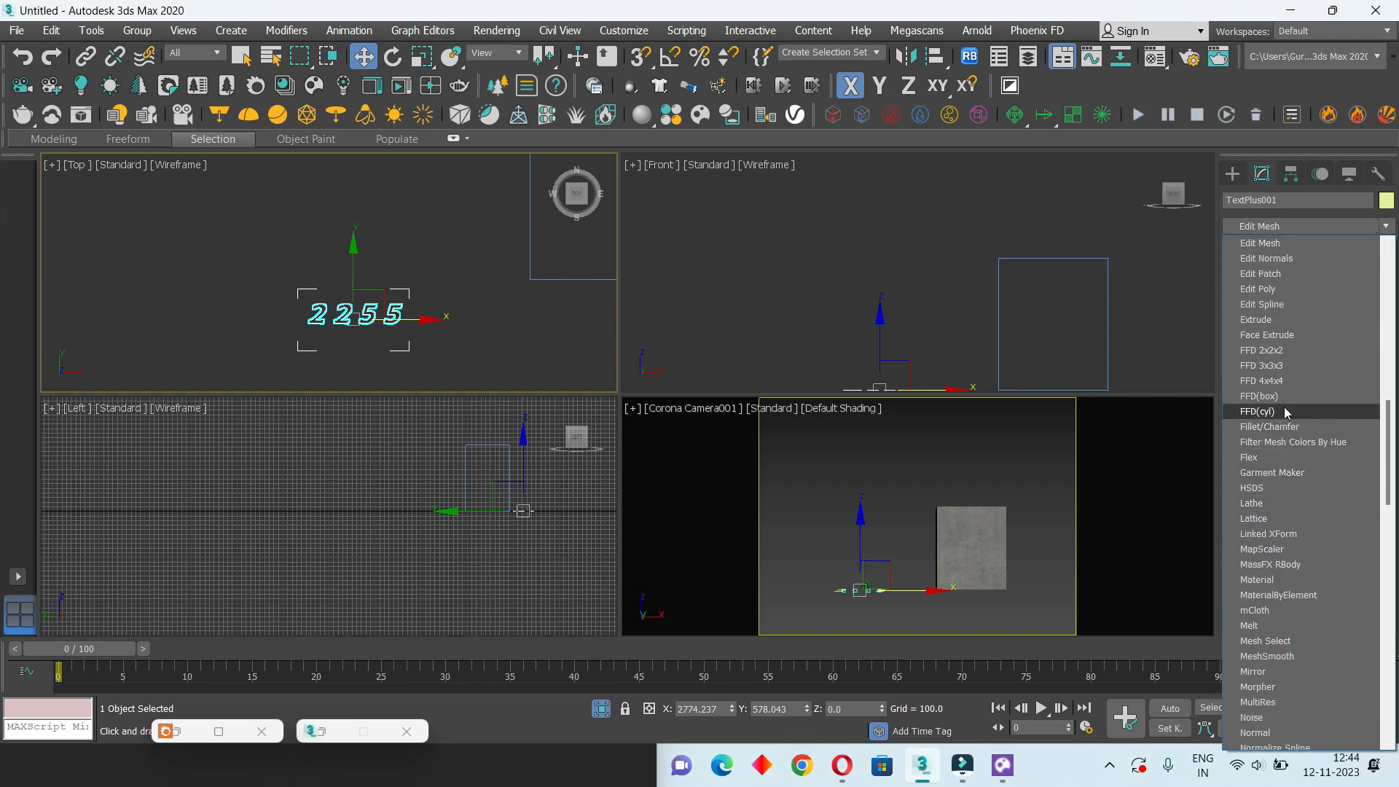
left_click(1285, 244)
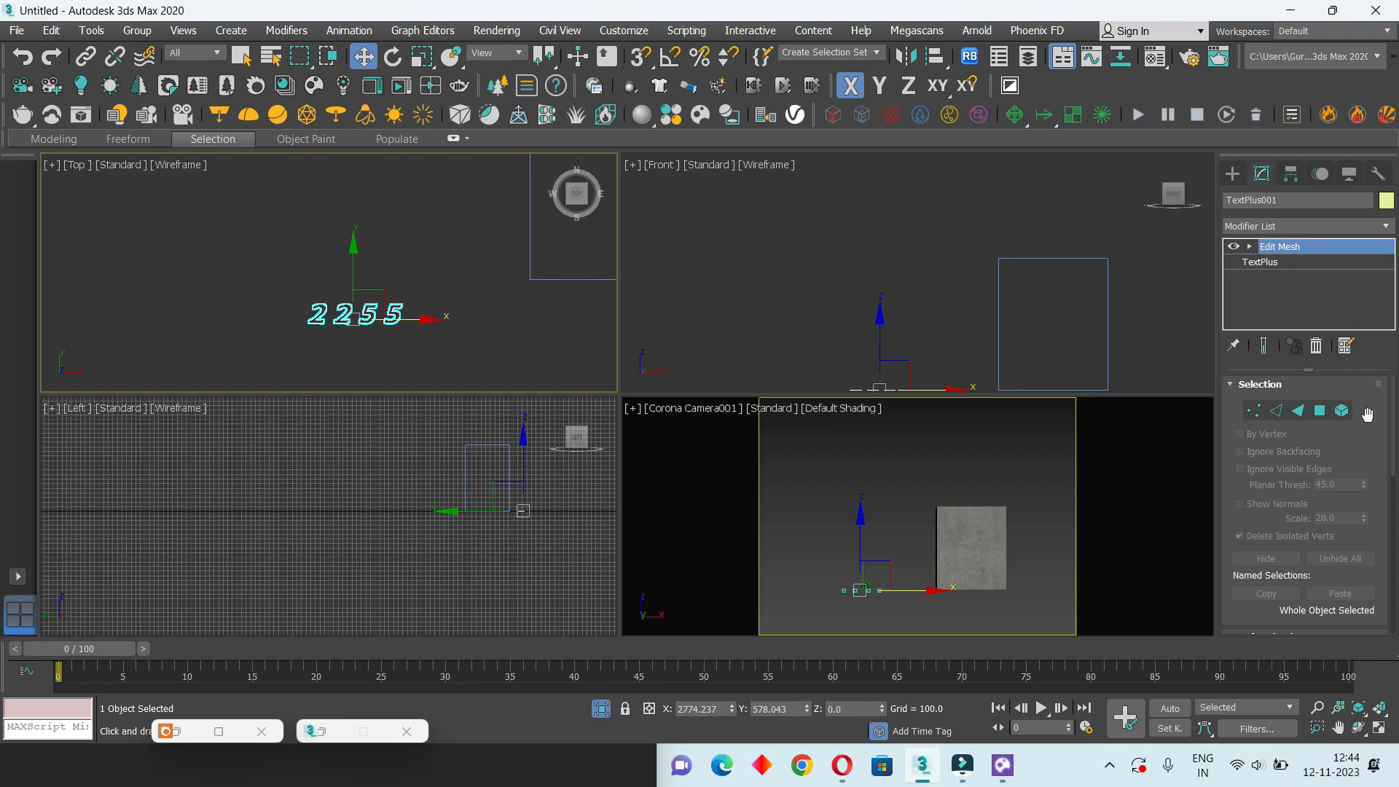
right_click(1304, 248)
left_click(1312, 278)
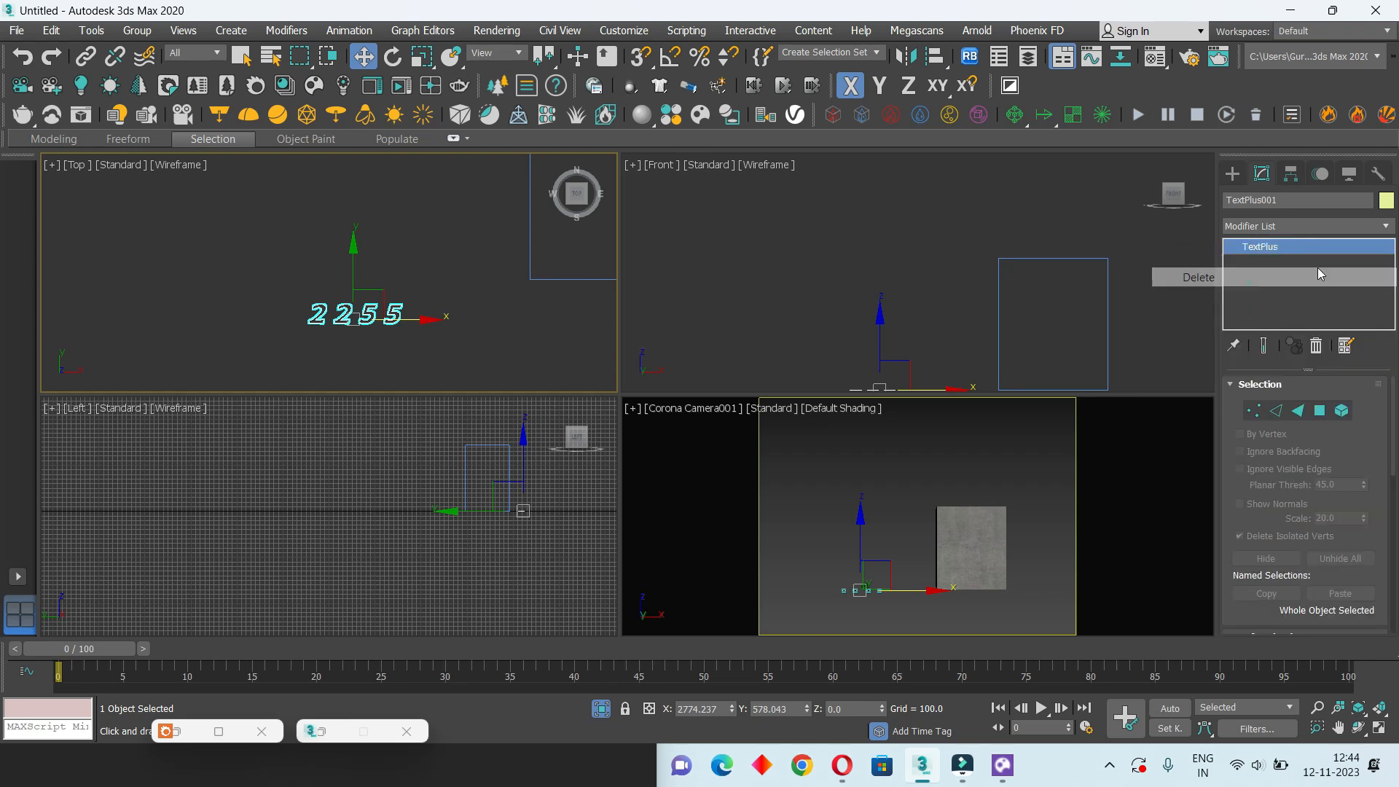
Add an Extrude modifier to the house number text with an amount of 3.0
left_click(1386, 228)
key("e")
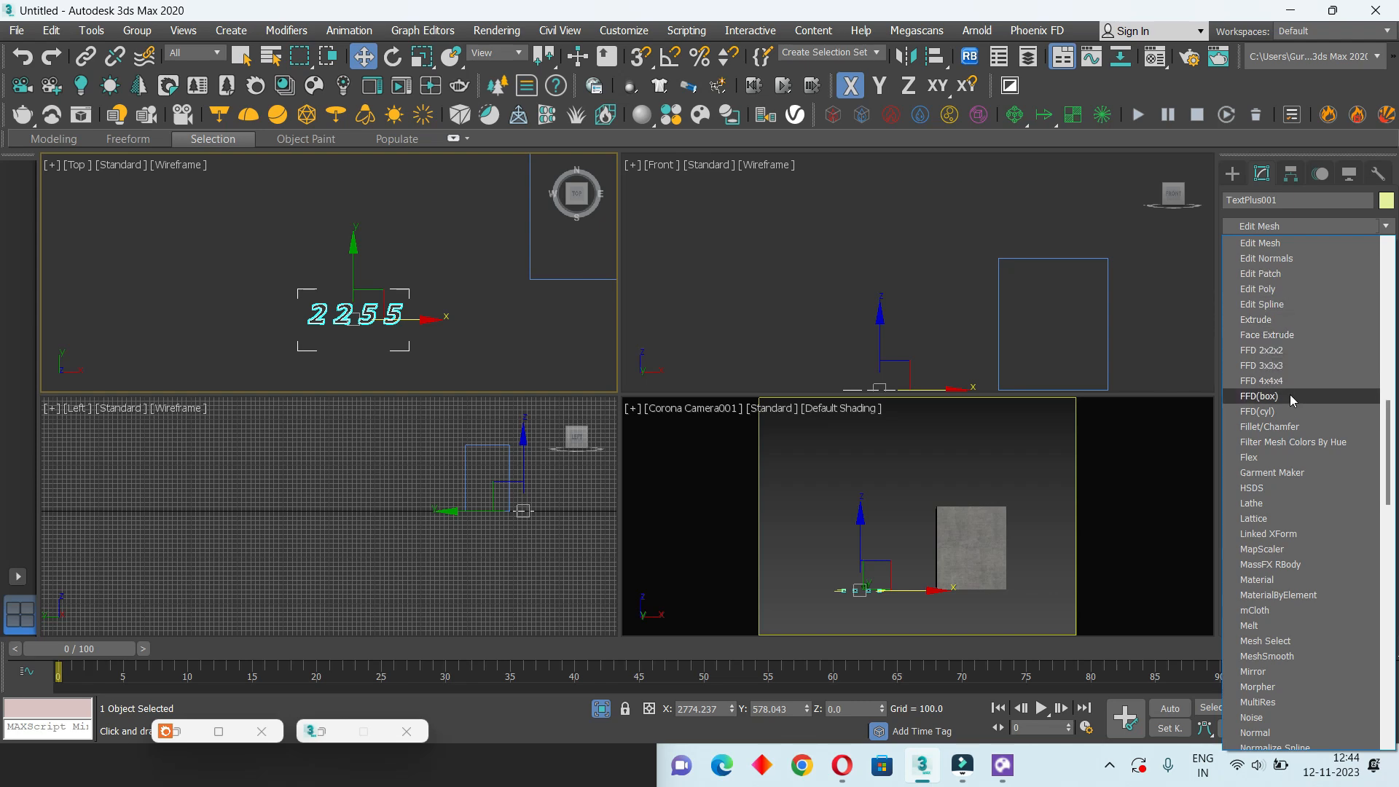
scroll(1290, 426, "up", 2)
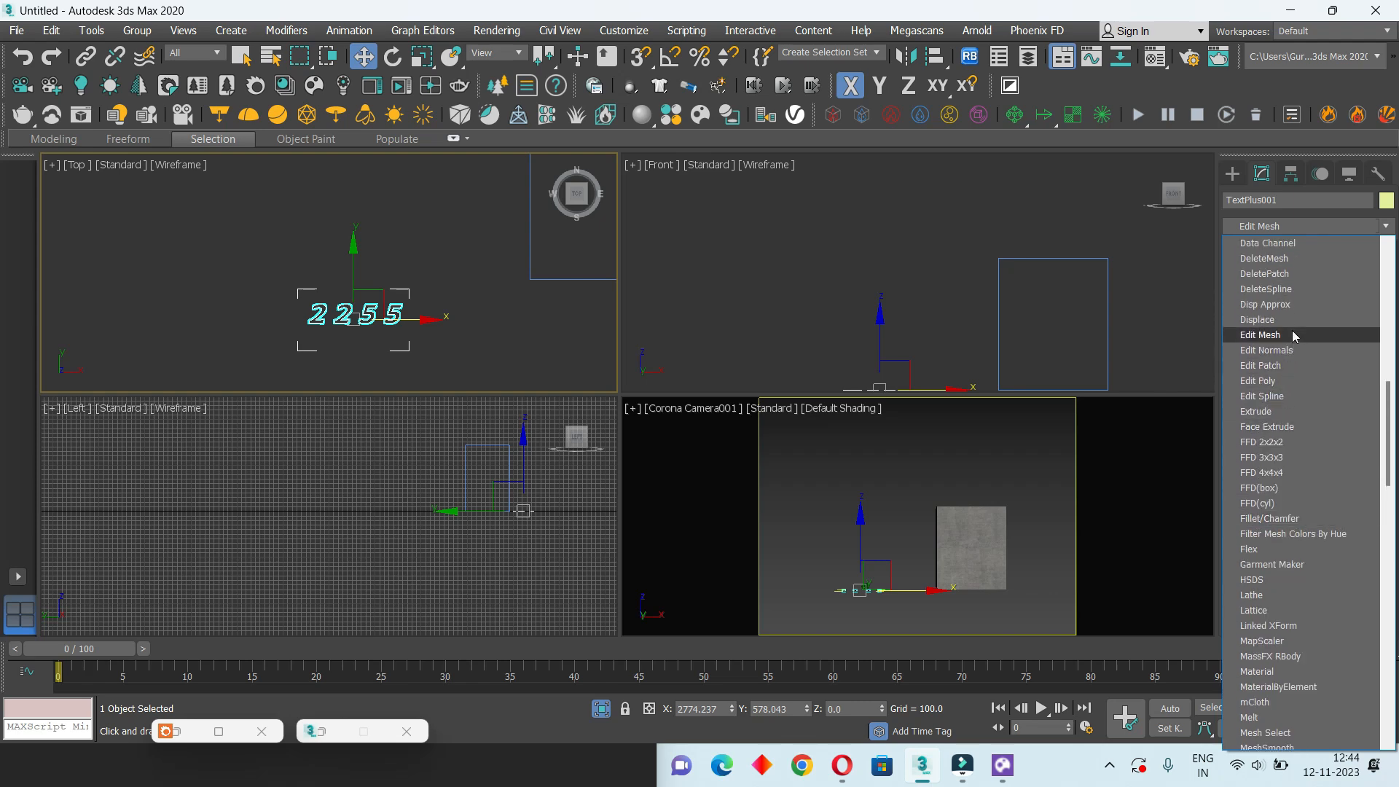
left_click(1294, 411)
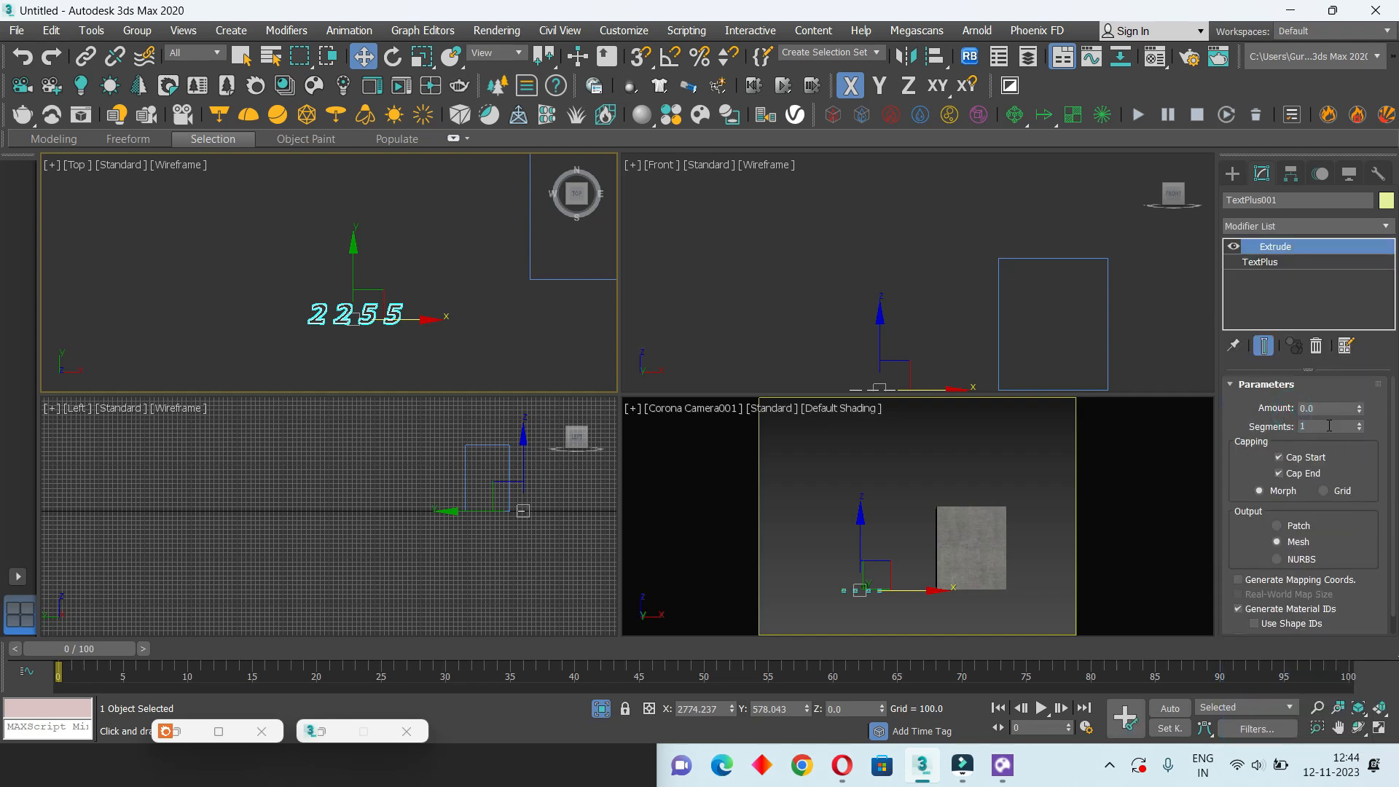
left_click_drag(1360, 413, 1359, 405)
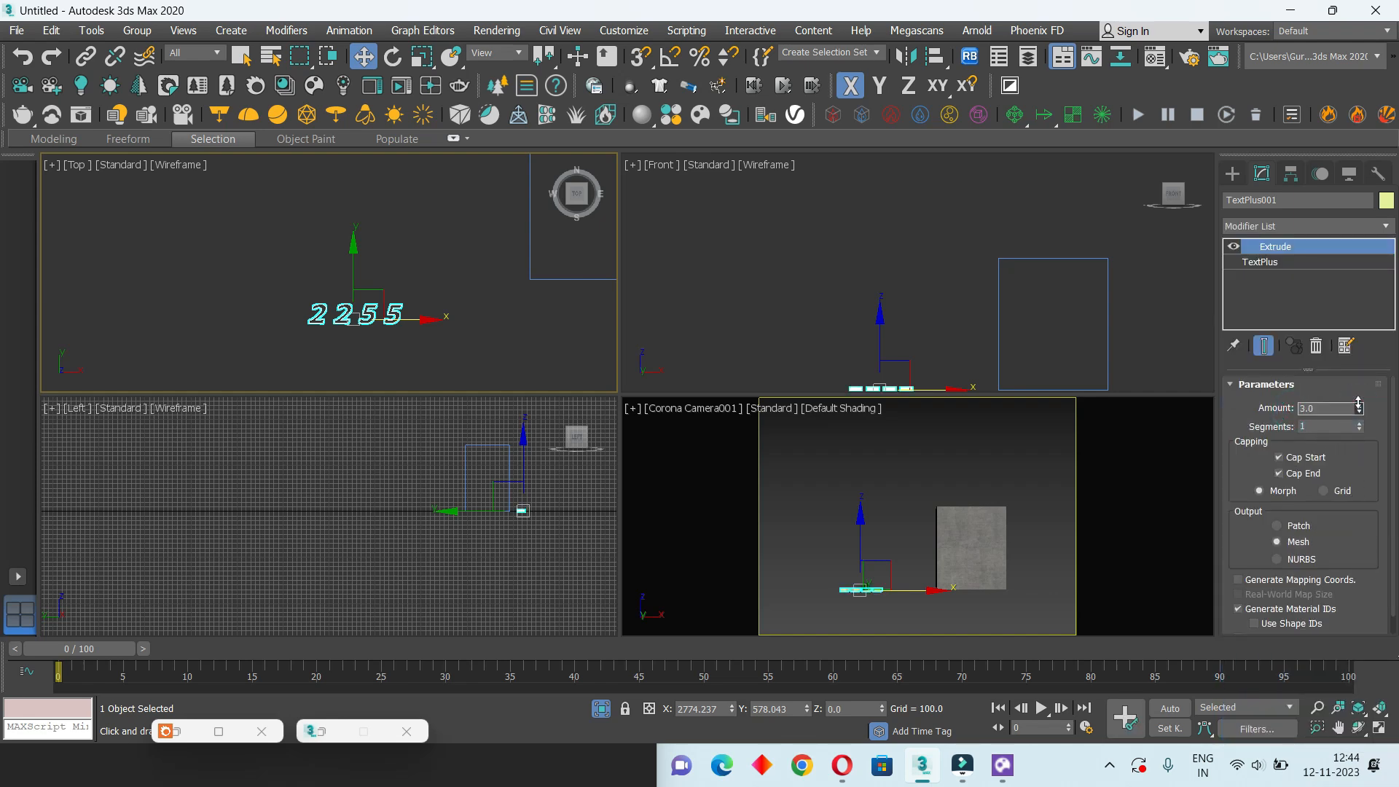
Rotate the extruded house number 90 degrees about X so it stands upright
scroll(885, 376, "up", 3)
scroll(883, 350, "down", 2)
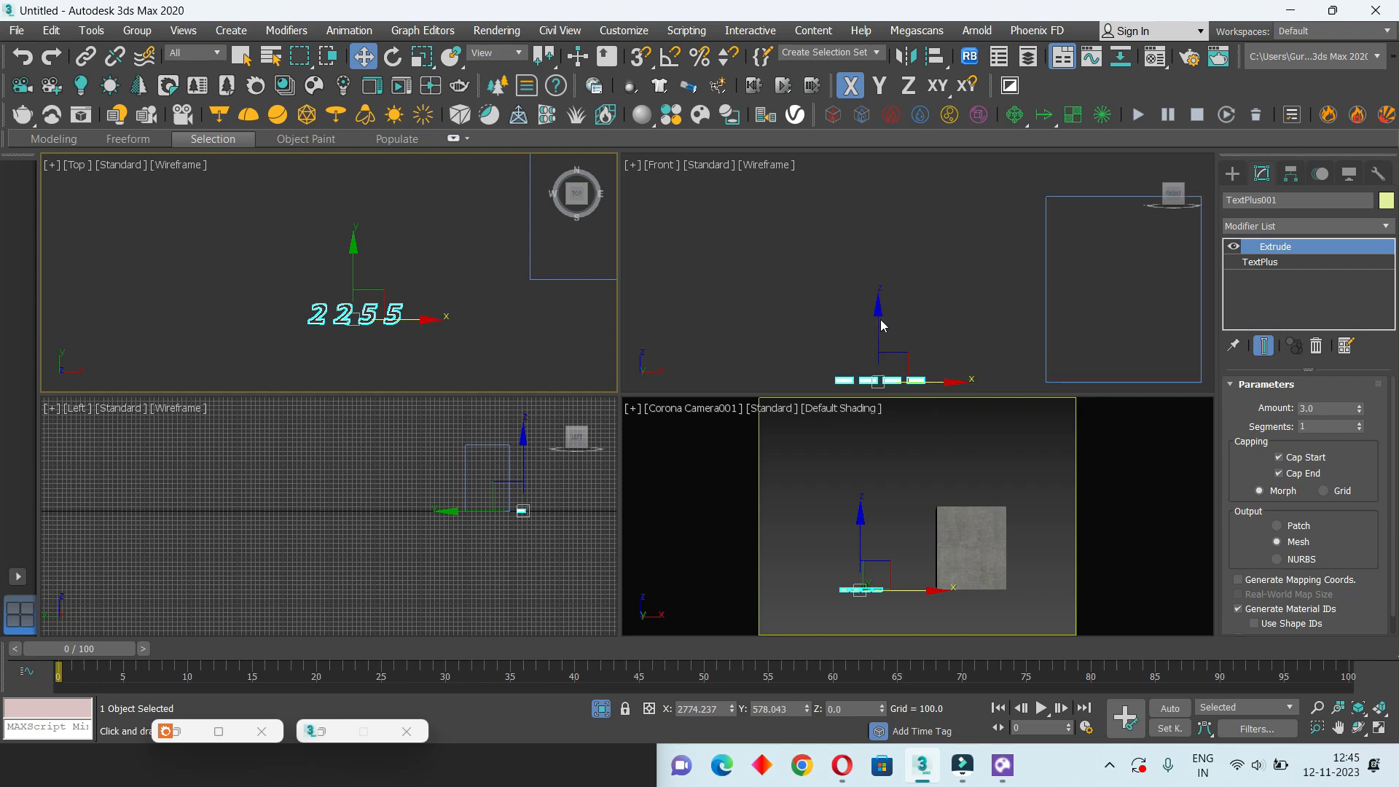
middle_click_drag(881, 321, 880, 290)
left_click(393, 56)
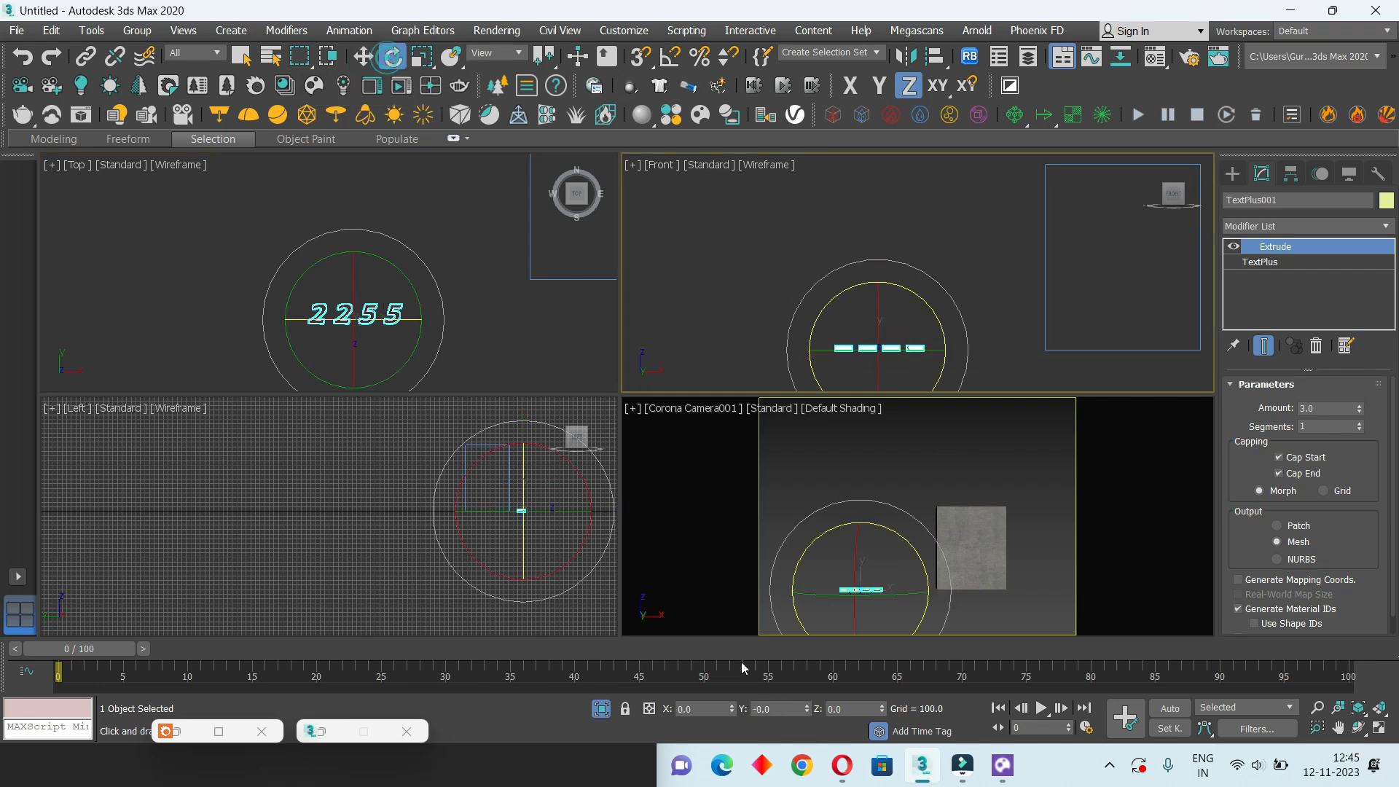
left_click(700, 709)
type("90")
key("Return")
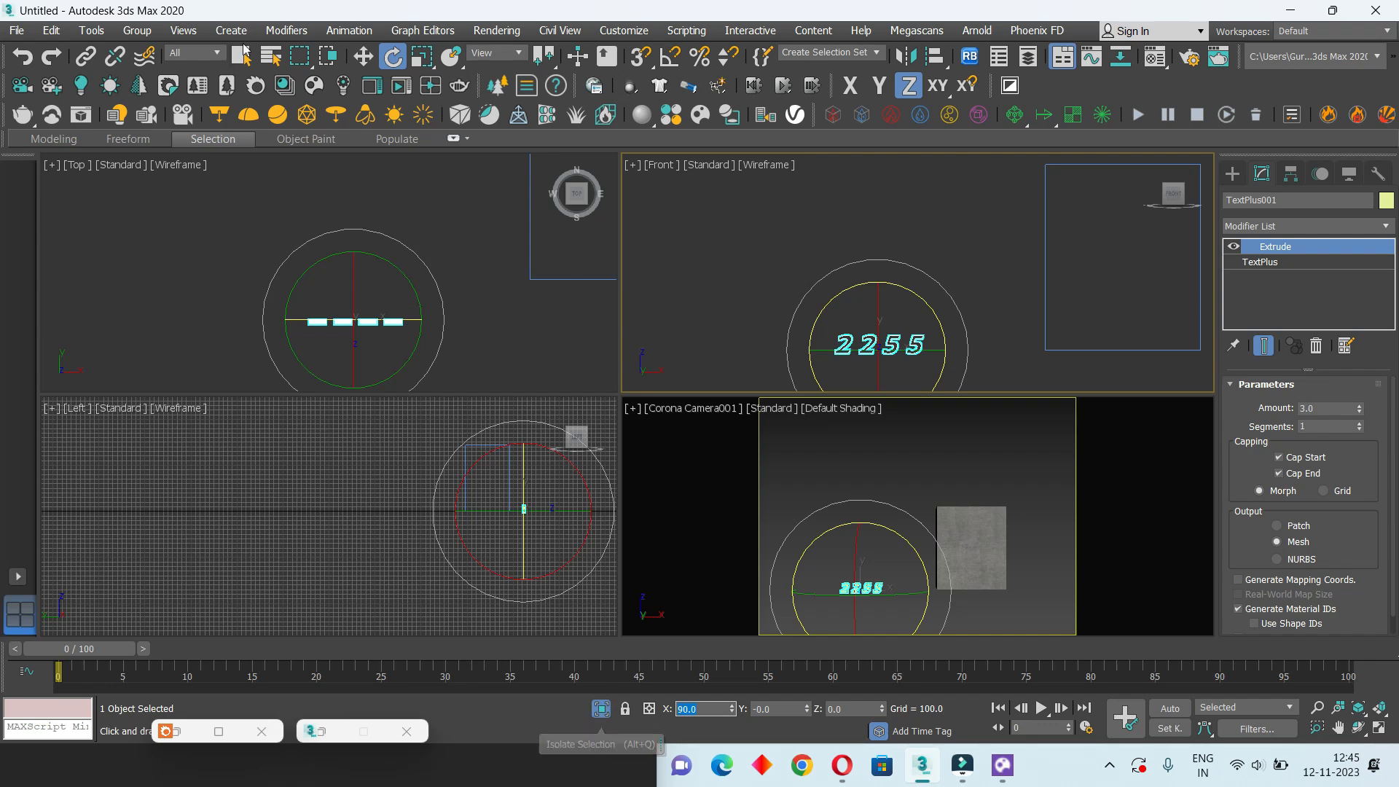
Move the house number in the Front view onto the upper part of the concrete wall and deselect it
left_click(365, 56)
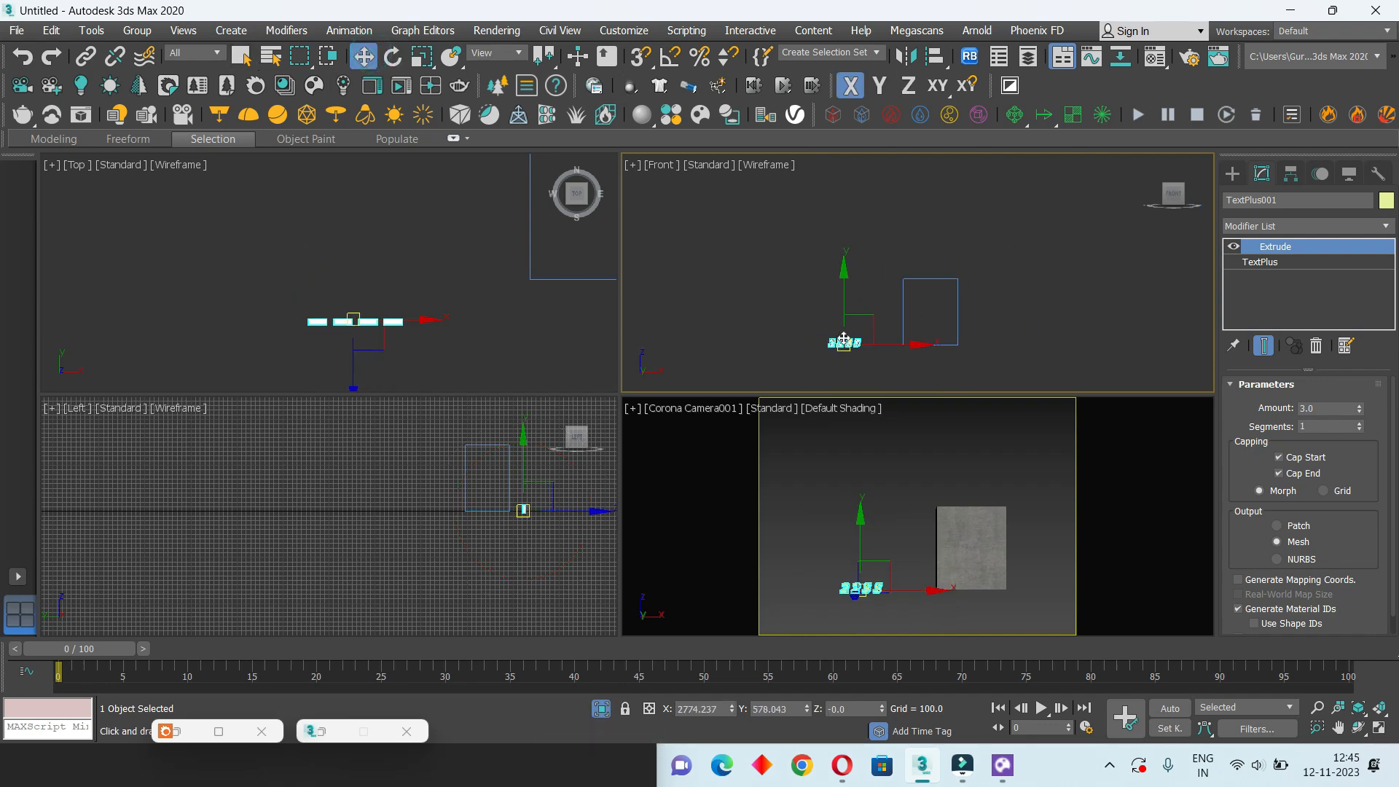
left_click_drag(839, 344, 925, 301)
left_click(998, 449)
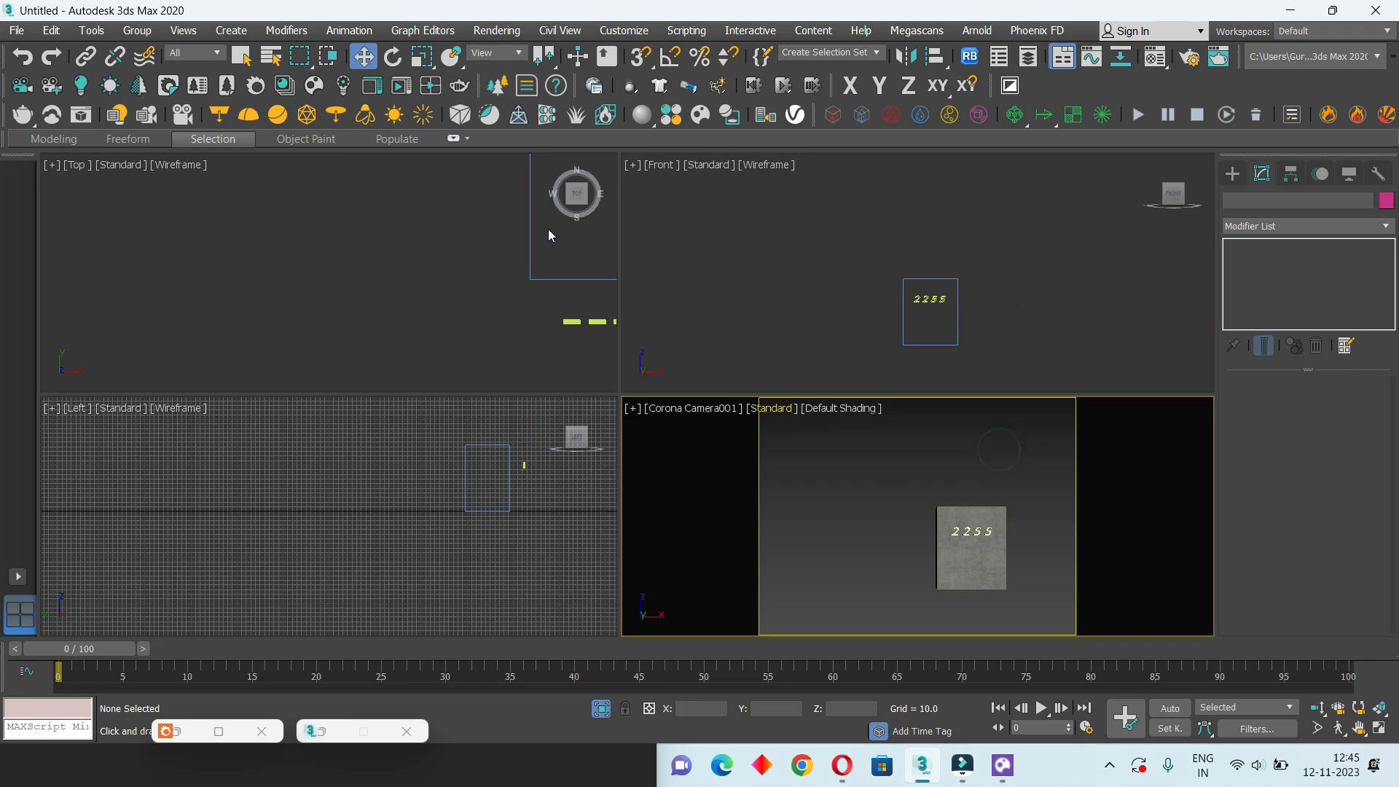
Move the house number along Y in the Top view until it sits against the wall's front face
middle_click_drag(544, 319, 394, 306)
left_click(462, 313)
left_click_drag(462, 312, 462, 190)
scroll(461, 232, "up", 5)
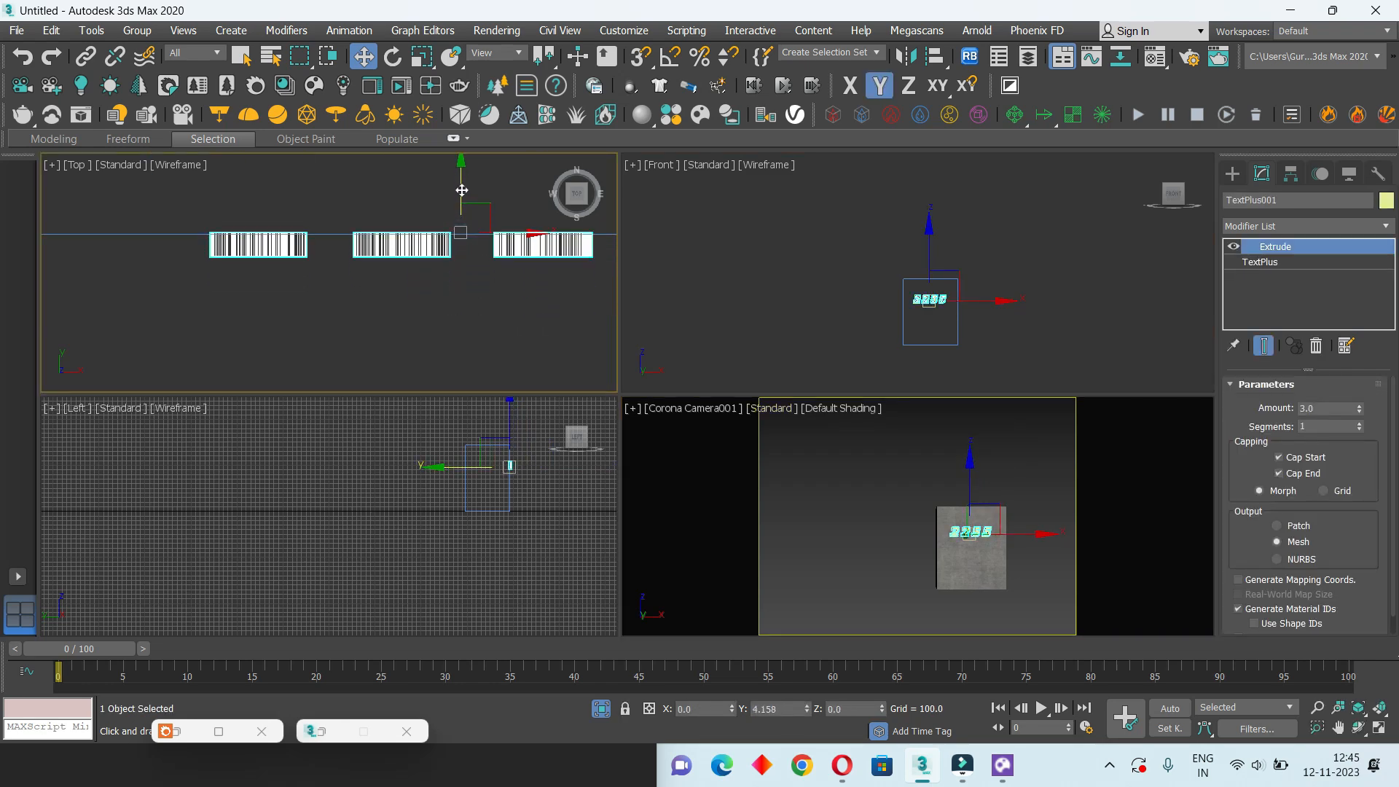
Stretch the house number along X to about 123 percent and deselect it
left_click(421, 61)
scroll(347, 293, "down", 3)
left_click_drag(486, 274, 500, 274)
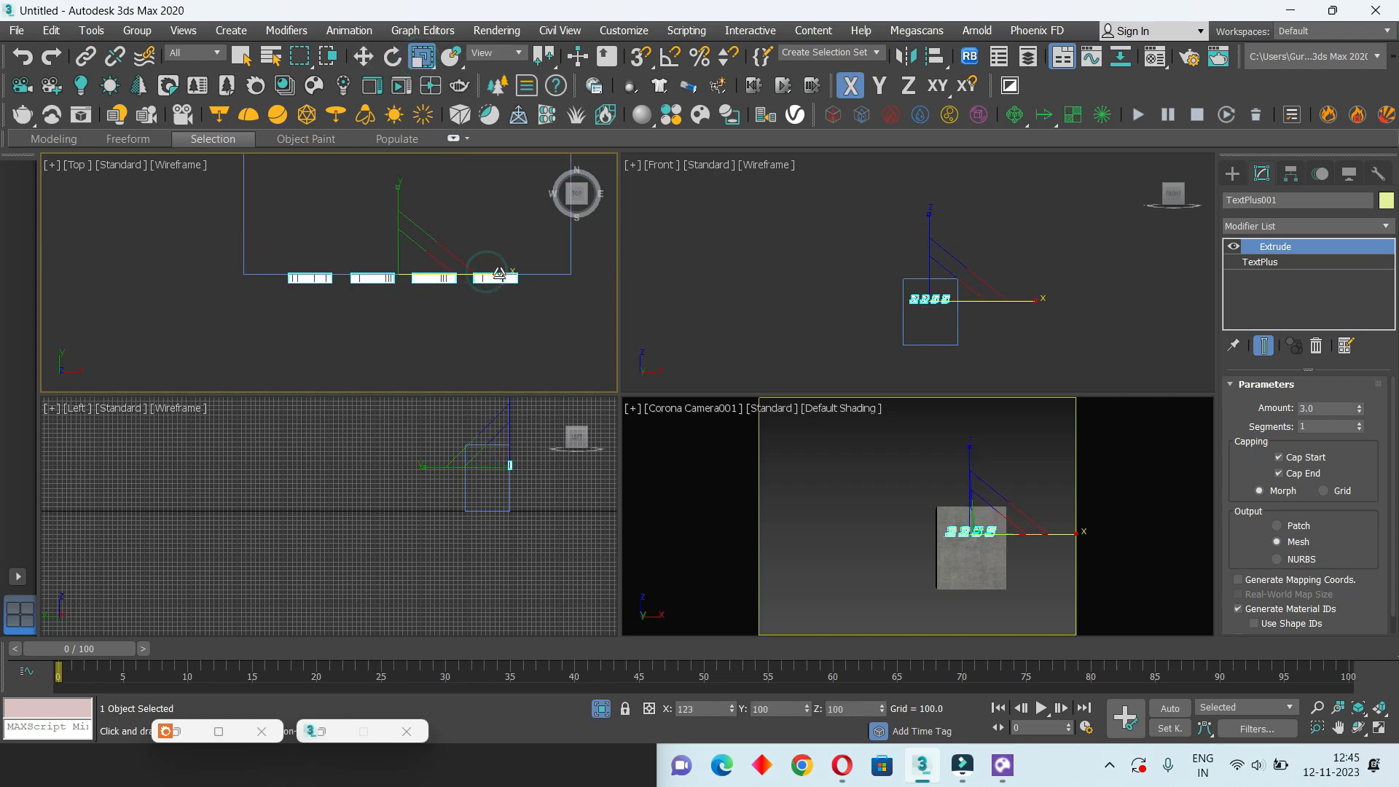
left_click(846, 439)
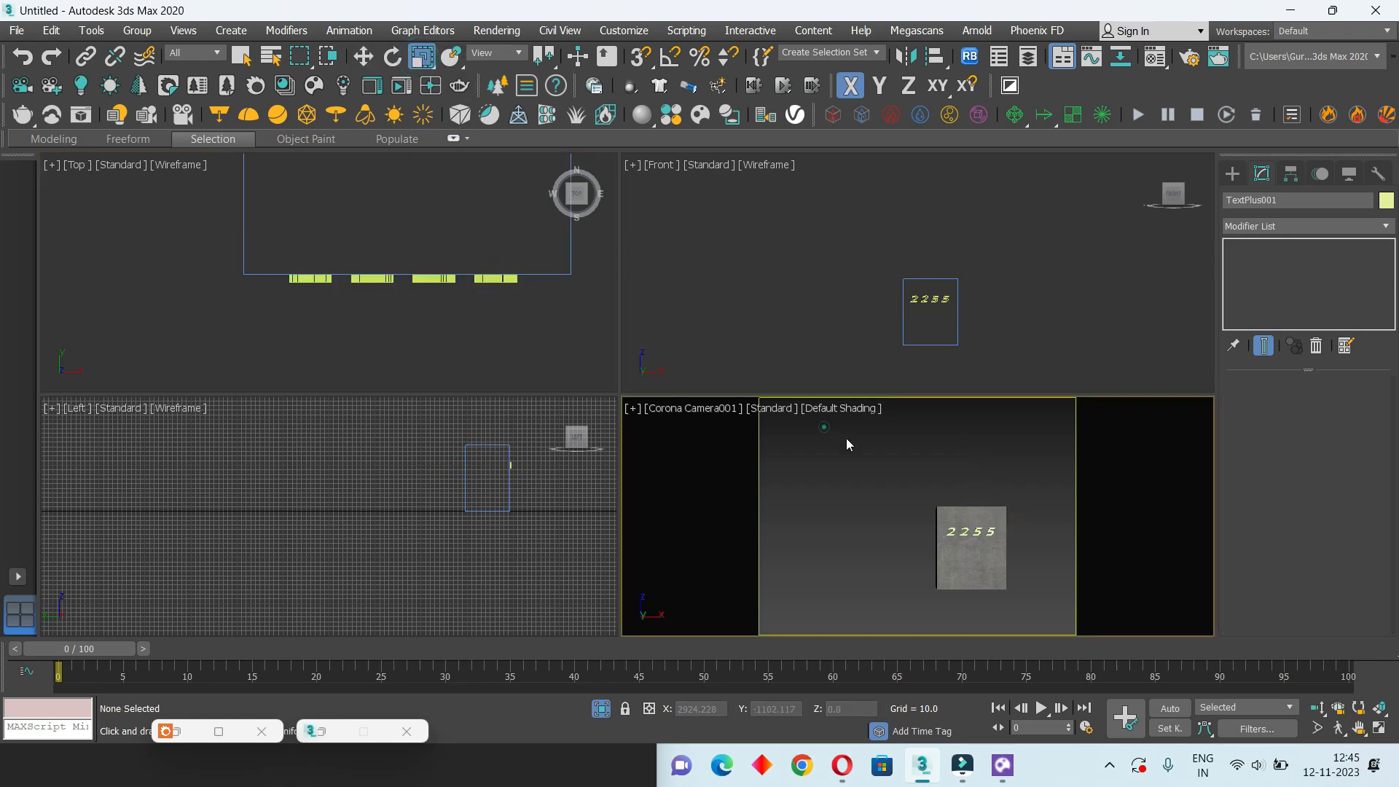
Assign the white 01 - Default material to the house number and exit isolation in the maximized camera view
left_click(980, 533)
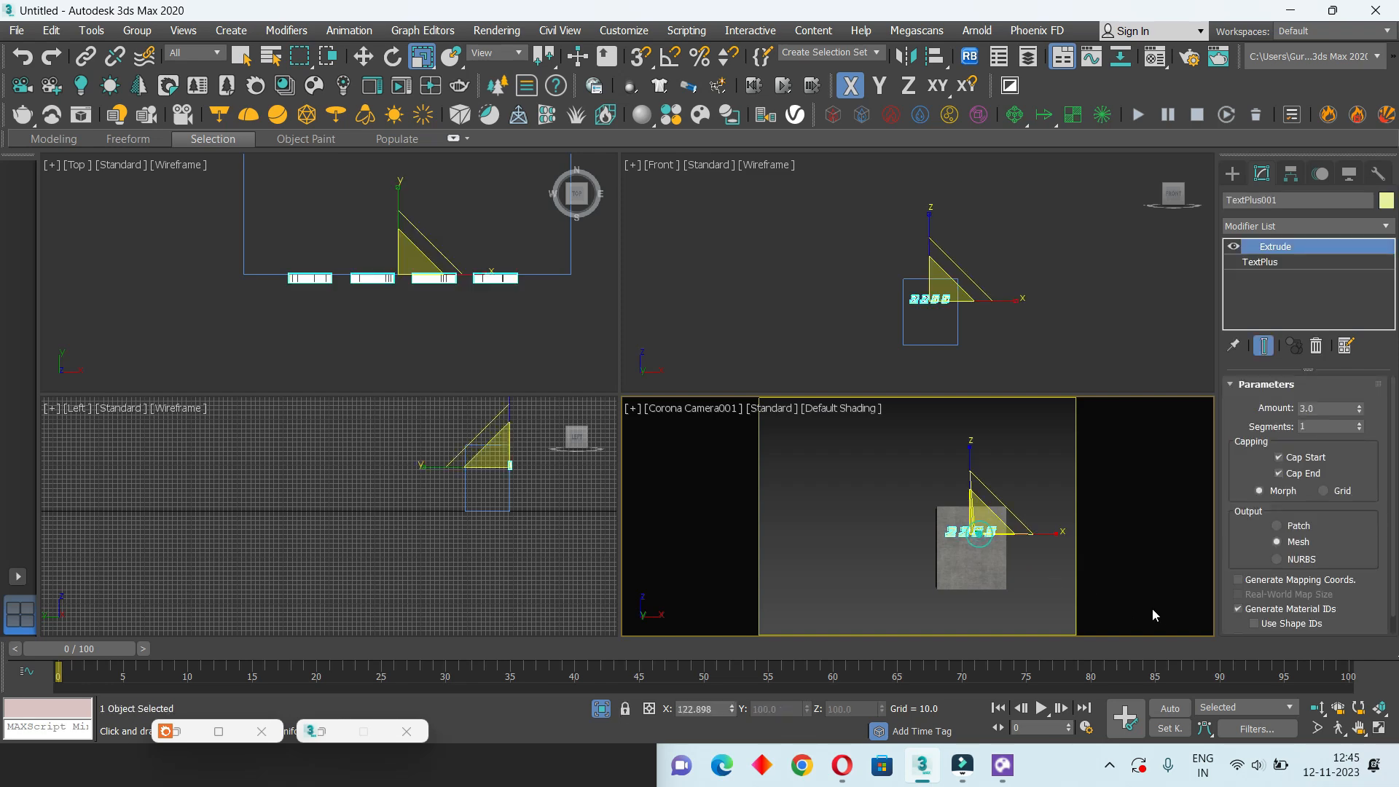
key("m")
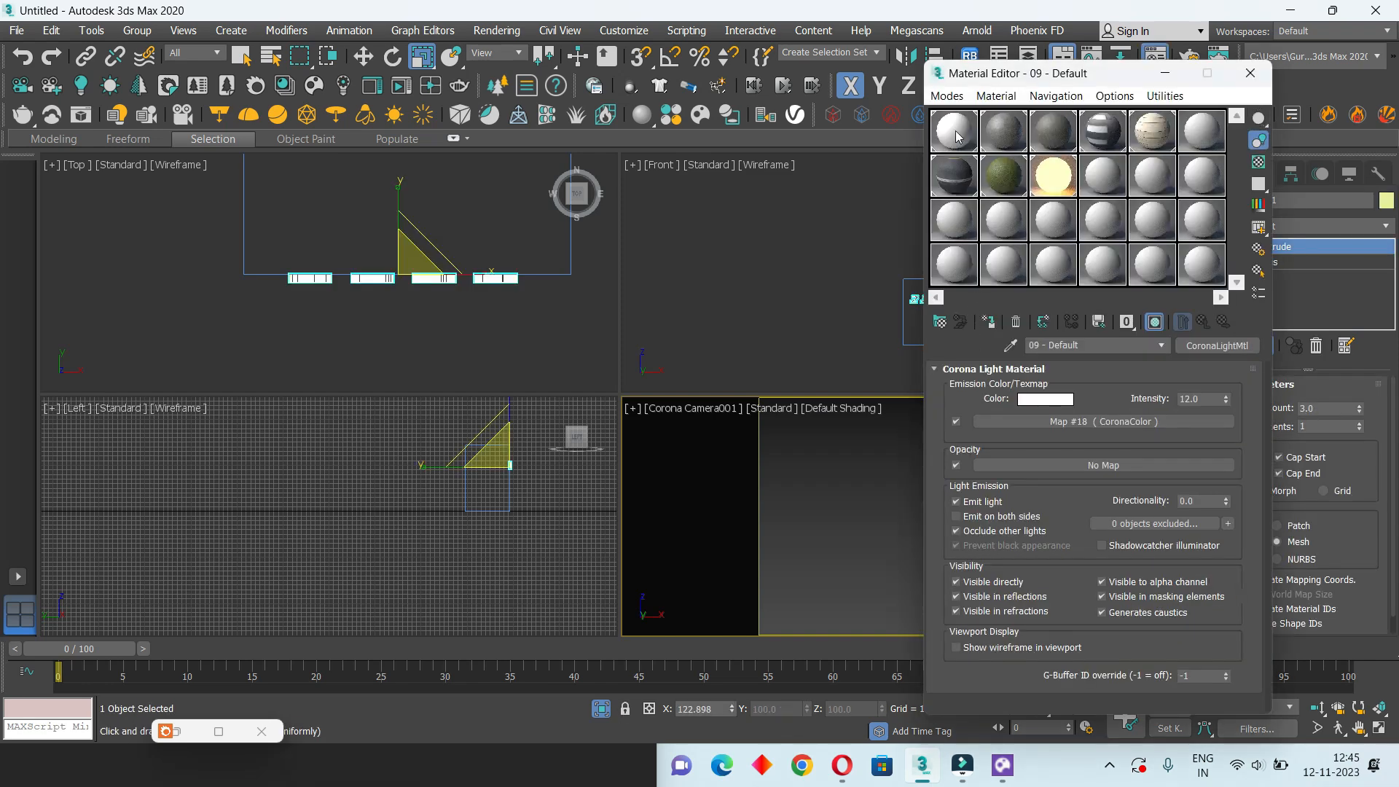
left_click(955, 135)
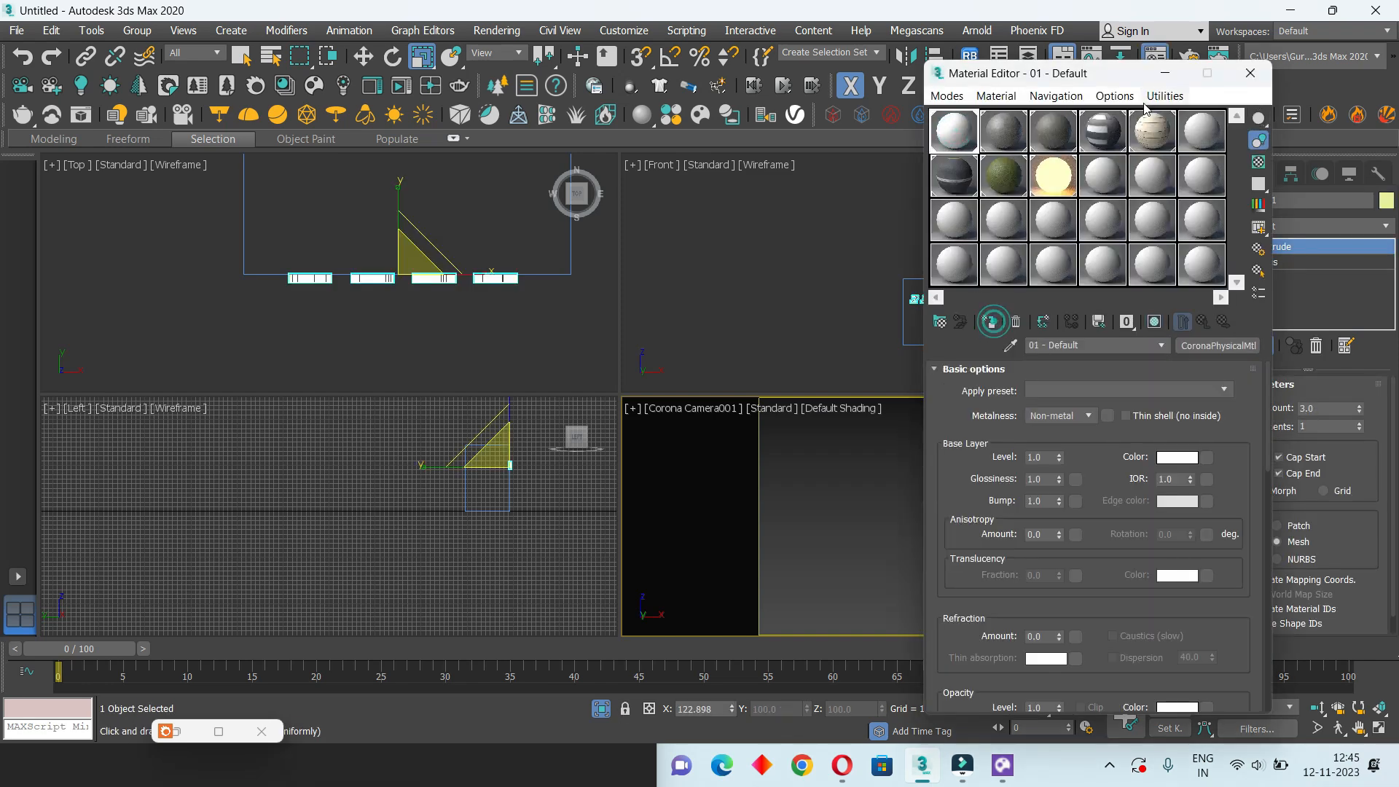
left_click(1169, 74)
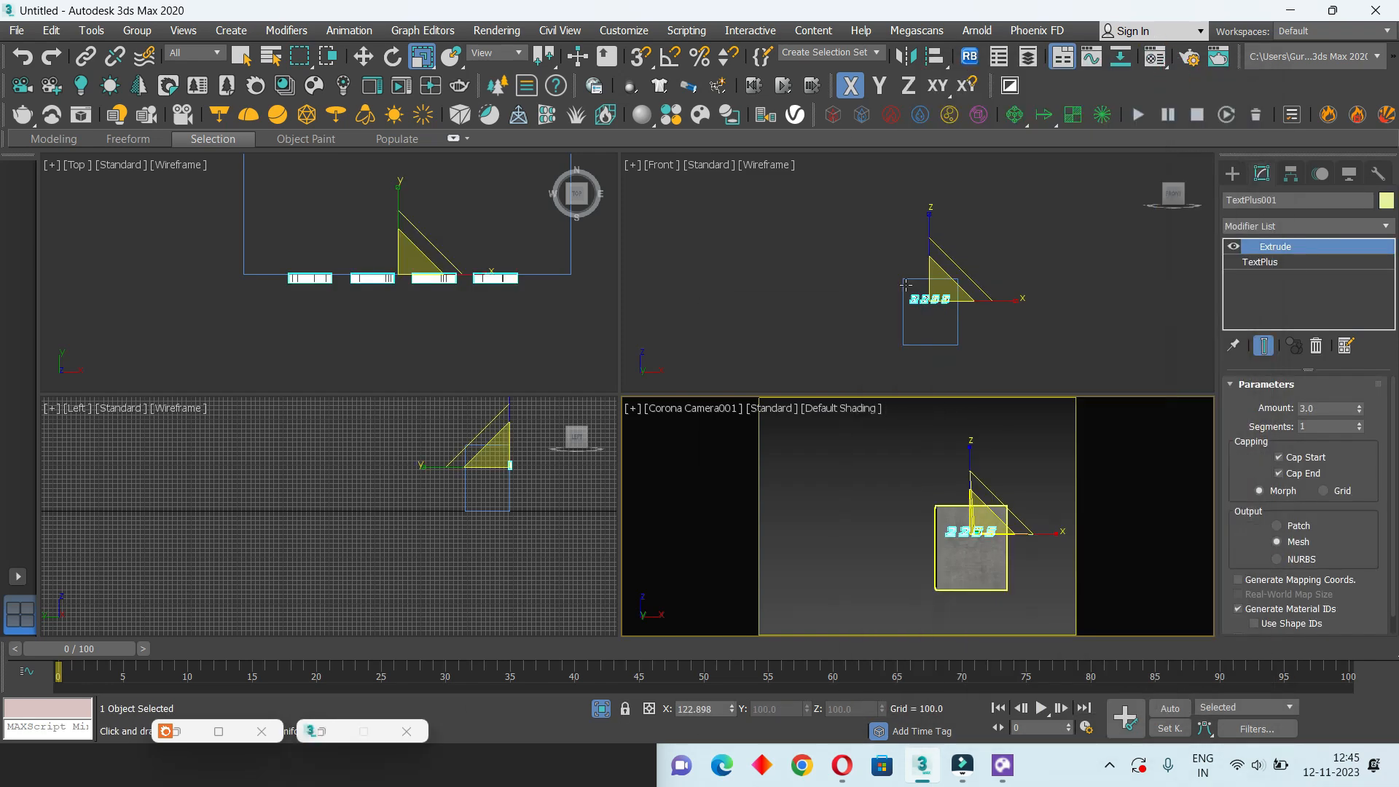
left_click(1050, 506)
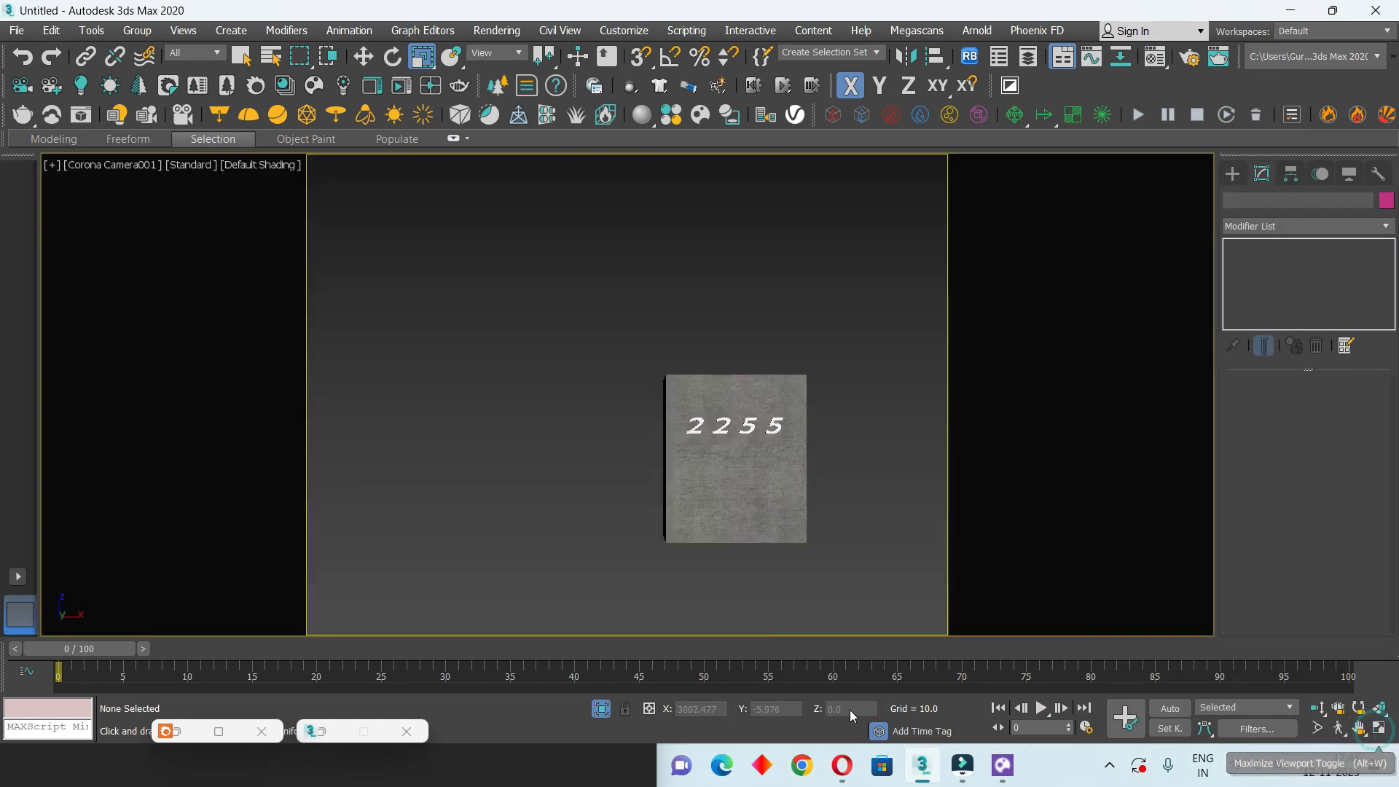
left_click(602, 709)
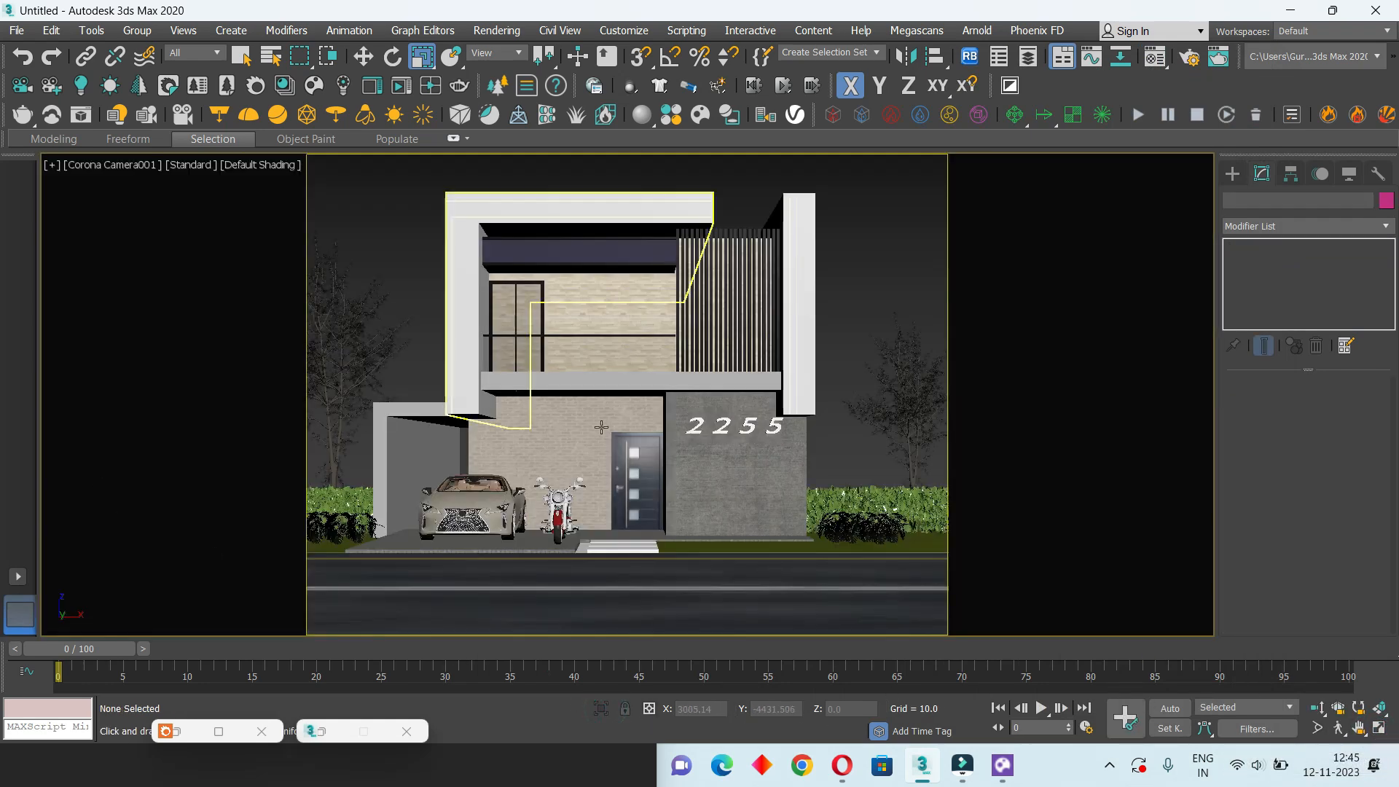
Lower the house number along Z by about 12 units on the concrete wall
left_click(752, 422)
key("w")
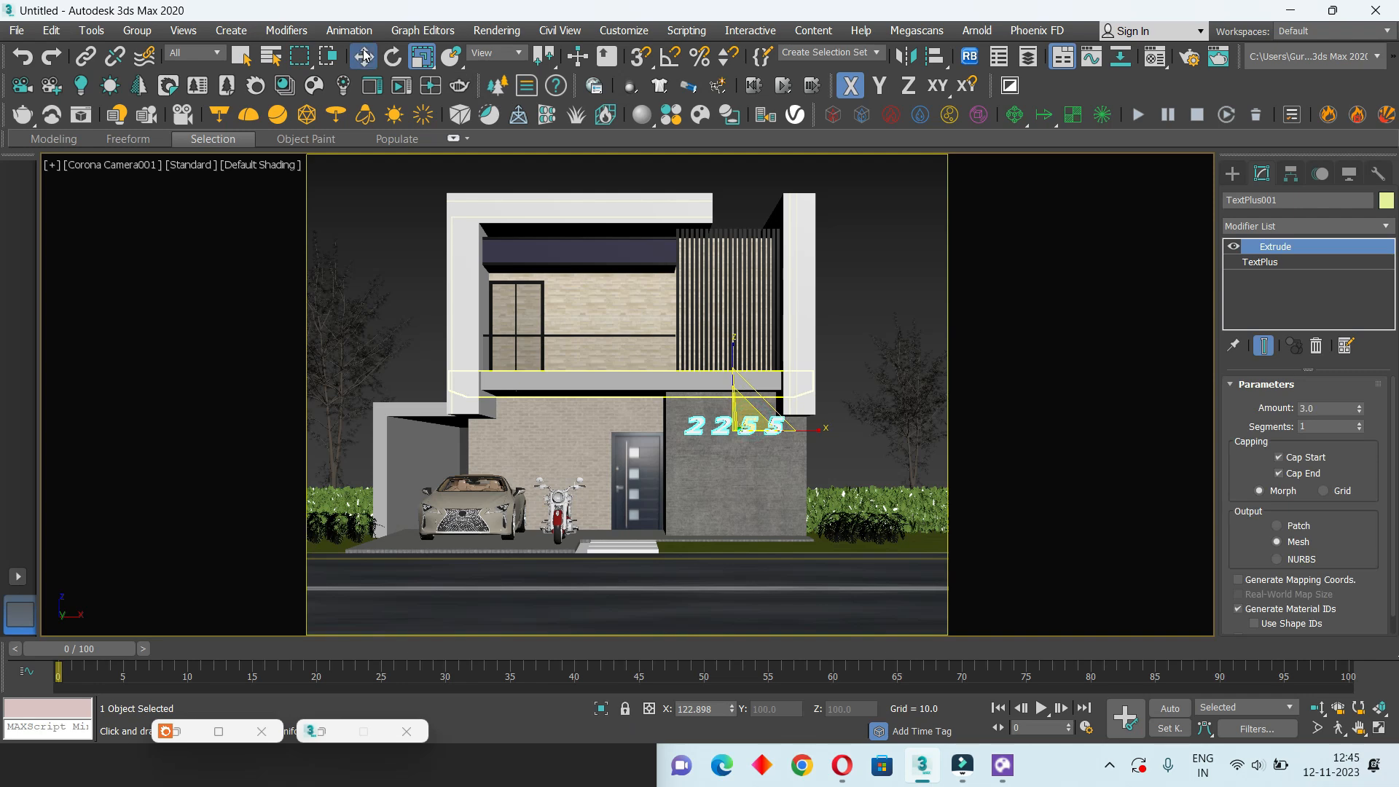
left_click_drag(734, 376, 733, 390)
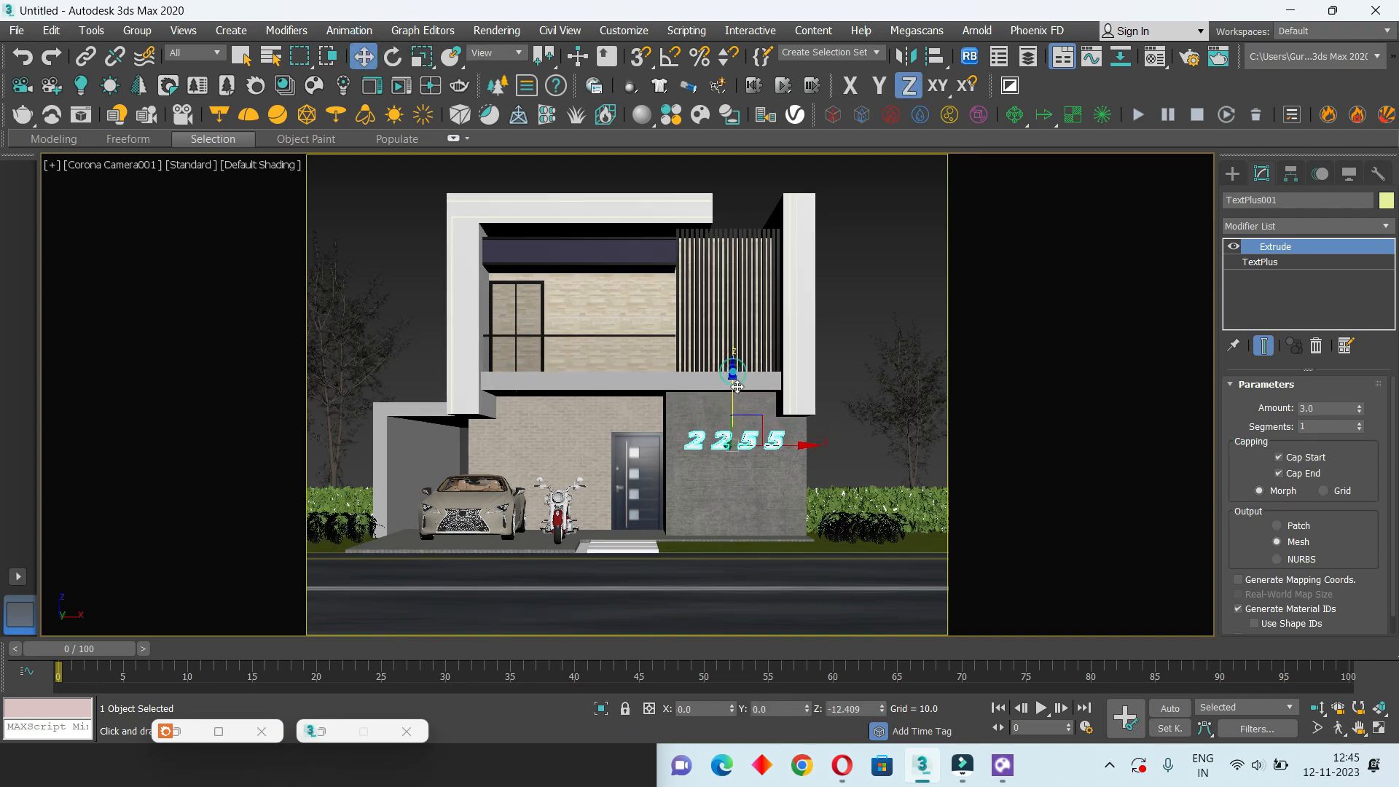
Switch to Chaos Cosmos and show the downloaded People models
left_click(1002, 765)
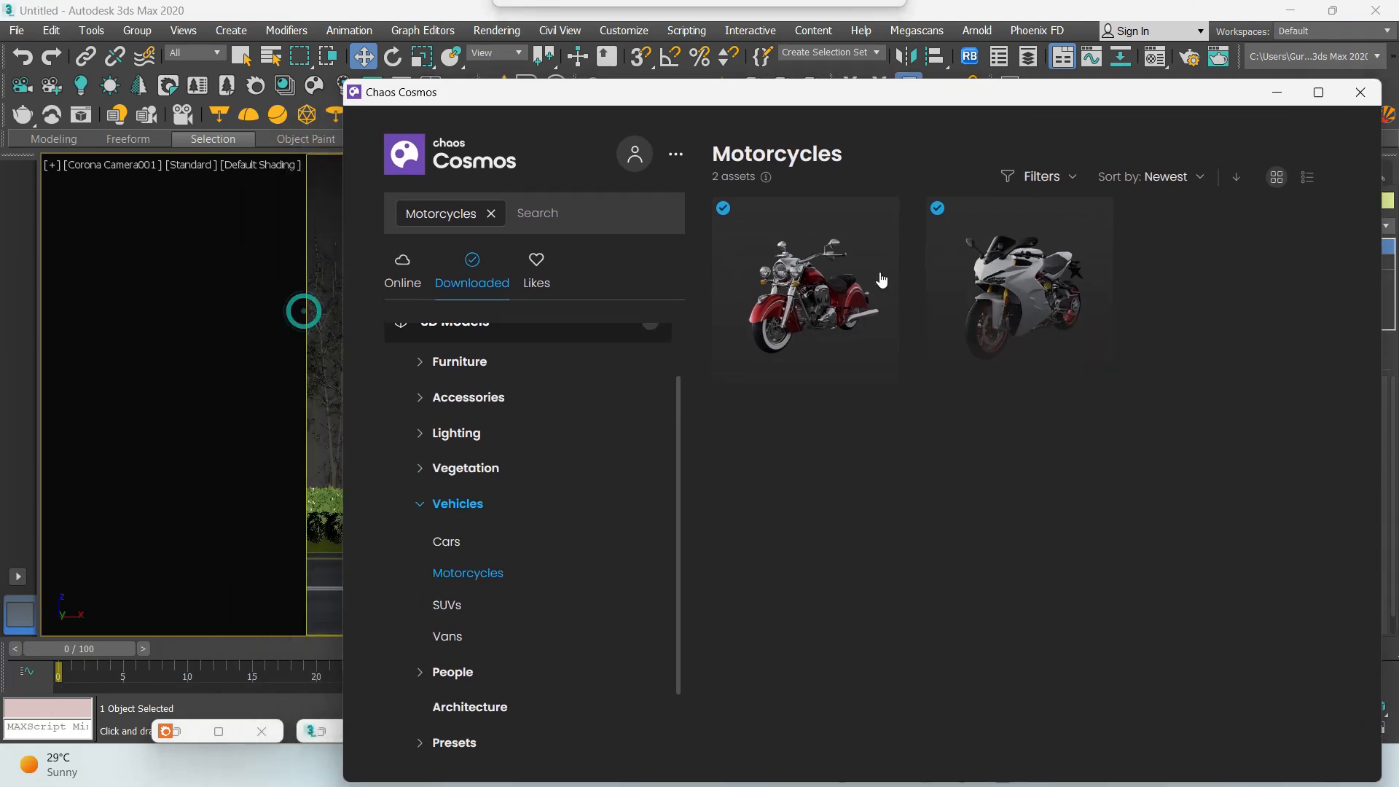
scroll(453, 519, "down", 2)
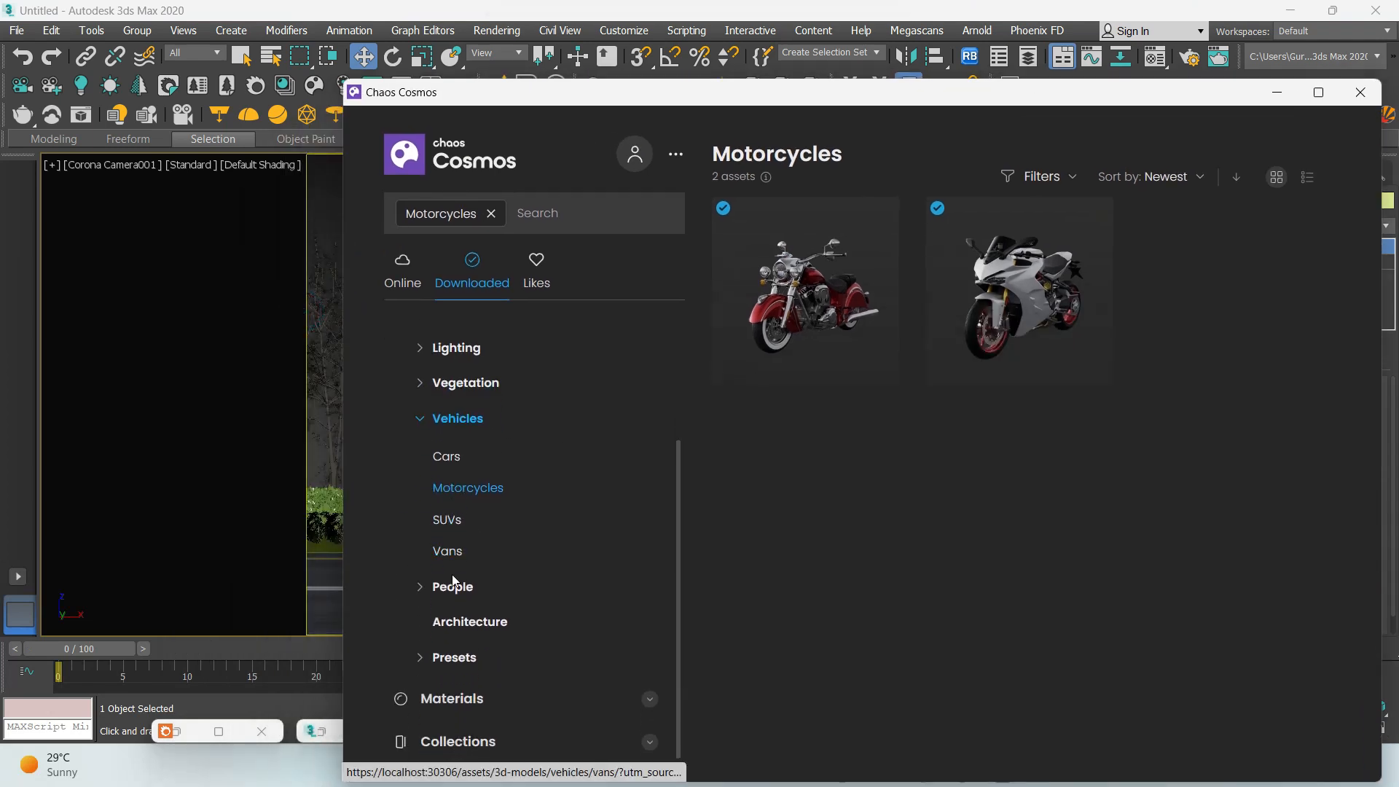
scroll(478, 668, "up", 4)
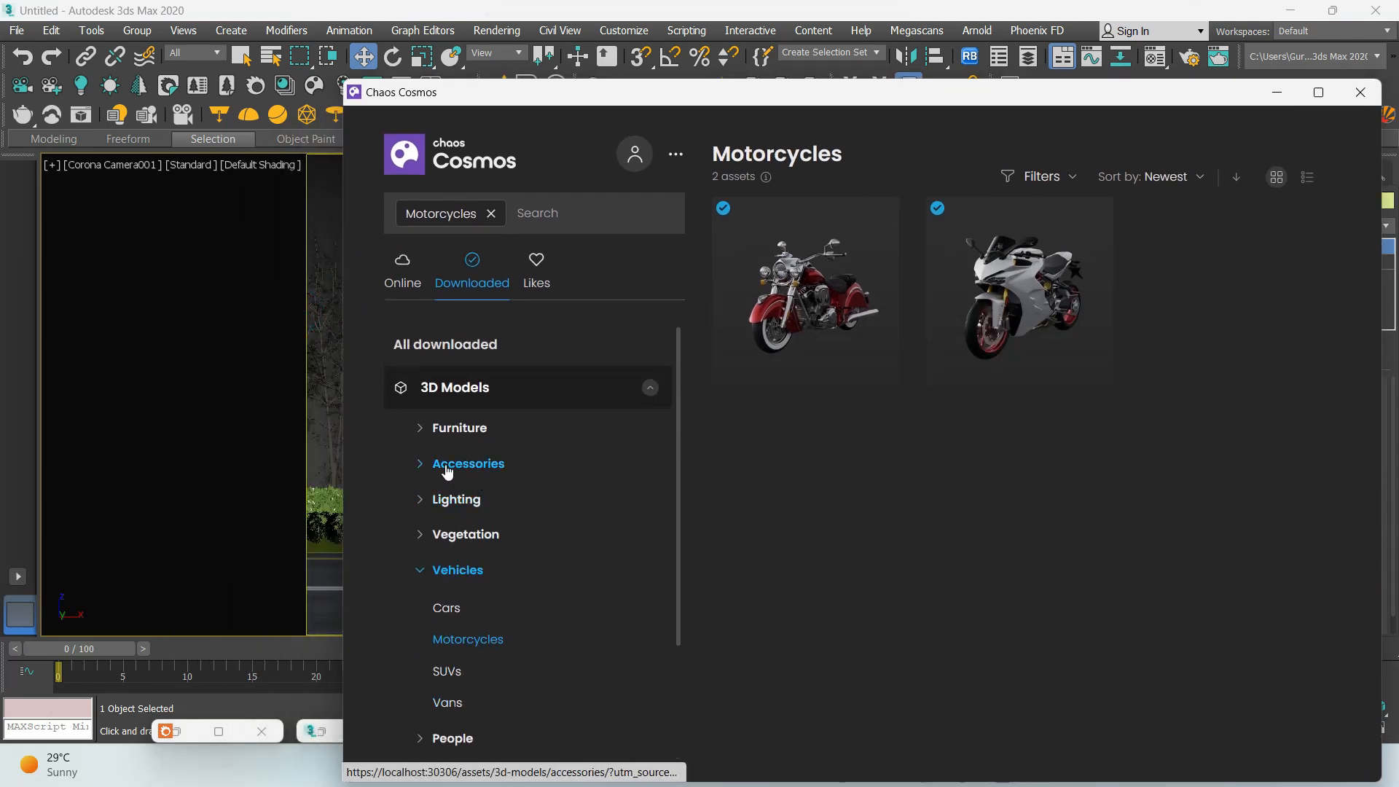
left_click(447, 473)
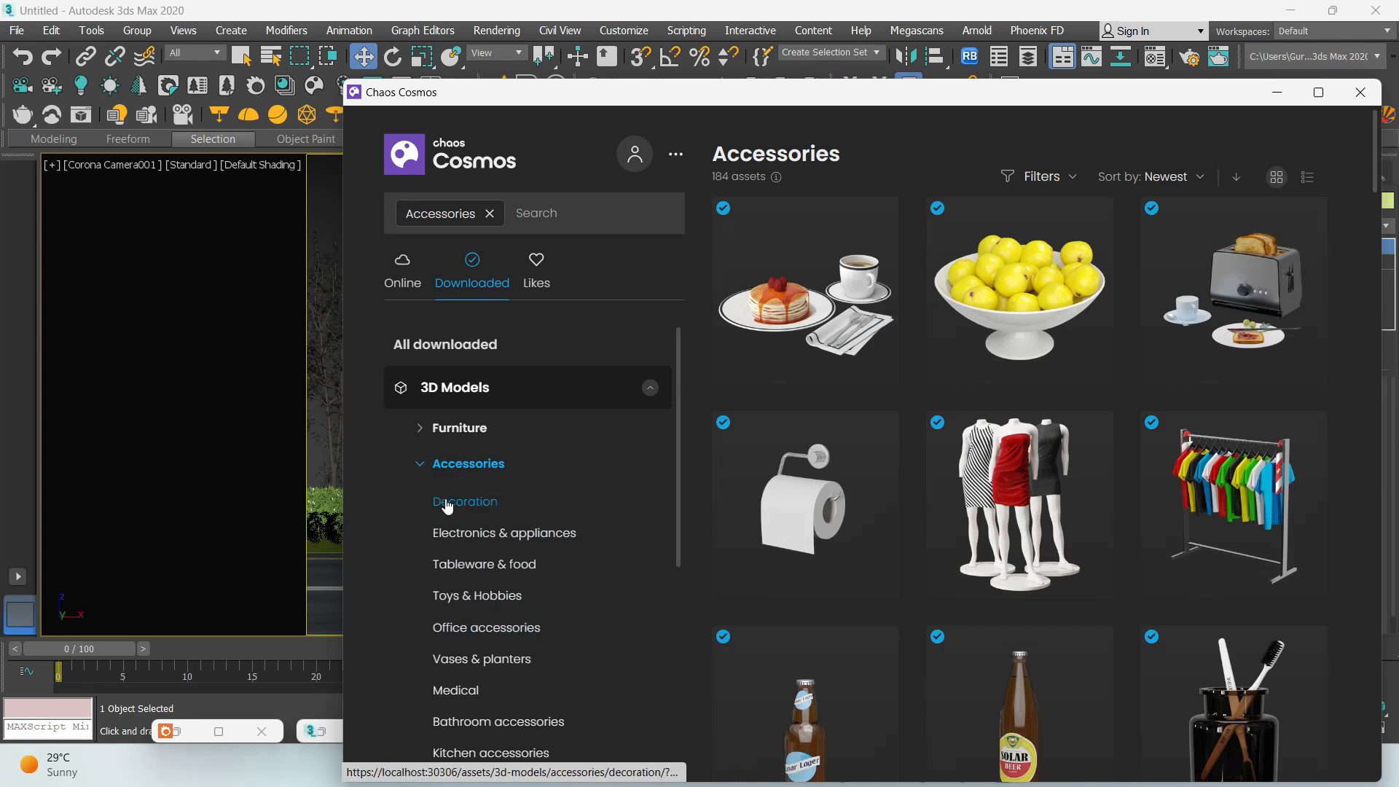
scroll(485, 539, "down", 3)
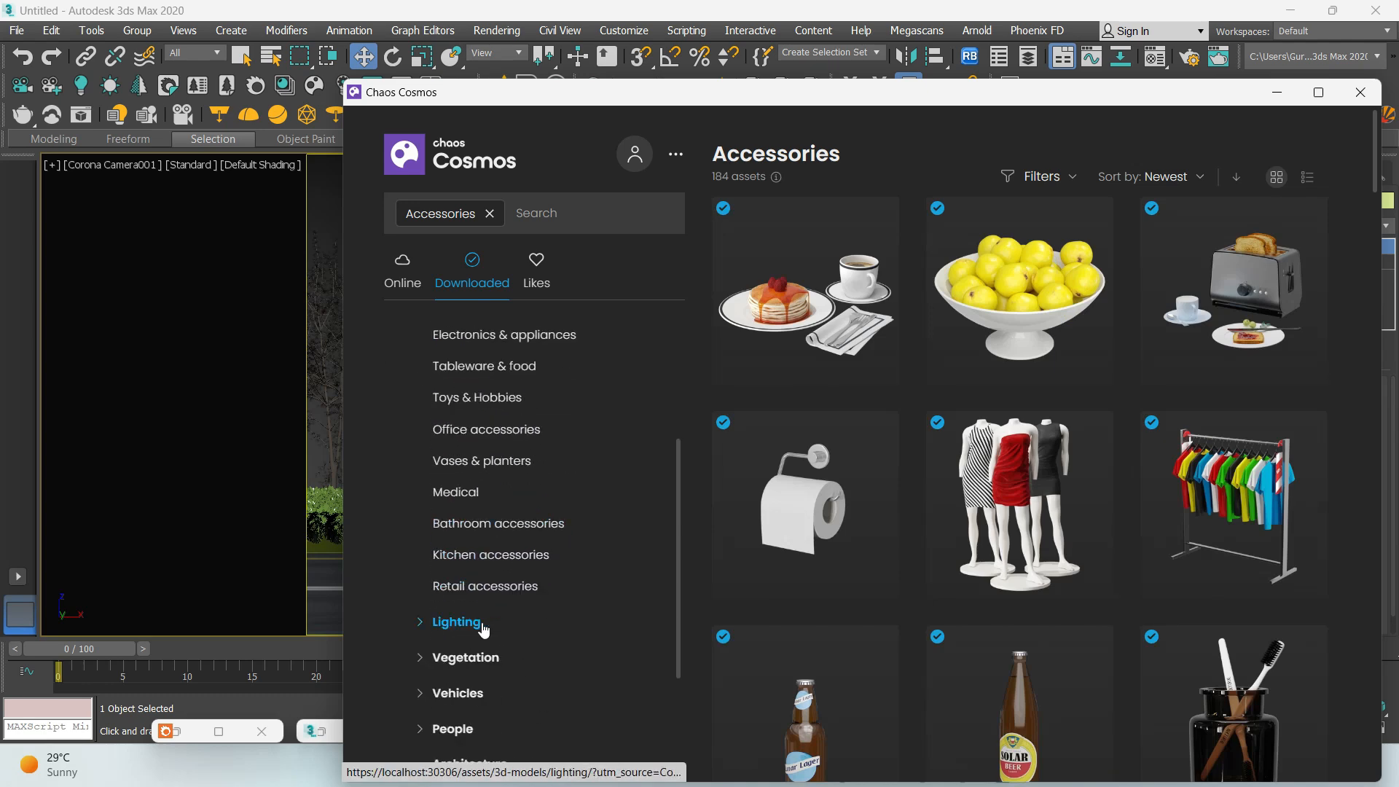
scroll(444, 620, "down", 2)
left_click(456, 602)
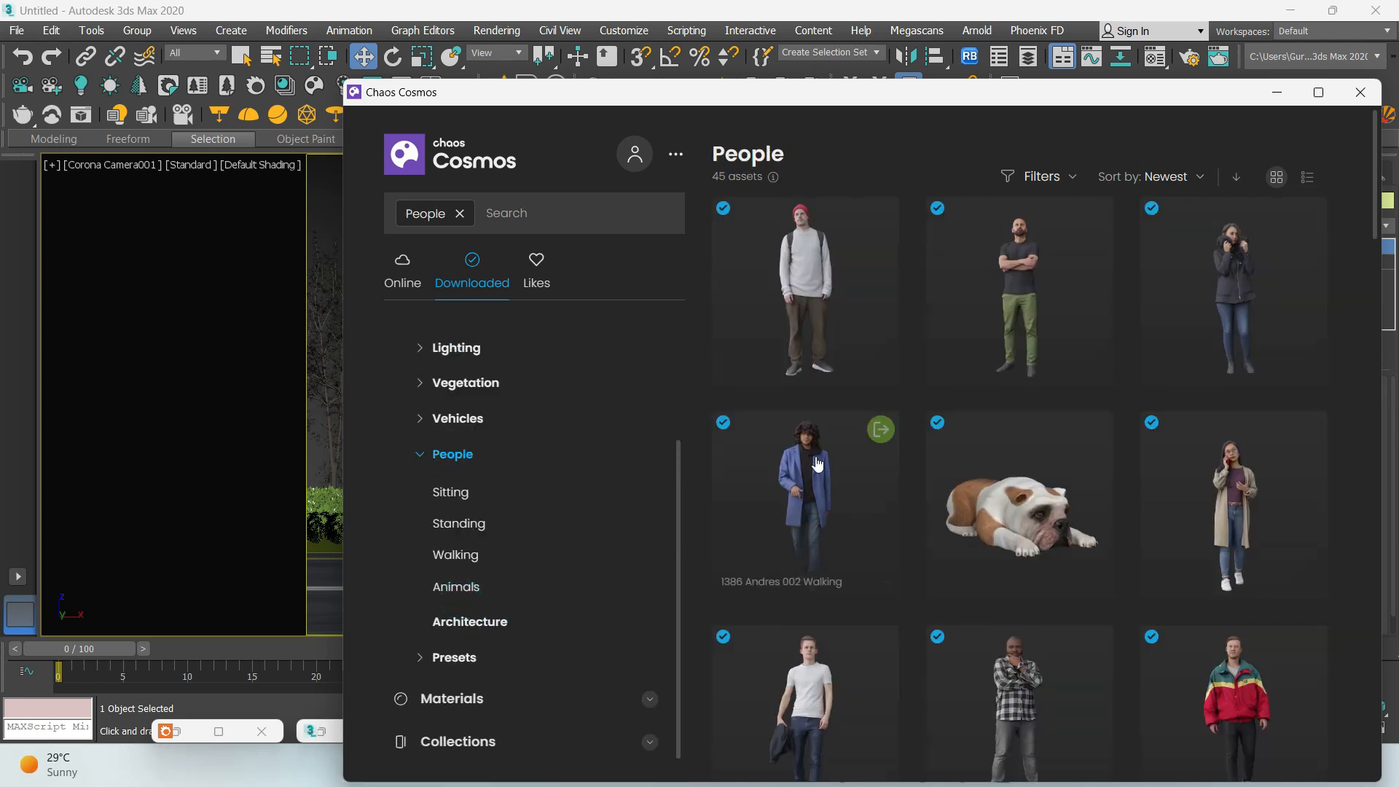
Place the walking woman in the long beige coat beside the carport in the camera view, moving the Cosmos window aside first and minimizing it when done
left_click_drag(766, 102, 855, 41)
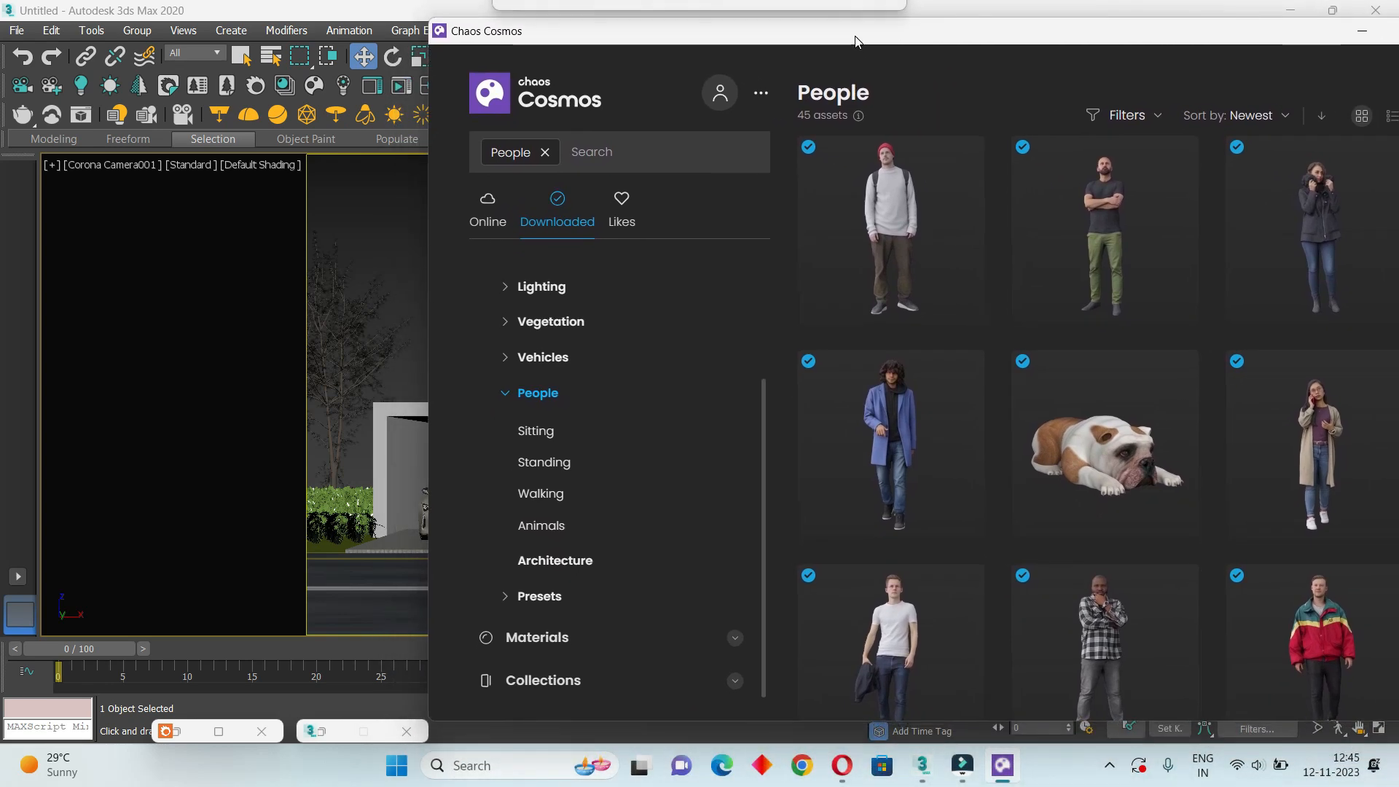
scroll(1108, 406, "down", 4)
scroll(1202, 492, "up", 5)
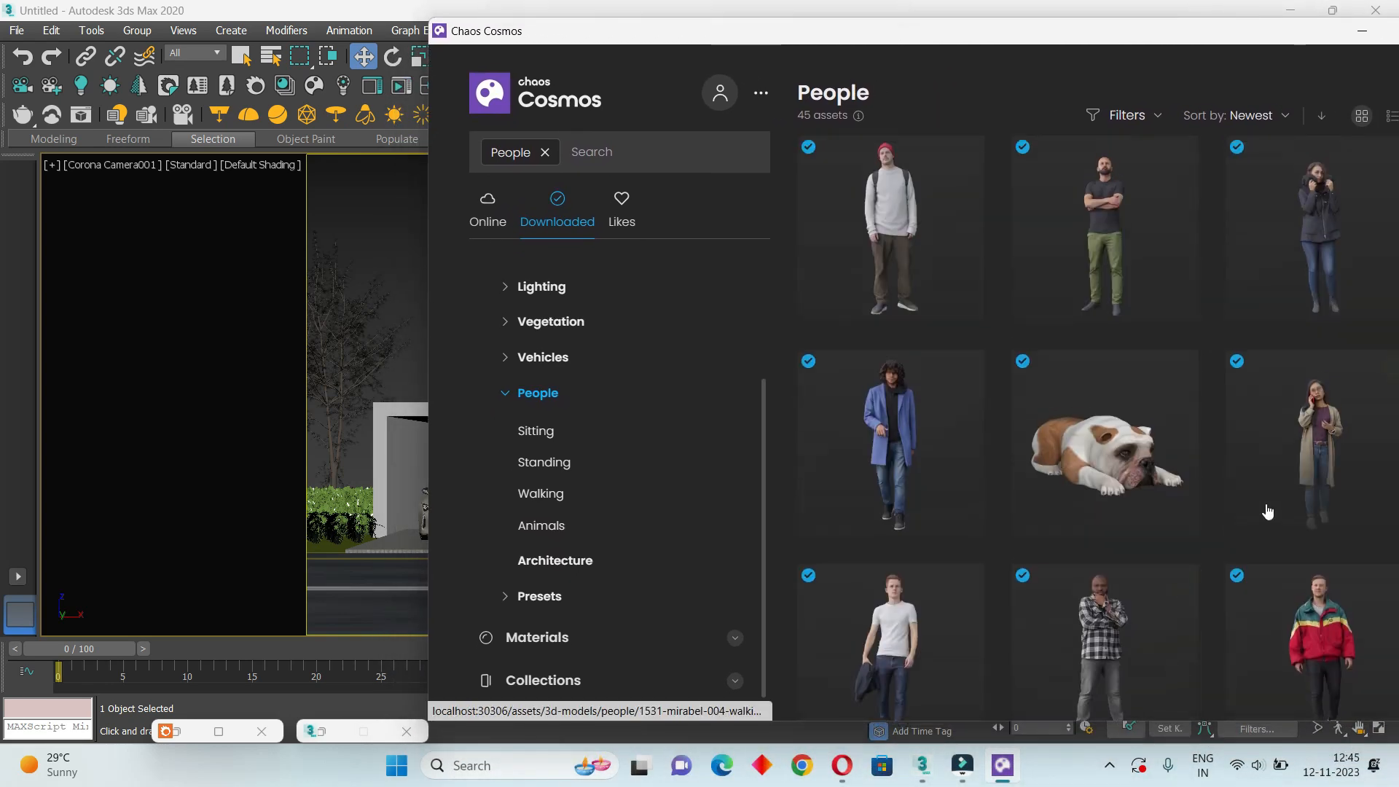
left_click_drag(1315, 463, 380, 540)
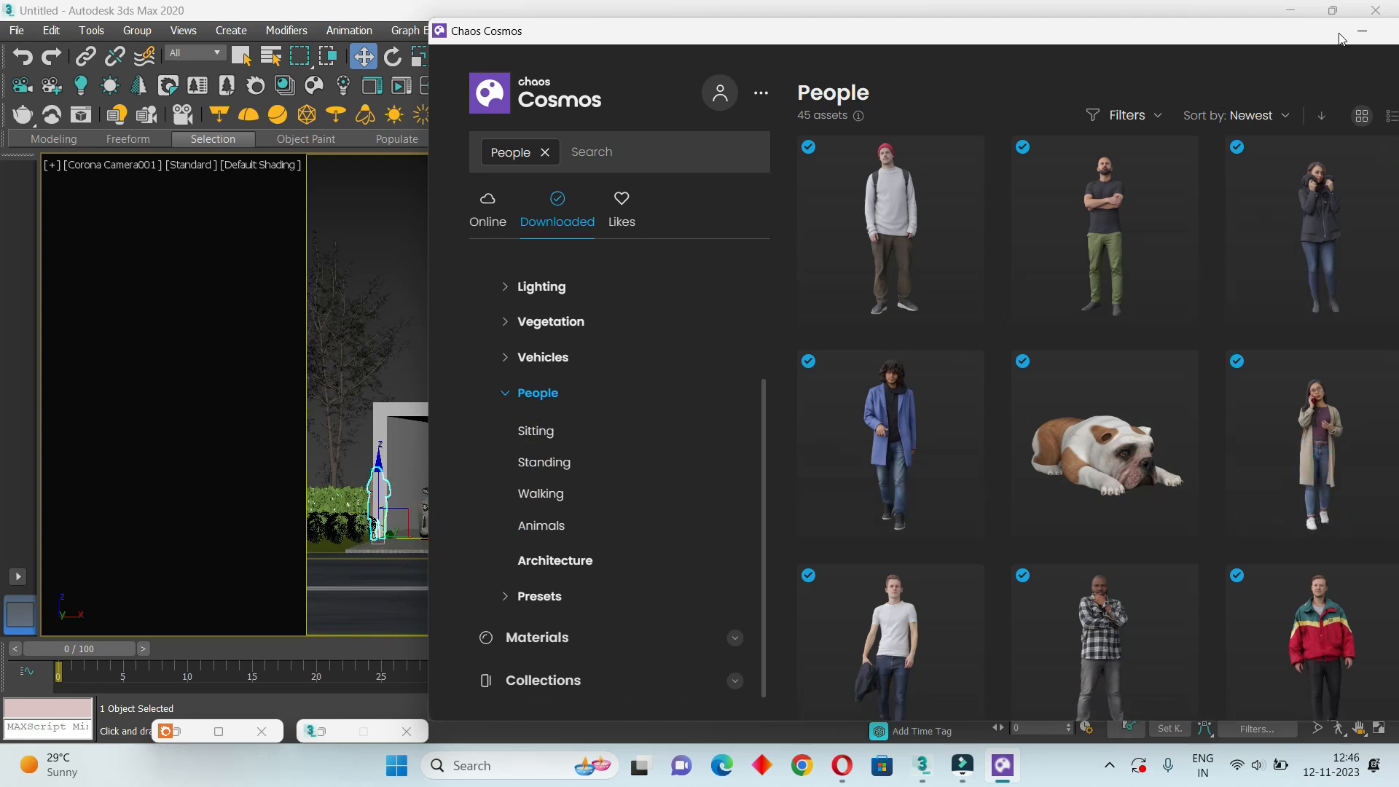
left_click(1363, 30)
Move the woman in the Top view about 125 units forward along Y, onto the shrub beside the car, and deselect her
left_click(1387, 730)
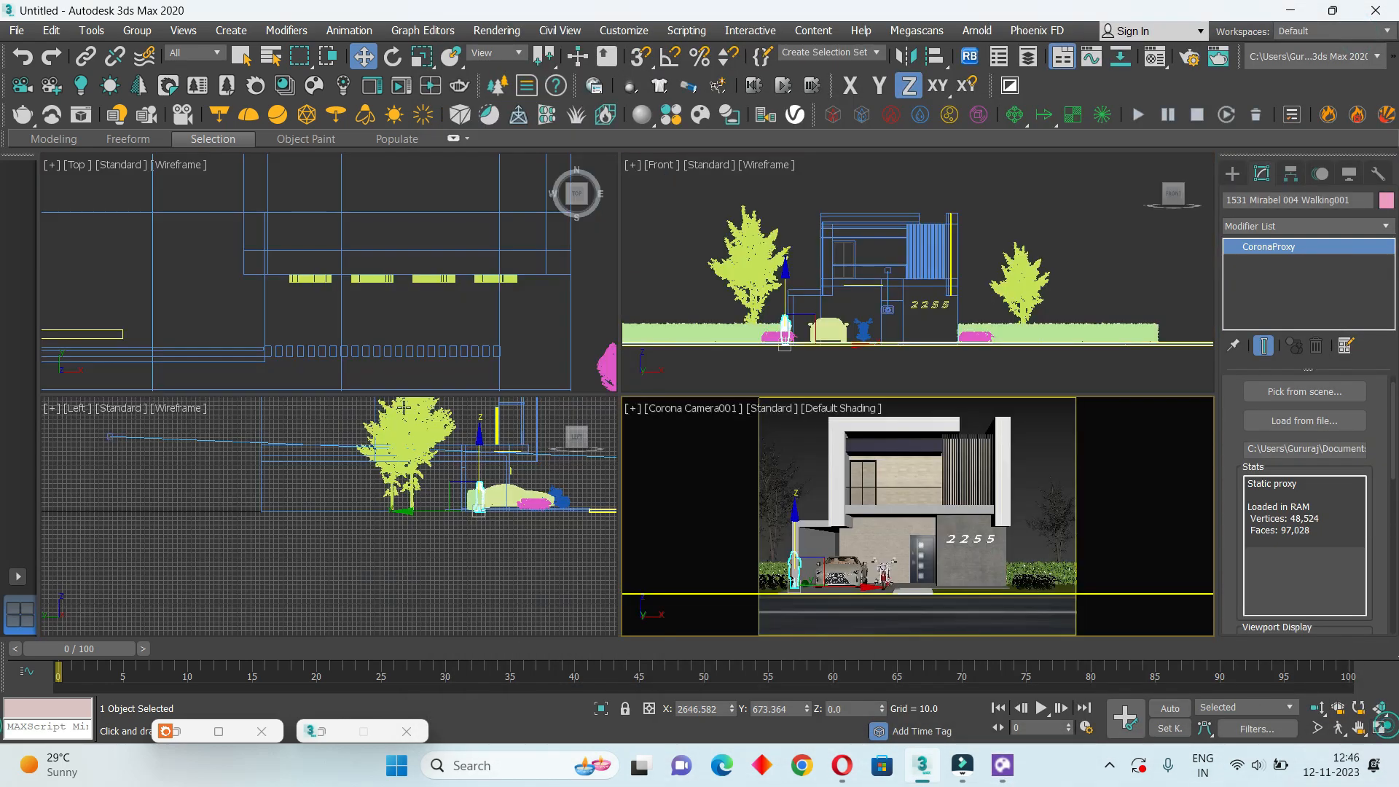
scroll(234, 283, "up", 4)
scroll(233, 278, "down", 4)
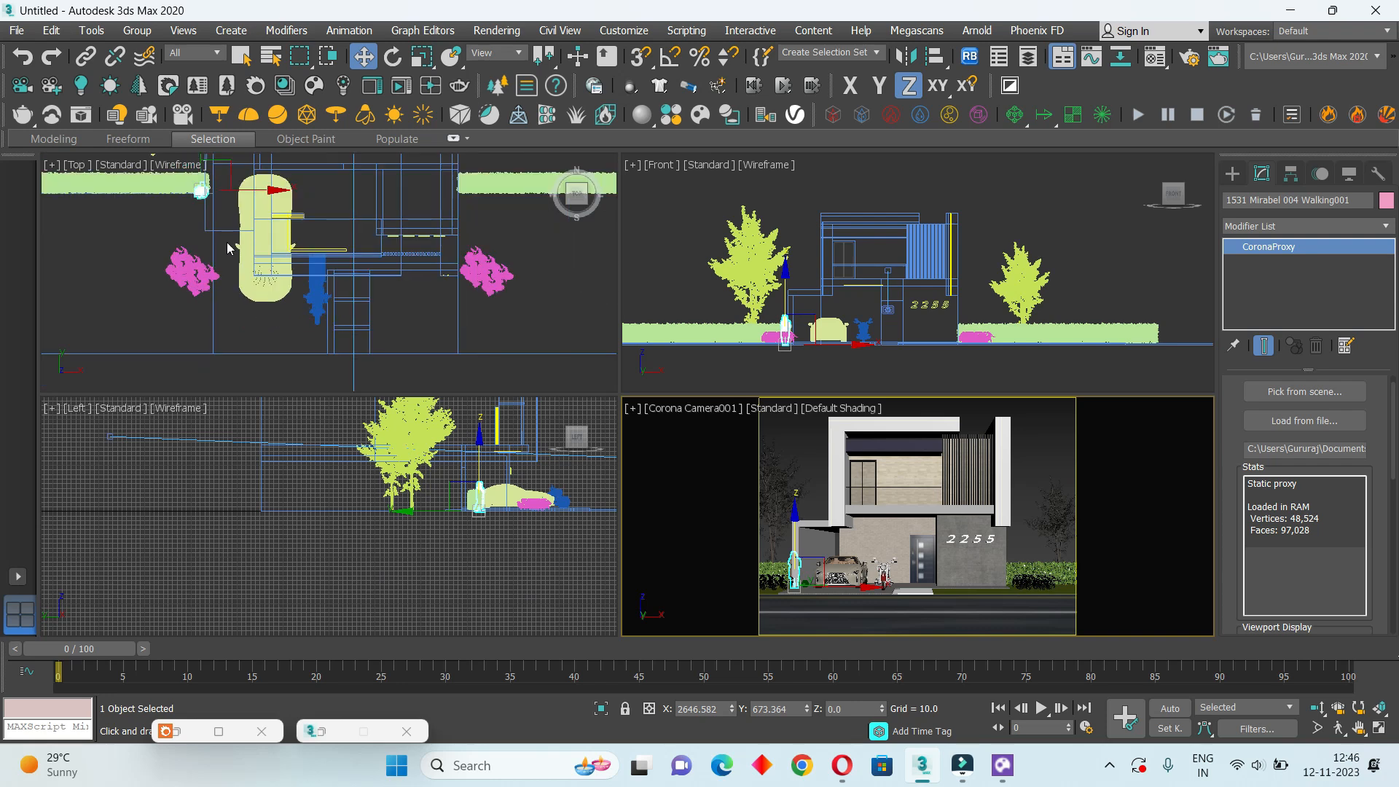
scroll(208, 198, "up", 4)
left_click_drag(187, 195, 189, 365)
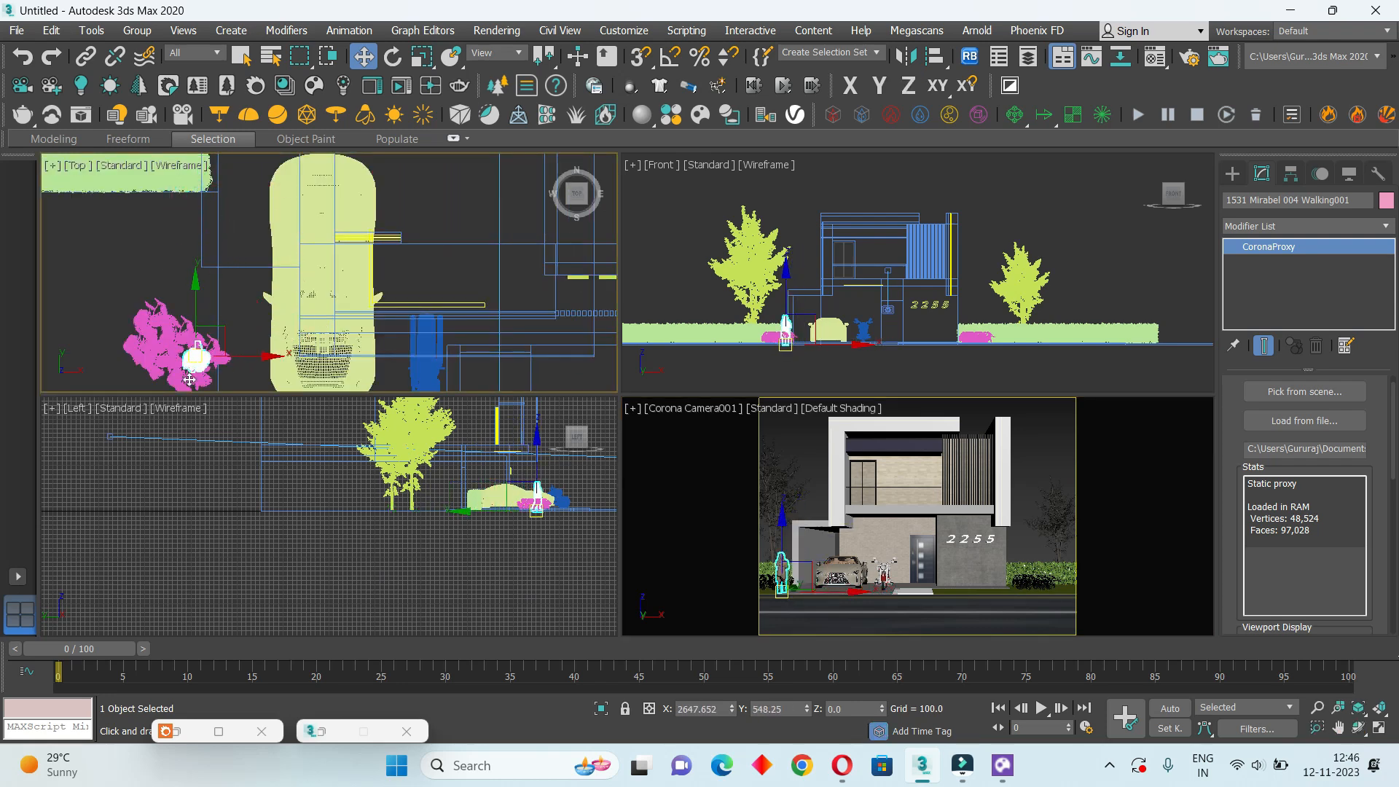
left_click(1047, 448)
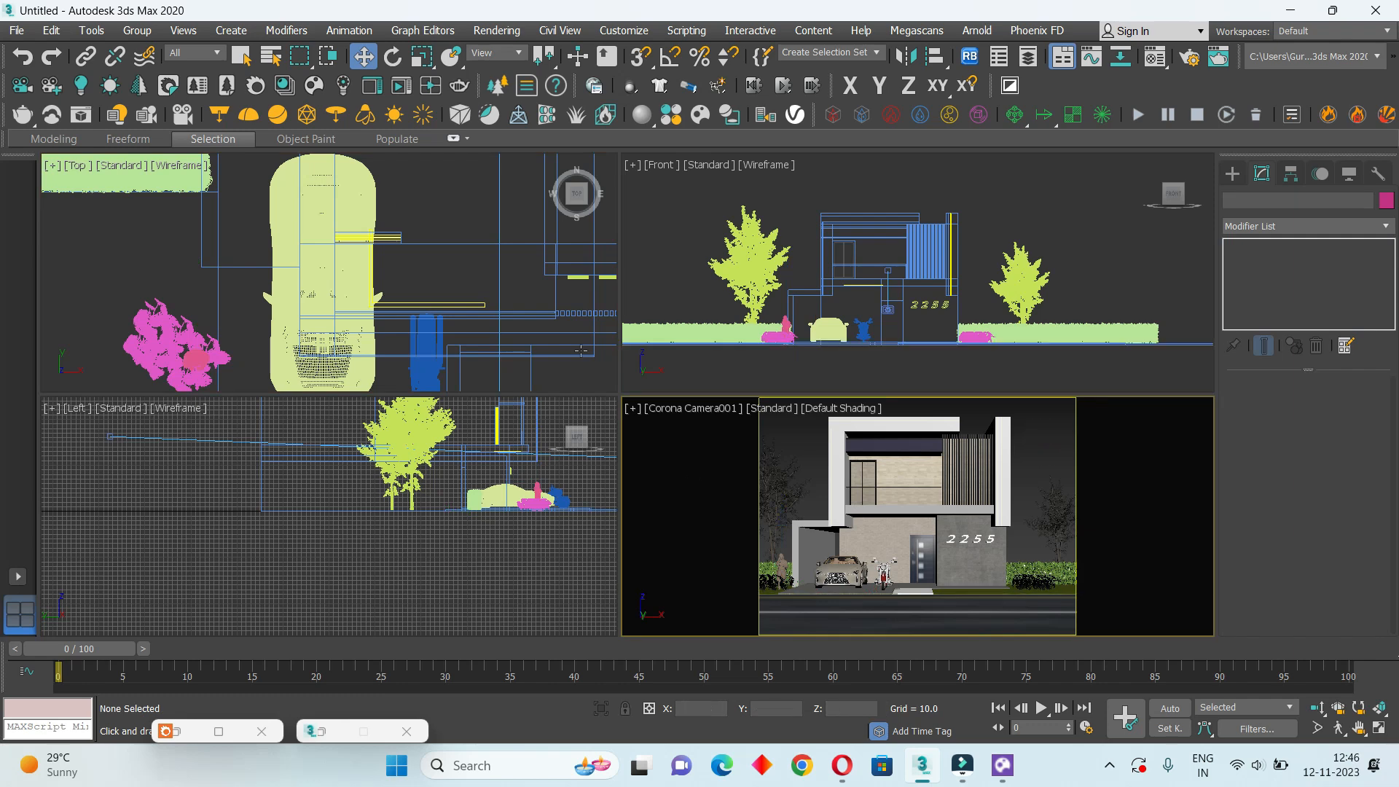
Switch to Chaos Cosmos and show the downloaded tree models in the Vegetation category
scroll(364, 246, "down", 5)
scroll(365, 246, "down", 8)
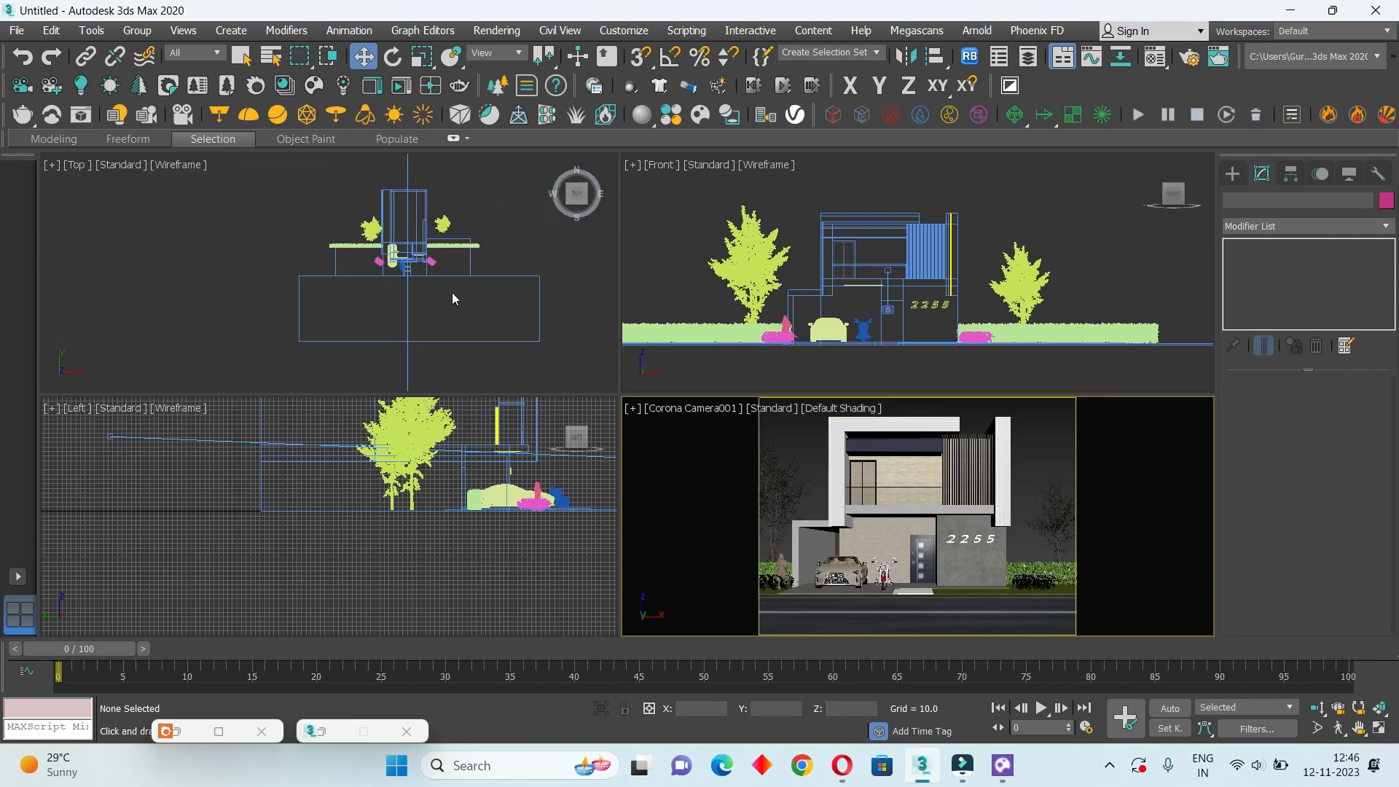
left_click(1003, 766)
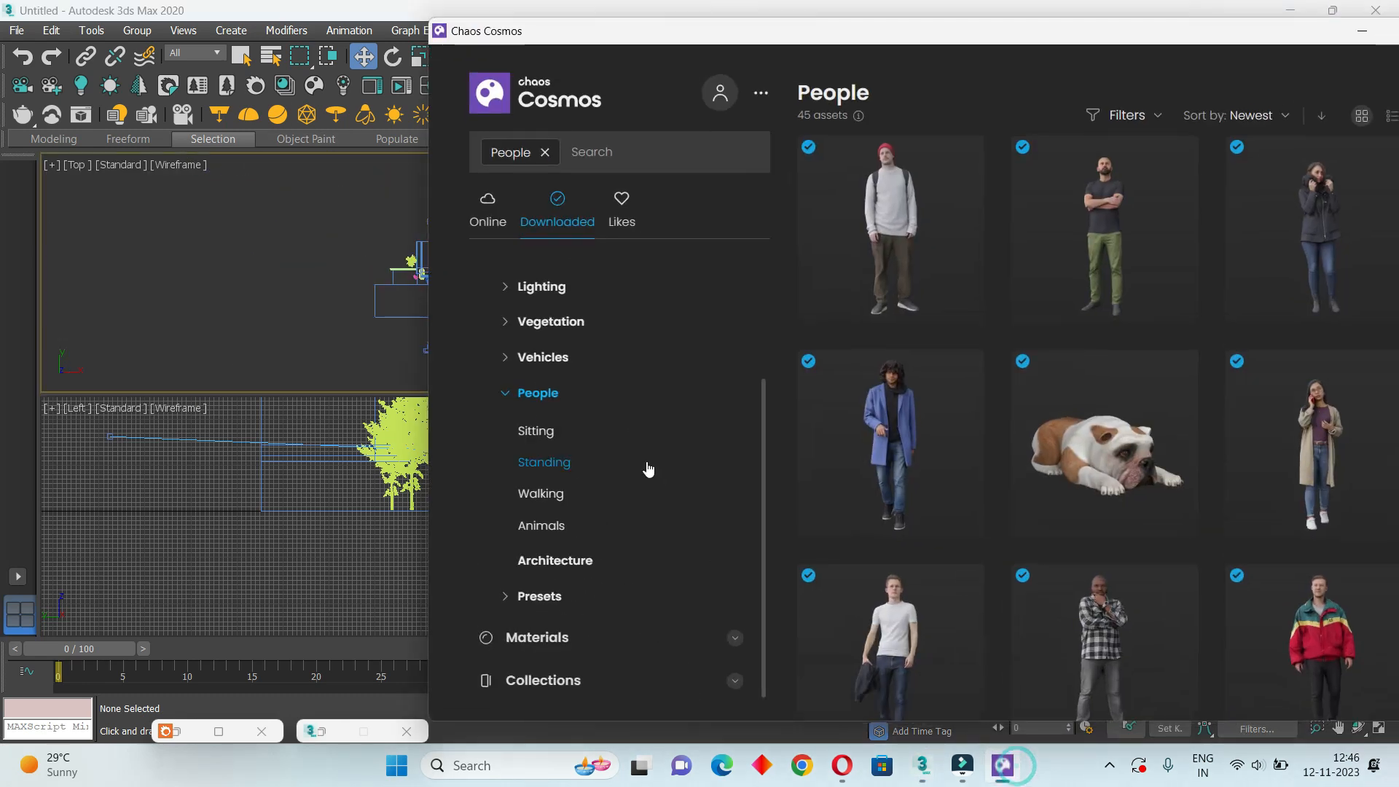
left_click(540, 320)
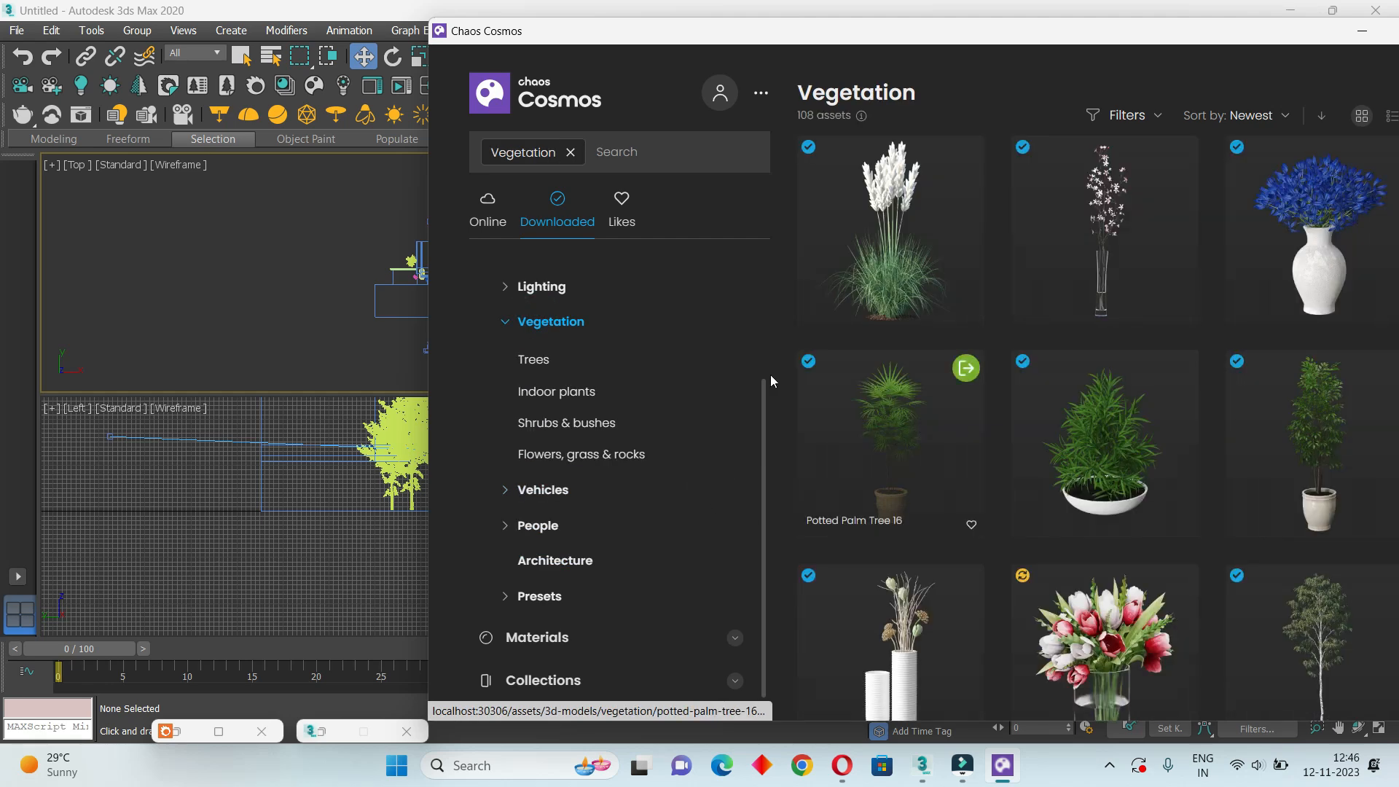
left_click(546, 362)
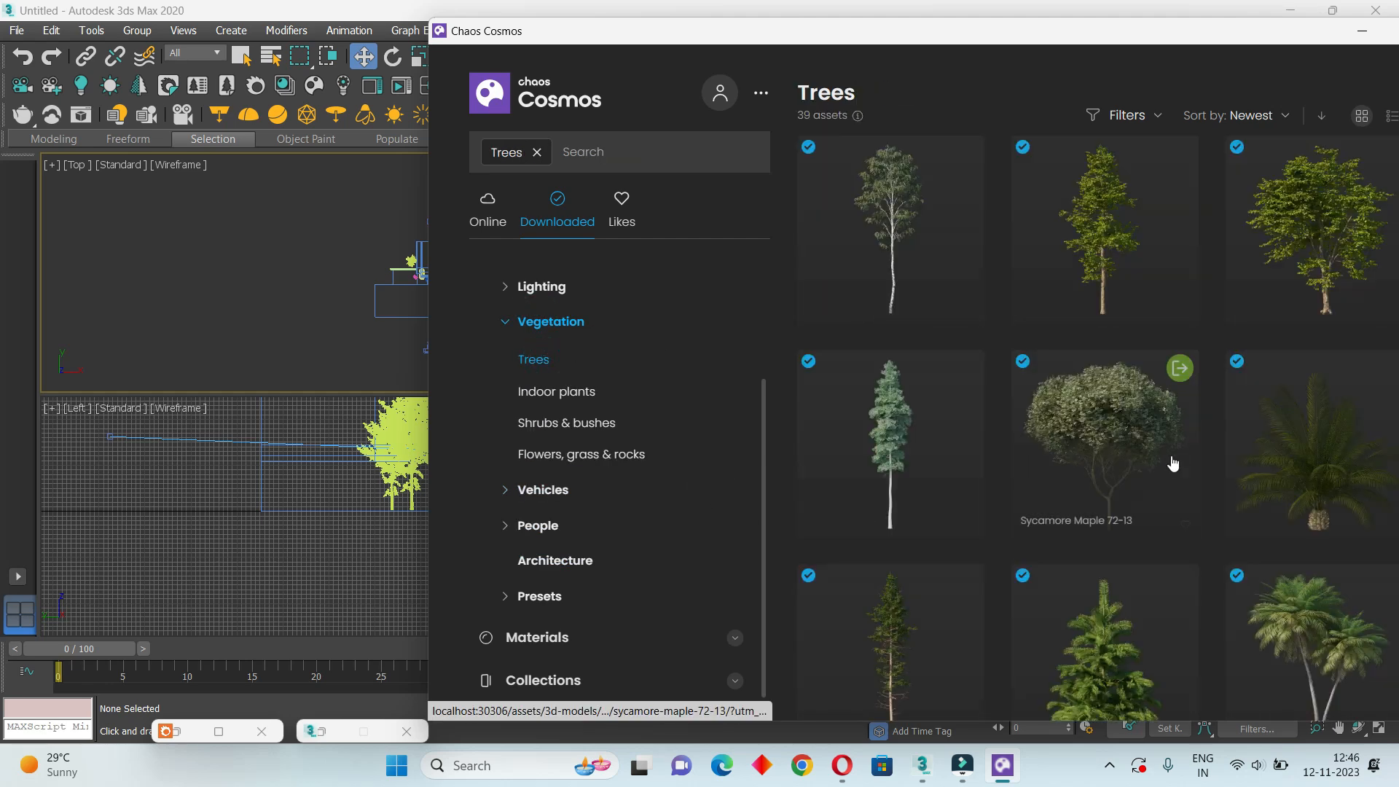
scroll(1172, 464, "down", 5)
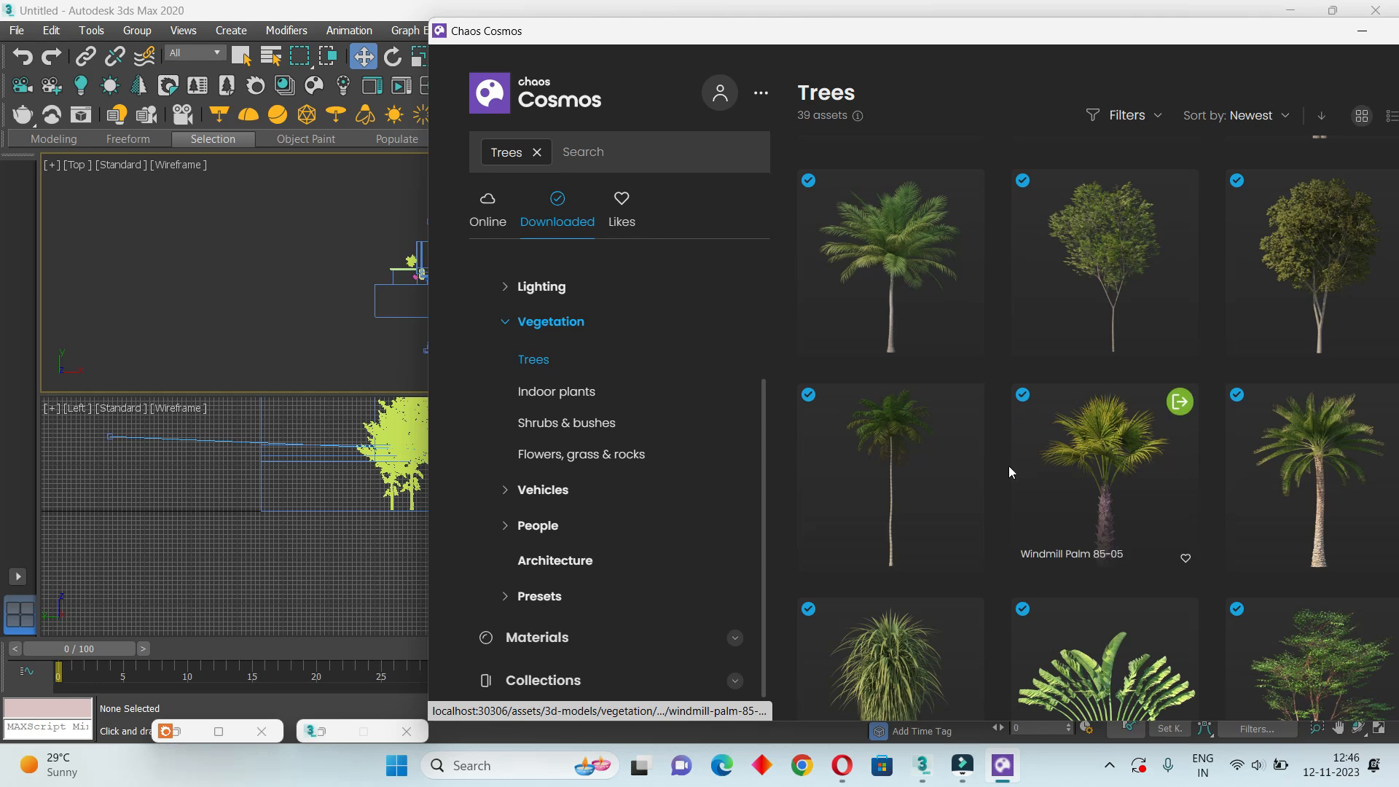
Place an Areca Palm 15-01 in the Top view between the road and the camera, minimize Cosmos and deselect the palm
left_click_drag(885, 547, 277, 295)
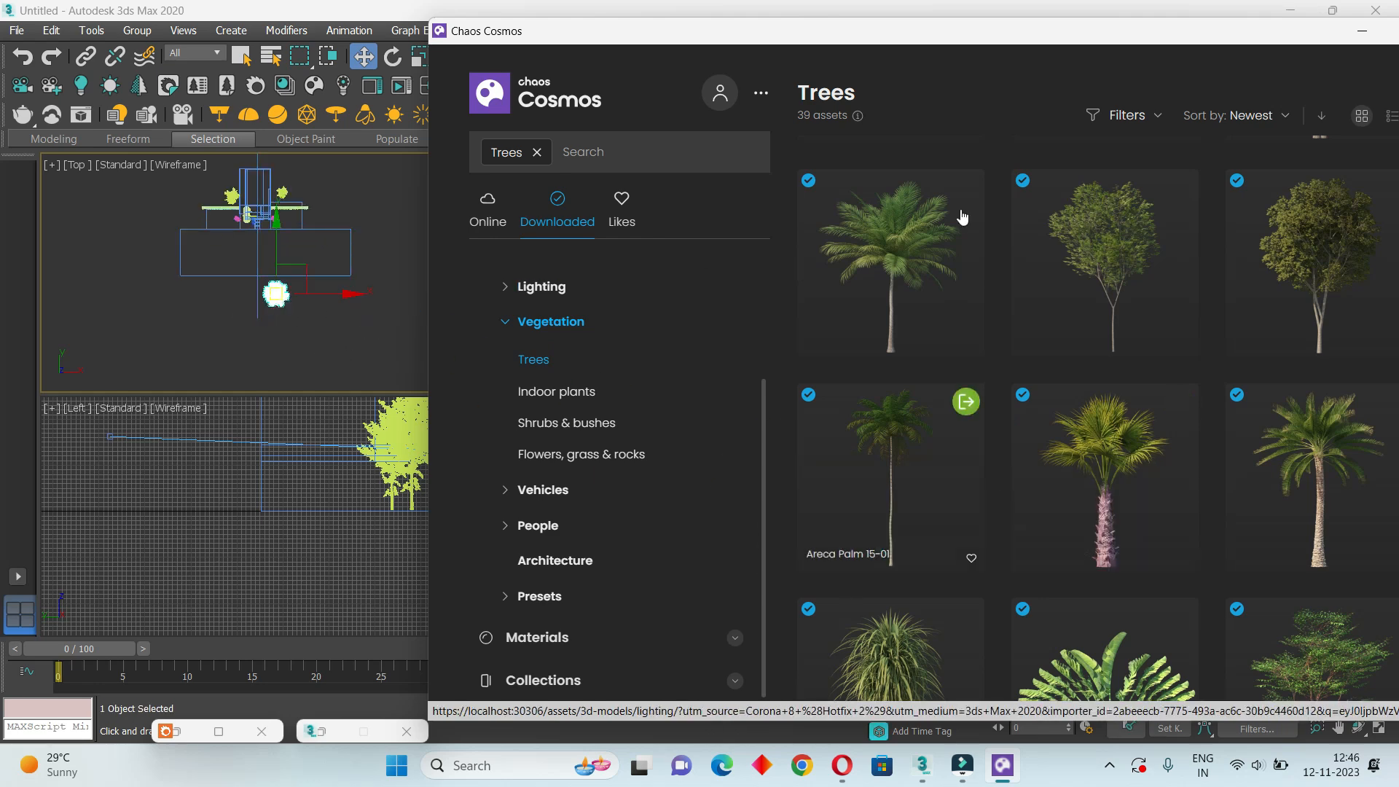
left_click(1366, 38)
left_click(1019, 508)
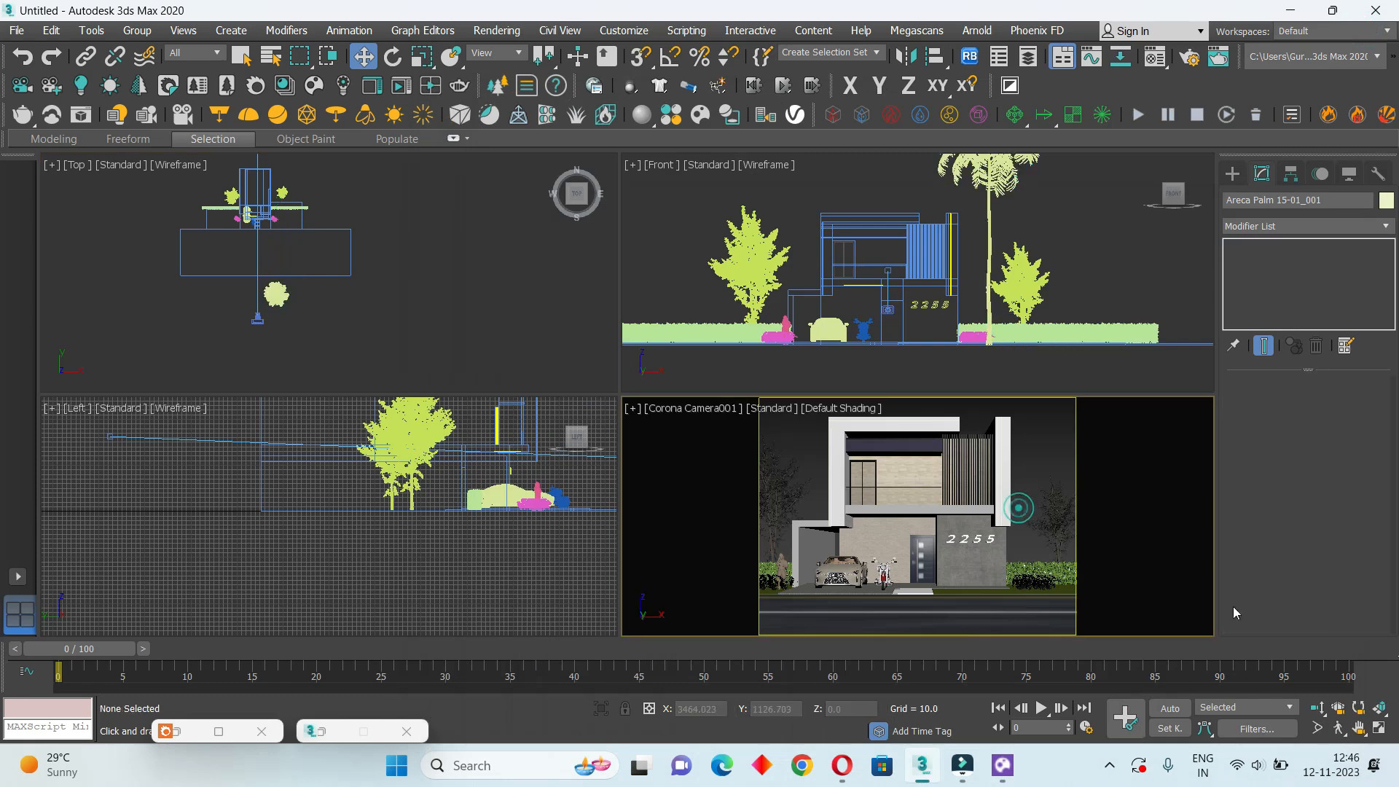
Create a targeted CoronaSun in the Top view, with its target at the house and the sun diagonally in front beyond the road
left_click(1382, 729)
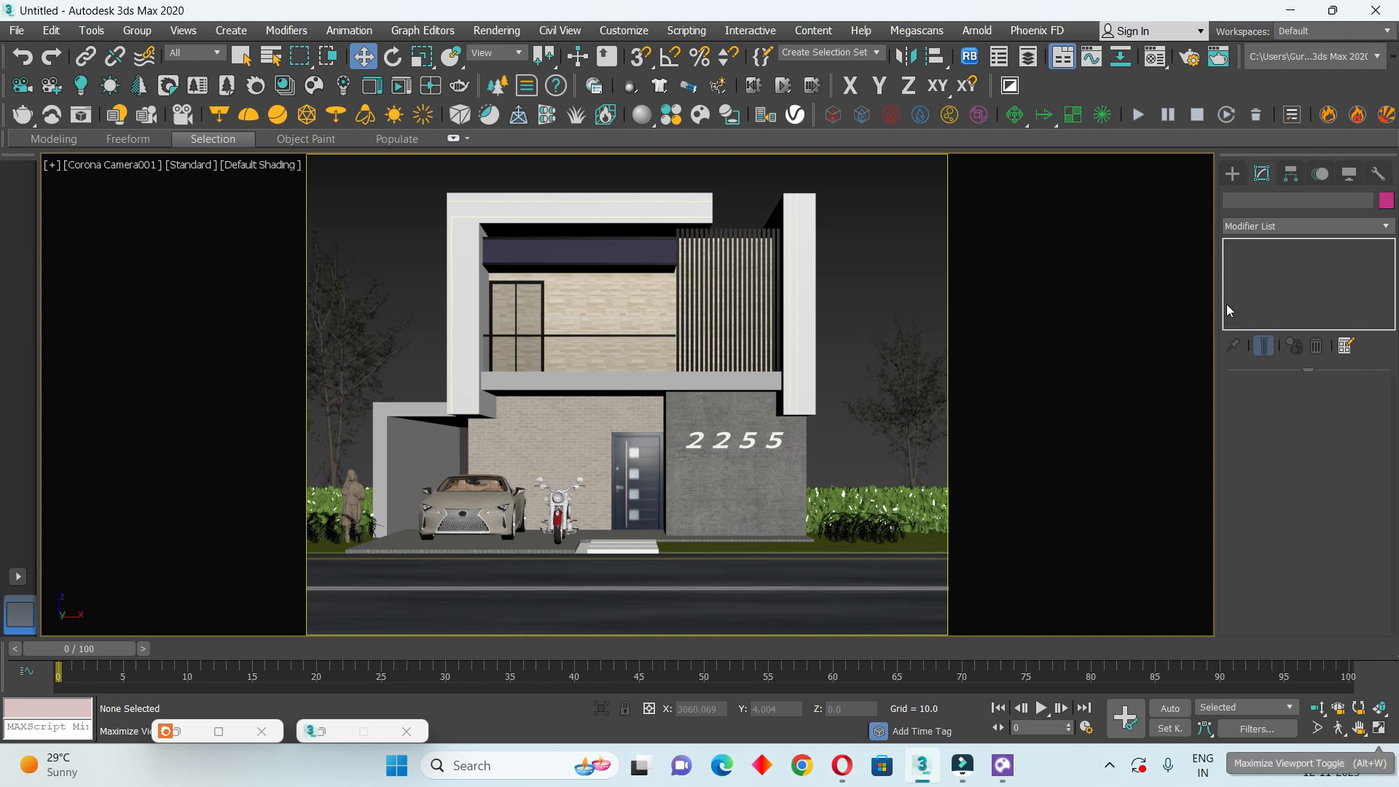
left_click(1232, 173)
left_click(1274, 198)
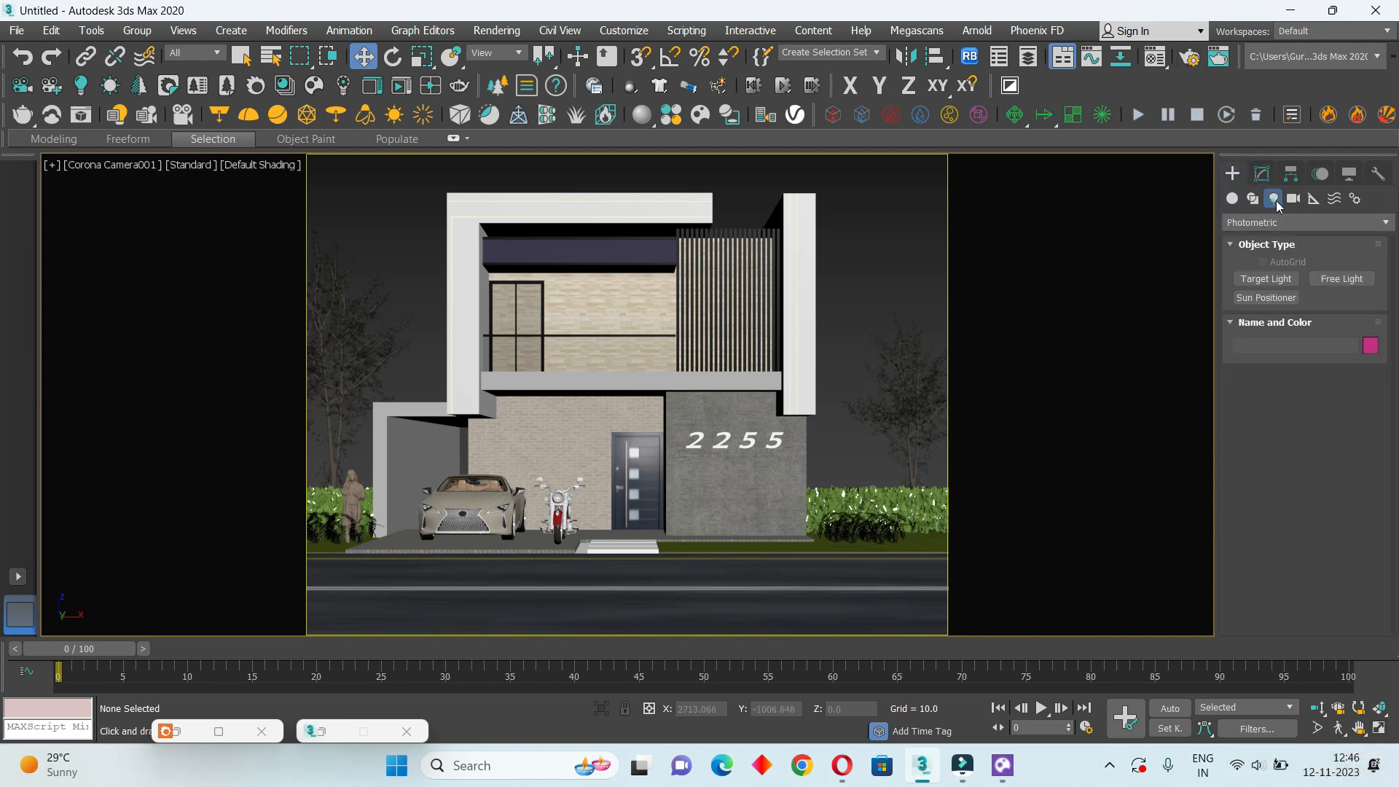
left_click(1273, 223)
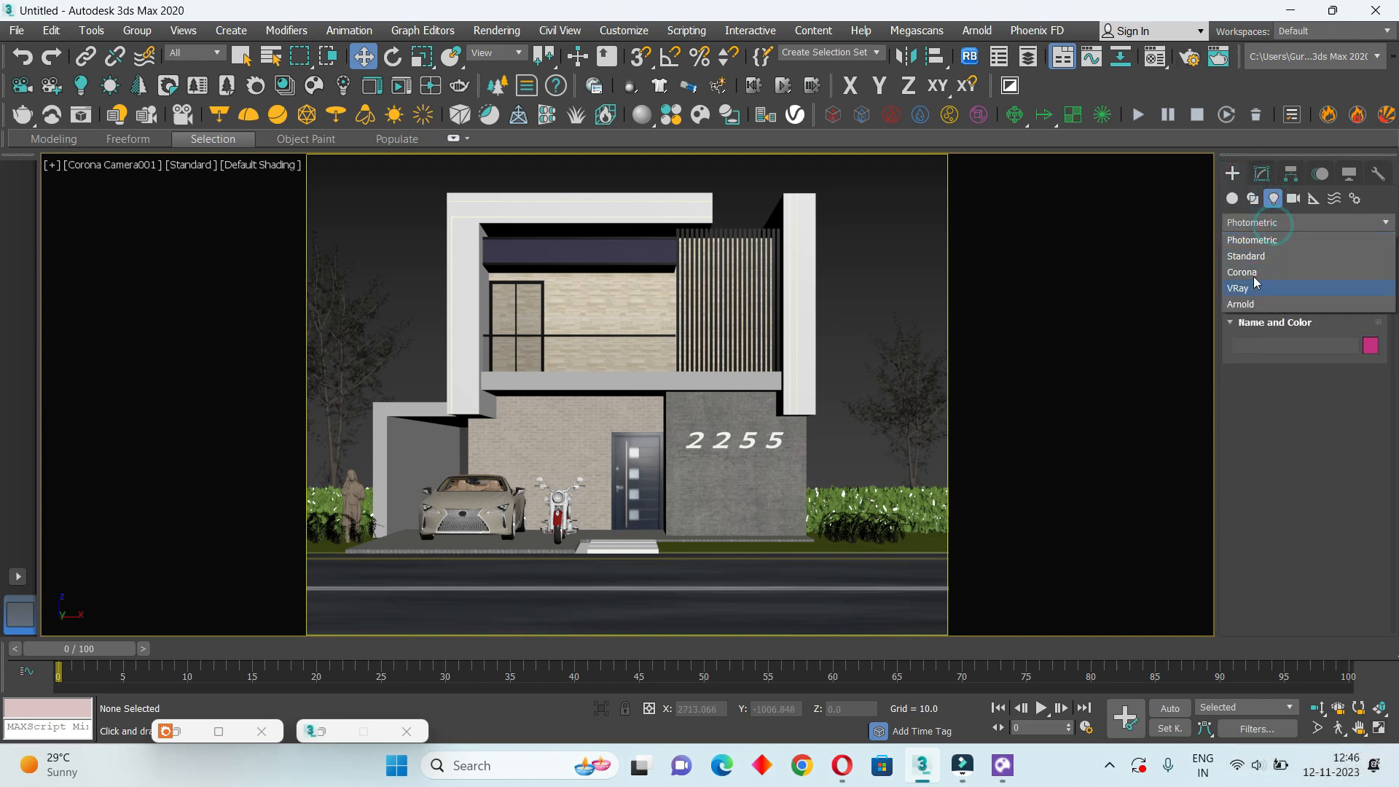
left_click(1292, 277)
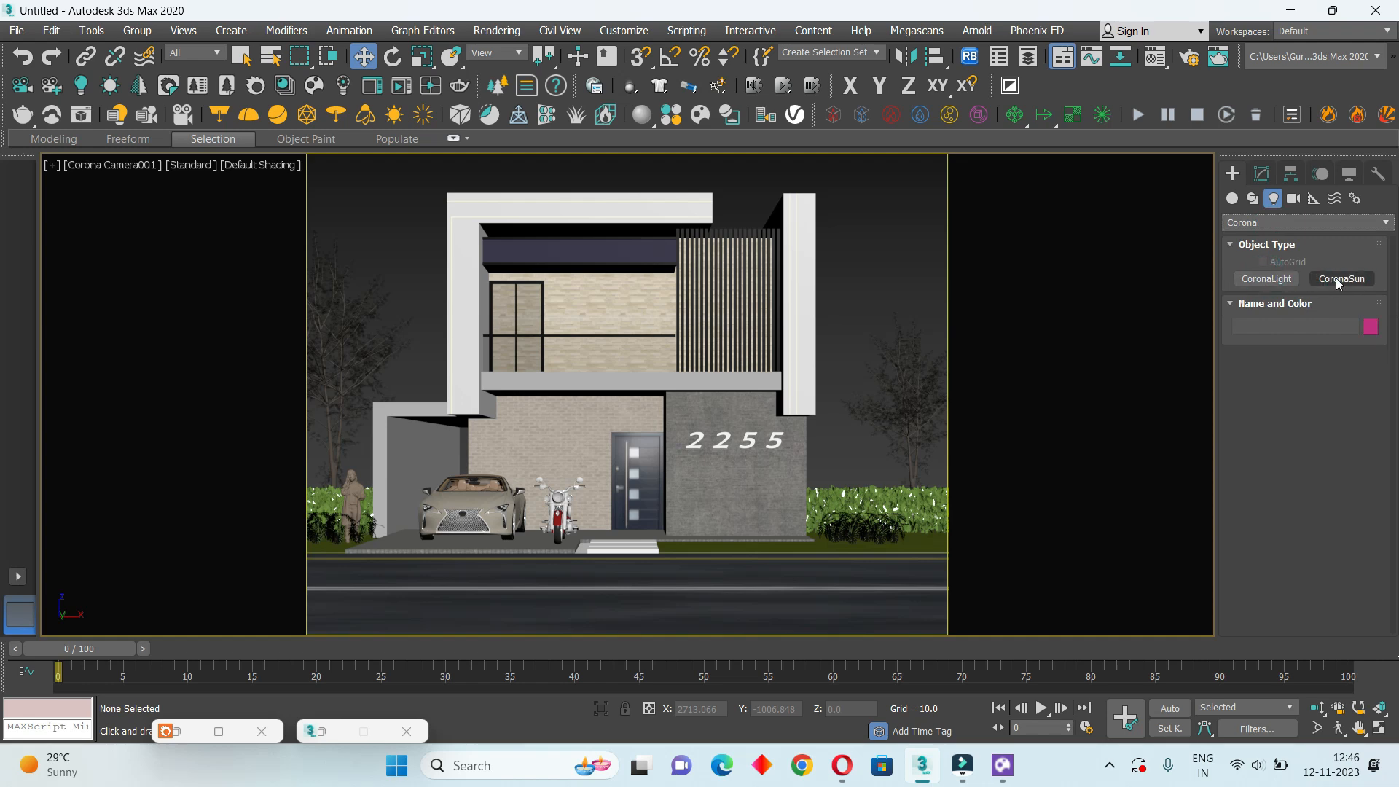
left_click(1339, 280)
left_click(1380, 728)
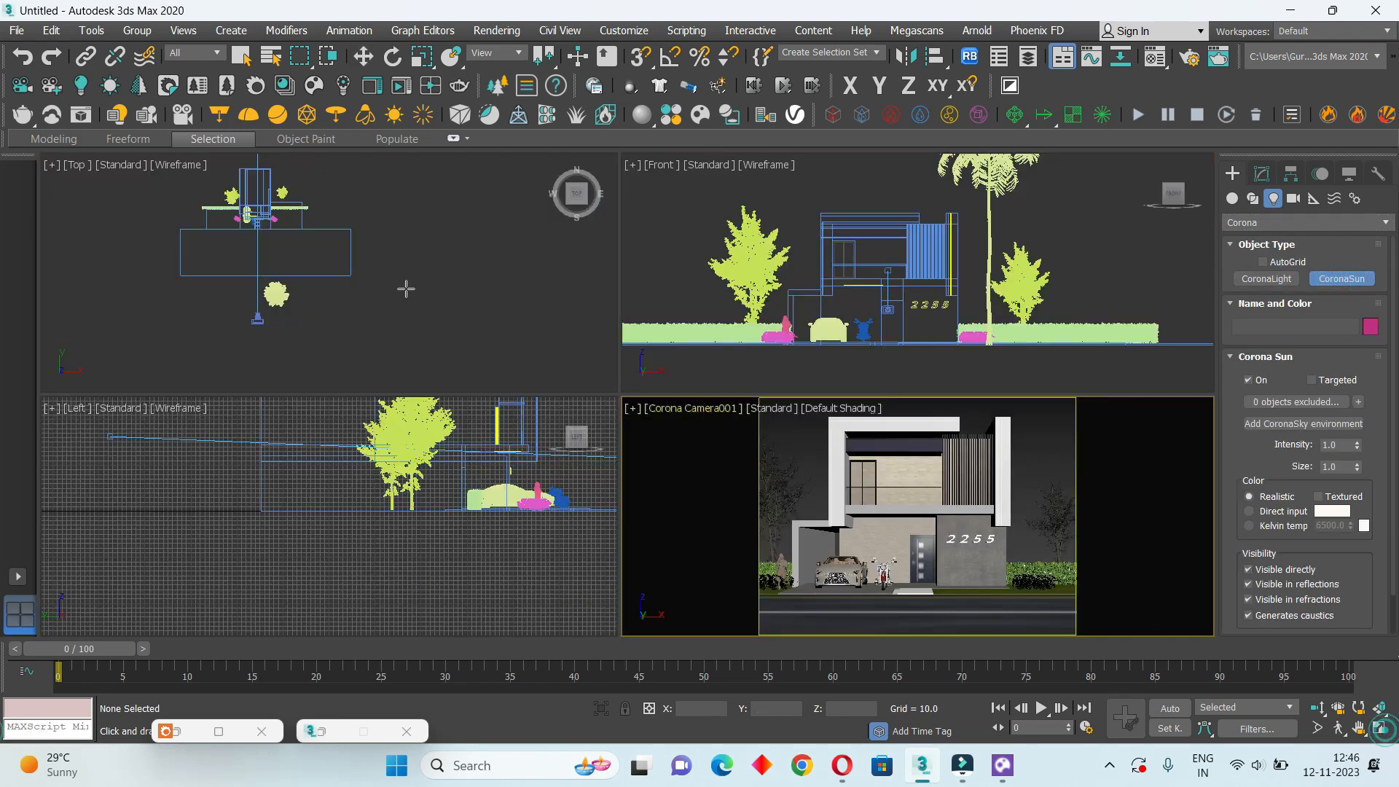
left_click_drag(332, 204, 209, 338)
left_click_drag(333, 204, 337, 193)
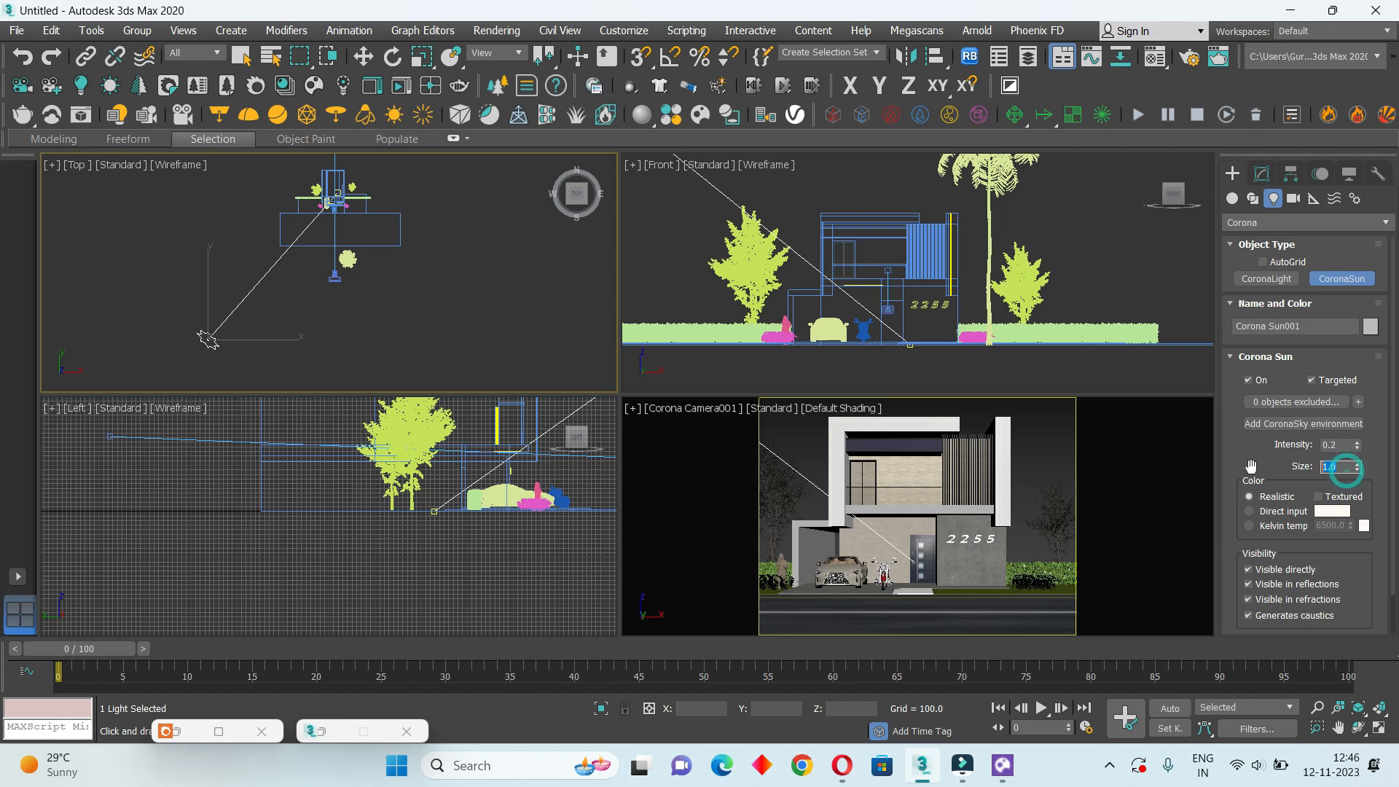
Set the sun's intensity to 0.2 and size to 6.0, add the CoronaSky environment, and finish light creation
left_click(1285, 423)
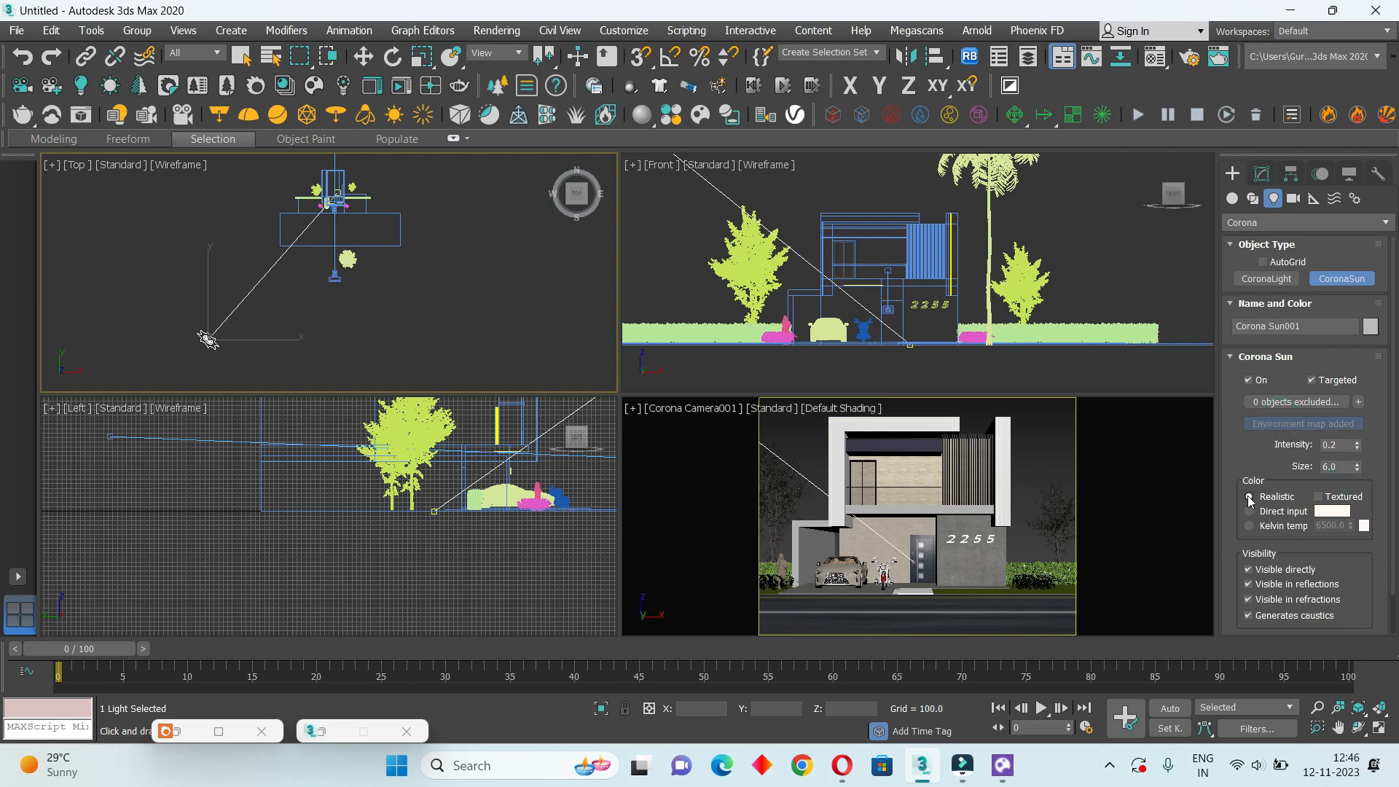
right_click(1127, 493)
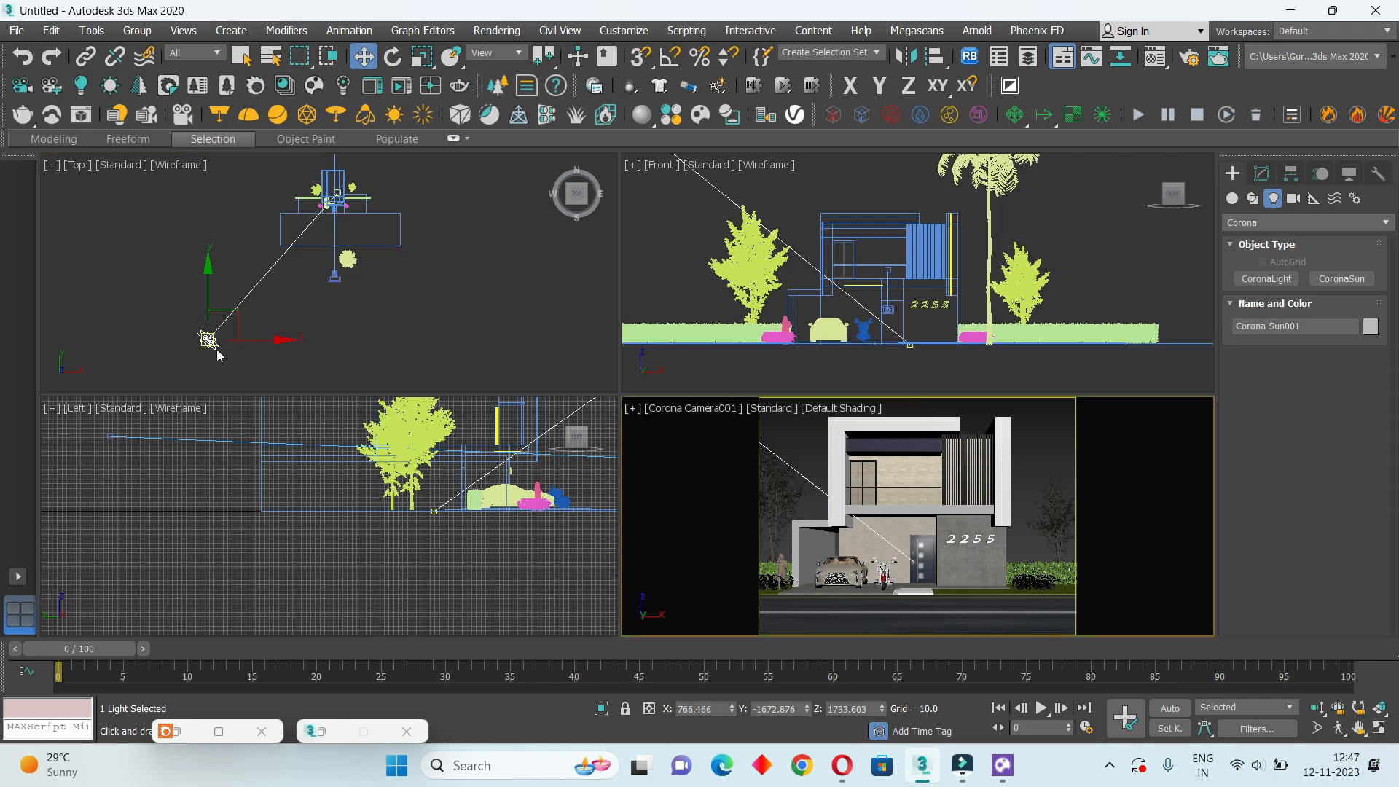
scroll(209, 340, "up", 6)
scroll(224, 343, "down", 3)
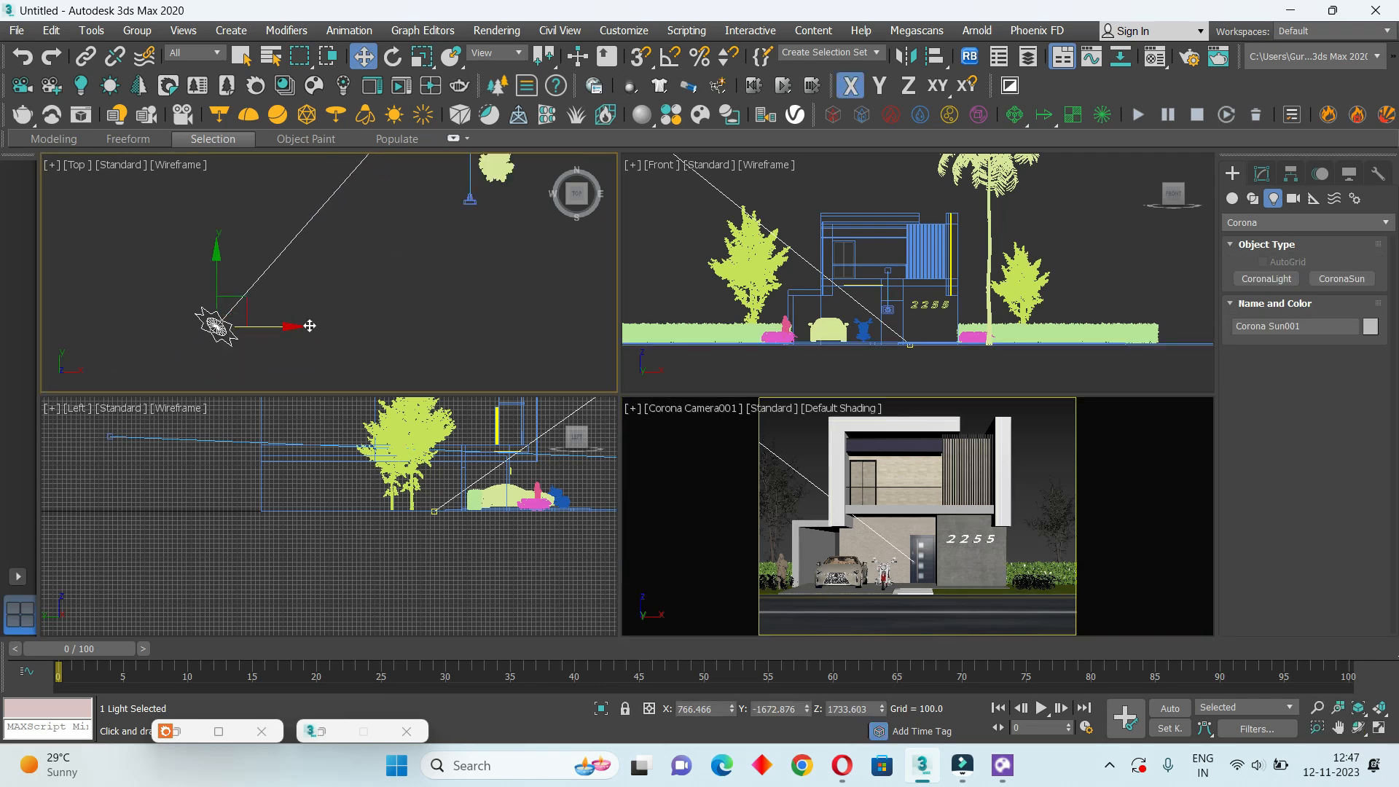
left_click(303, 350)
scroll(302, 344, "down", 4)
left_click(1156, 568)
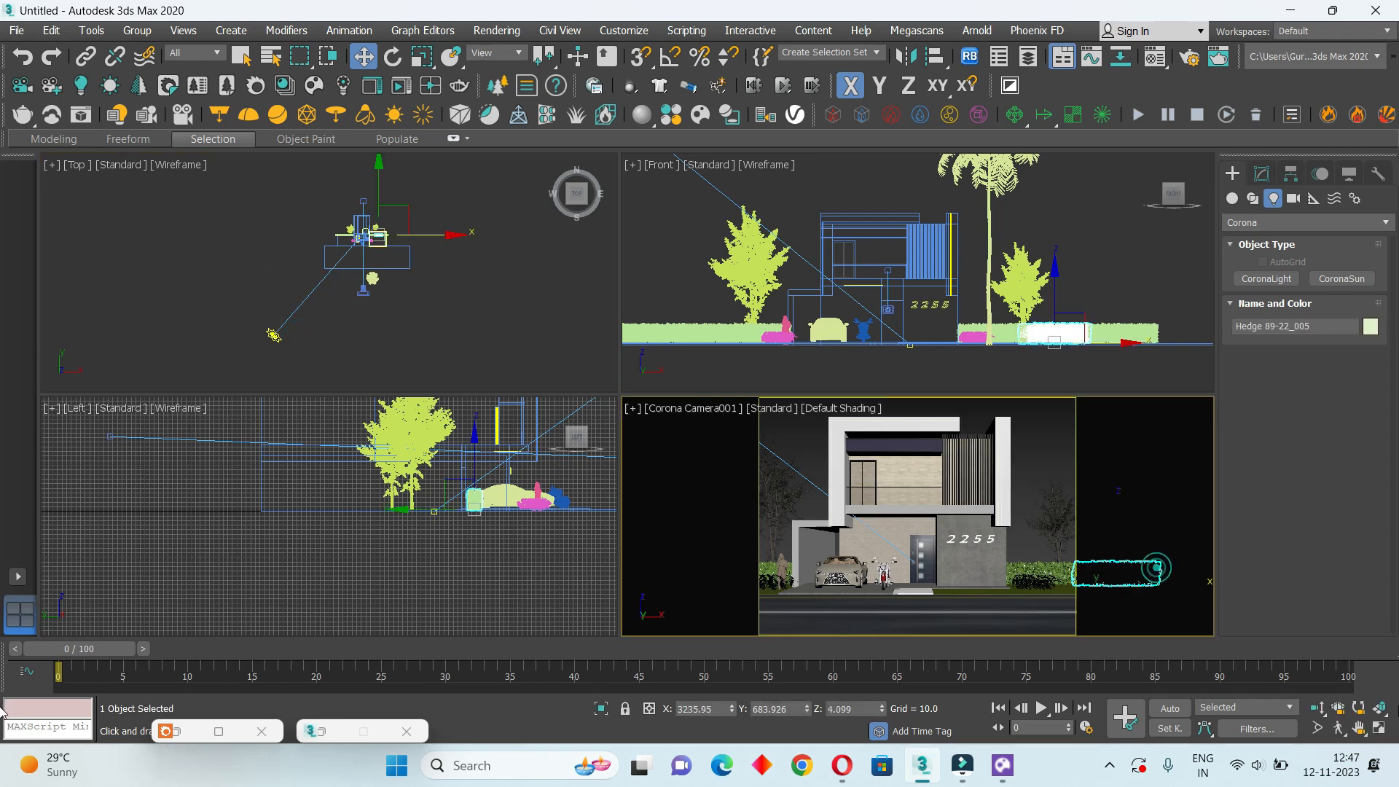
Maximize the camera view and set the render output size to HDTV (video) in Render Setup
left_click(1380, 728)
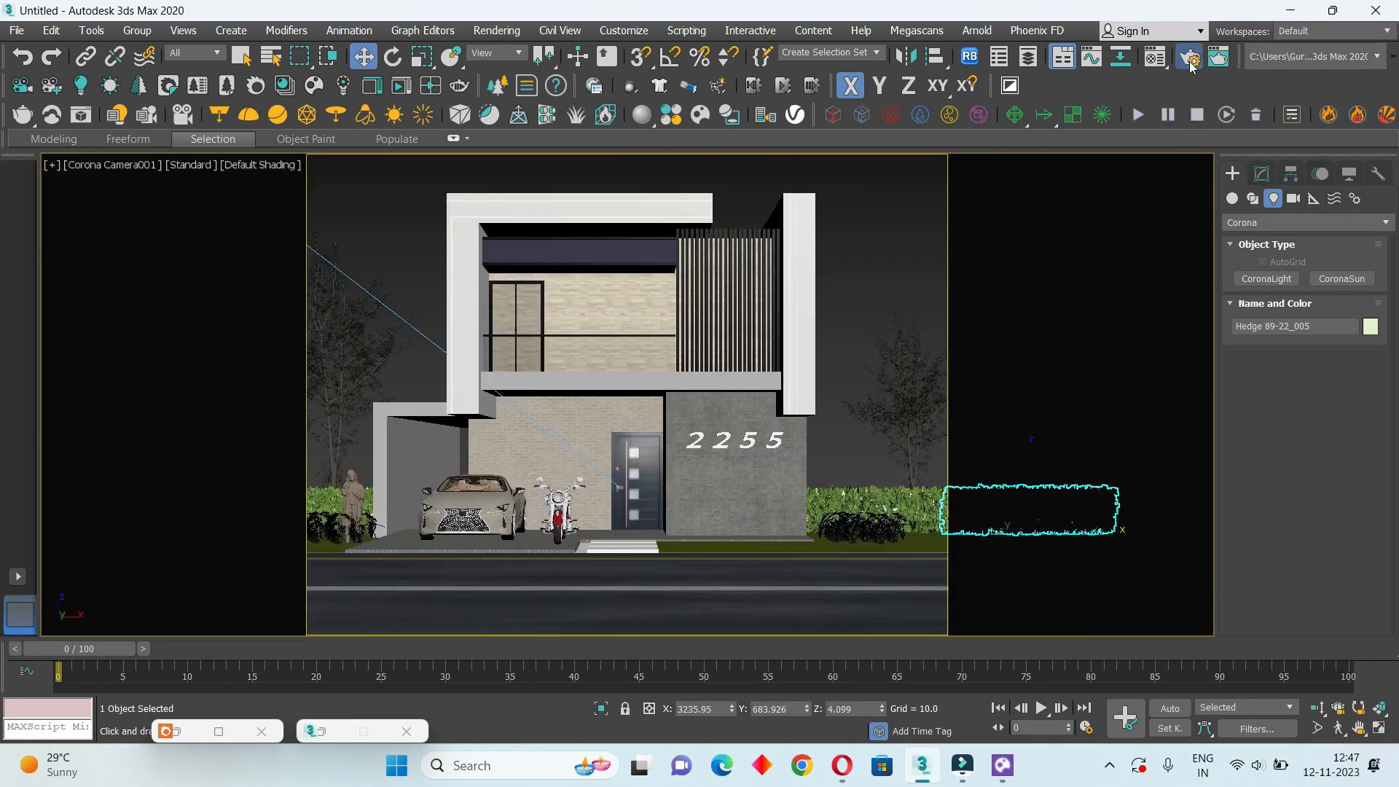
key("F10")
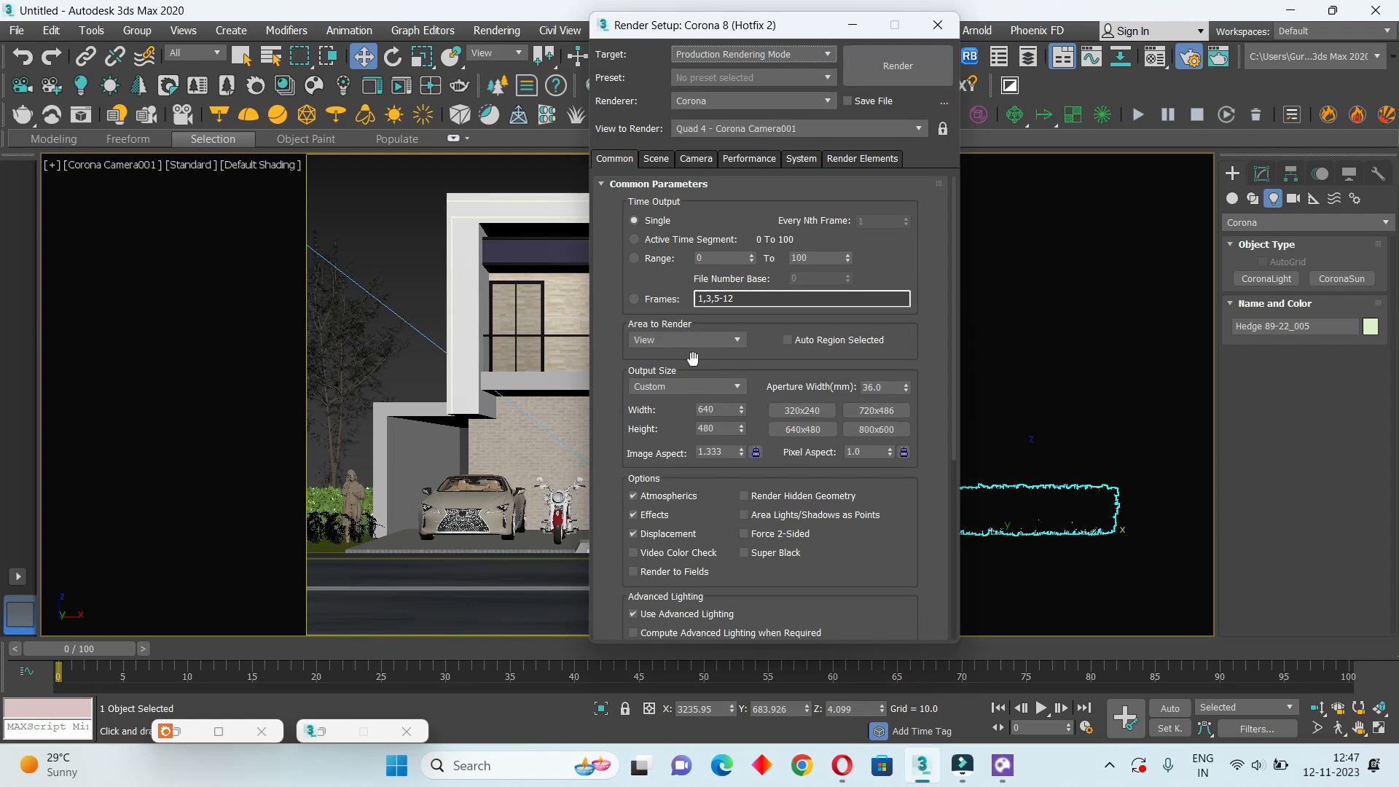
left_click(681, 385)
left_click(651, 611)
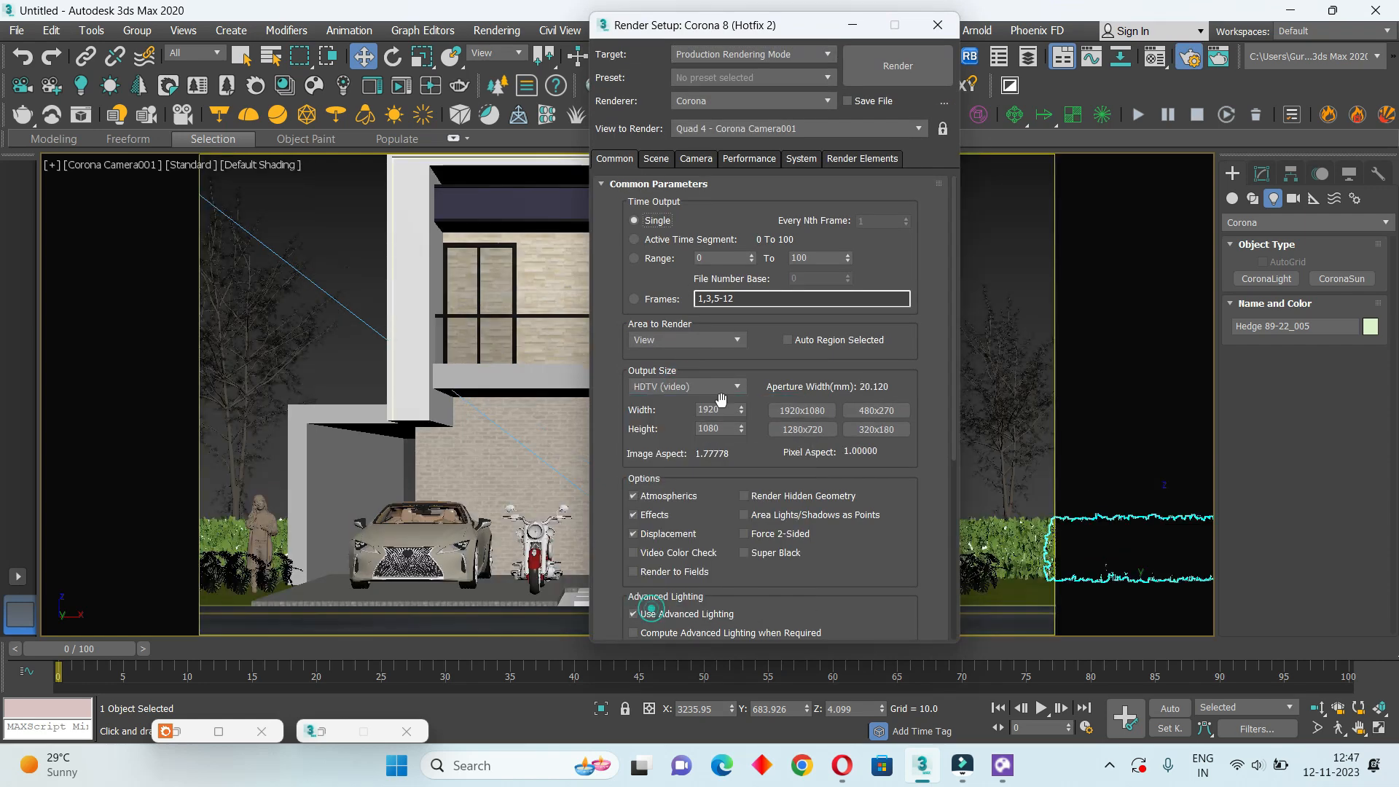
Minimize Render Setup and dolly the Corona camera back so the house's roof and more of the road fit in frame
left_click(852, 24)
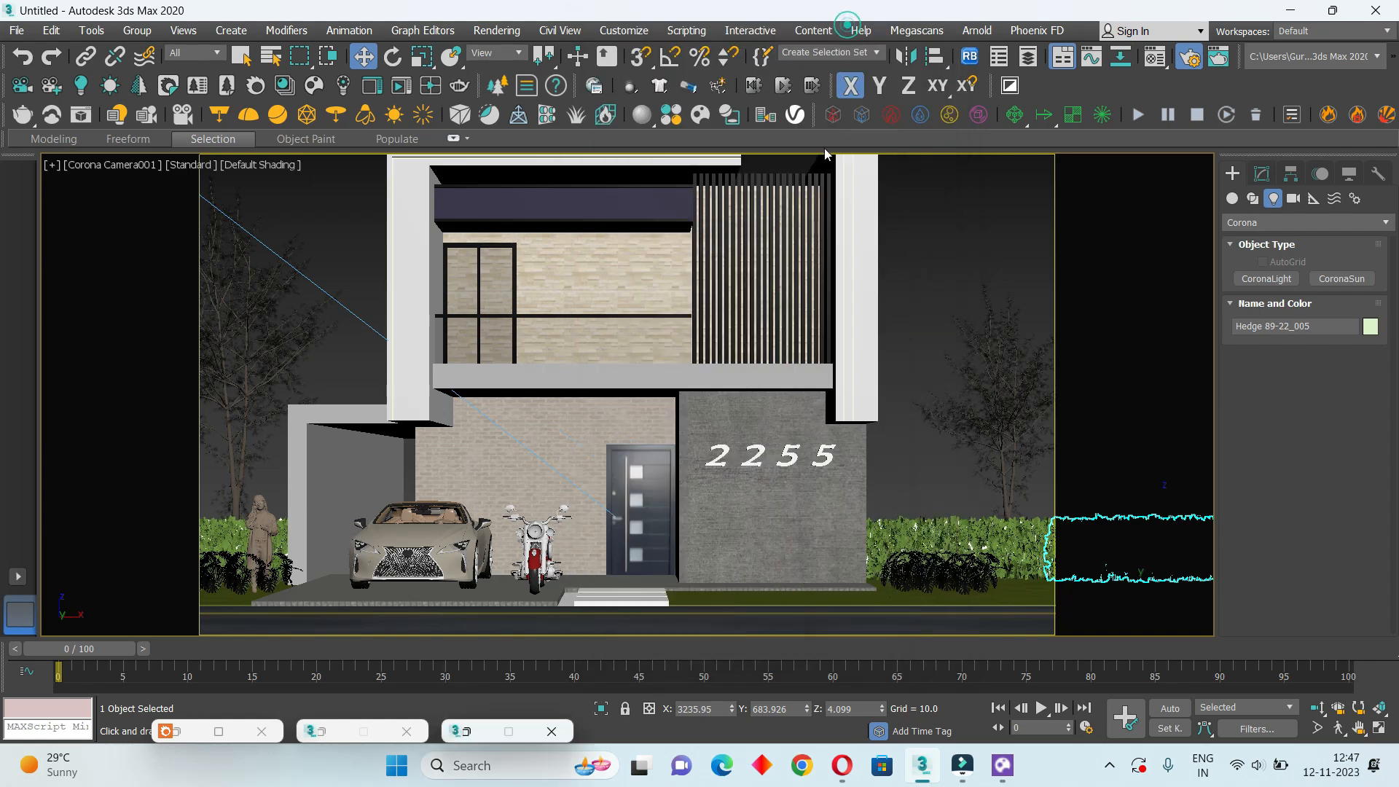
left_click(1317, 731)
left_click_drag(750, 437, 738, 522)
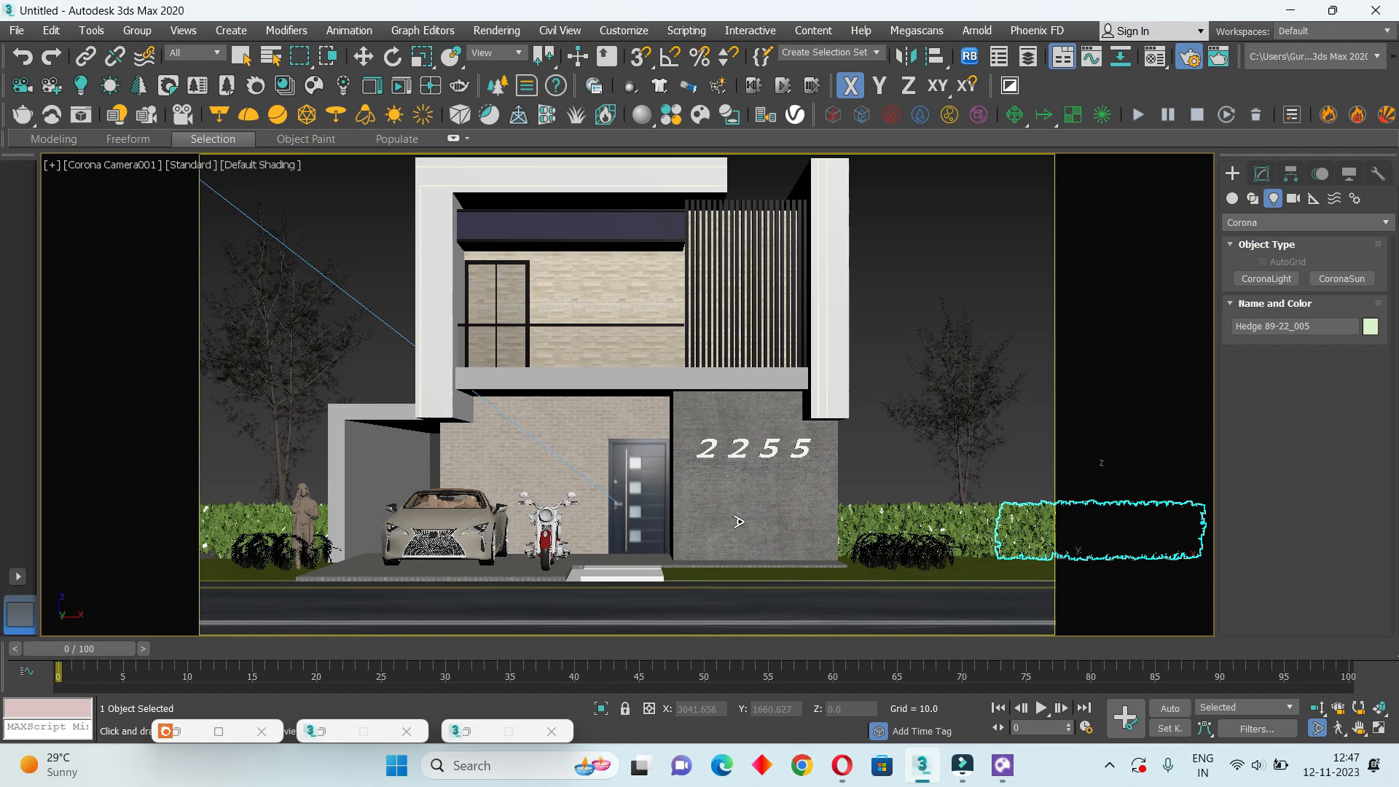
Move the walking person along X onto the driveway beside the car in the camera view
right_click(327, 540)
left_click(307, 521)
key("w")
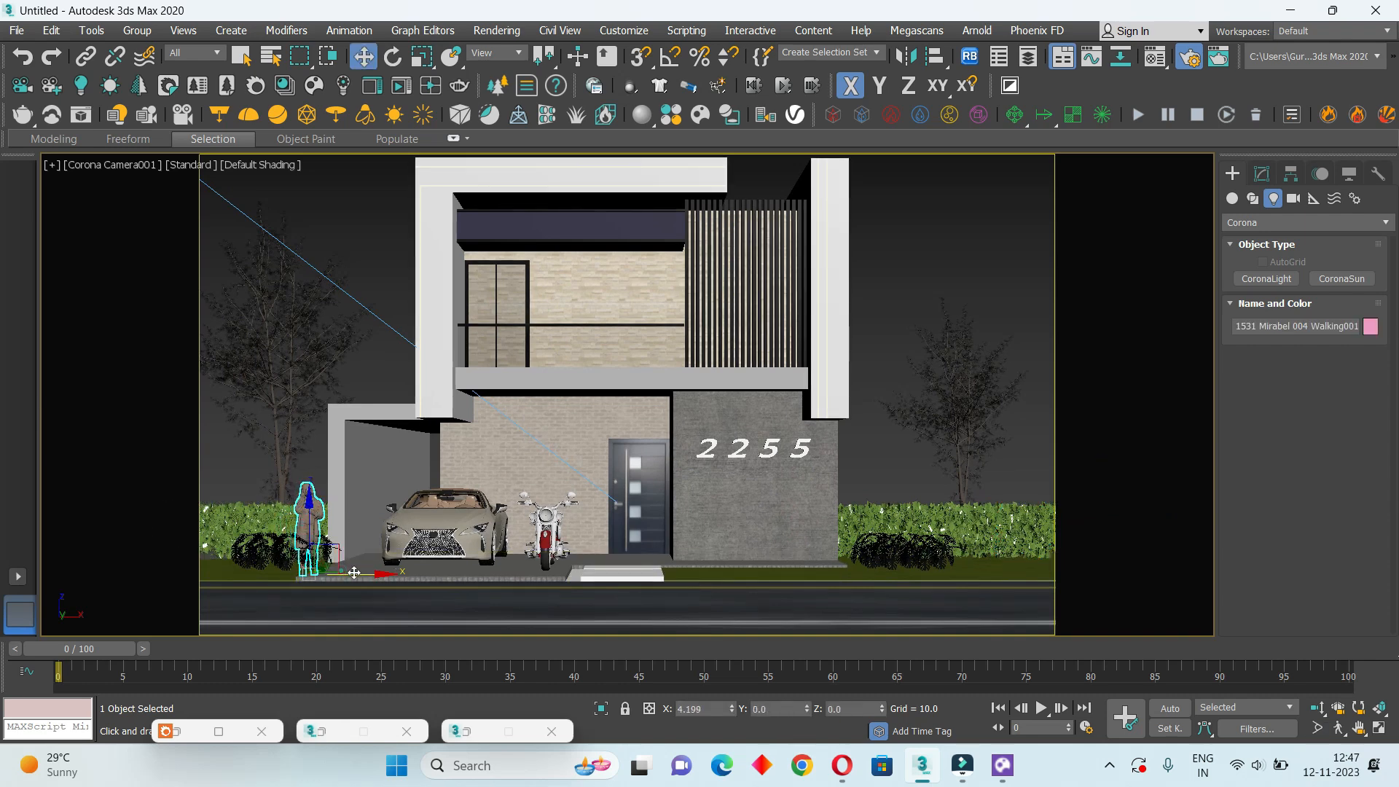
left_click_drag(354, 572, 373, 573)
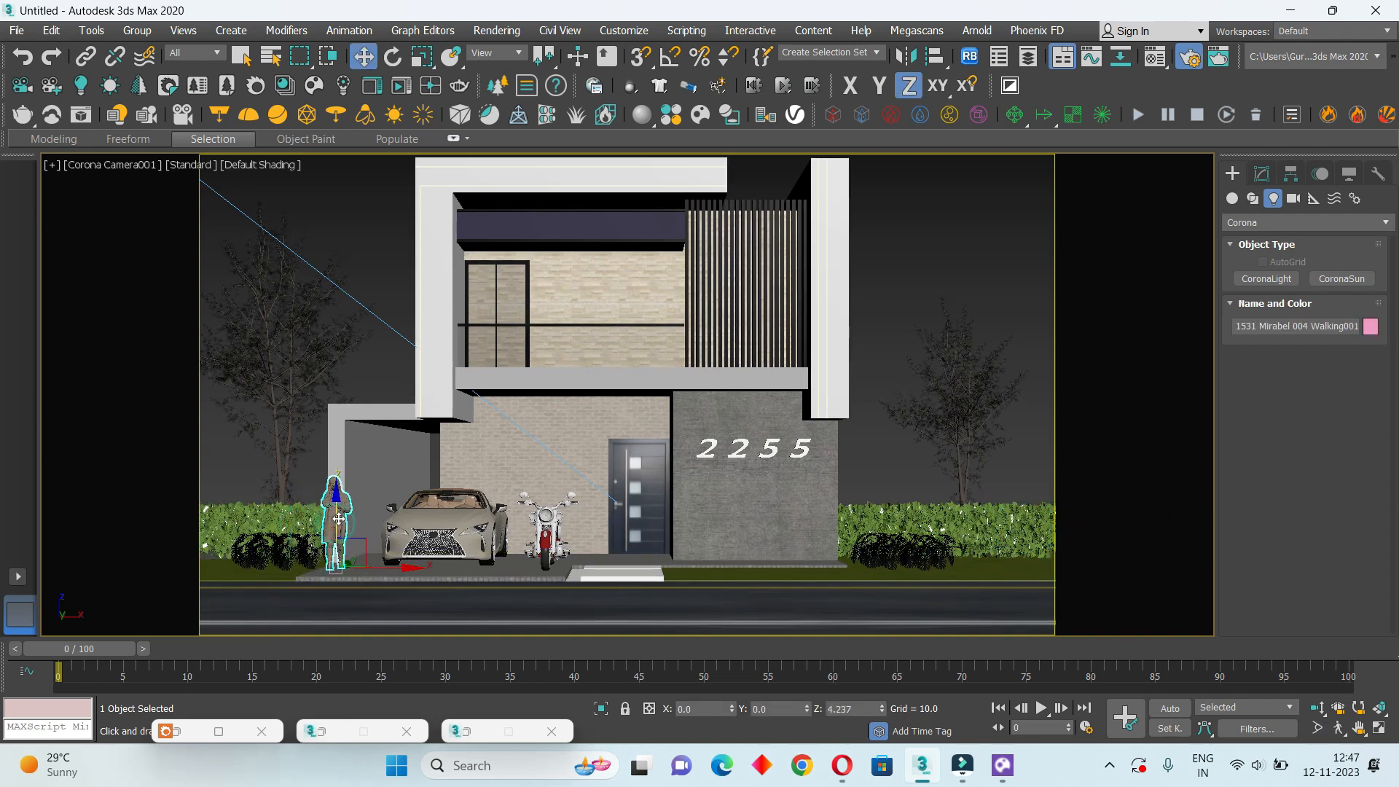
Isolate the walking person together with the house's base slab and clear the selection
left_click(370, 578, "ctrl")
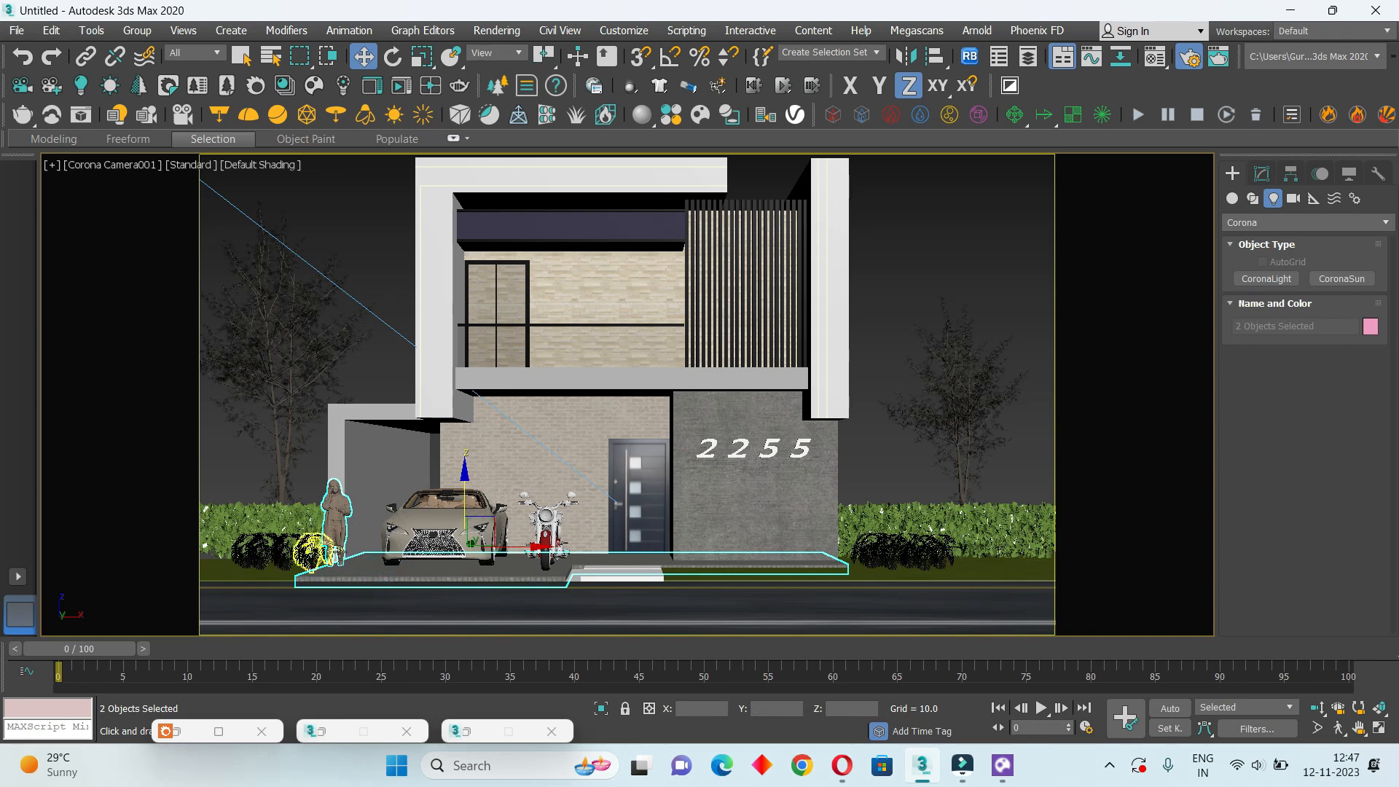
left_click(601, 710)
left_click(457, 410)
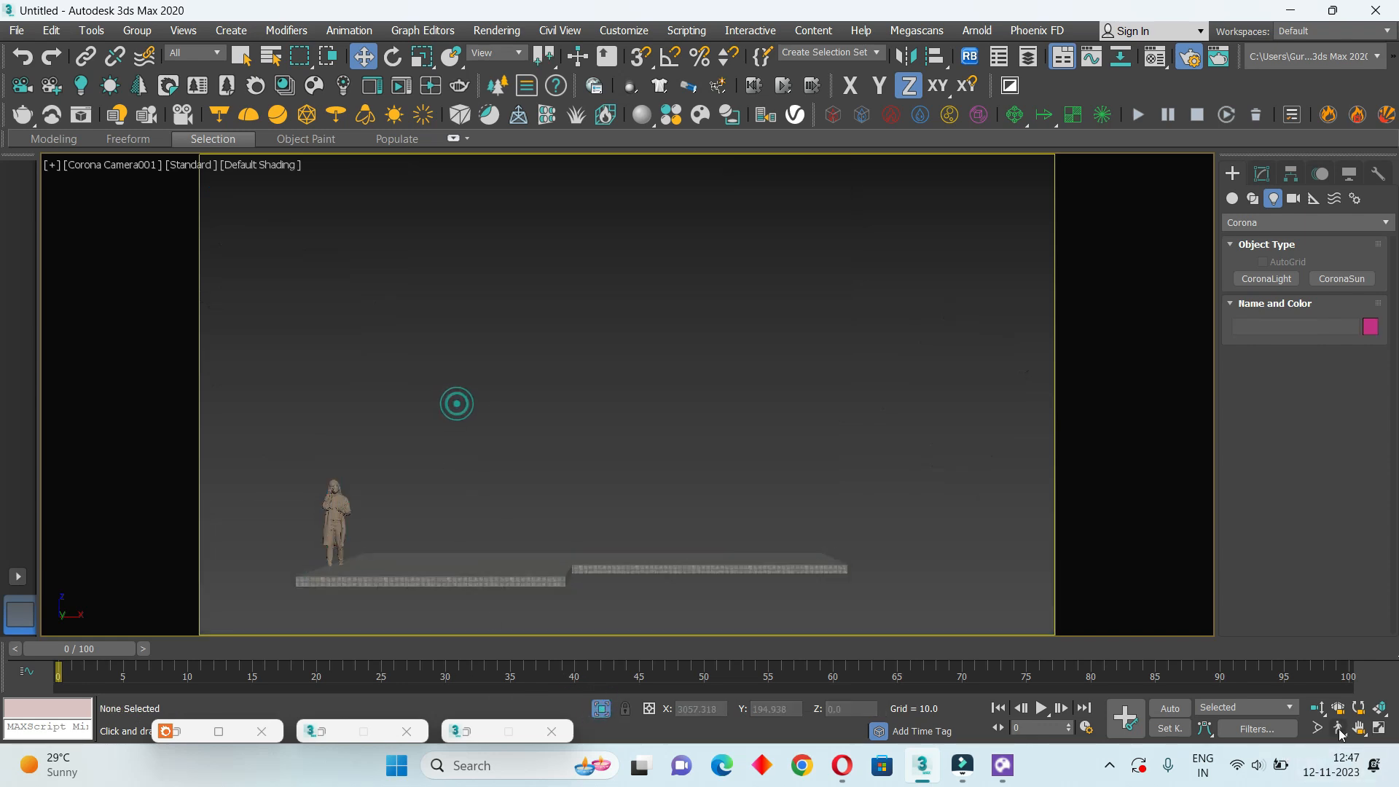
Shift the person further onto the base slab in the Front view, exit isolation, deselect and maximize the camera view
key("alt+w")
scroll(769, 322, "up", 4)
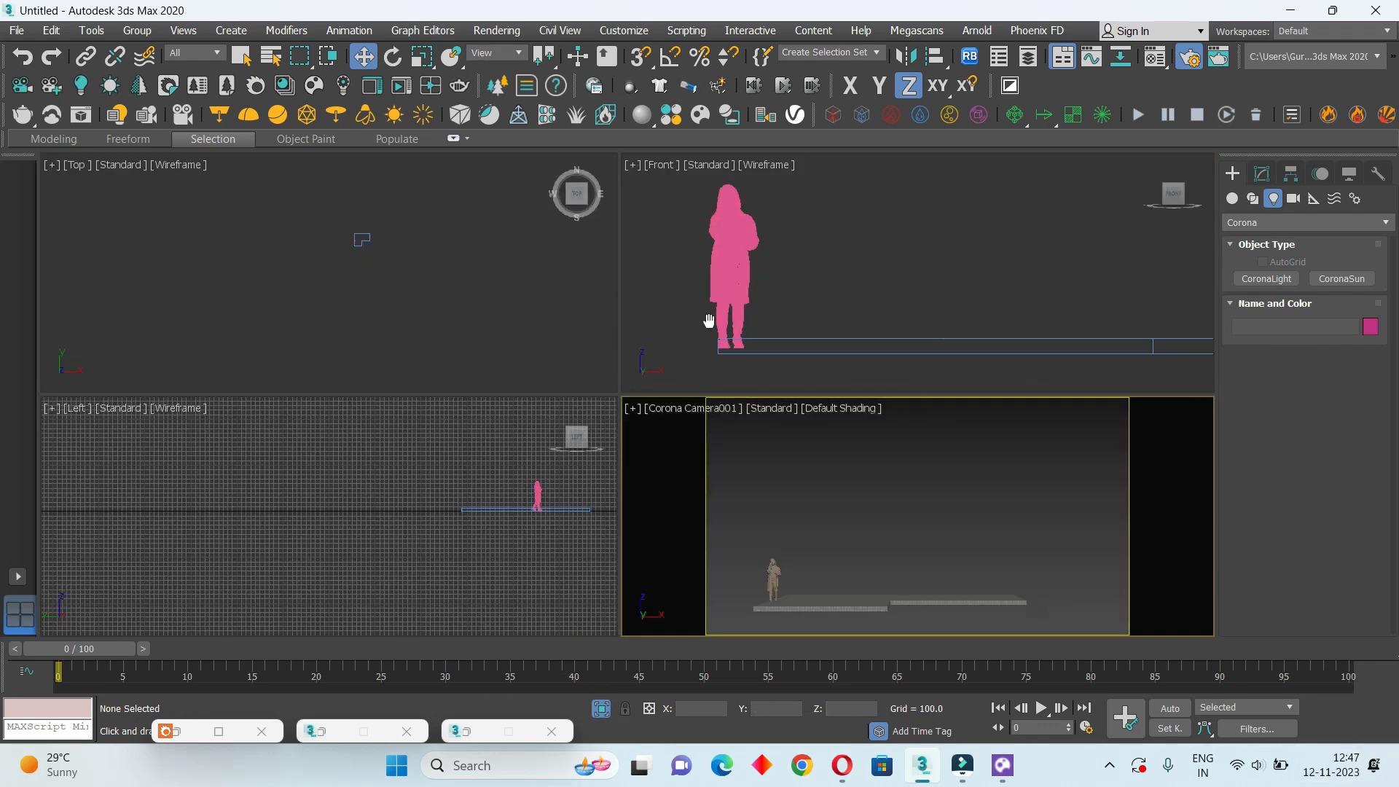
middle_click_drag(711, 319, 848, 317)
left_click(850, 314)
left_click_drag(866, 314, 920, 334)
scroll(877, 346, "up", 3)
left_click(600, 707)
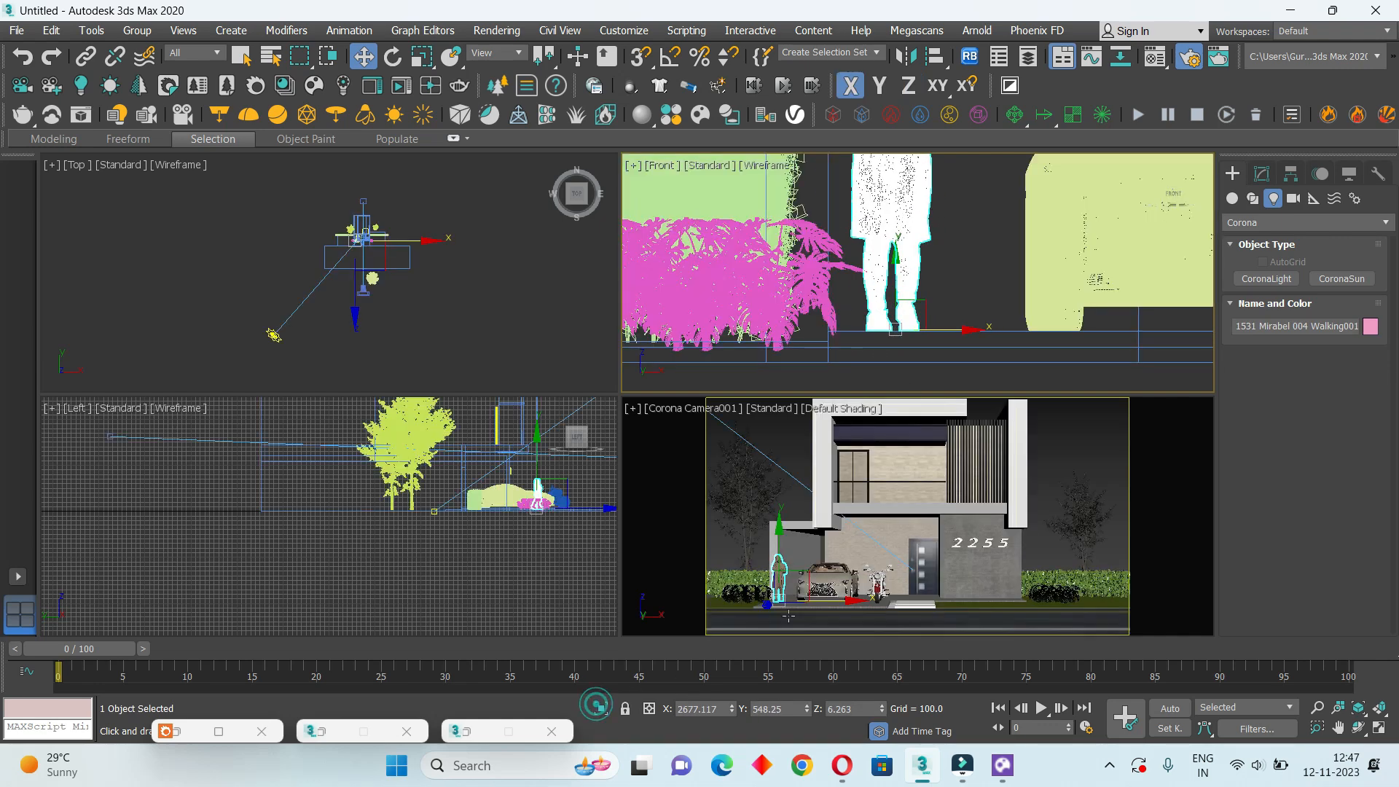
left_click(750, 431)
left_click(1109, 475)
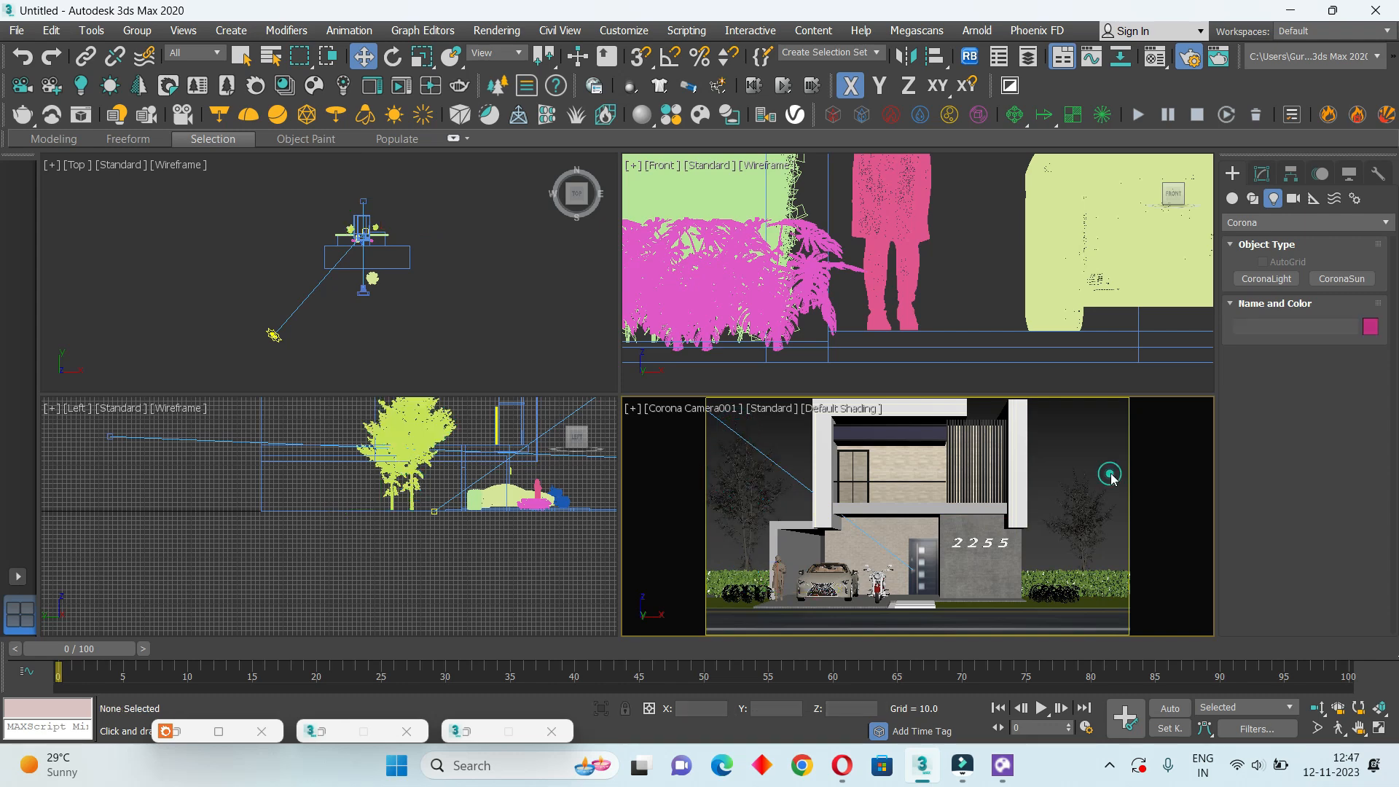
left_click(1379, 728)
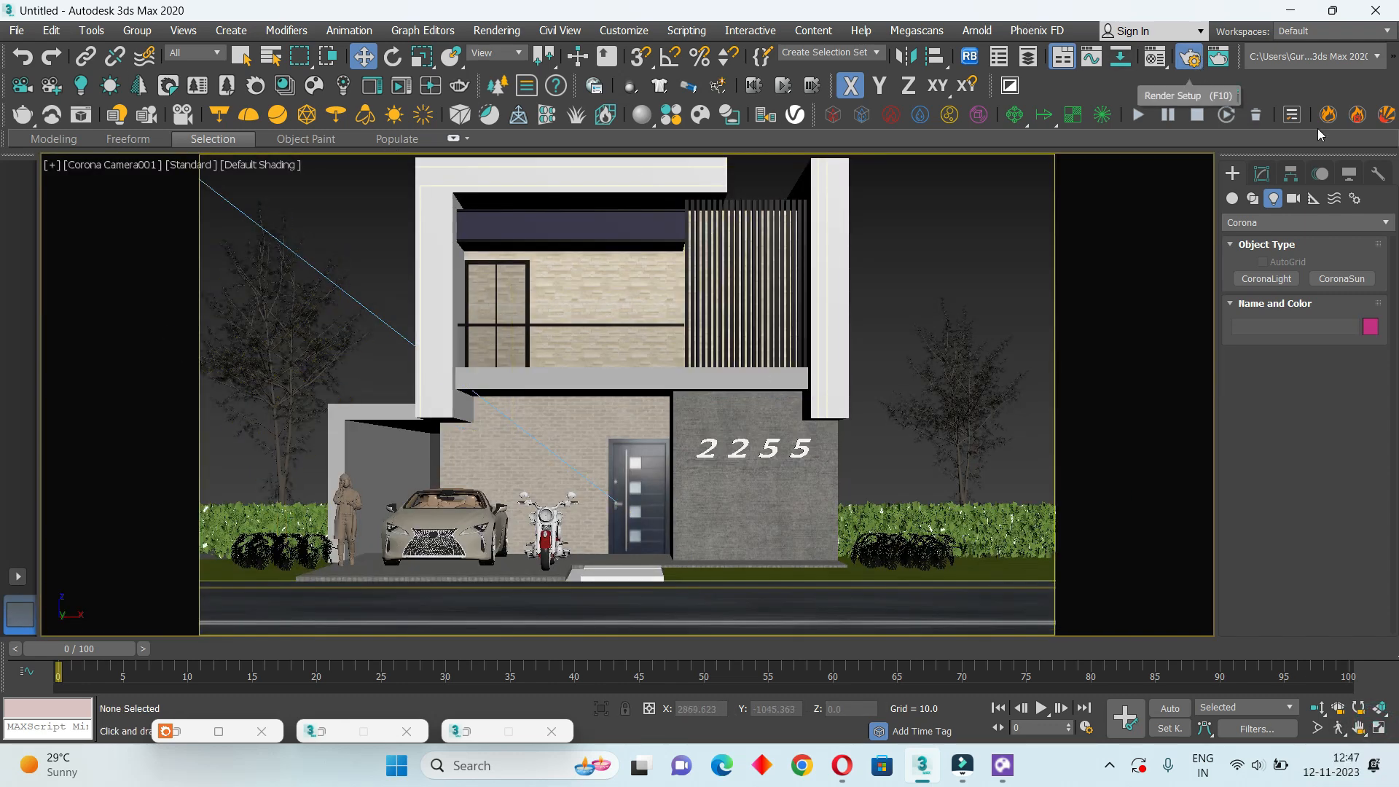
In Render Setup, set the pass limit to 10 and denoising to Corona High Quality, and set up LightMix
left_click(1188, 65)
left_click(1188, 64)
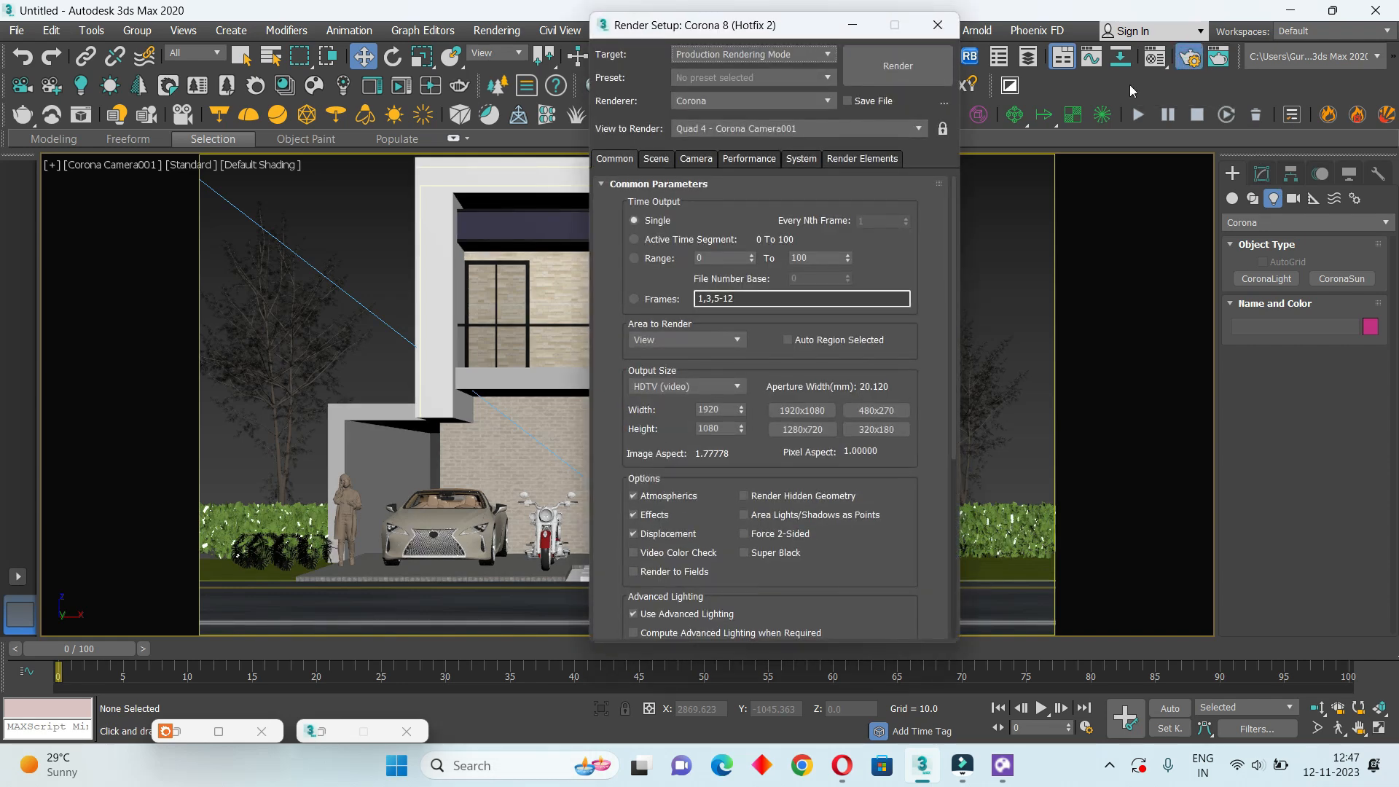
left_click(656, 158)
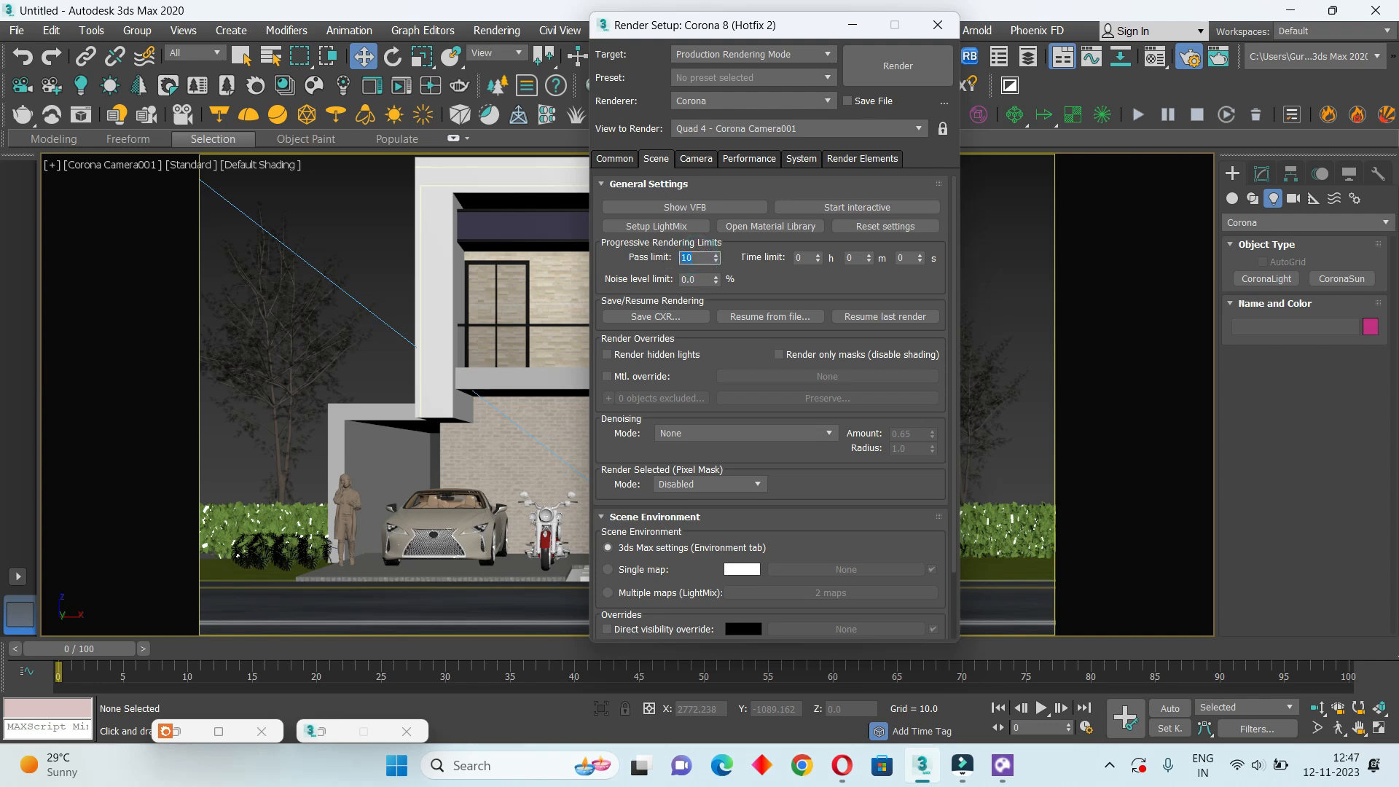
left_click(823, 431)
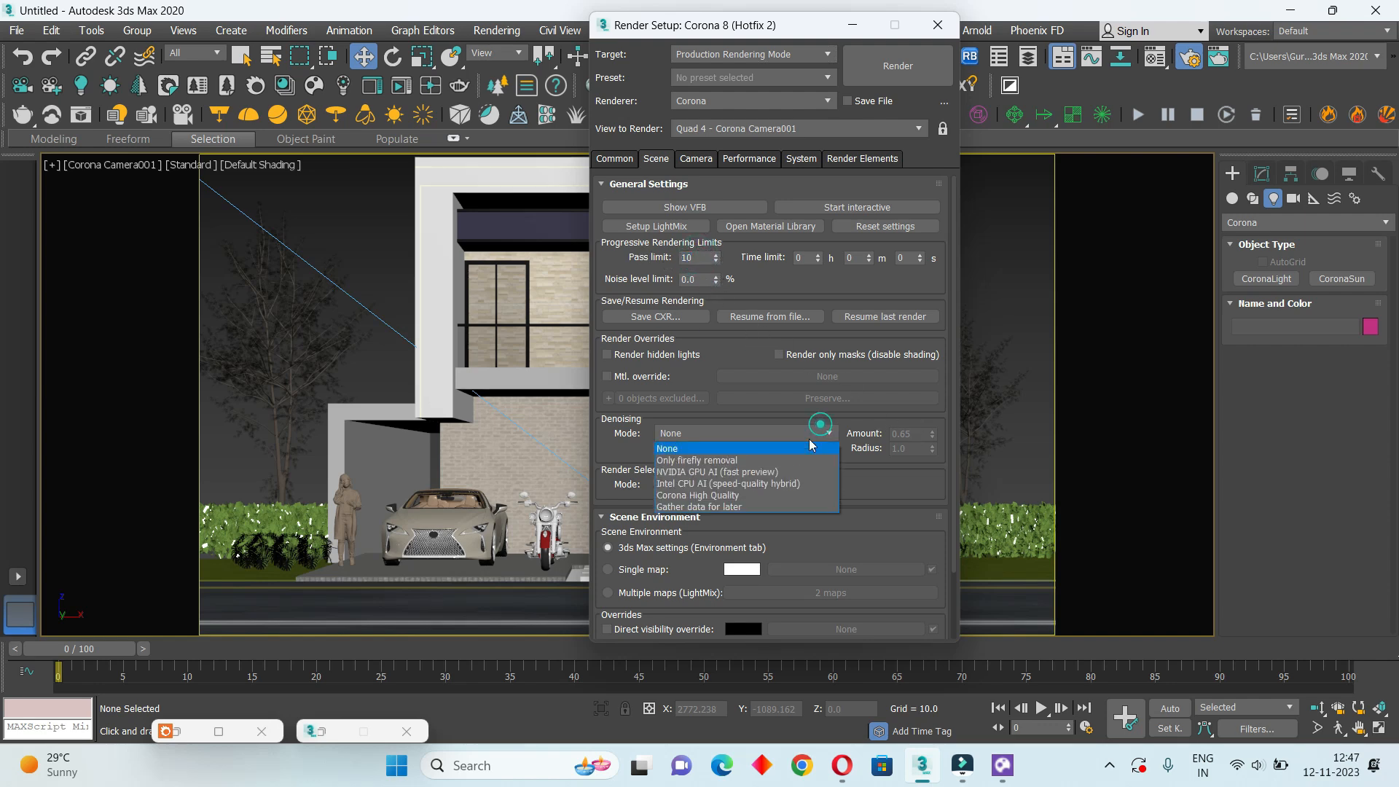
left_click(735, 495)
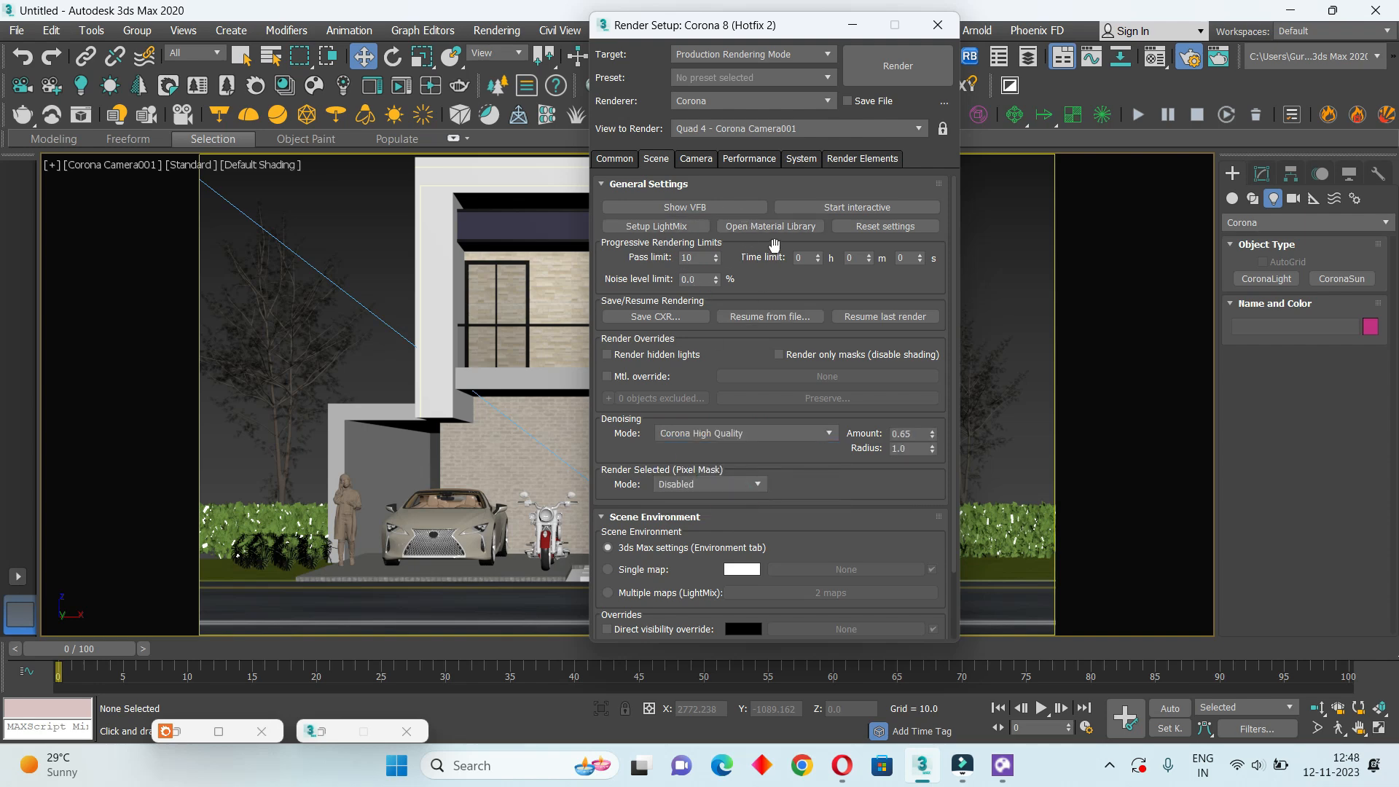
left_click(665, 226)
left_click(758, 375)
Review the camera, performance, system and render element settings, including the secondary solver options, and return to the scene settings
left_click(696, 159)
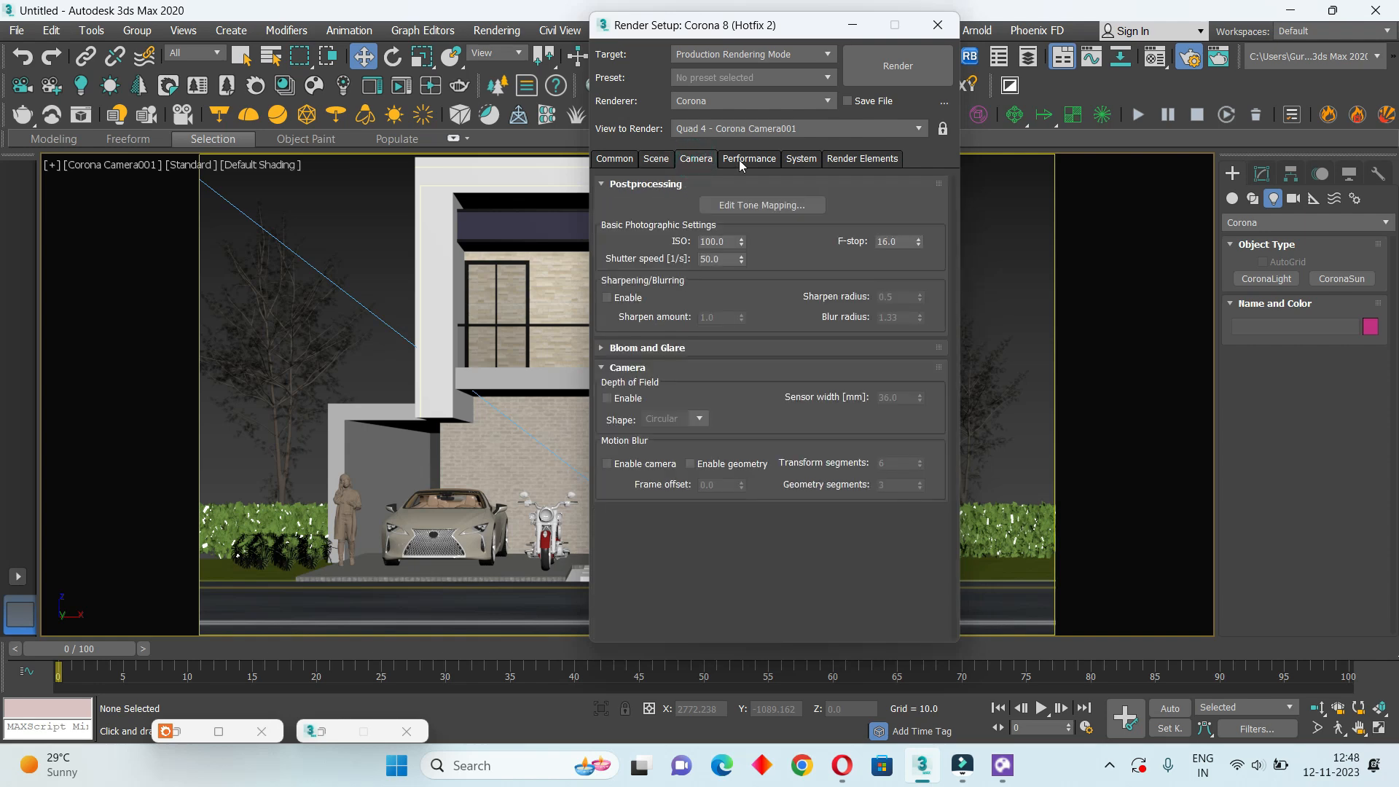
left_click(742, 160)
left_click(871, 203)
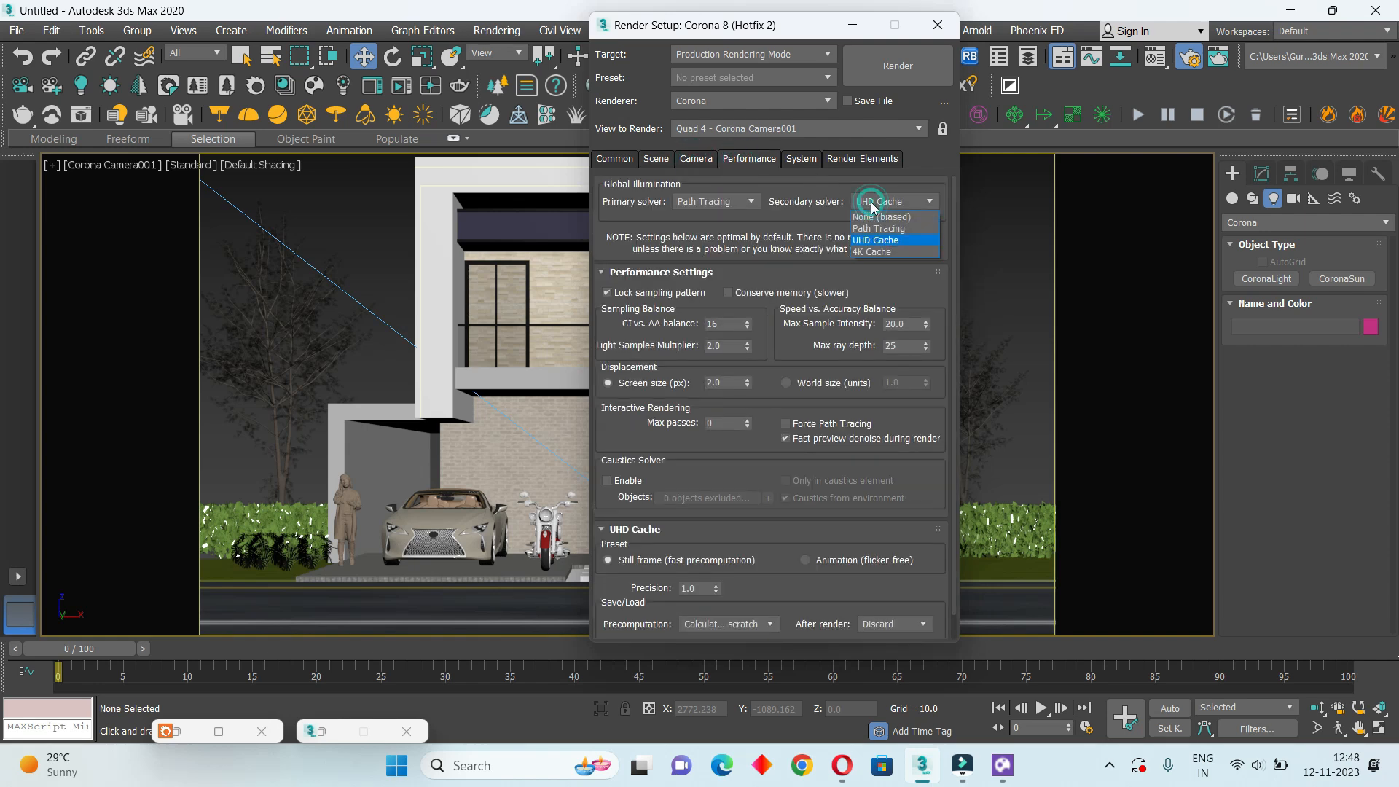
left_click(871, 204)
left_click(801, 158)
left_click(855, 159)
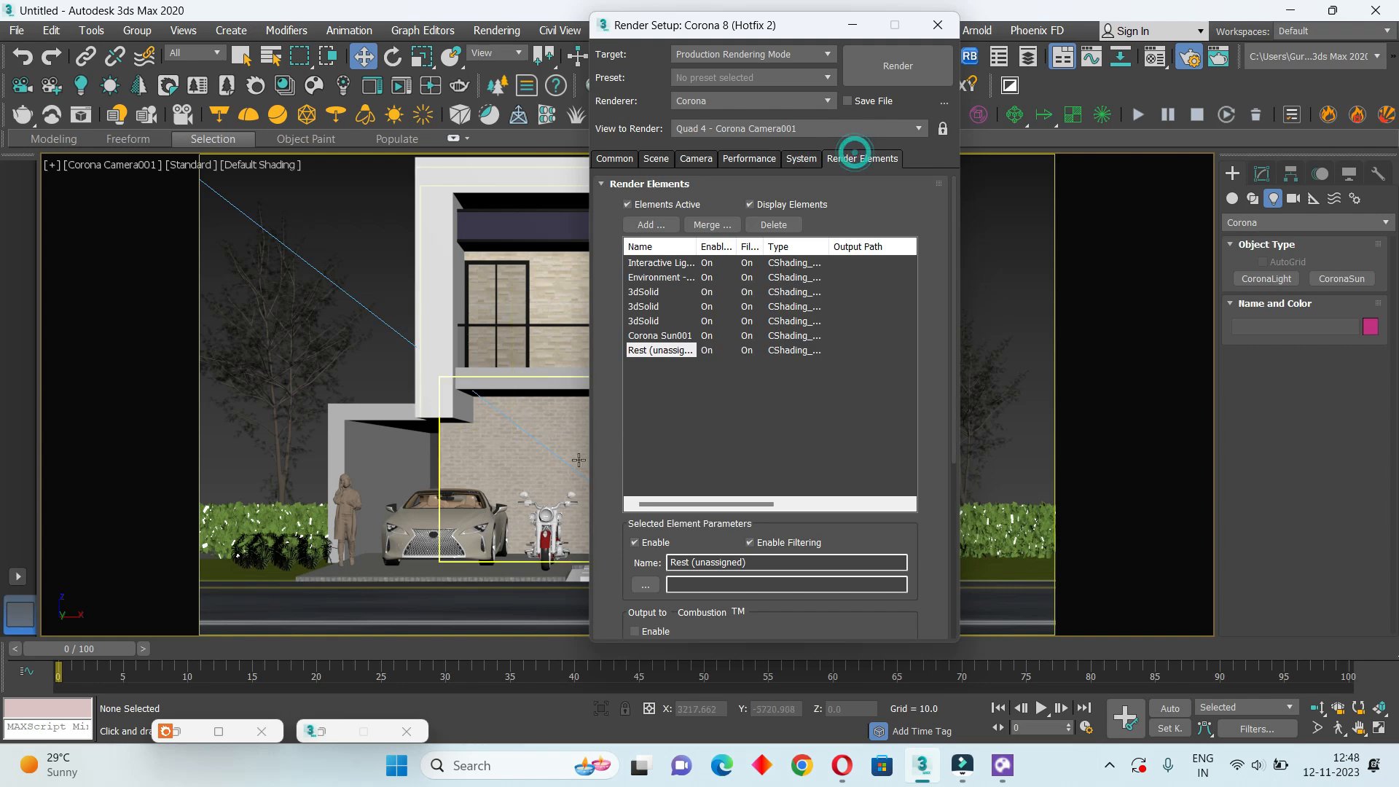
left_click(611, 159)
left_click(657, 159)
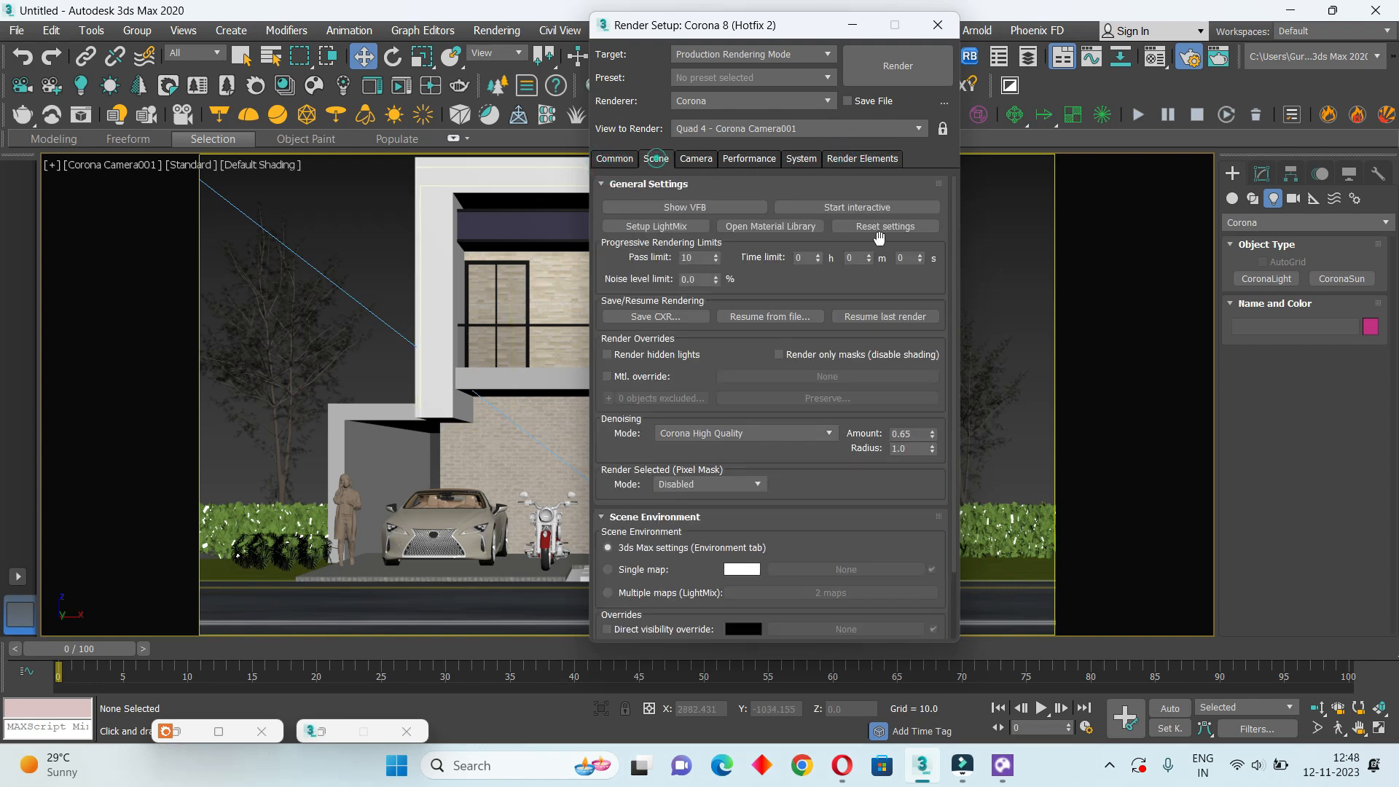
Start an interactive render, dismiss the memory warning and lower the tone mapping's Simple Exposure to -5.376
left_click(872, 204)
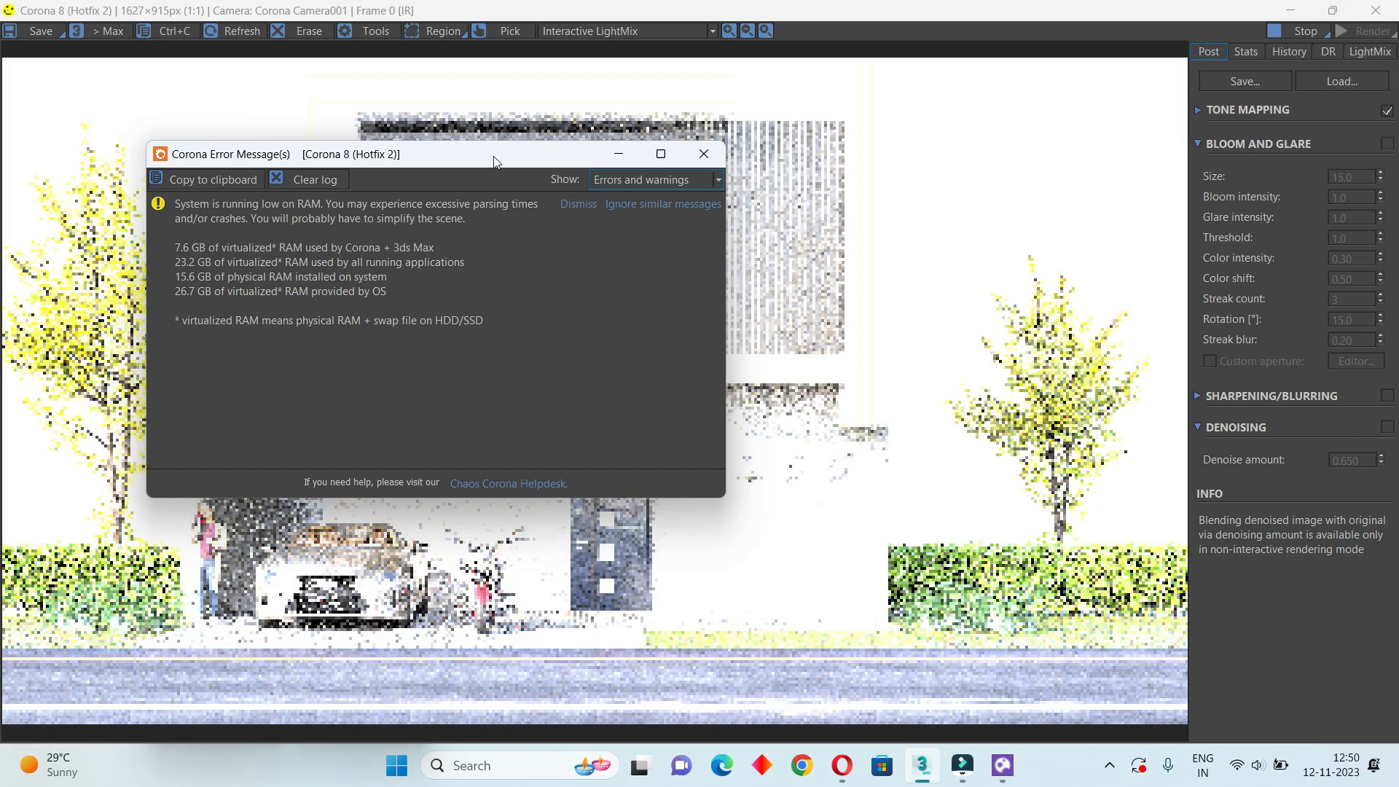
left_click(609, 205)
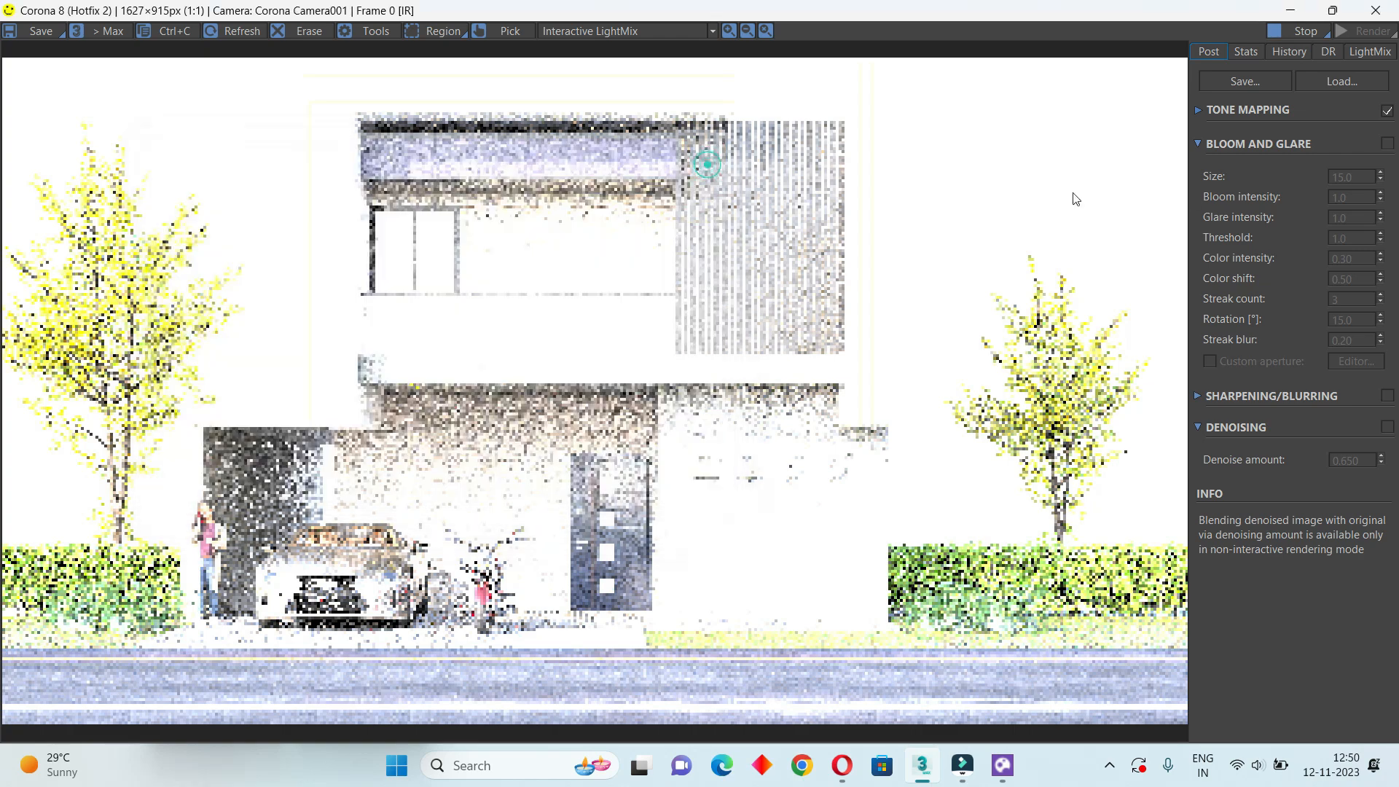
left_click(1231, 111)
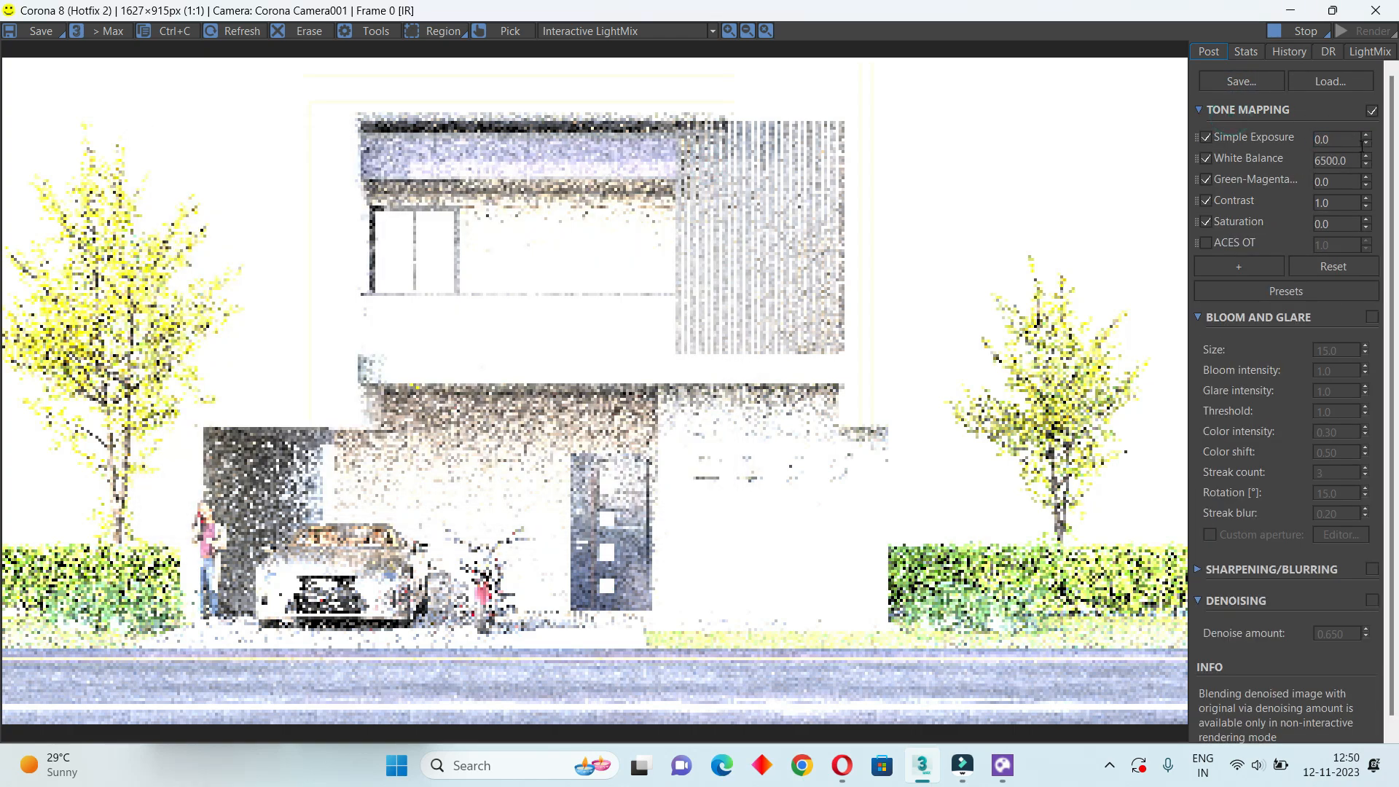
left_click_drag(1379, 246, 1395, 525)
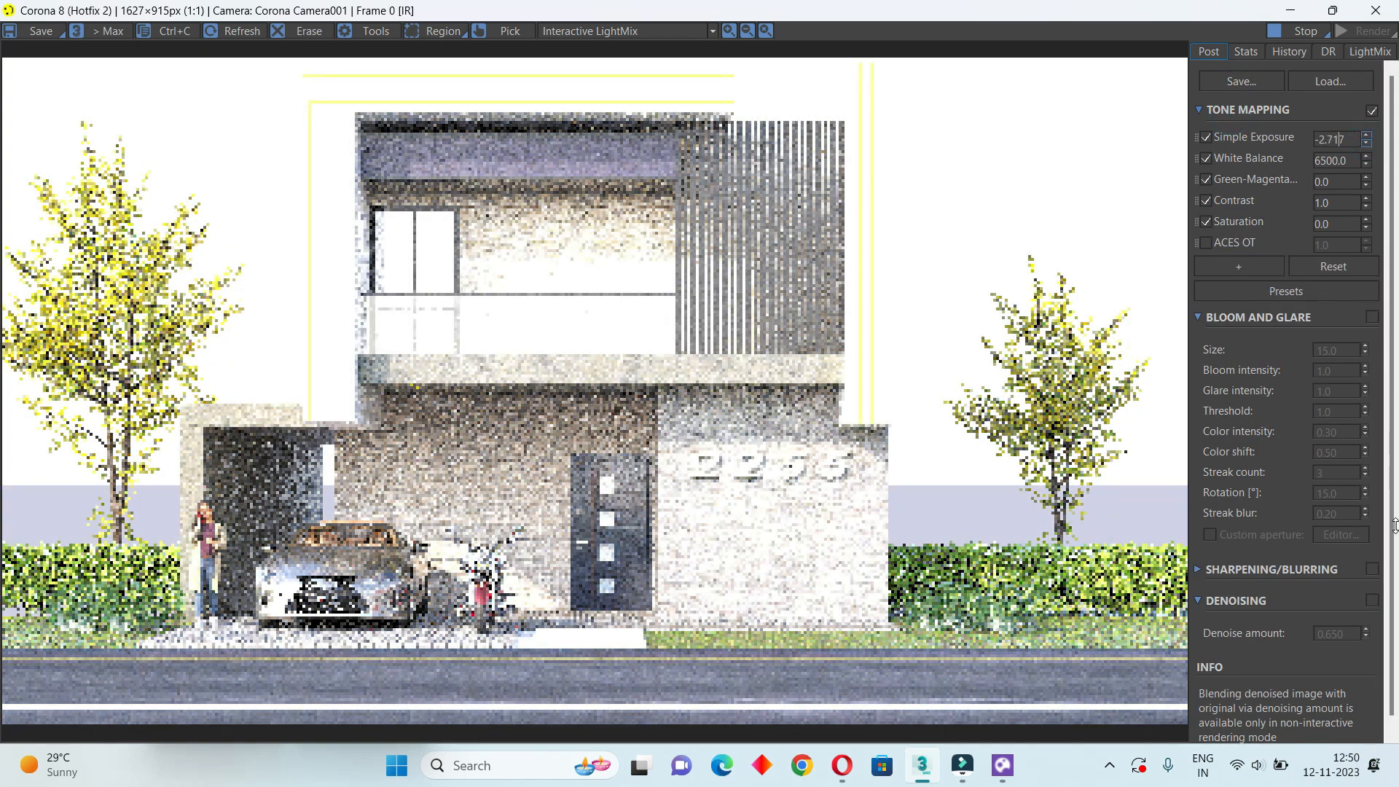
left_click_drag(1395, 674, 1395, 634)
scroll(503, 503, "up", 1)
scroll(540, 604, "down", 1)
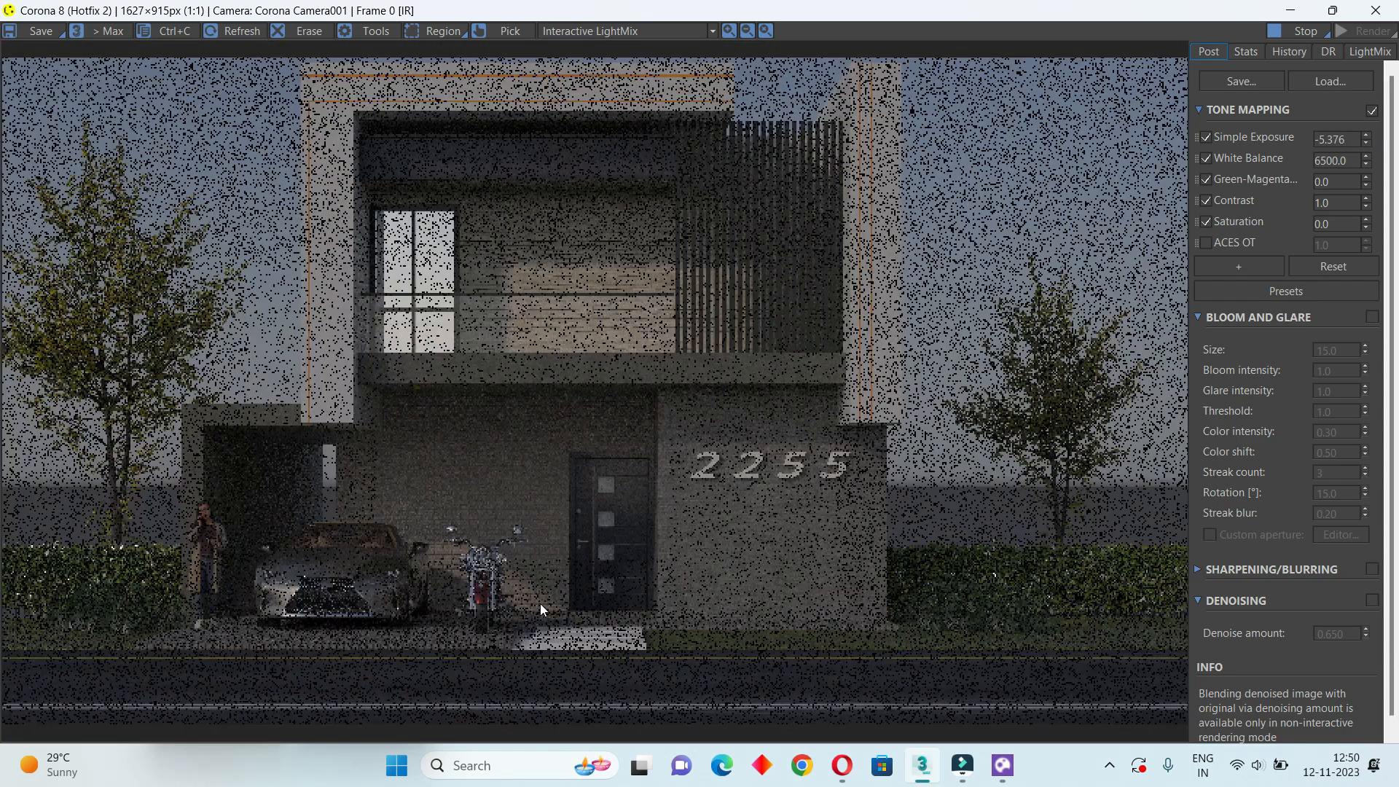
scroll(614, 140, "up", 5)
scroll(611, 323, "down", 5)
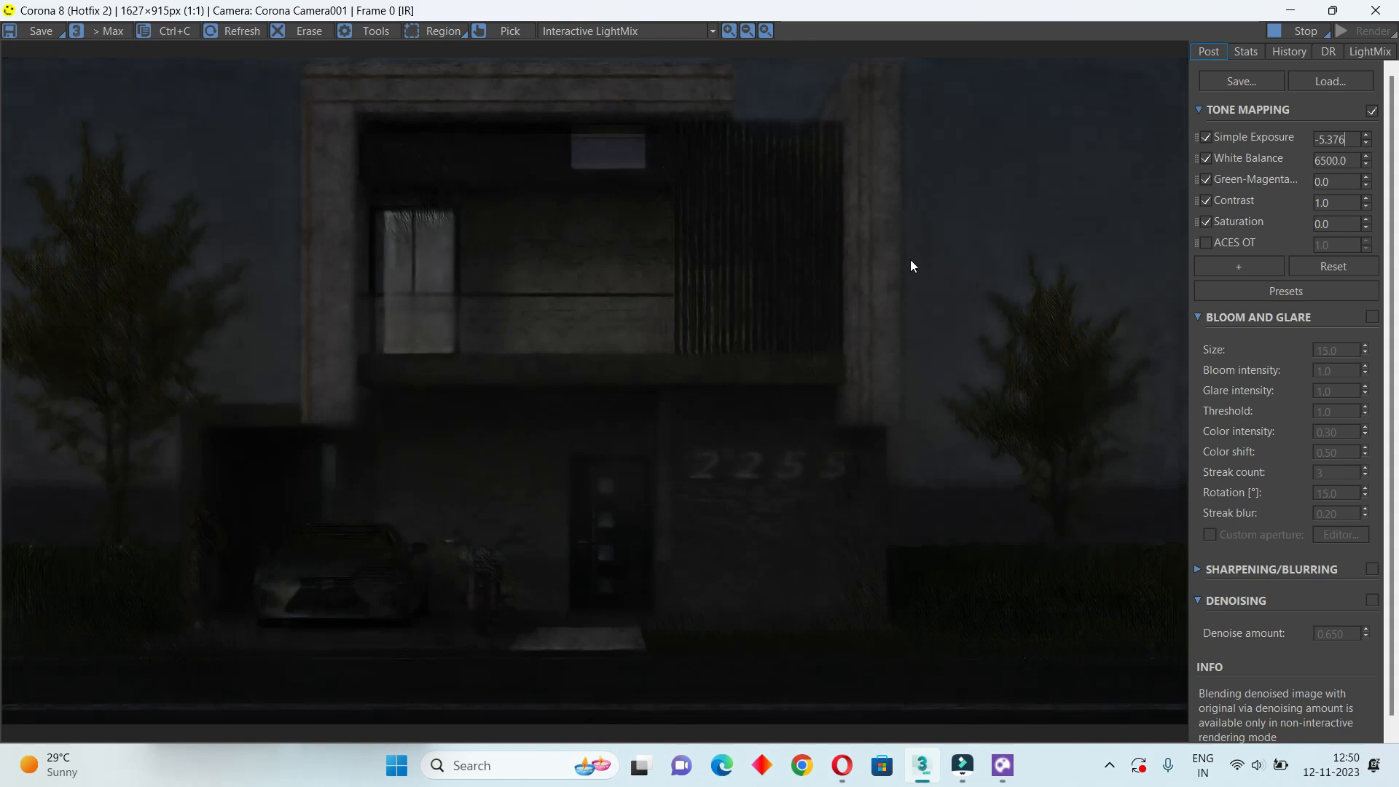
Close the interactive render, turn off Fast preview denoise during render in Render Setup and minimize it
left_click(1376, 10)
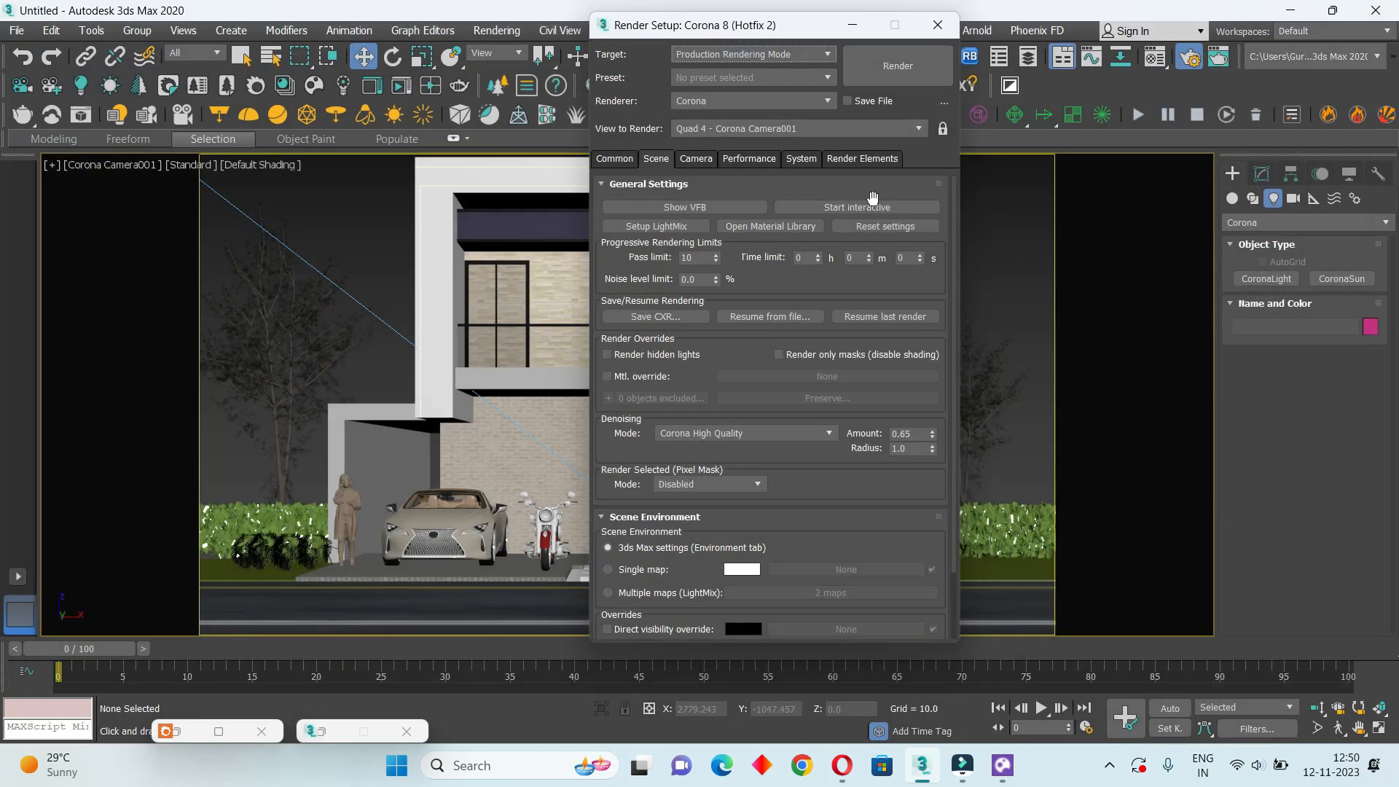
left_click(940, 23)
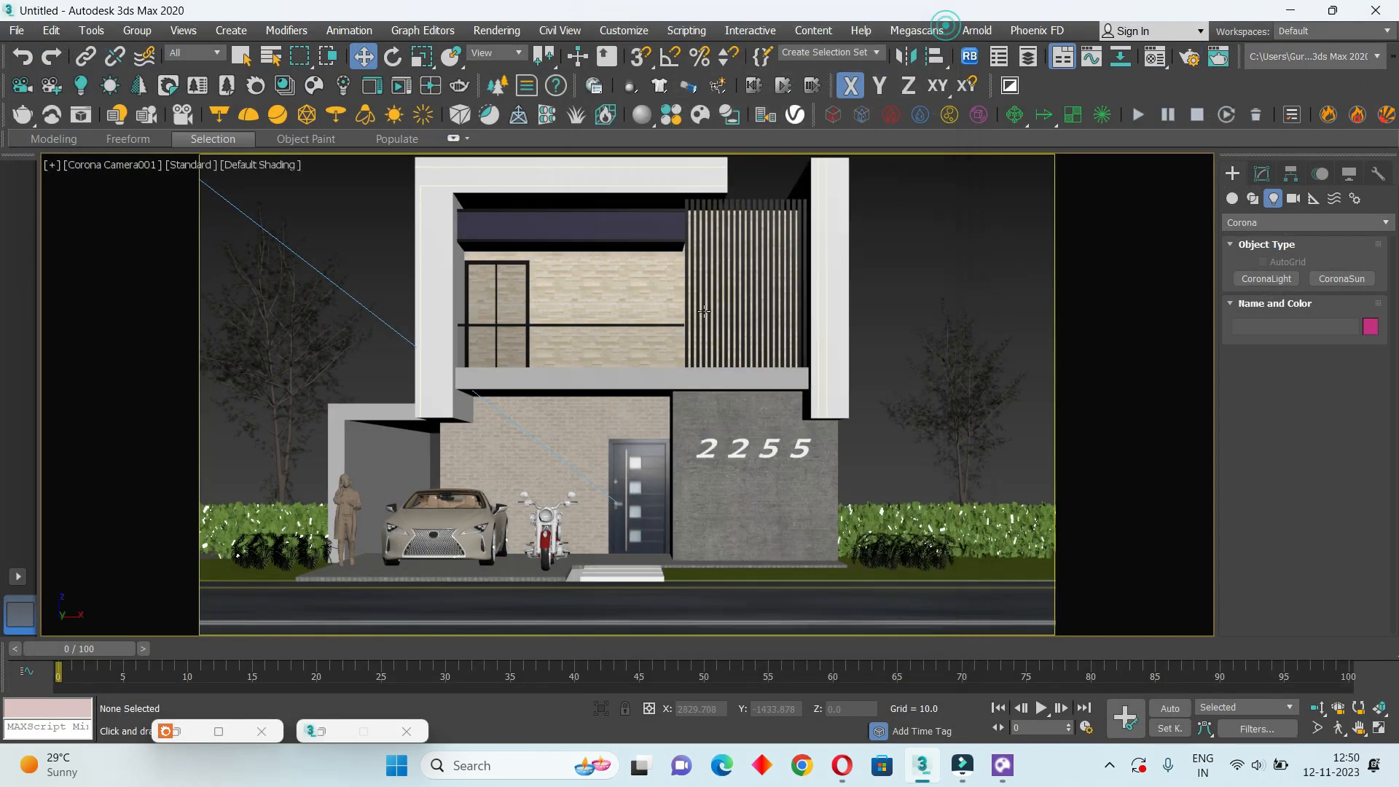
left_click(1149, 64)
left_click(1244, 73)
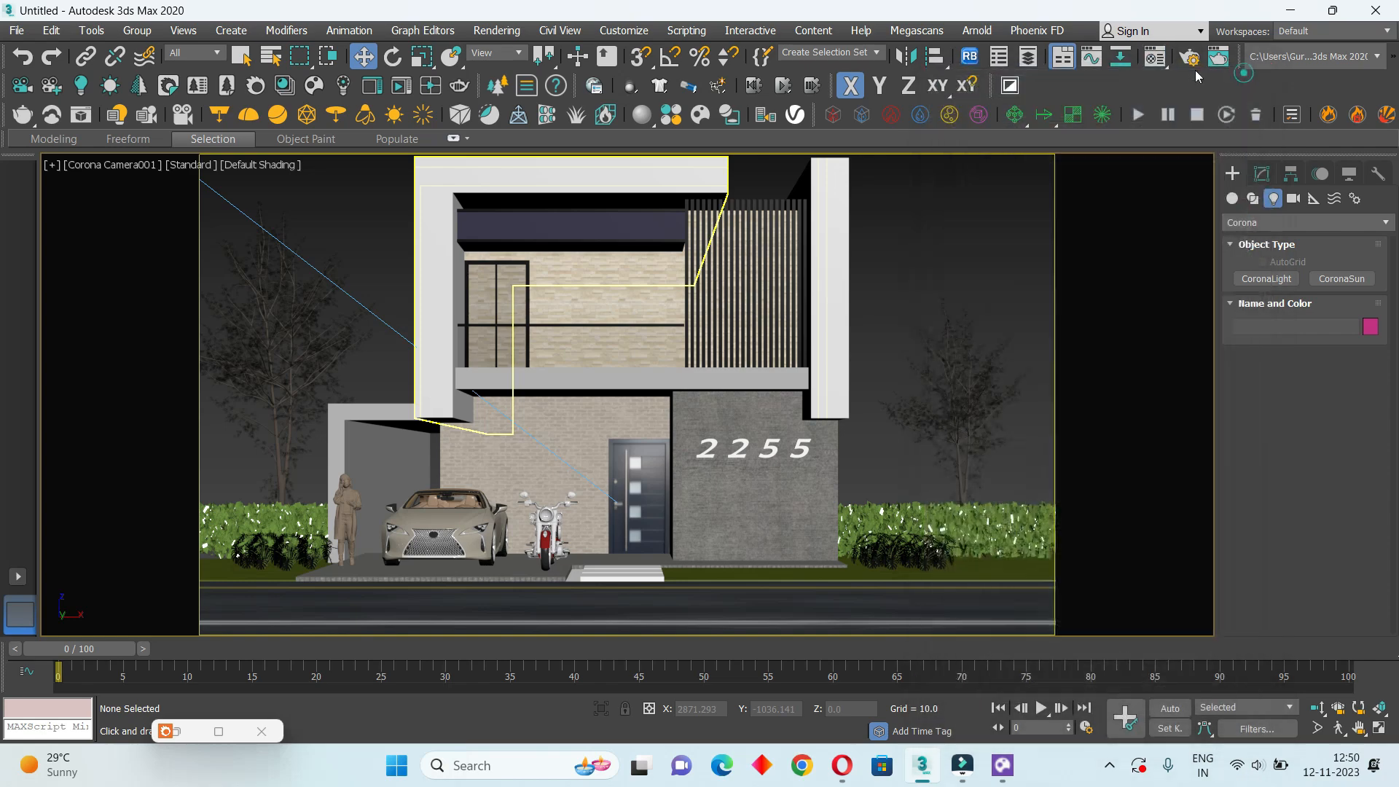
left_click(1190, 60)
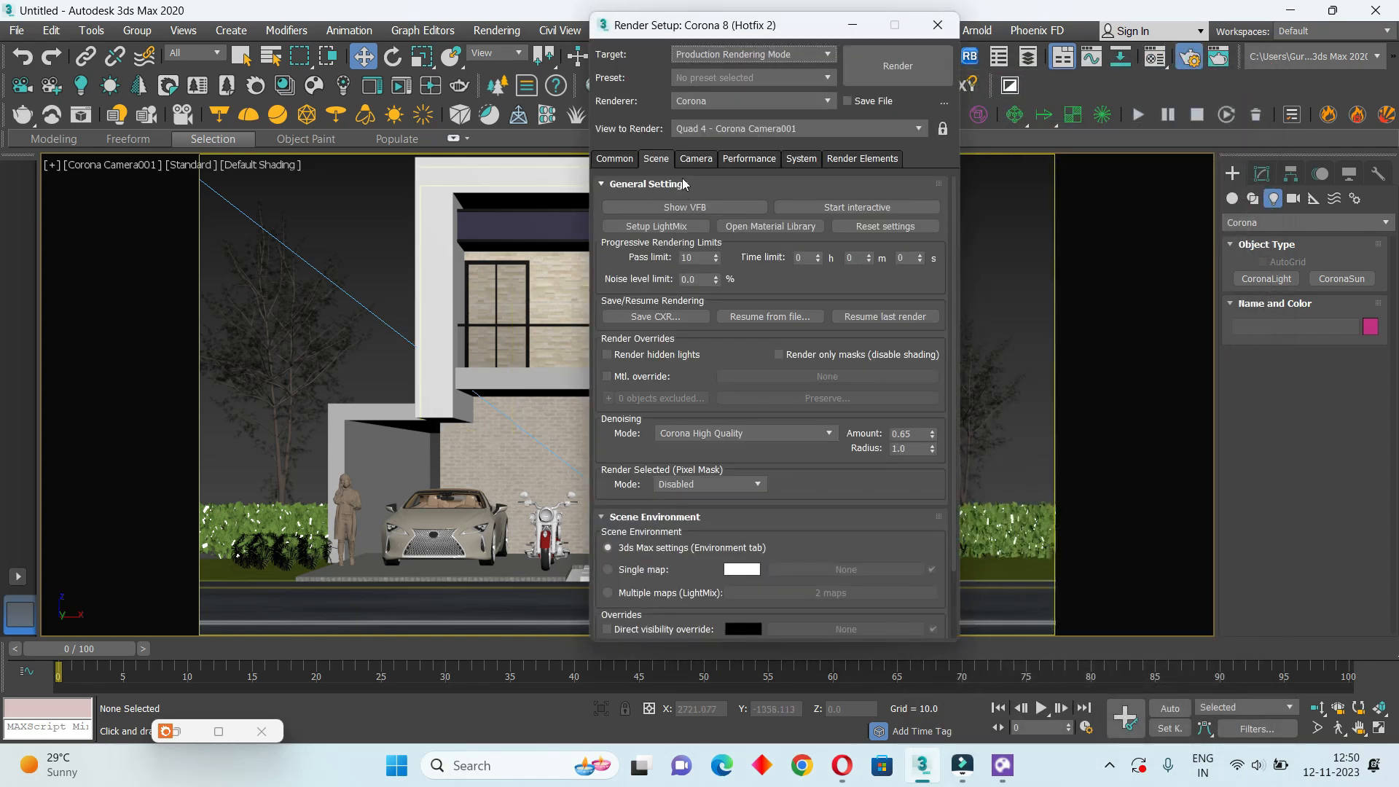
left_click(696, 158)
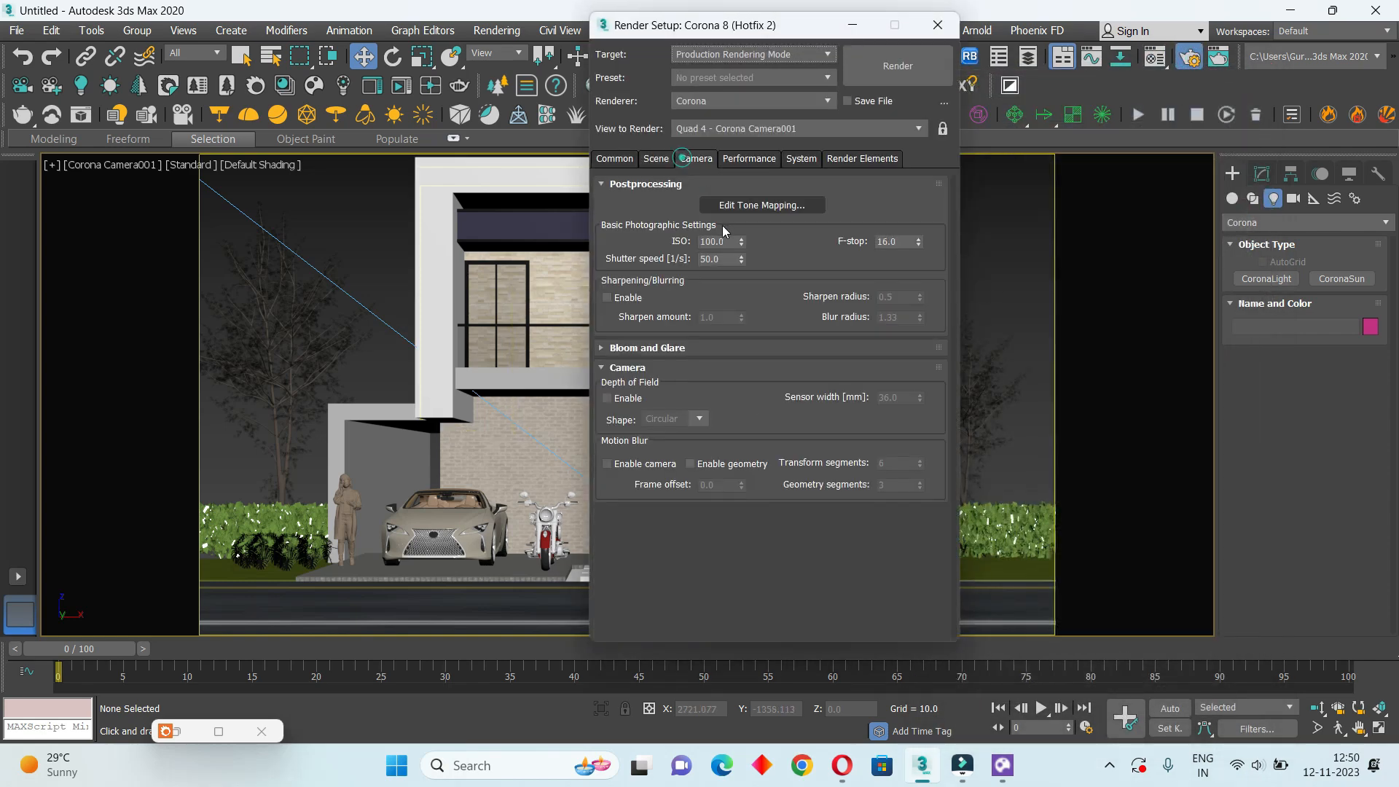
left_click(738, 159)
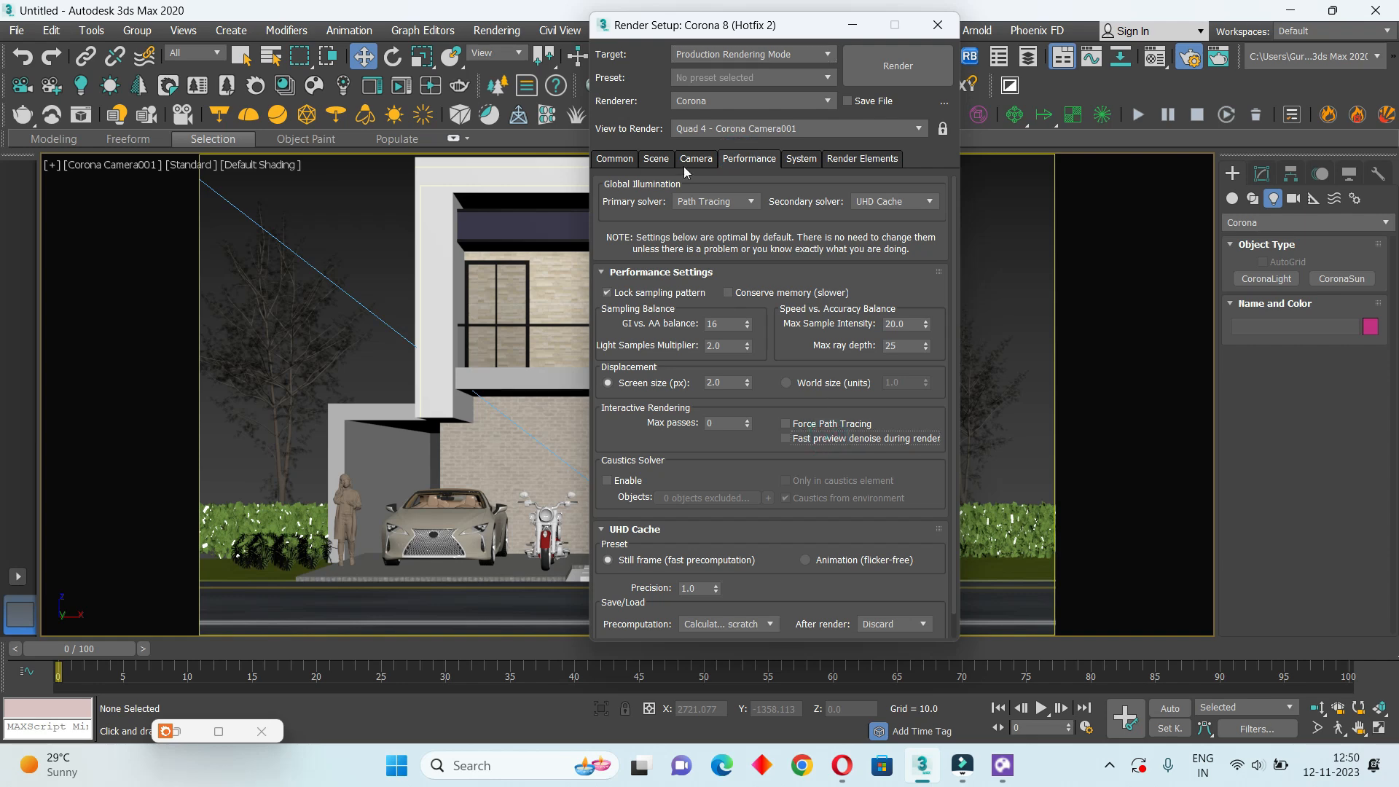
left_click(849, 25)
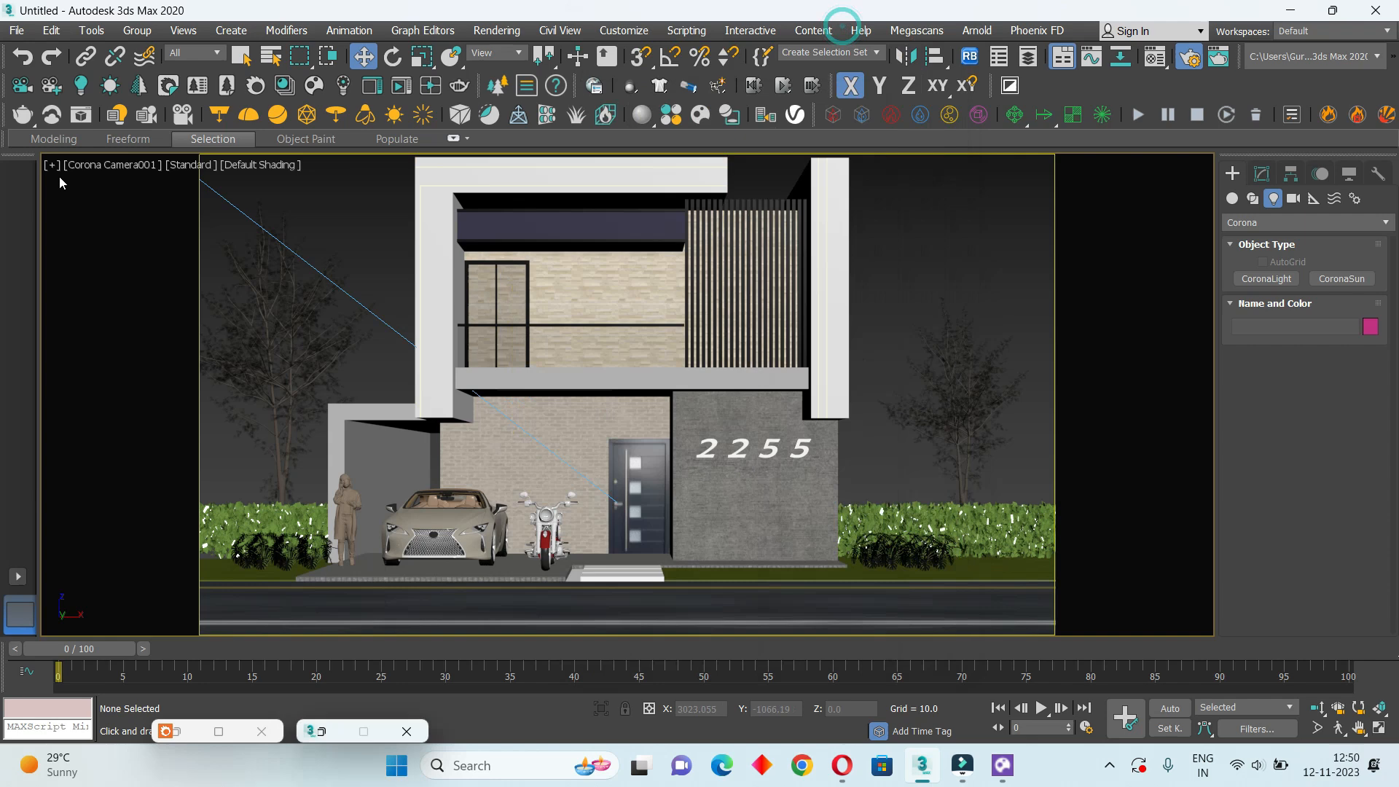
Select the Corona camera's target and raise it along Z to about 184
left_click(111, 165)
left_click(196, 517)
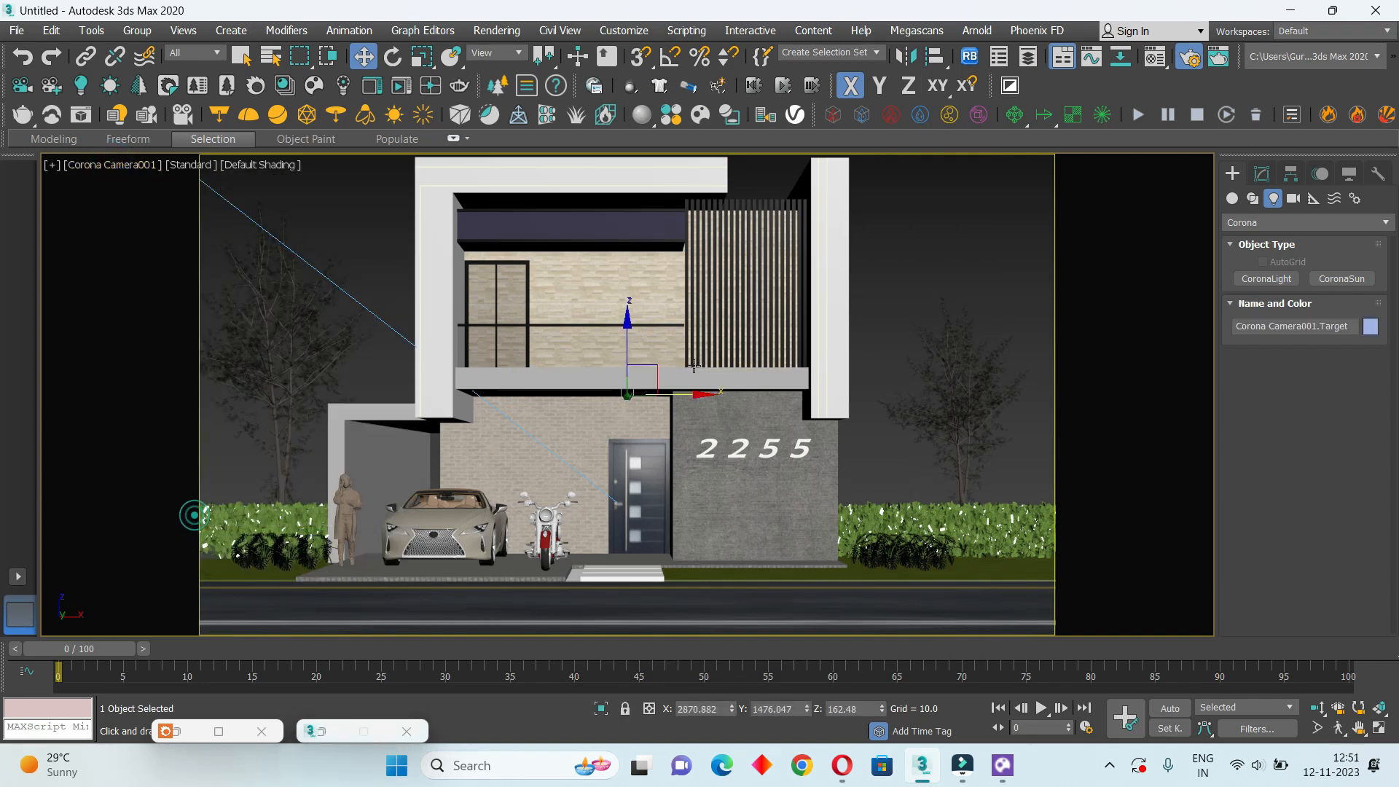
left_click_drag(627, 344, 629, 320)
middle_click_drag(630, 436, 631, 431)
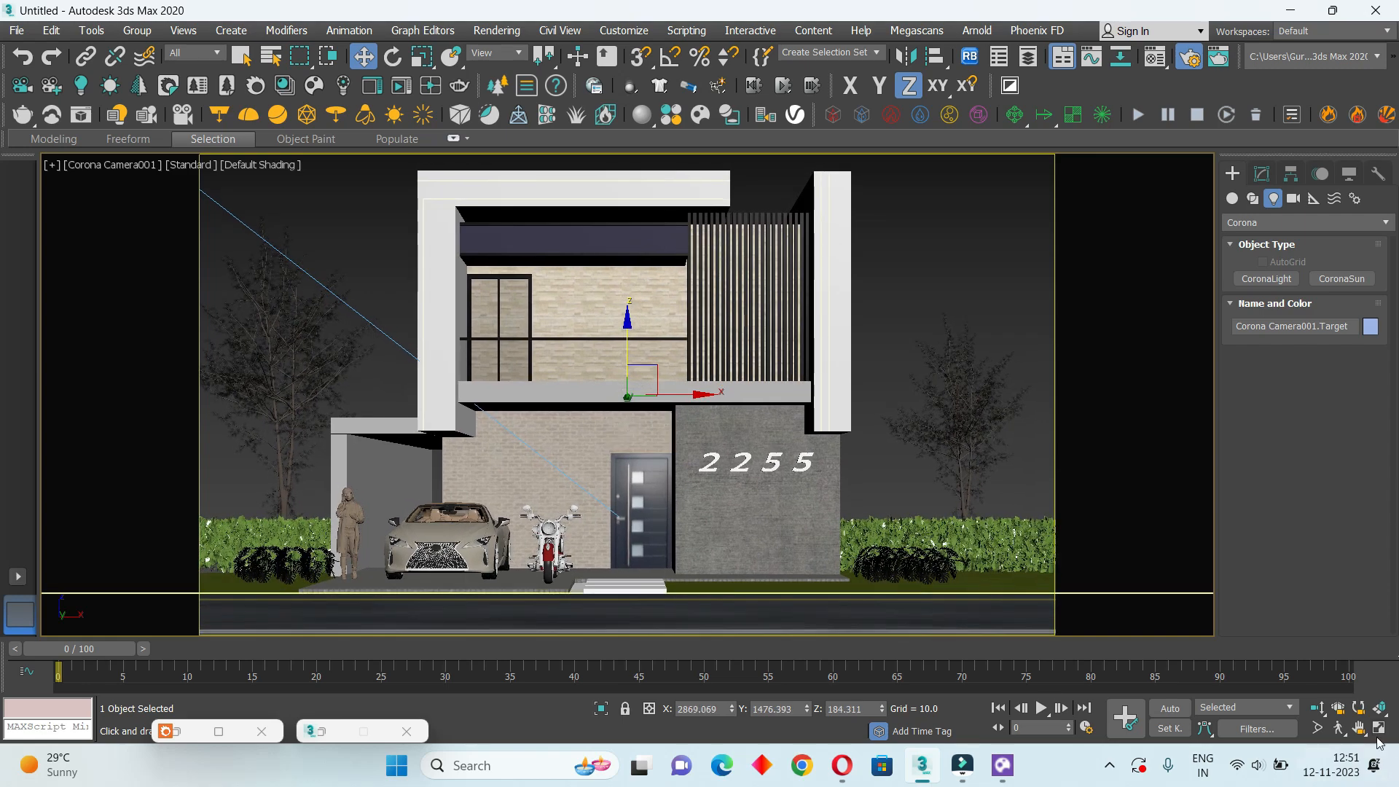
Check the Corona camera's position and aim in the top and left views, then return to the full camera view
left_click(1379, 728)
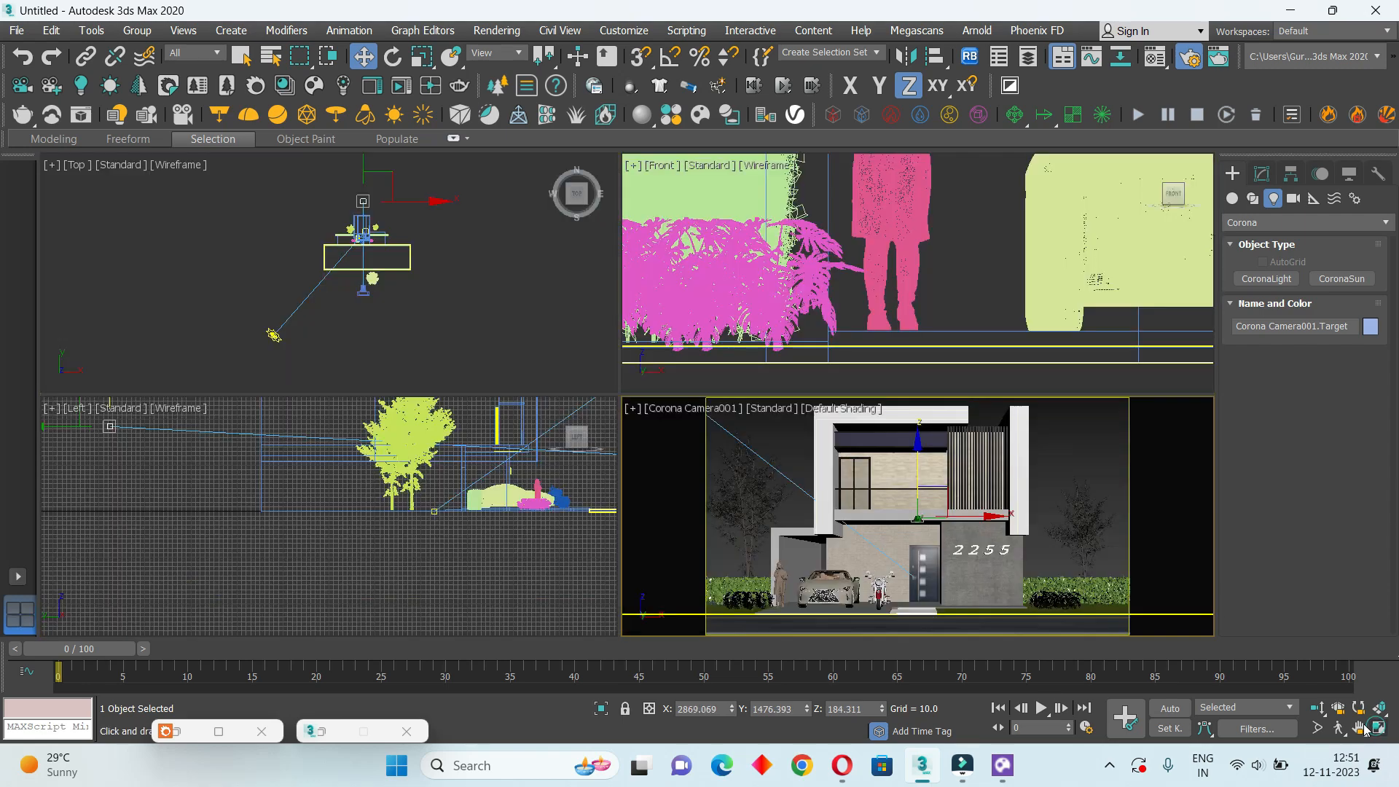
scroll(355, 318, "up", 5)
left_click(355, 318)
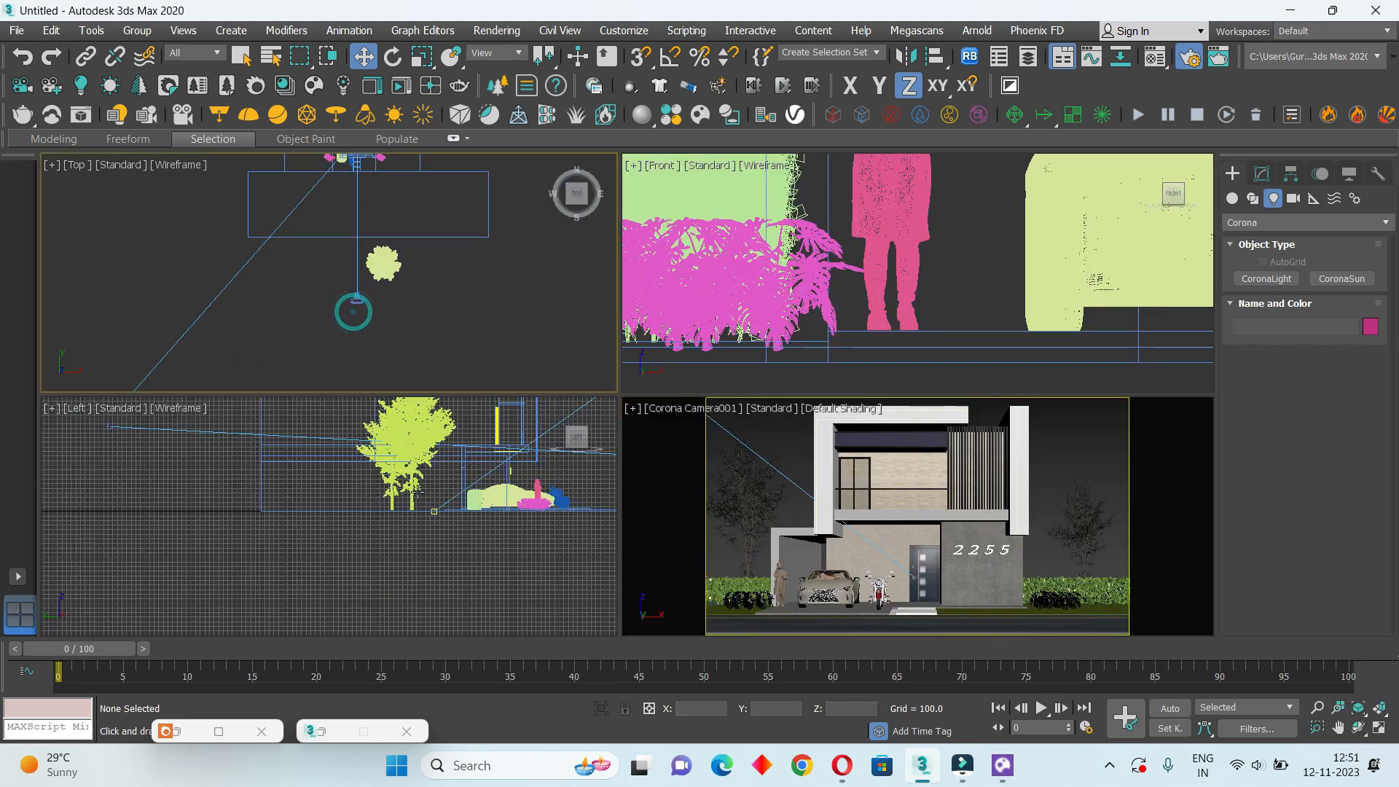
scroll(360, 570, "down", 6)
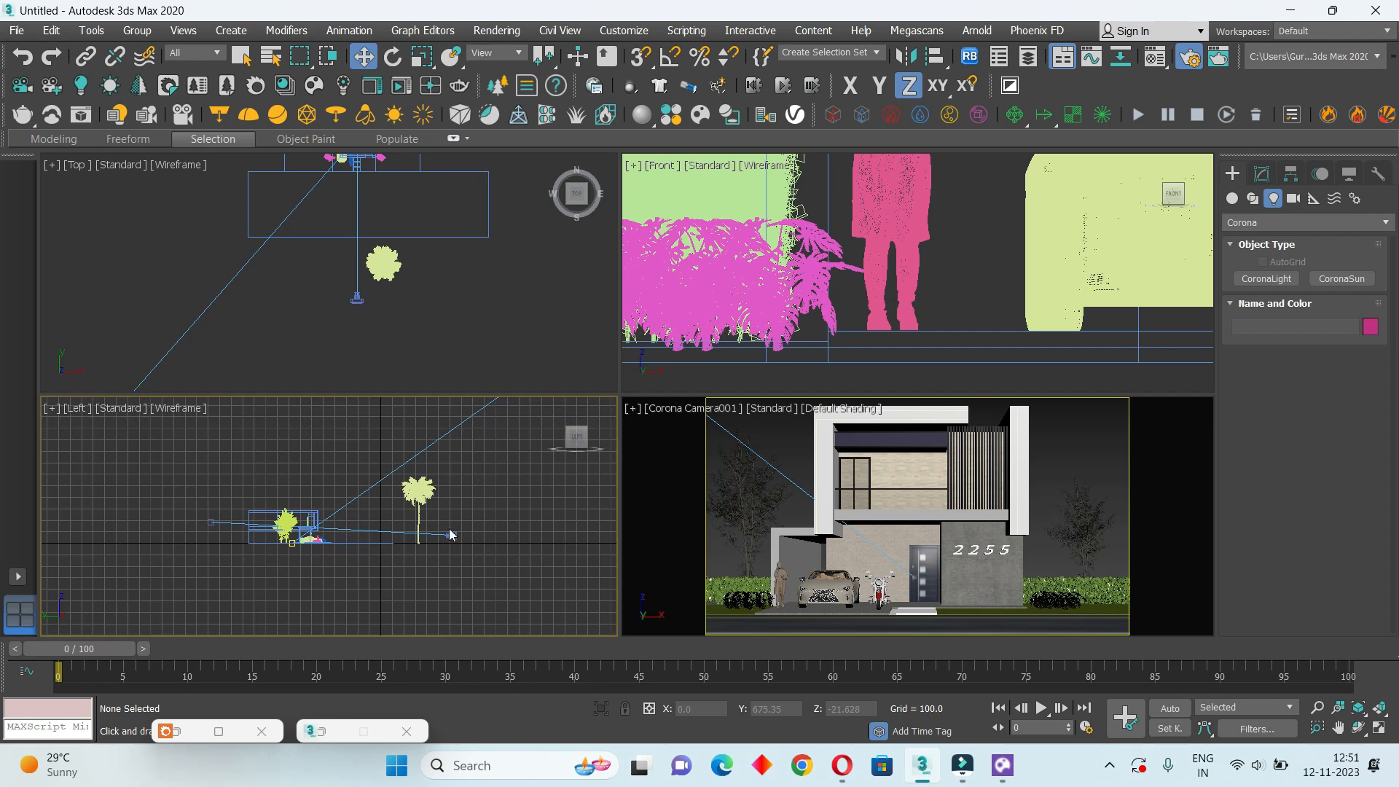
left_click_drag(456, 552, 457, 552)
scroll(458, 552, "up", 3)
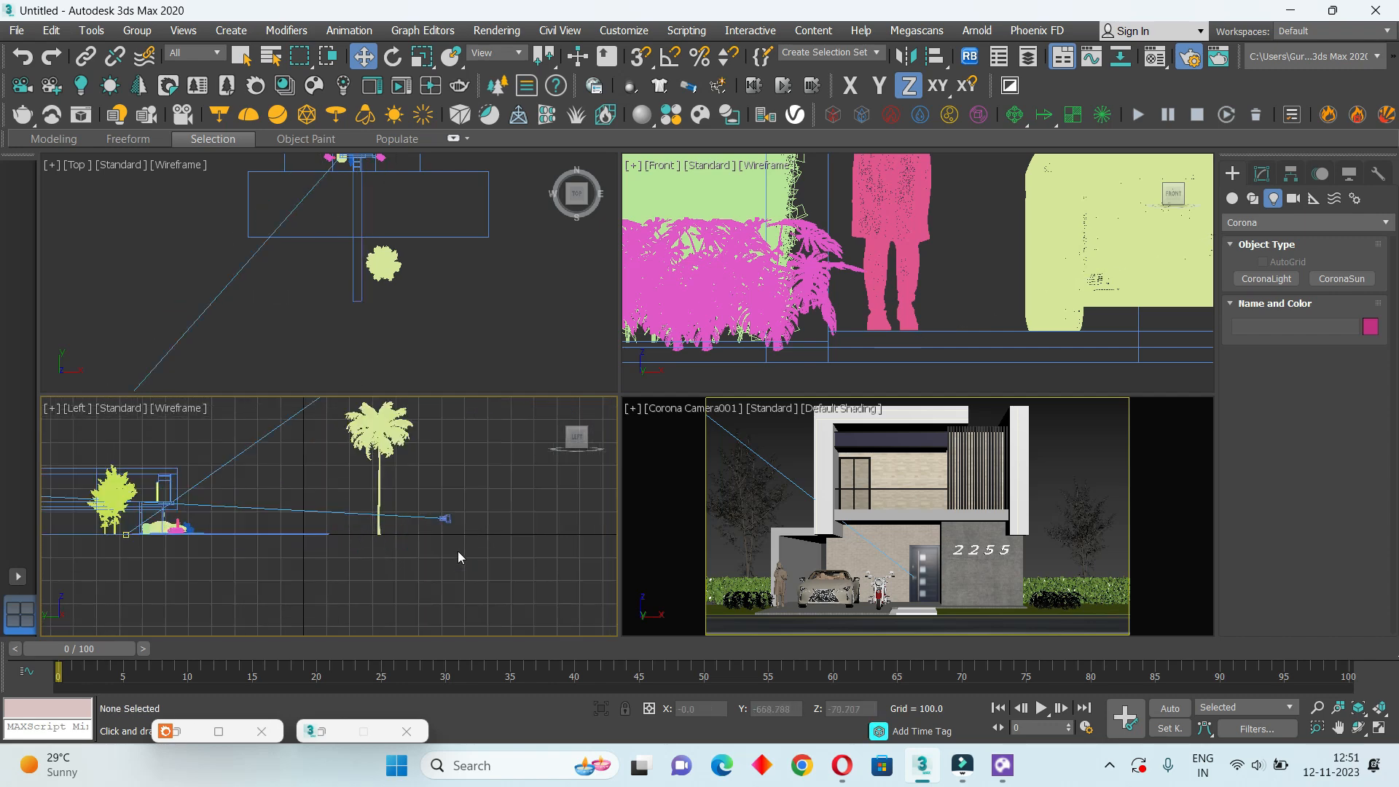
left_click(447, 520)
left_click(479, 580)
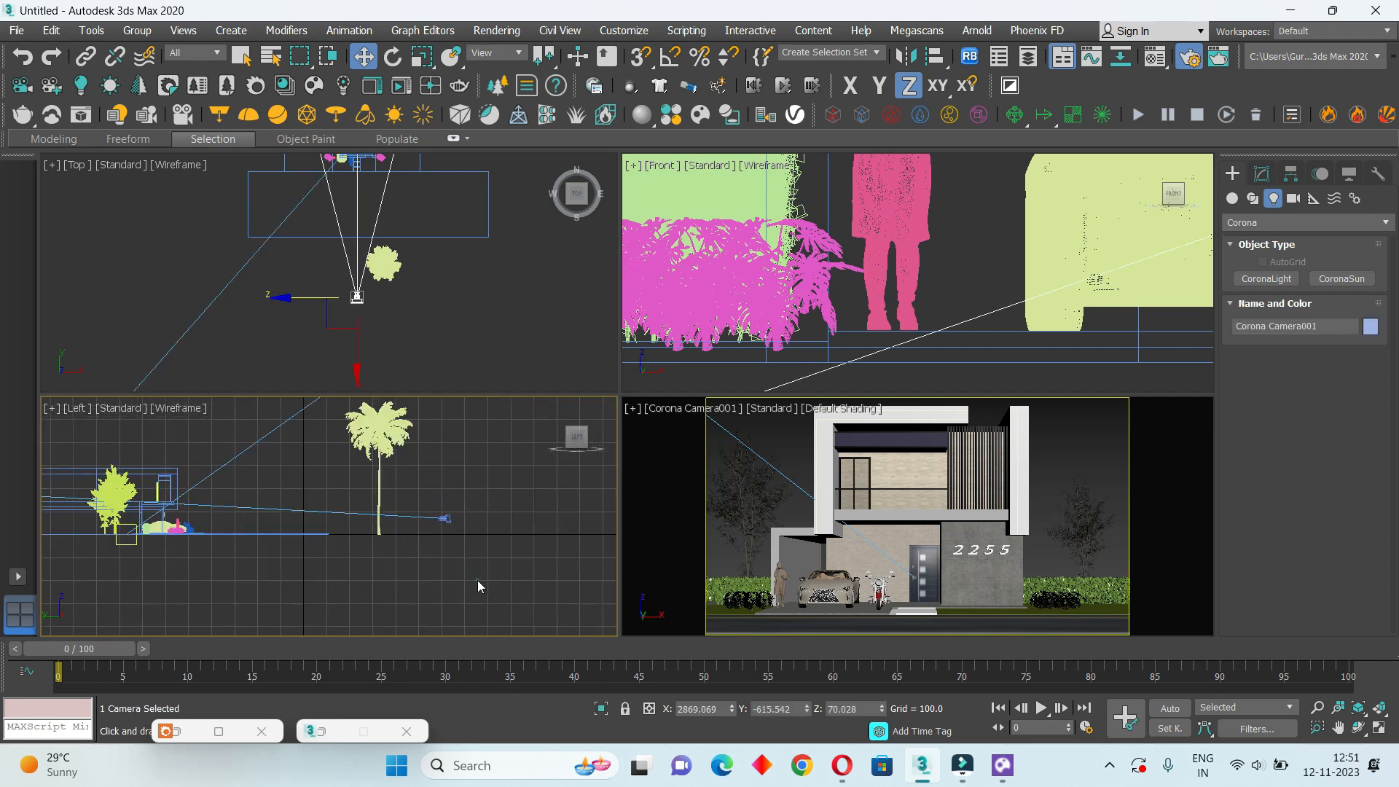
left_click(1063, 463)
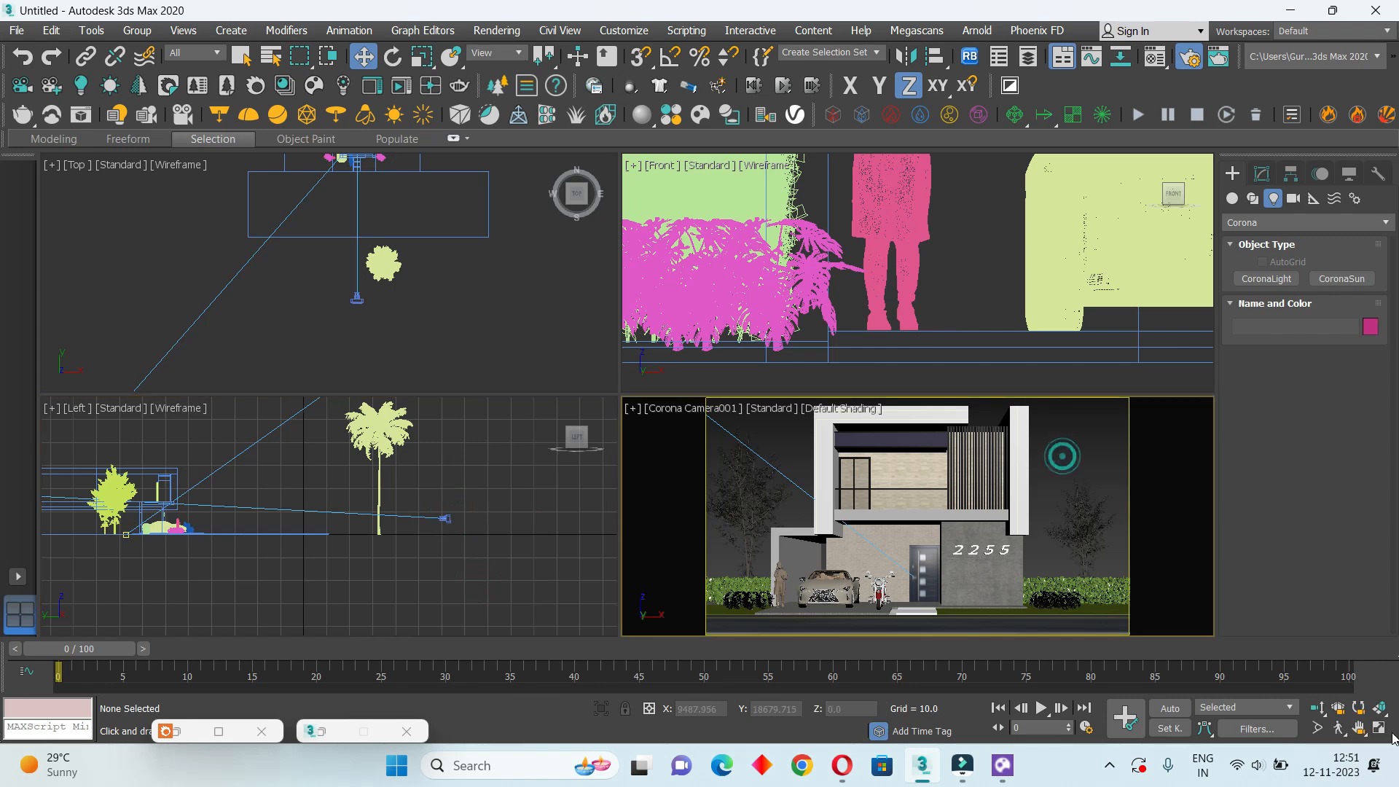
left_click(1382, 729)
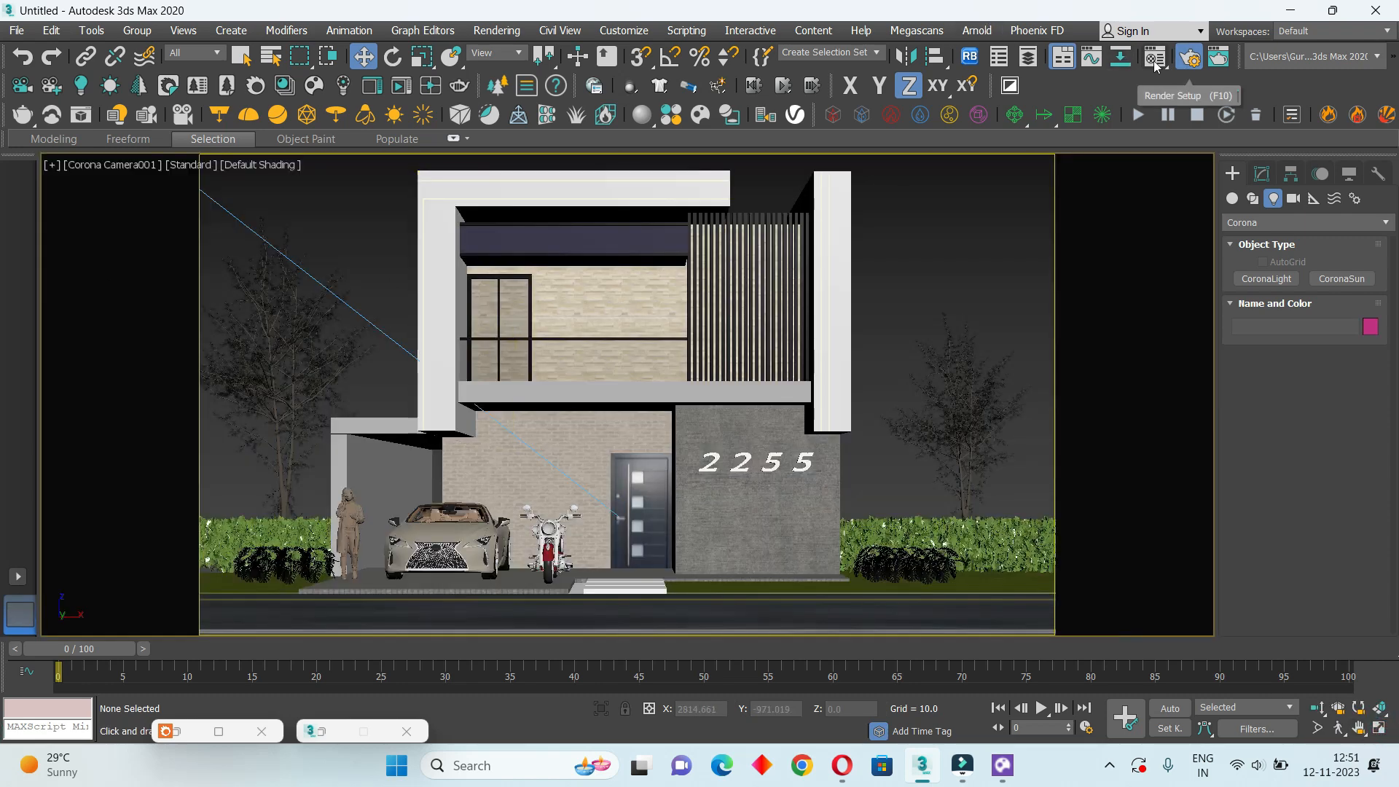
Start an interactive render from Render Setup's scene settings and inspect the facade as it resolves
left_click(1188, 58)
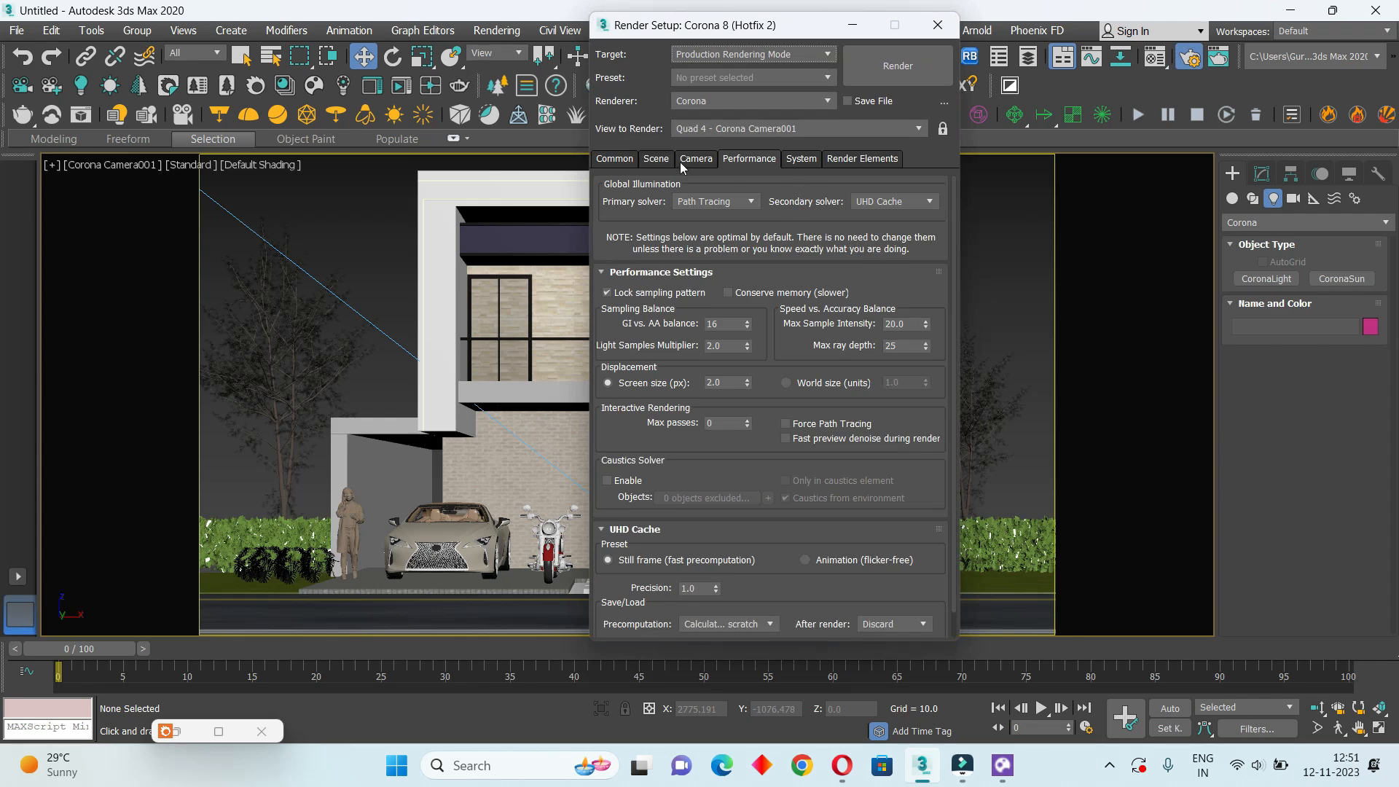
left_click(685, 159)
left_click(615, 159)
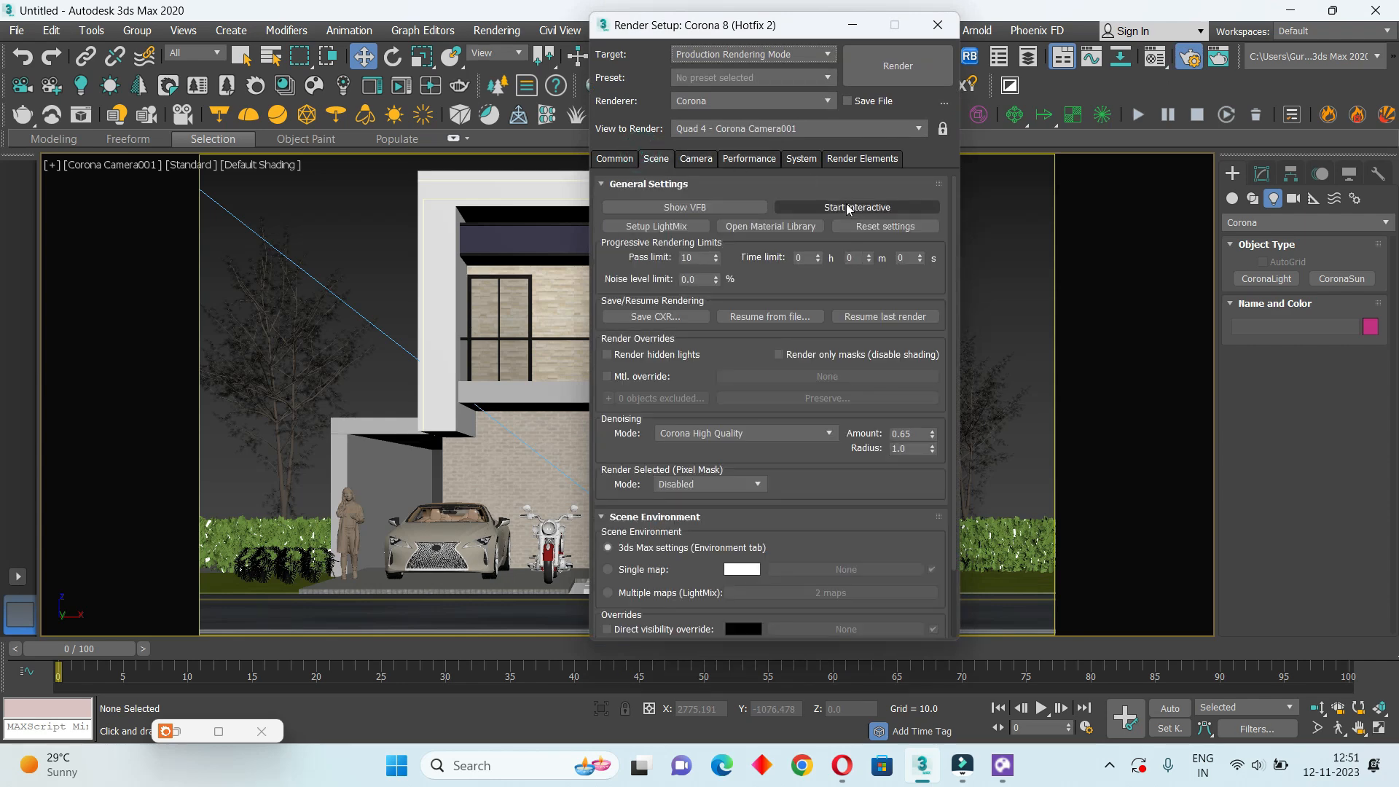
left_click(846, 204)
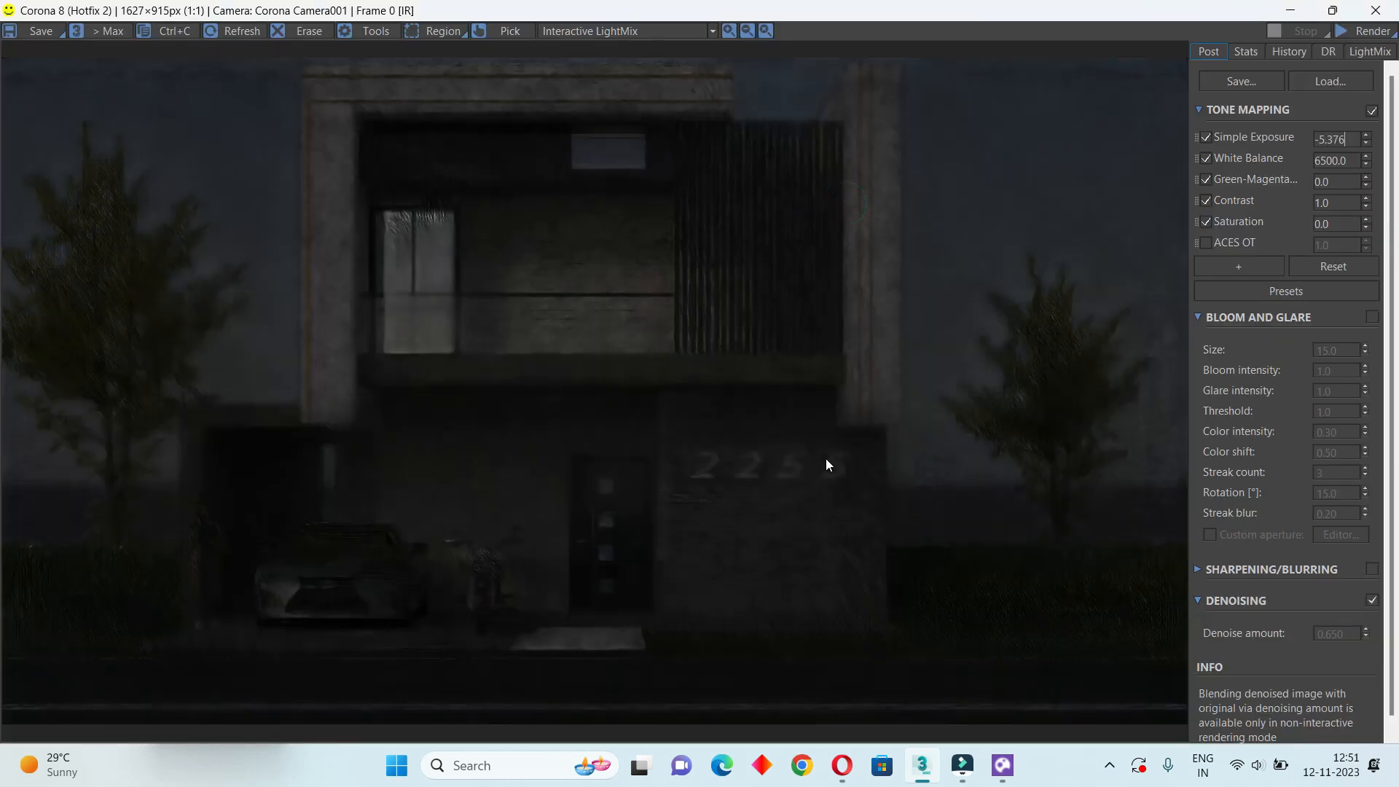
scroll(825, 458, "up", 2)
scroll(827, 460, "up", 1)
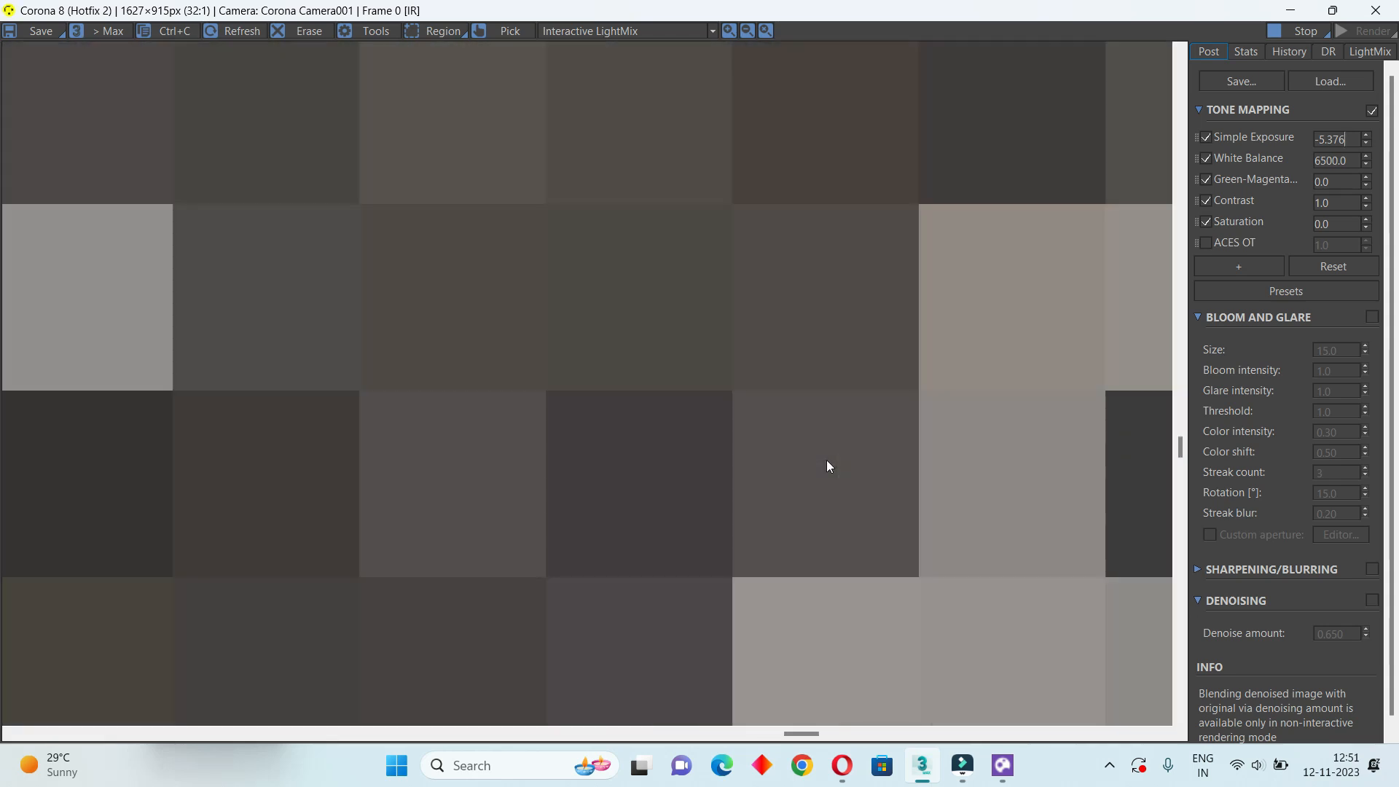
scroll(827, 461, "down", 2)
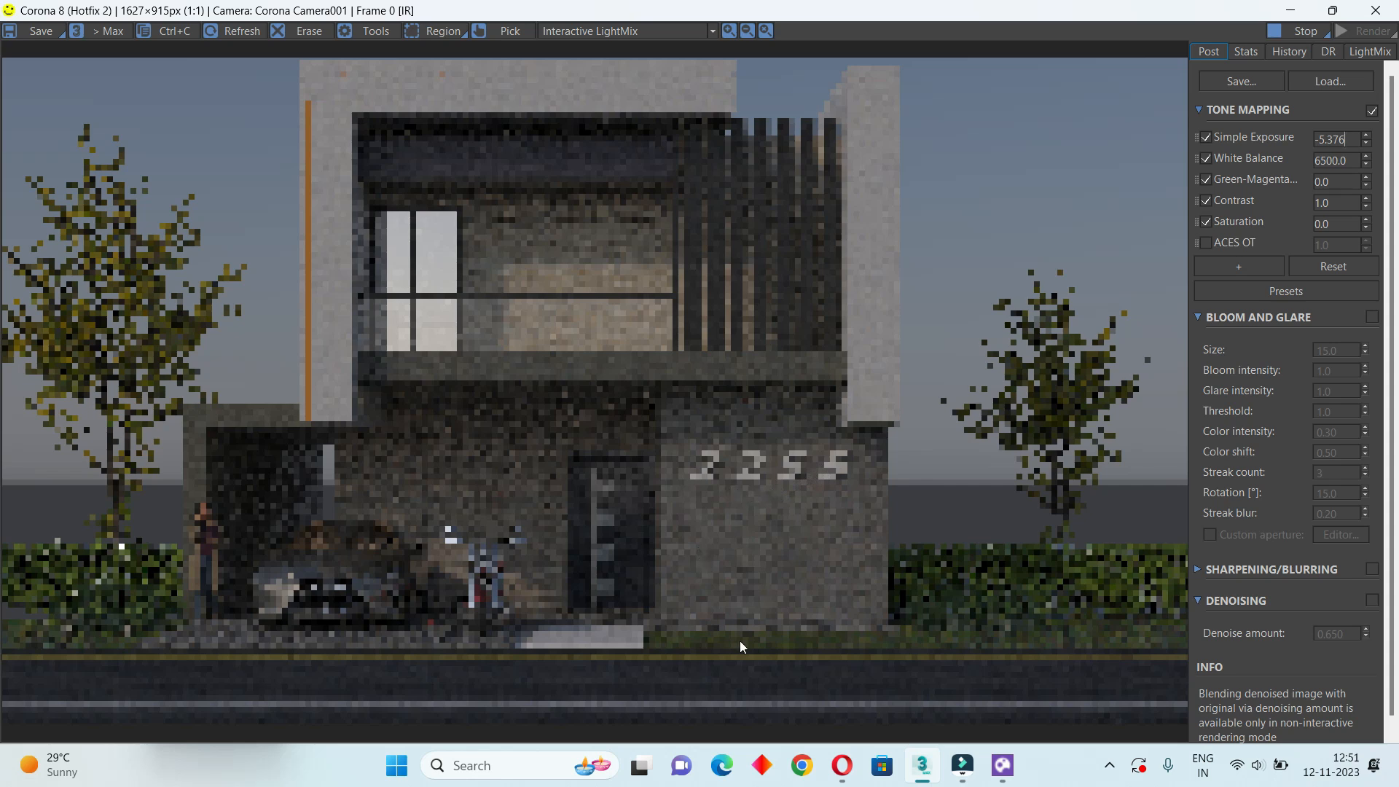
scroll(740, 640, "up", 5)
scroll(824, 457, "down", 3)
scroll(855, 457, "down", 2)
Set the LightMix intensity of all three 3dSolid lights to 3
left_click(1360, 54)
left_click_drag(1346, 142, 1300, 142)
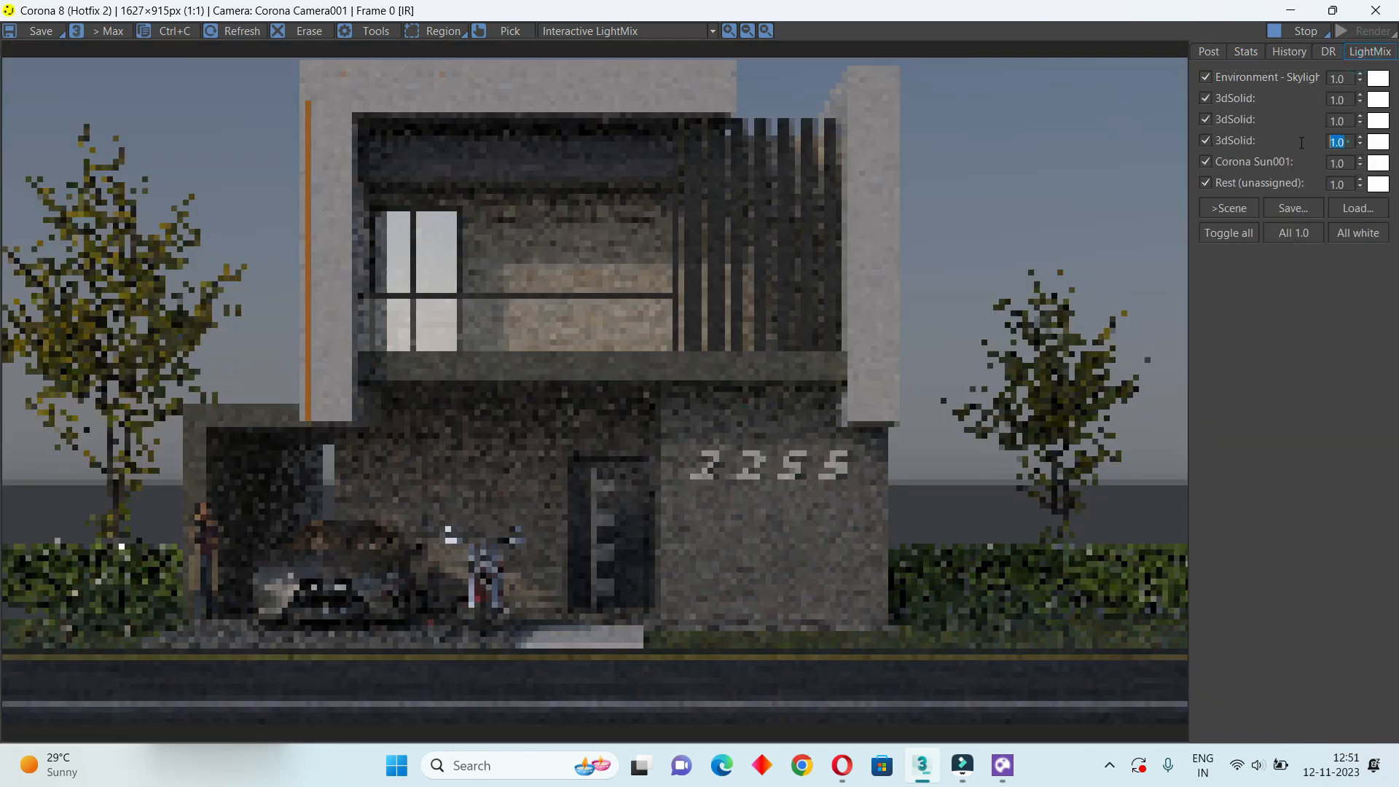
type("3")
key("Return")
left_click_drag(1346, 121, 1257, 125)
type("3")
key("Return")
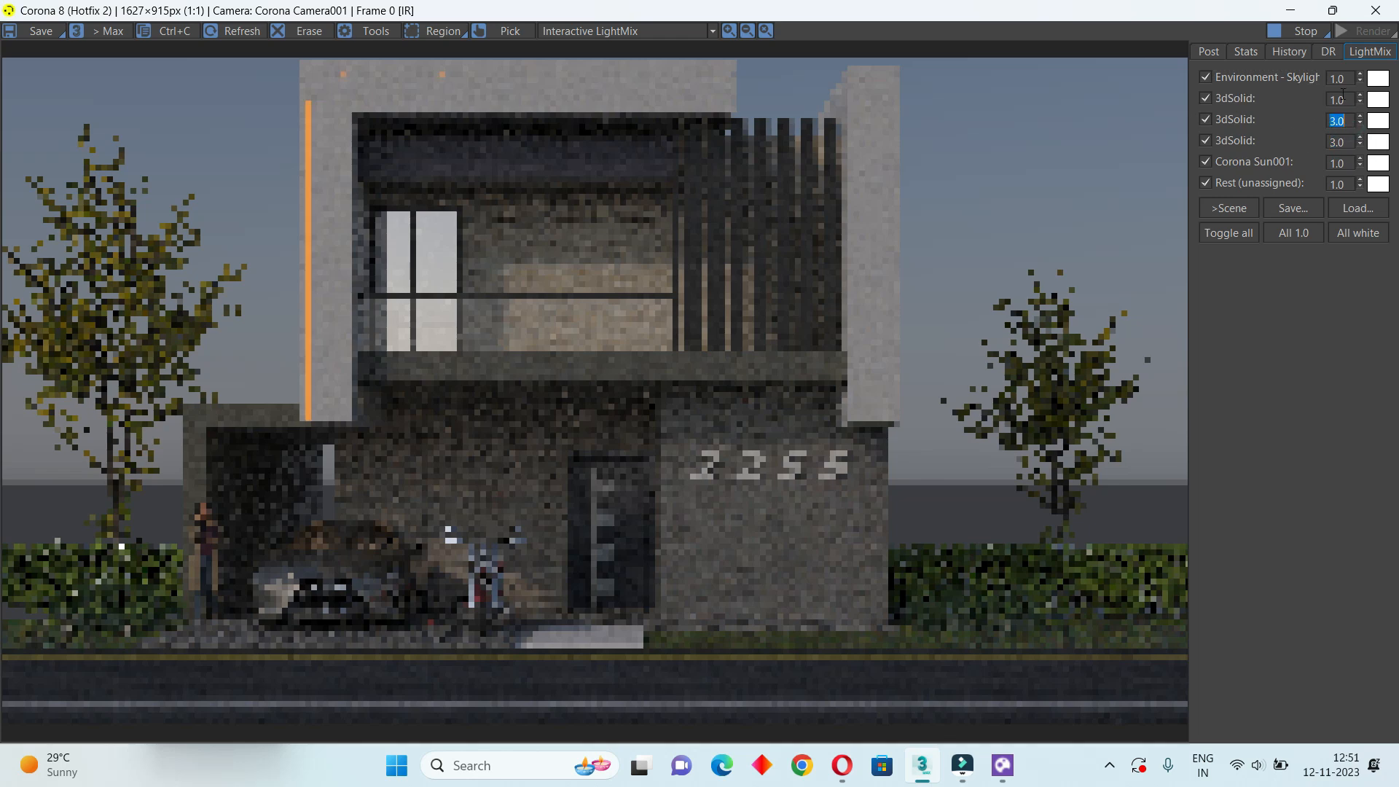
left_click_drag(1343, 93, 1295, 97)
type("3")
key("Return")
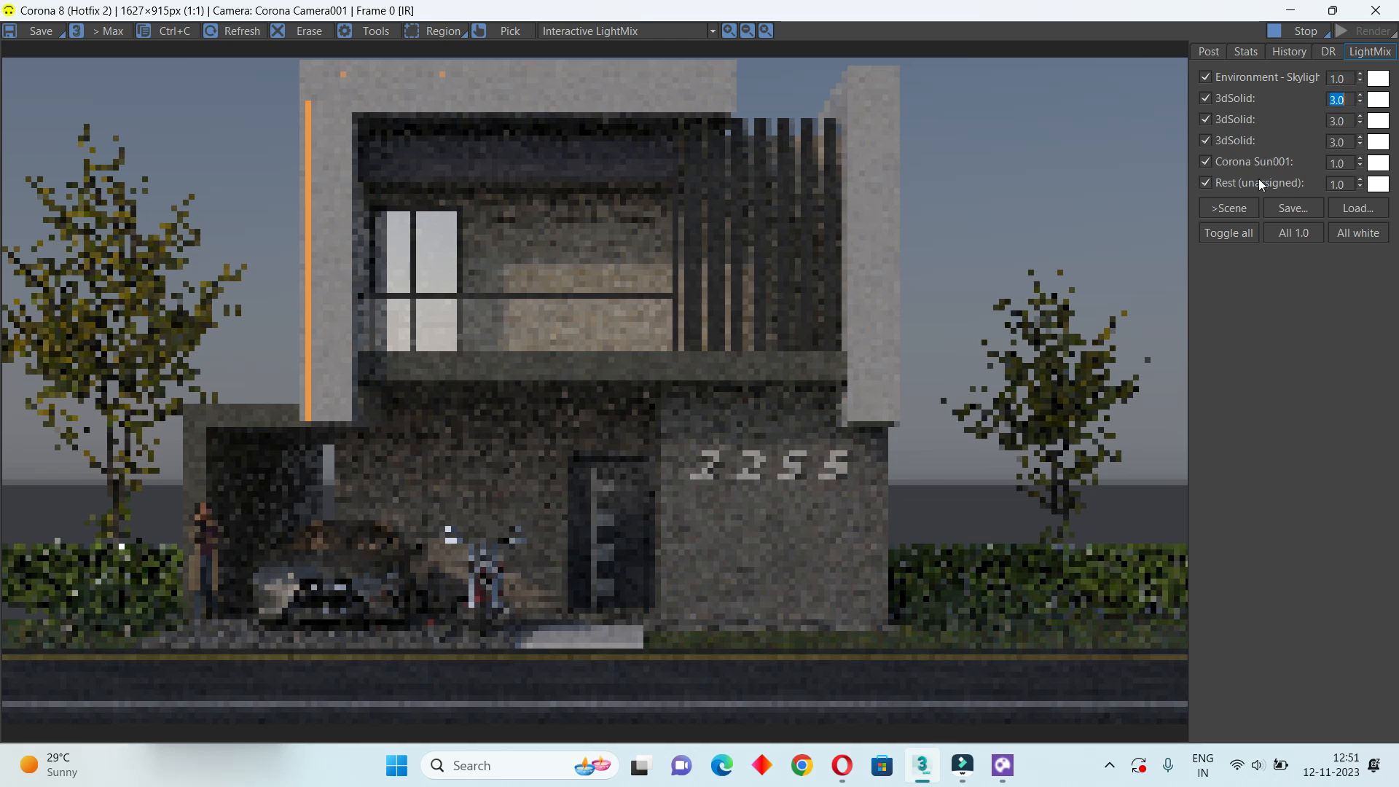
Examine the interactive render closely around the balcony, vertical slats, LED strips and house number
scroll(449, 582, "up", 5)
scroll(351, 523, "down", 5)
scroll(898, 184, "up", 3)
scroll(828, 340, "down", 3)
scroll(721, 321, "up", 3)
scroll(610, 306, "down", 3)
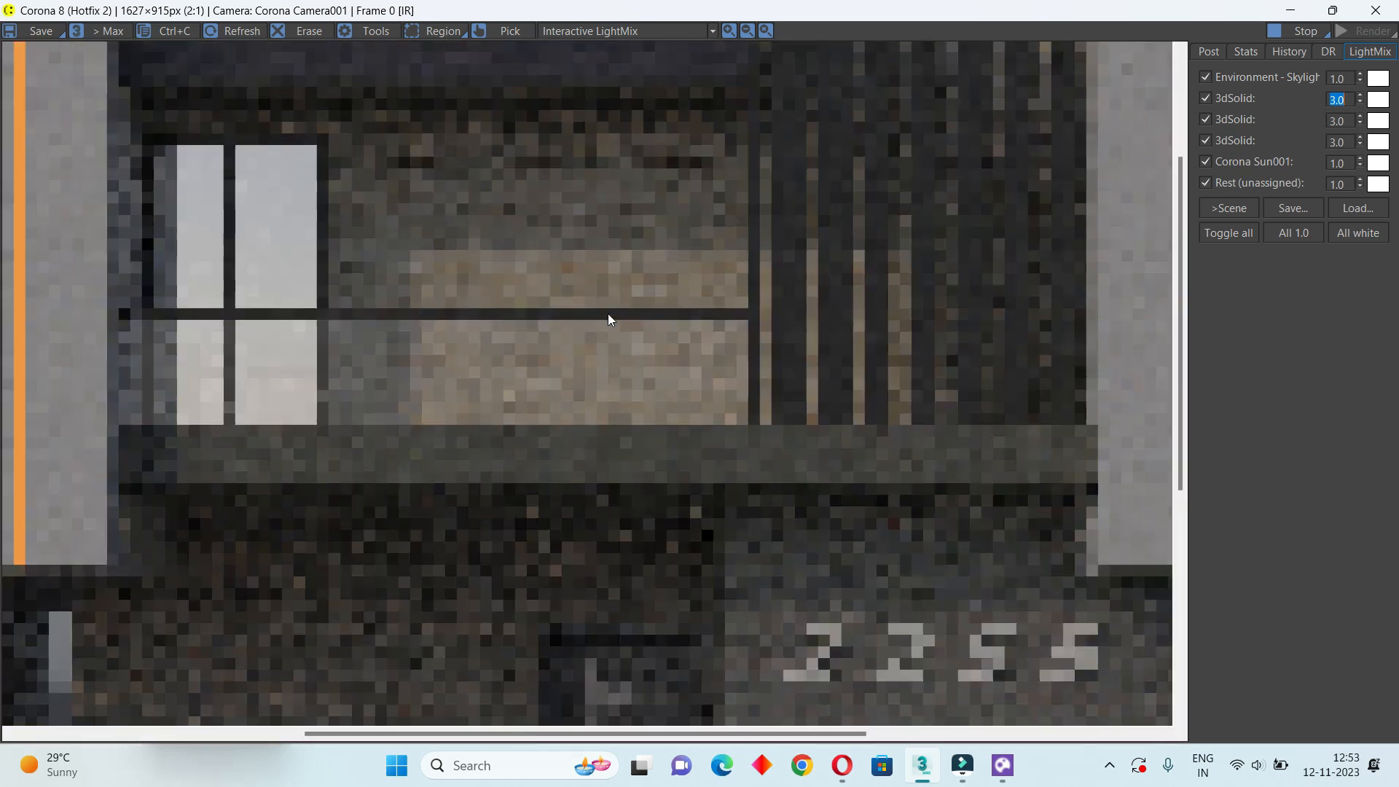
scroll(955, 553, "up", 2)
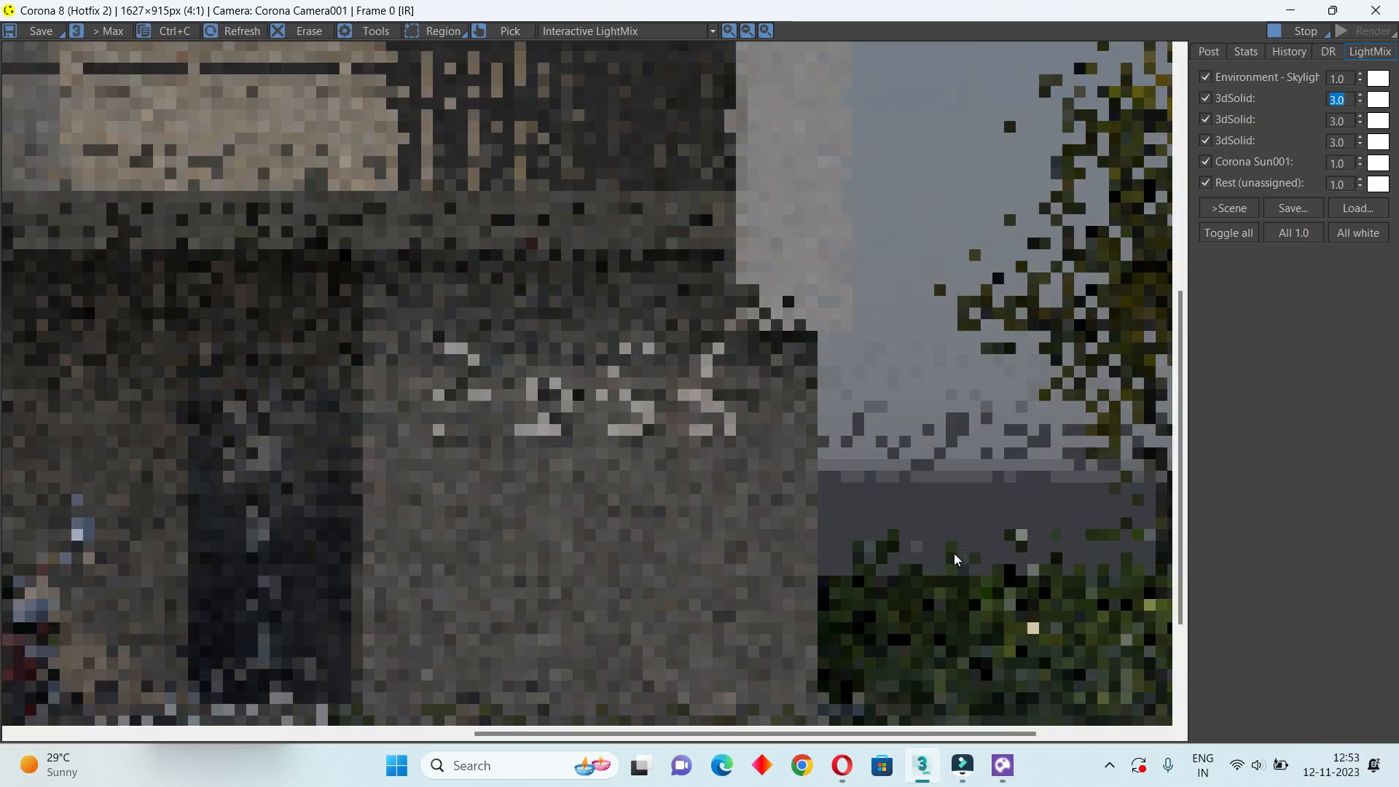
scroll(951, 553, "down", 1)
scroll(952, 554, "down", 2)
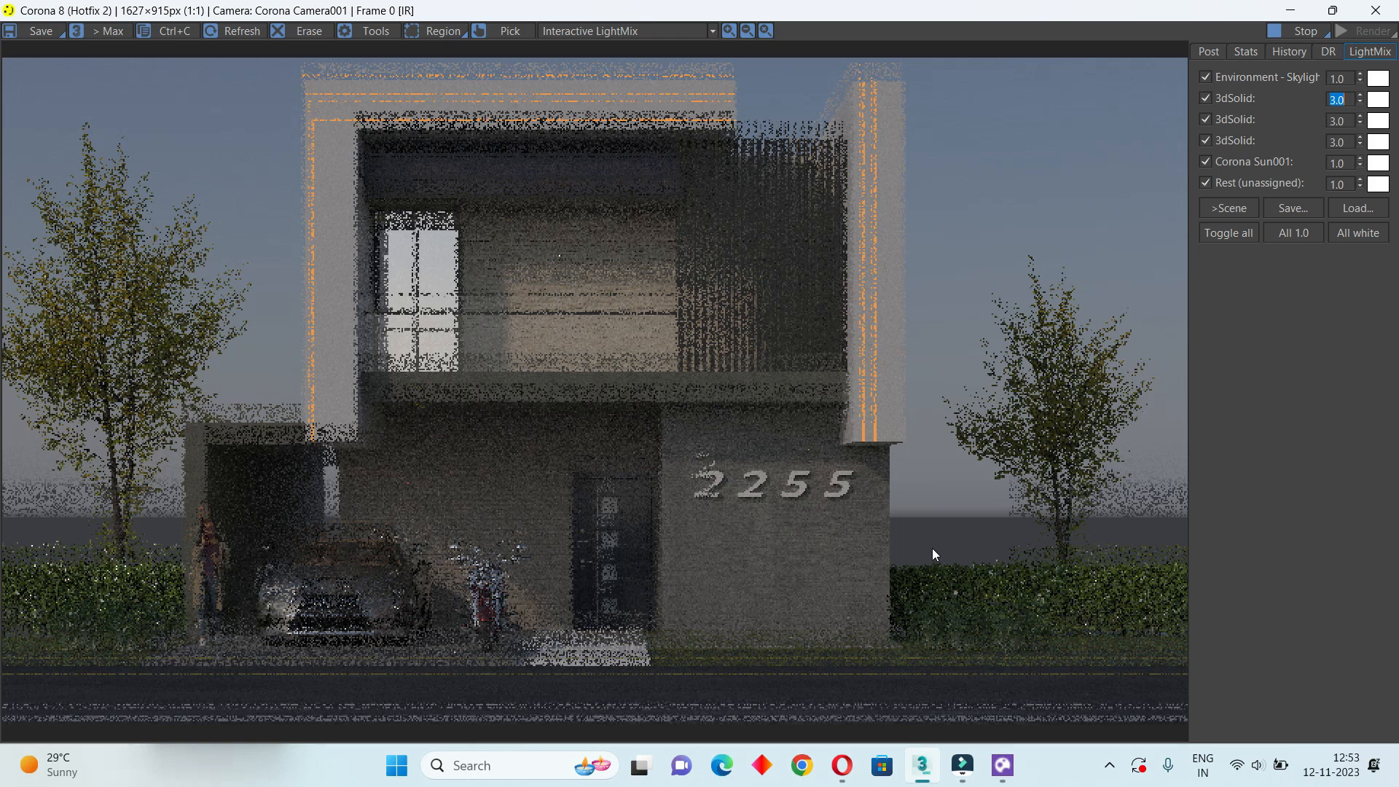
scroll(729, 284, "up", 2)
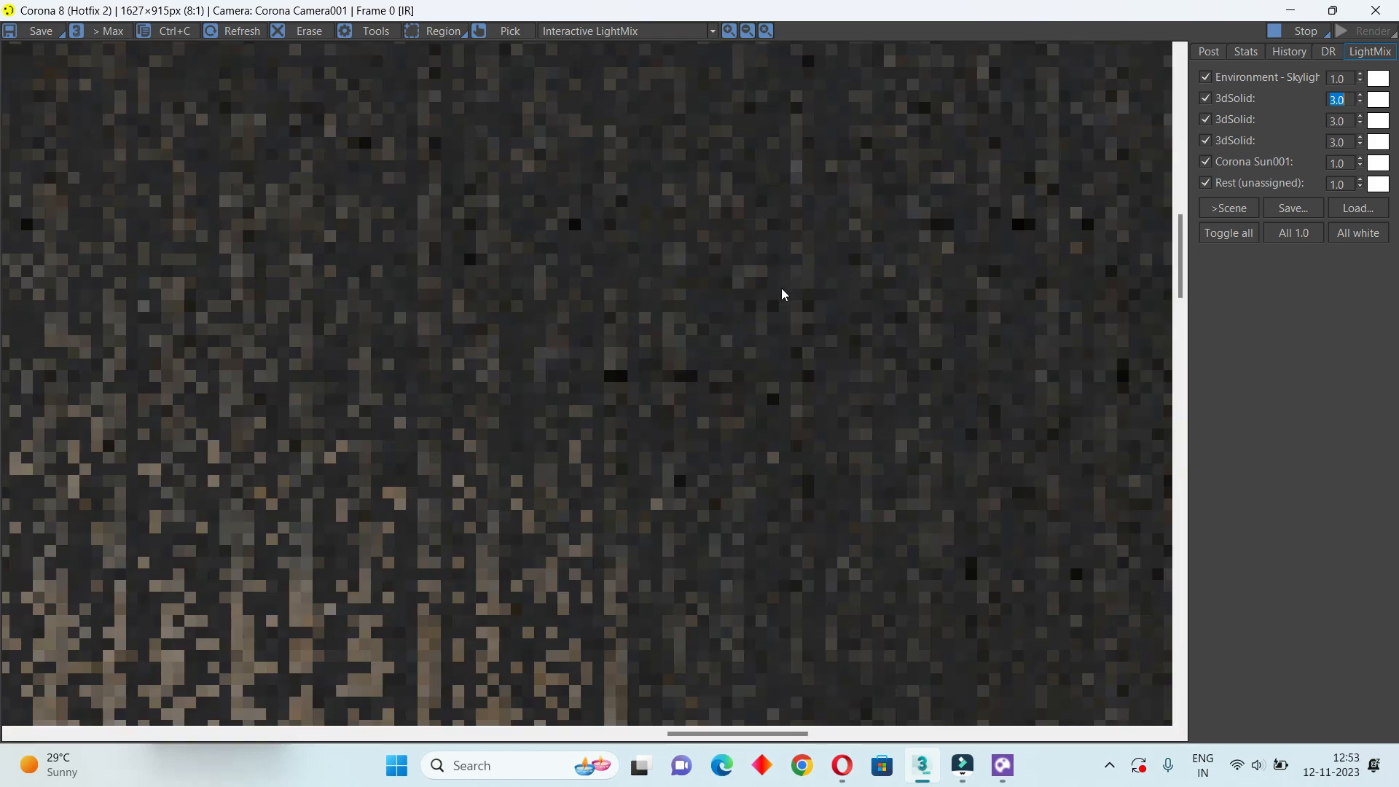
scroll(757, 341, "down", 1)
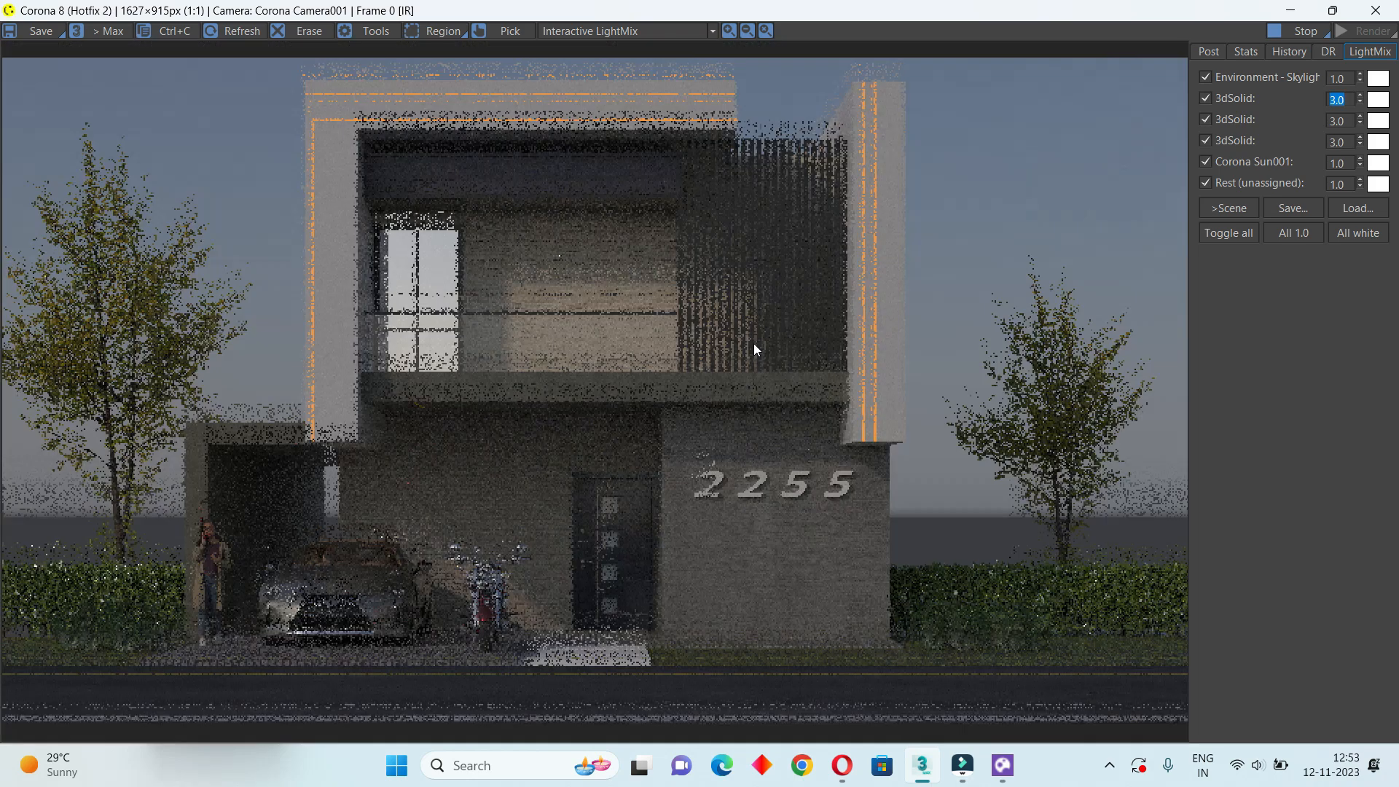
Add LUT and Reinhard Highlight Compression operators to the tone mapping and enable the LUT
left_click(1245, 52)
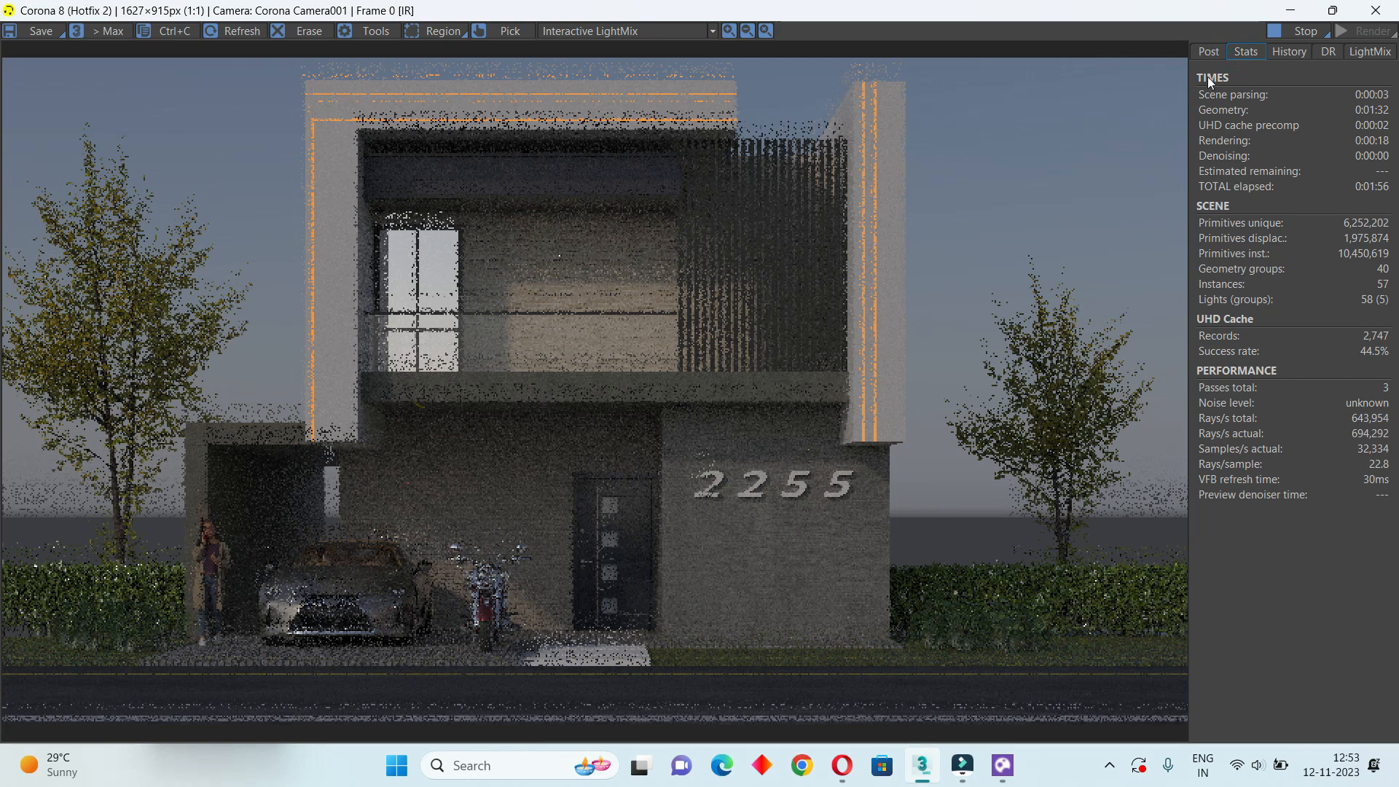
left_click(1209, 52)
left_click(1249, 264)
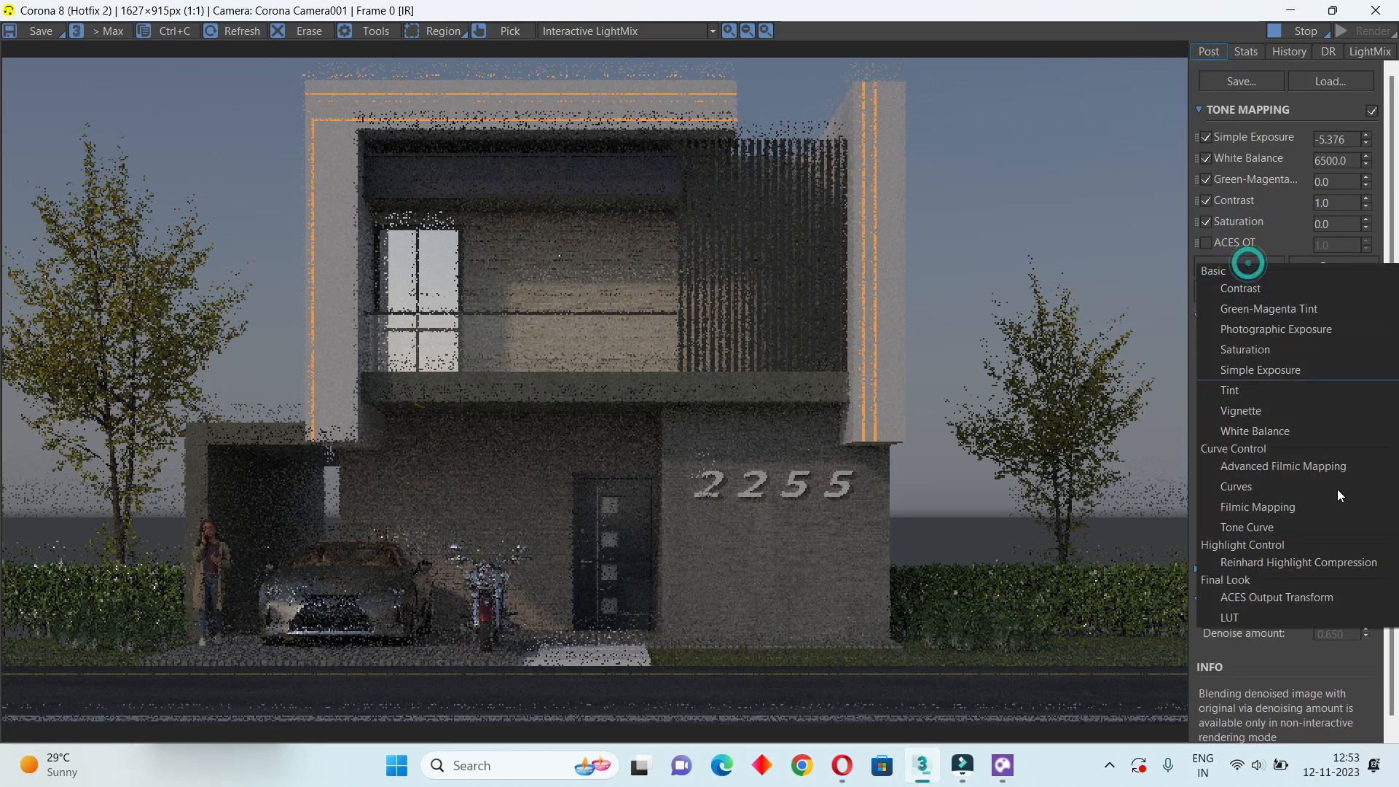
left_click(1215, 619)
left_click(1213, 287)
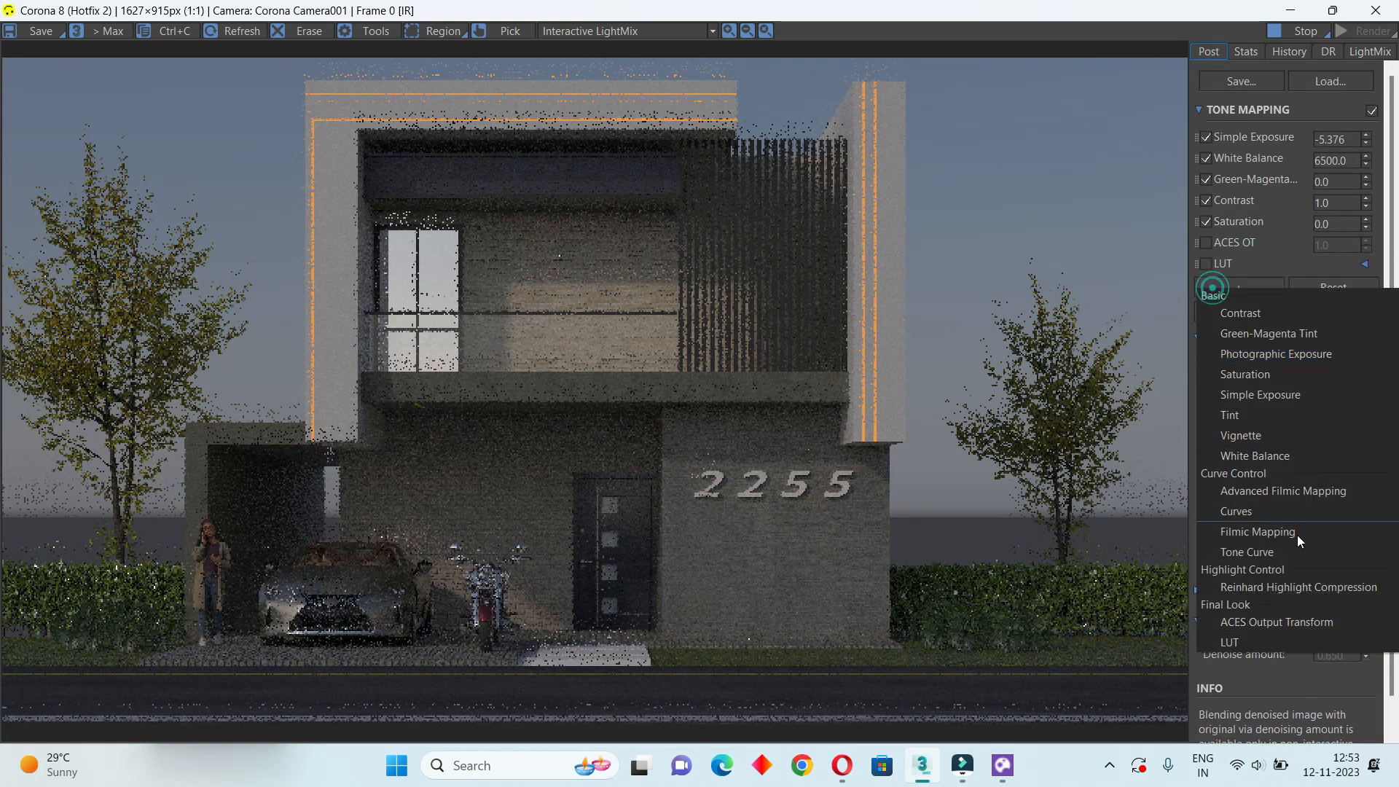
left_click(1285, 587)
left_click(1207, 264)
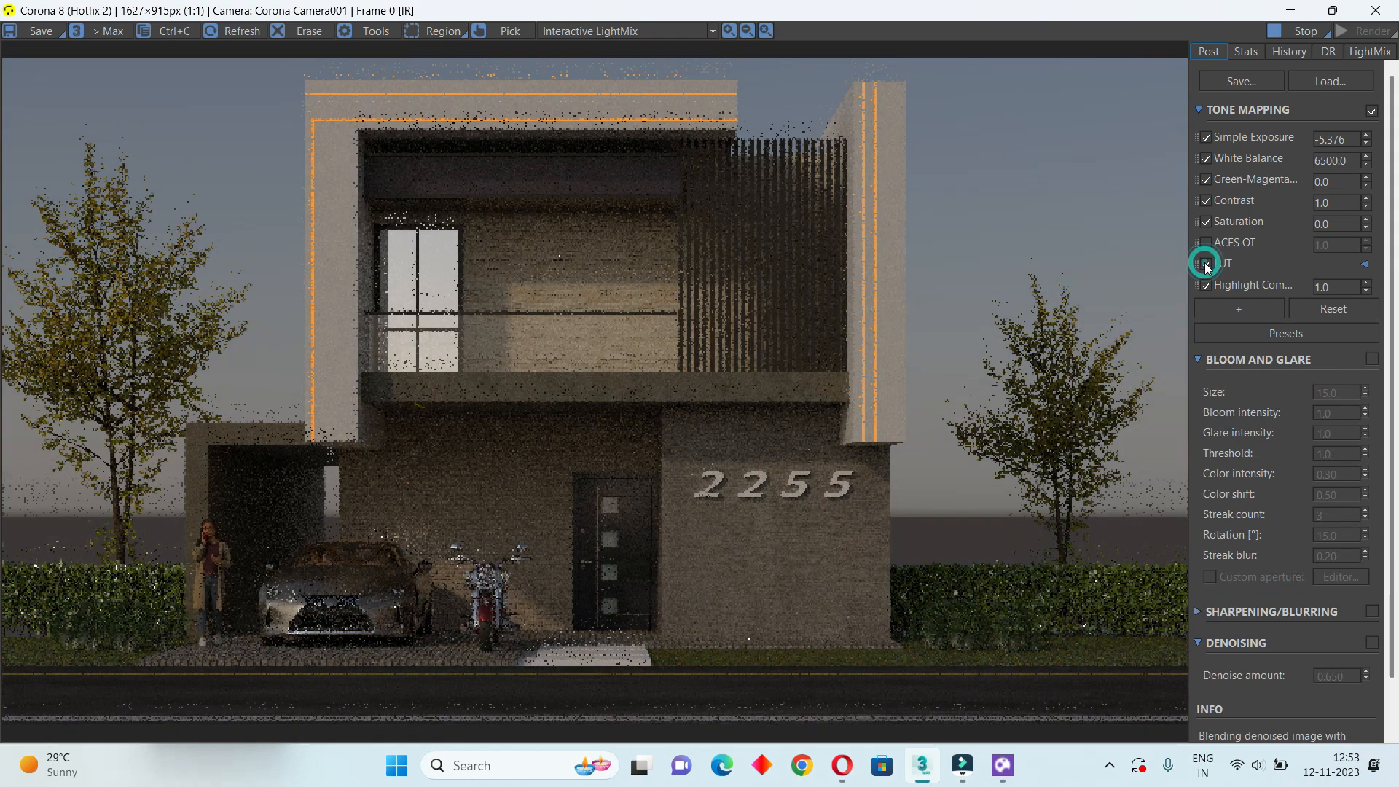
Lower the tone mapping's White Balance to 5525.726 and check the balcony window area
left_click_drag(1366, 162, 1369, 192)
scroll(332, 303, "up", 4)
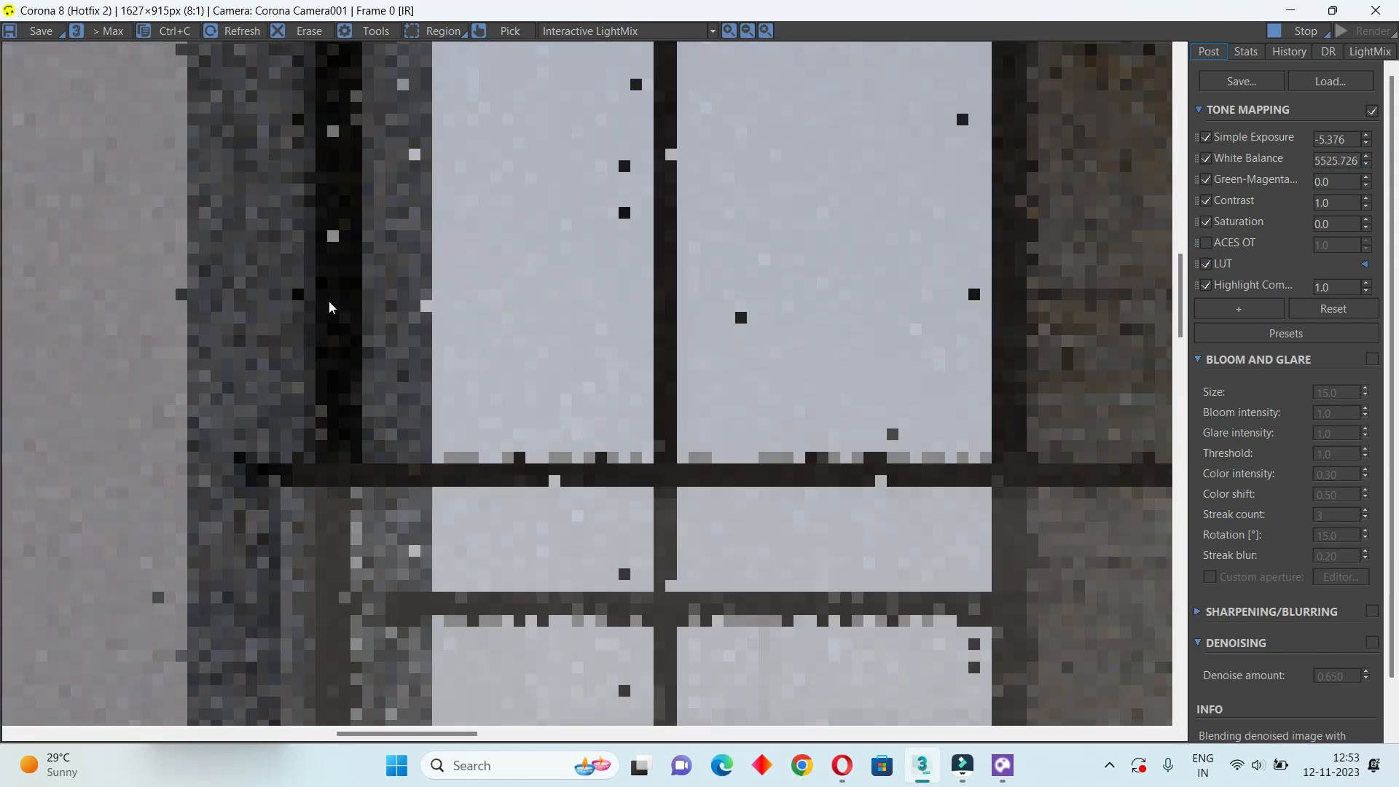
scroll(338, 303, "down", 3)
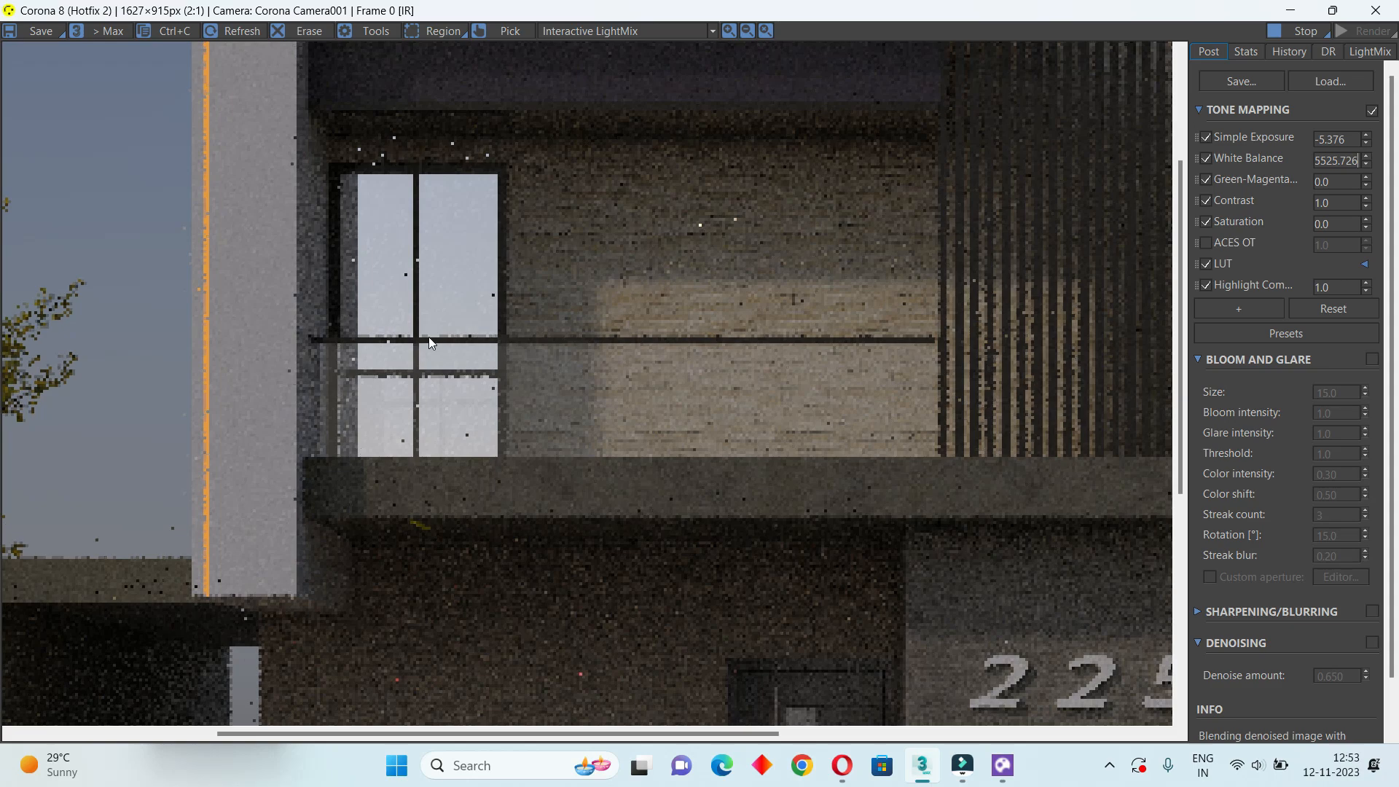
scroll(576, 400, "down", 2)
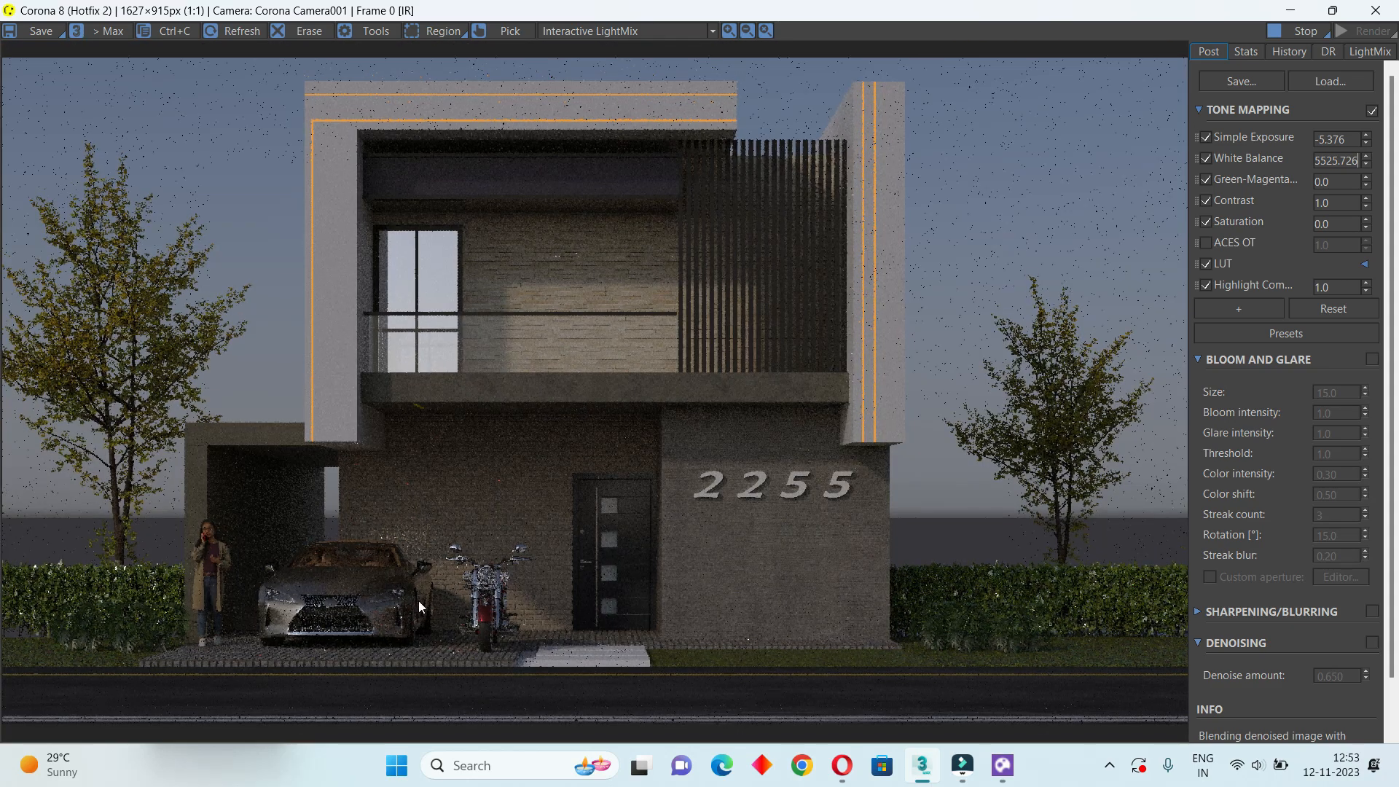
Raise the tone mapping's Simple Exposure to -4.767, then close the interactive render and Render Setup
scroll(416, 605, "up", 4)
scroll(417, 605, "down", 3)
scroll(866, 144, "up", 1)
scroll(983, 142, "up", 3)
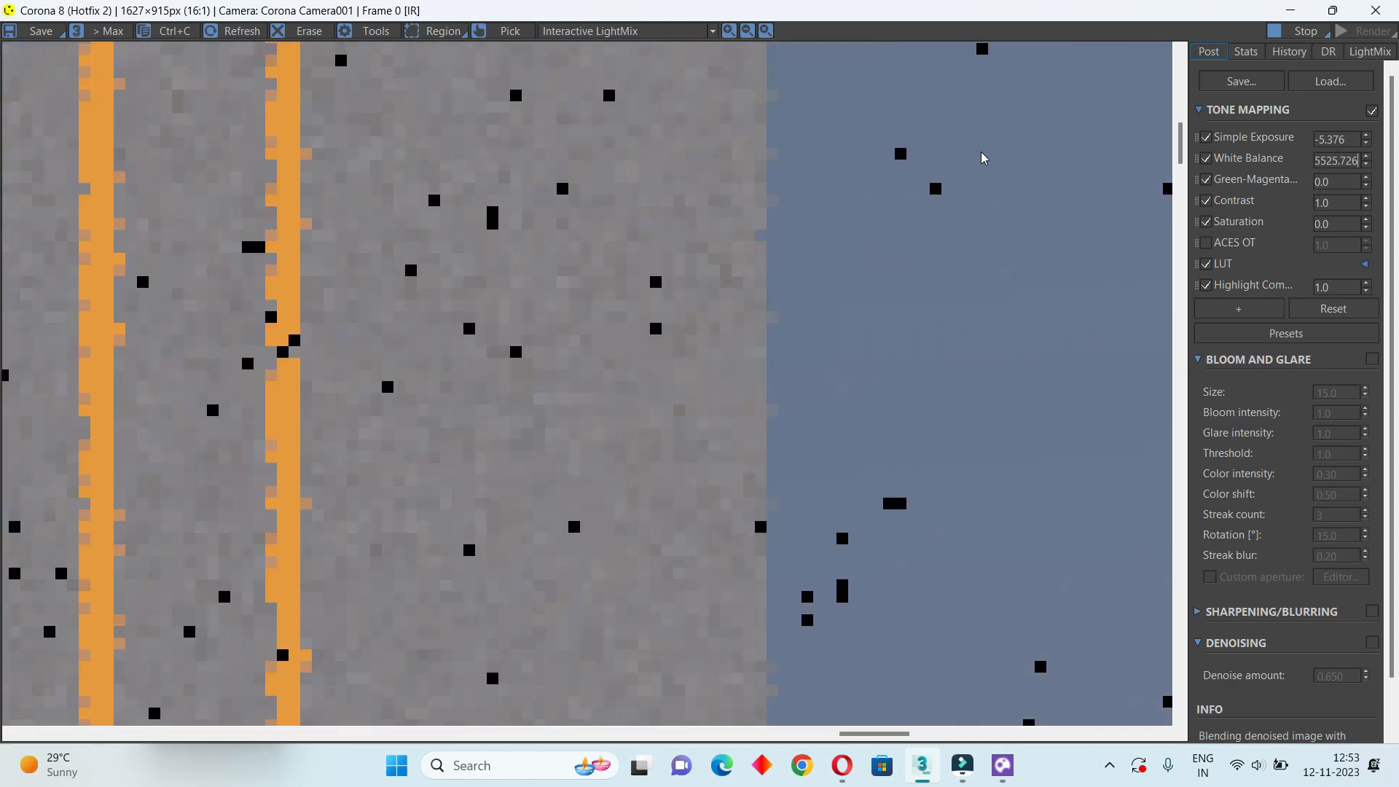
scroll(982, 158, "down", 4)
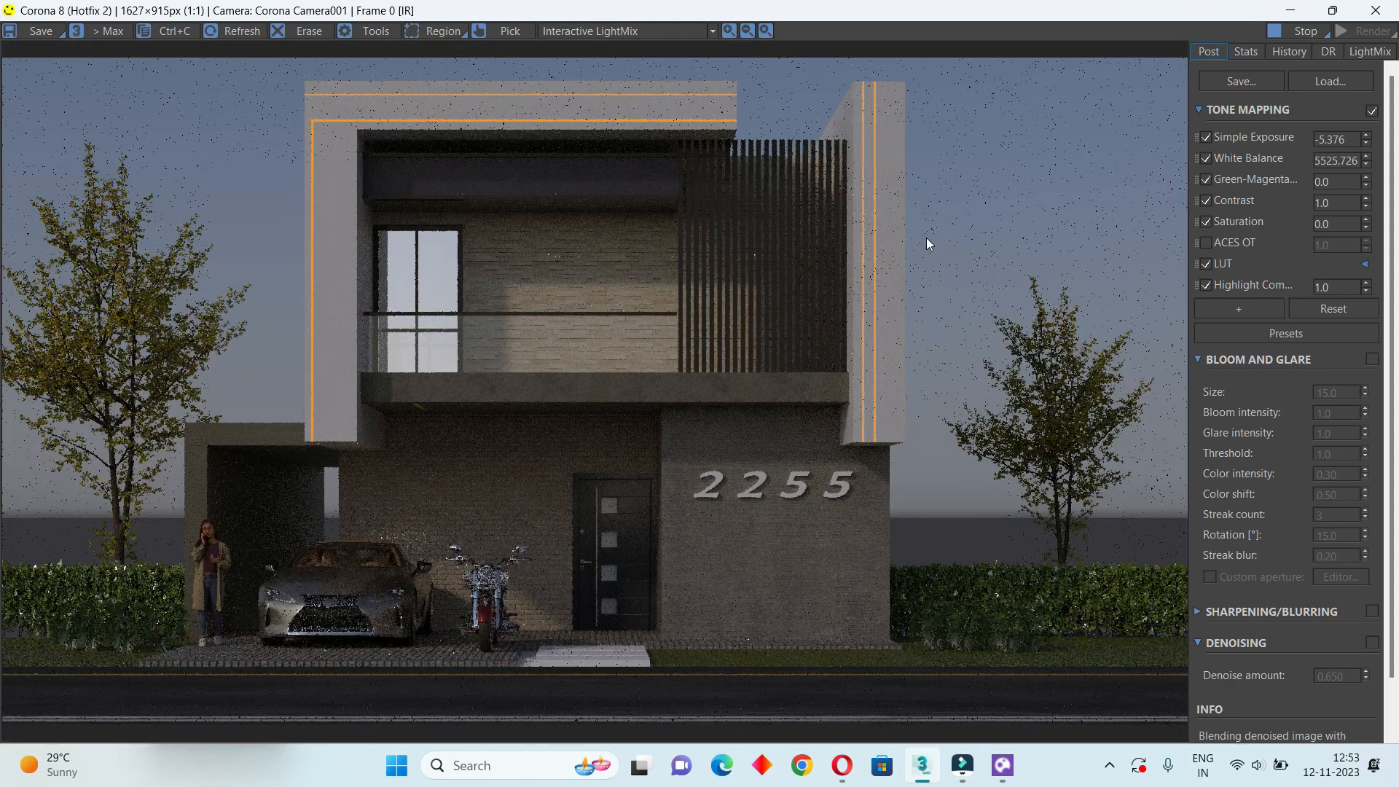
left_click_drag(1367, 140, 1365, 114)
scroll(943, 299, "up", 1)
scroll(806, 297, "down", 1)
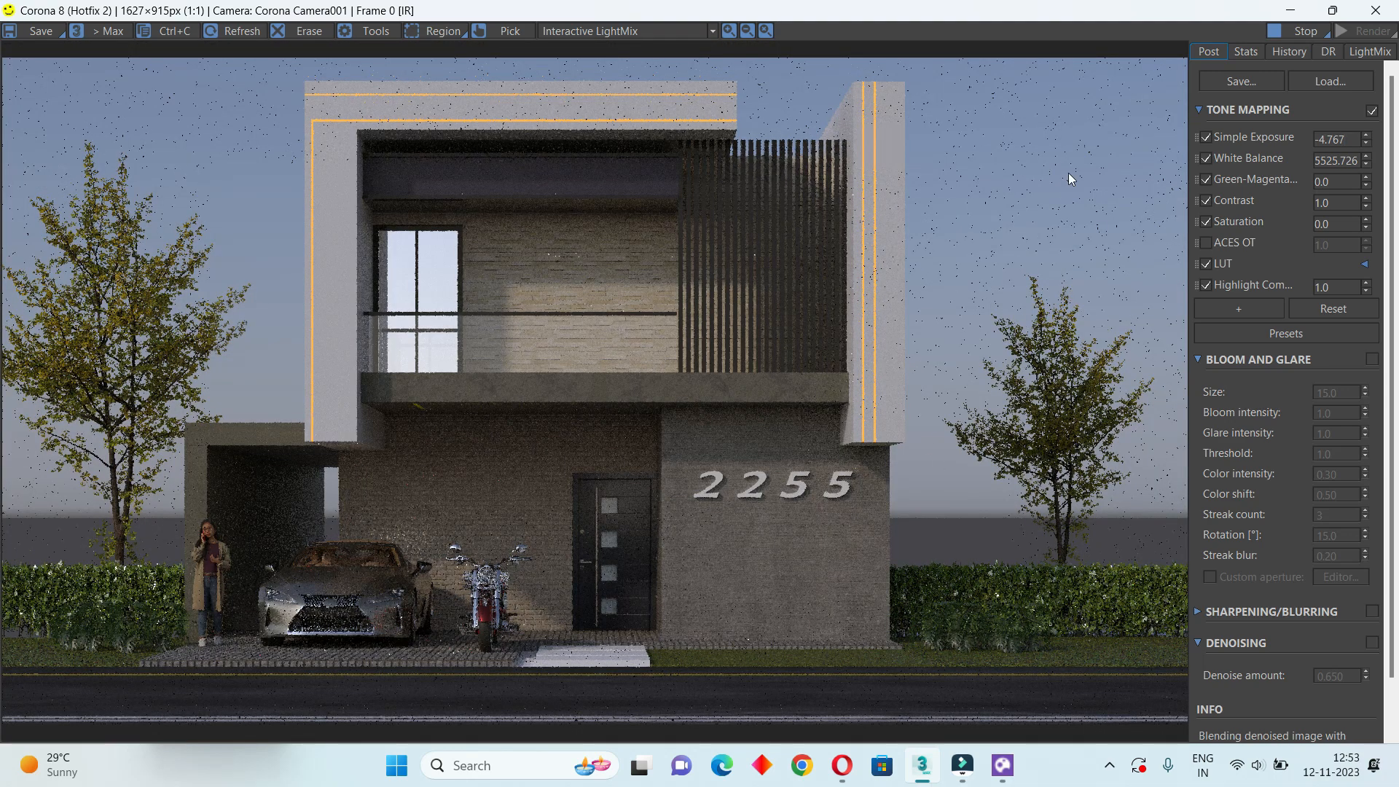
left_click(1375, 10)
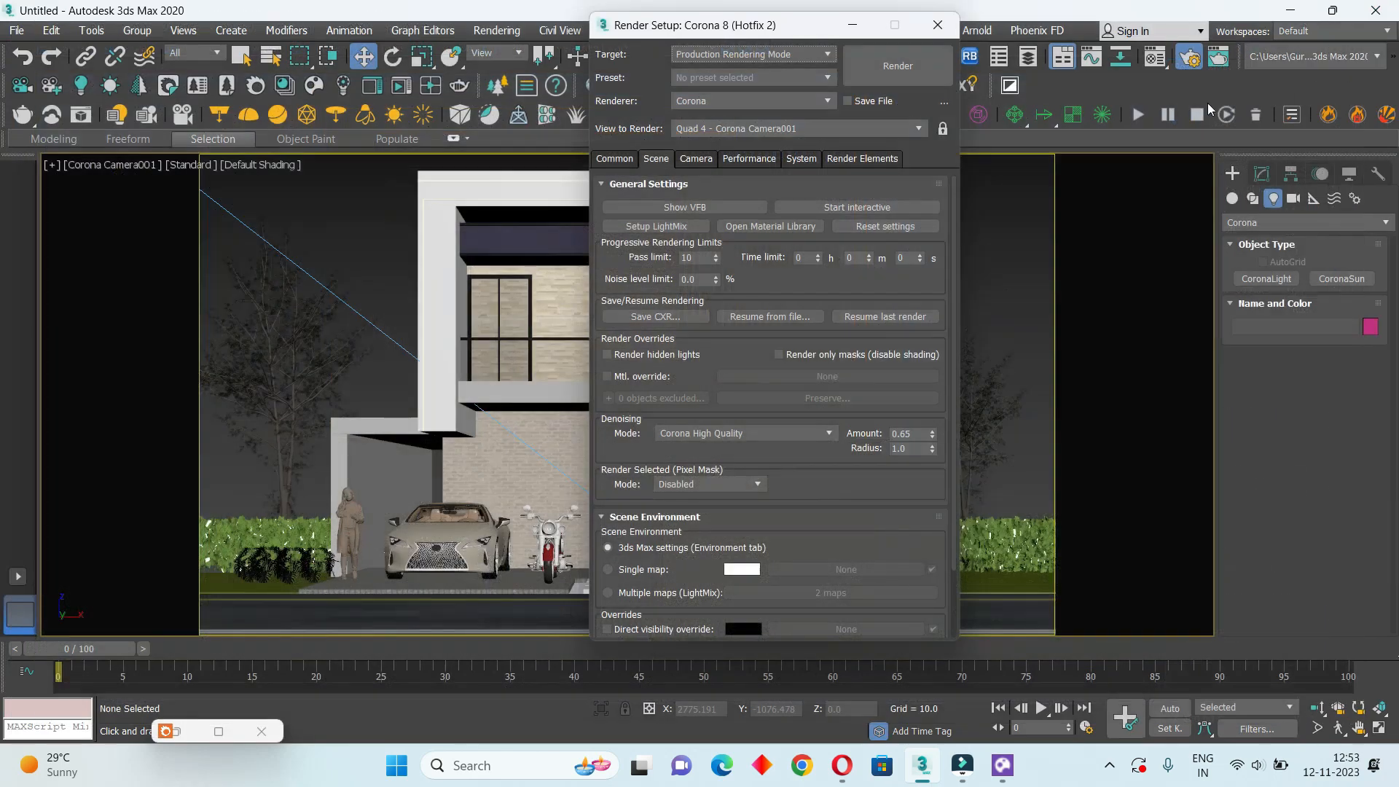
left_click(938, 25)
Move the Areca palm behind the camera in the top view, to about X 3127, Y -751
left_click(1380, 728)
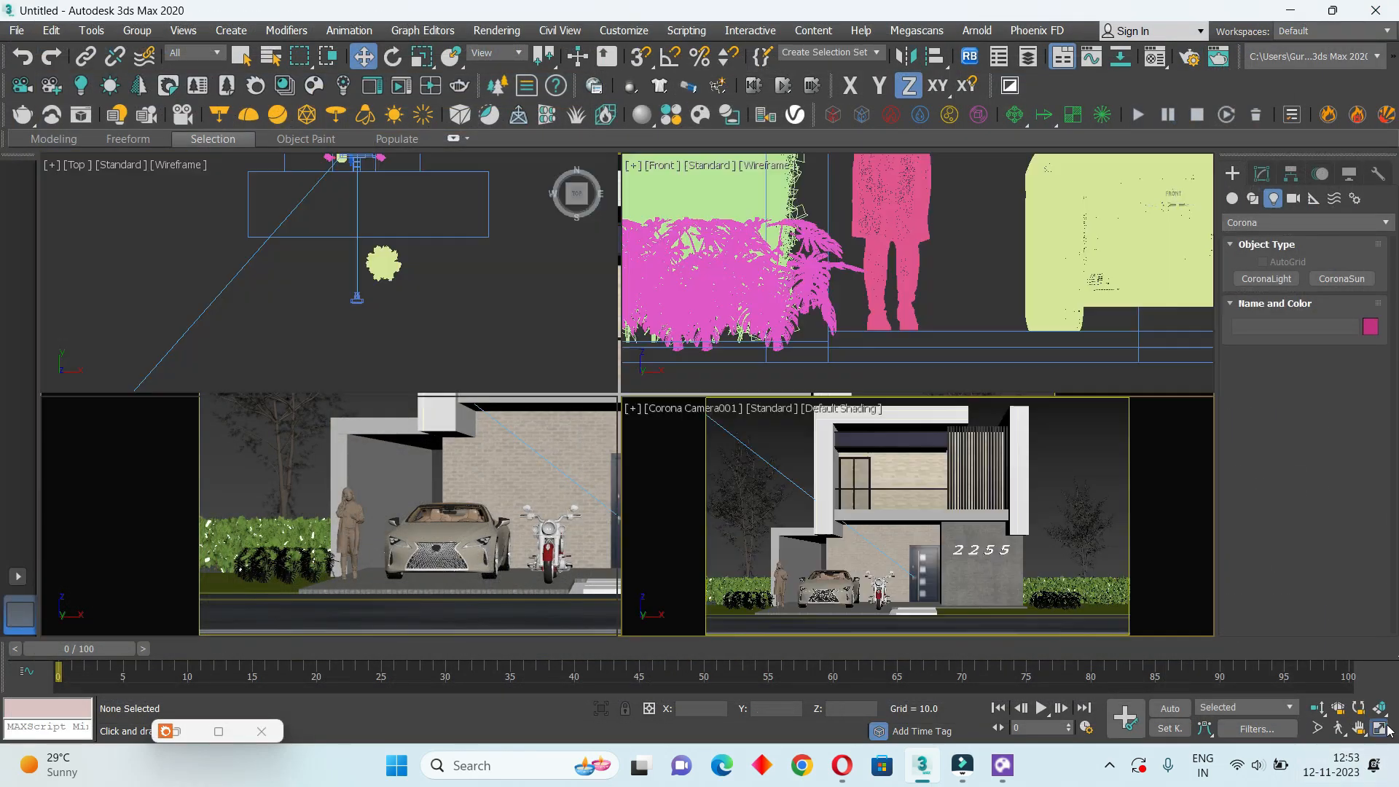
left_click(393, 263)
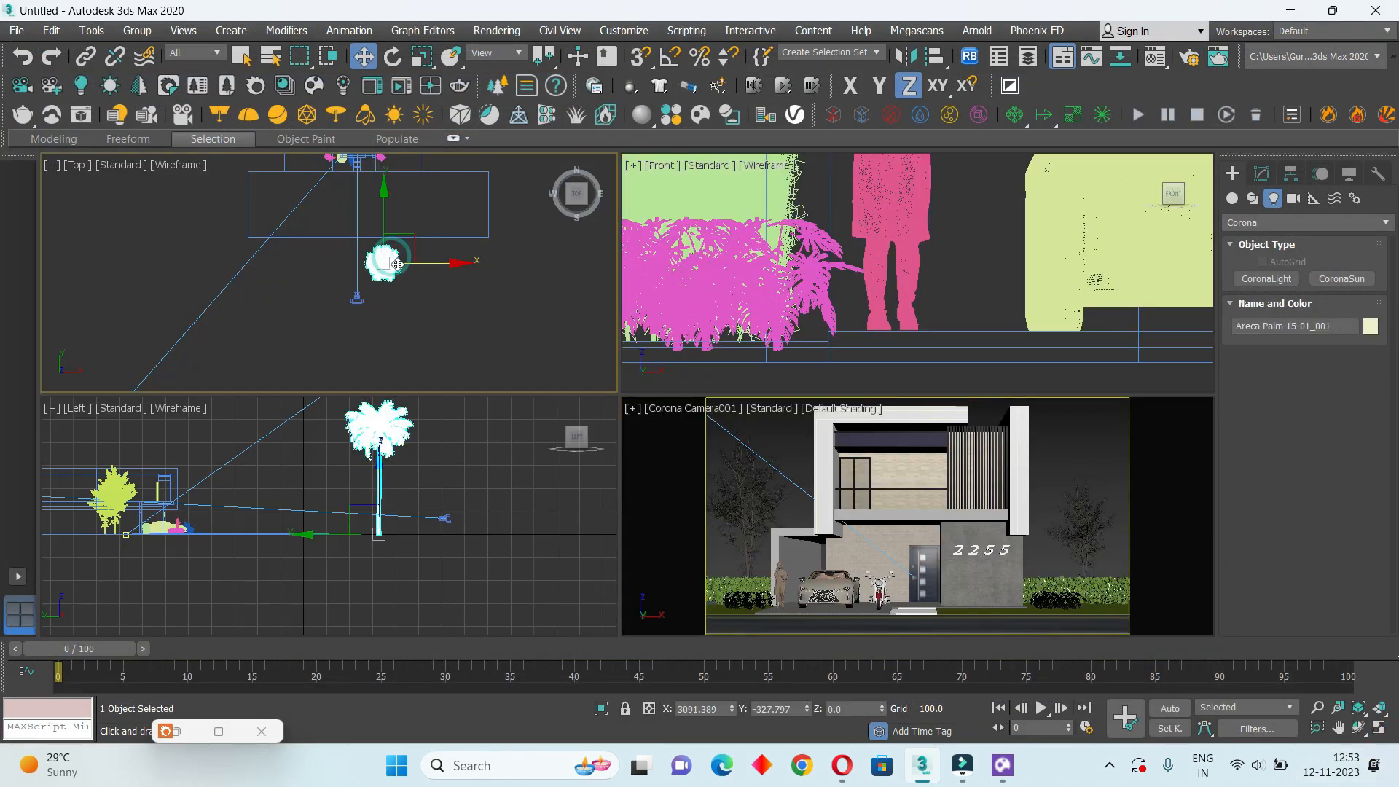
key("F5")
left_click_drag(398, 264, 397, 320)
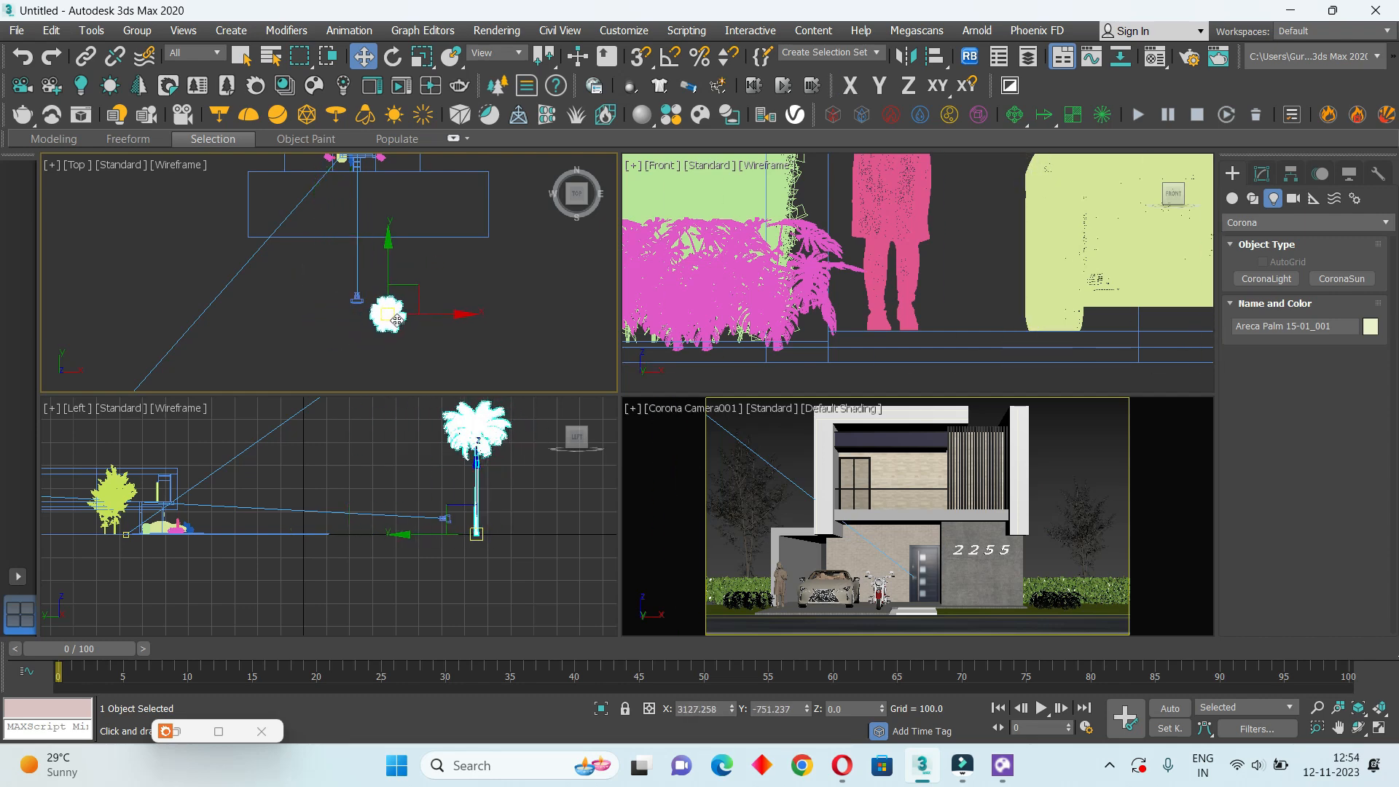
left_click(1096, 461)
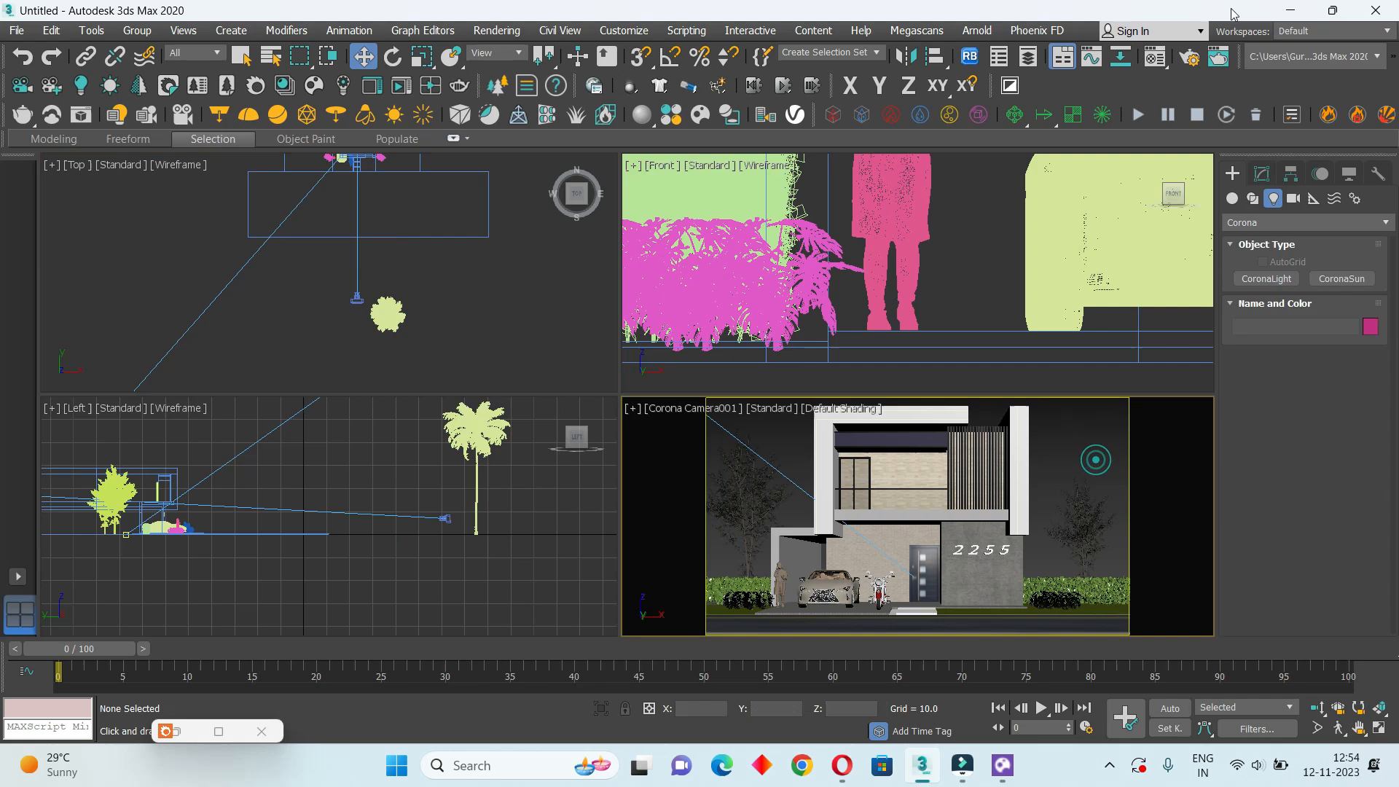
Start a Corona interactive render, restore the frame buffer to a floating window, and lock the rendered view to Corona Camera001
left_click(1190, 58)
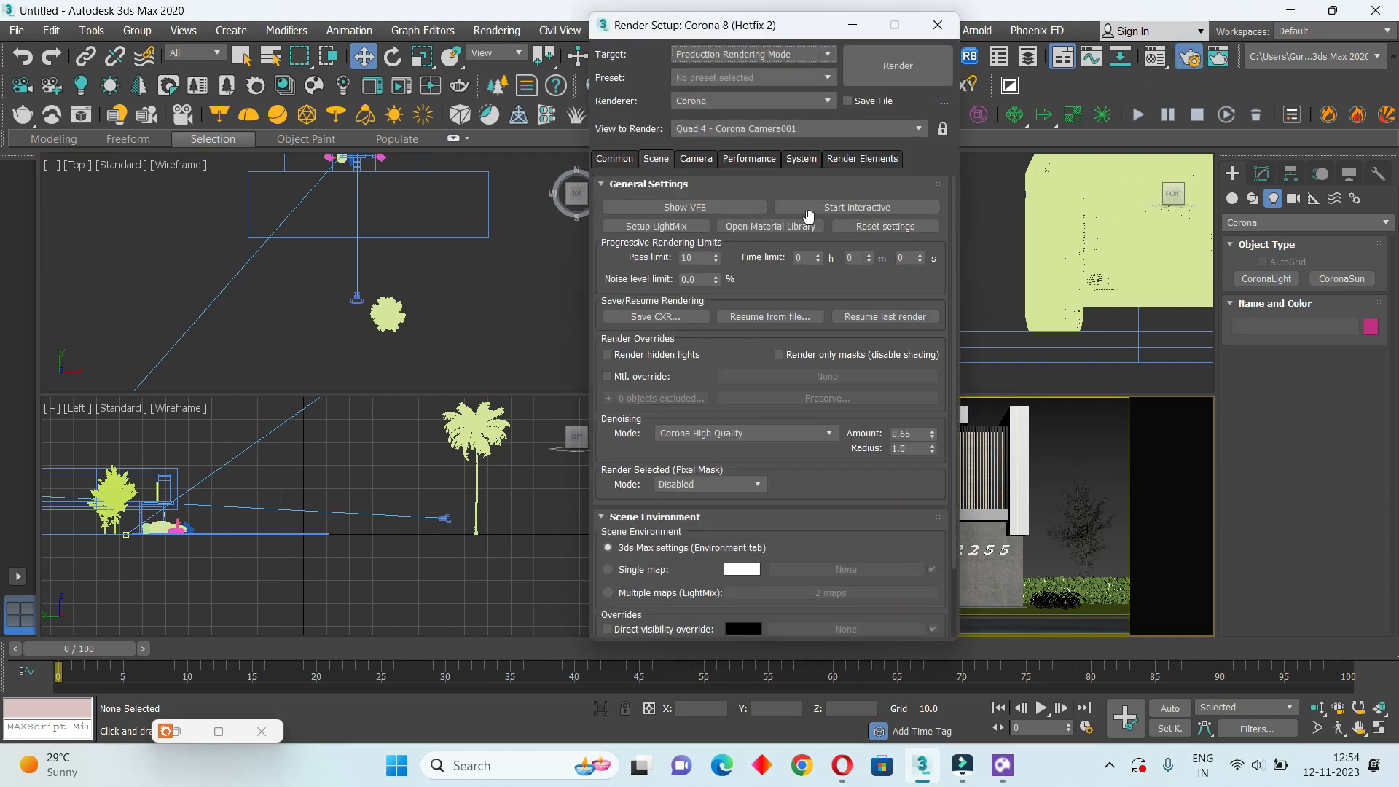
left_click(808, 212)
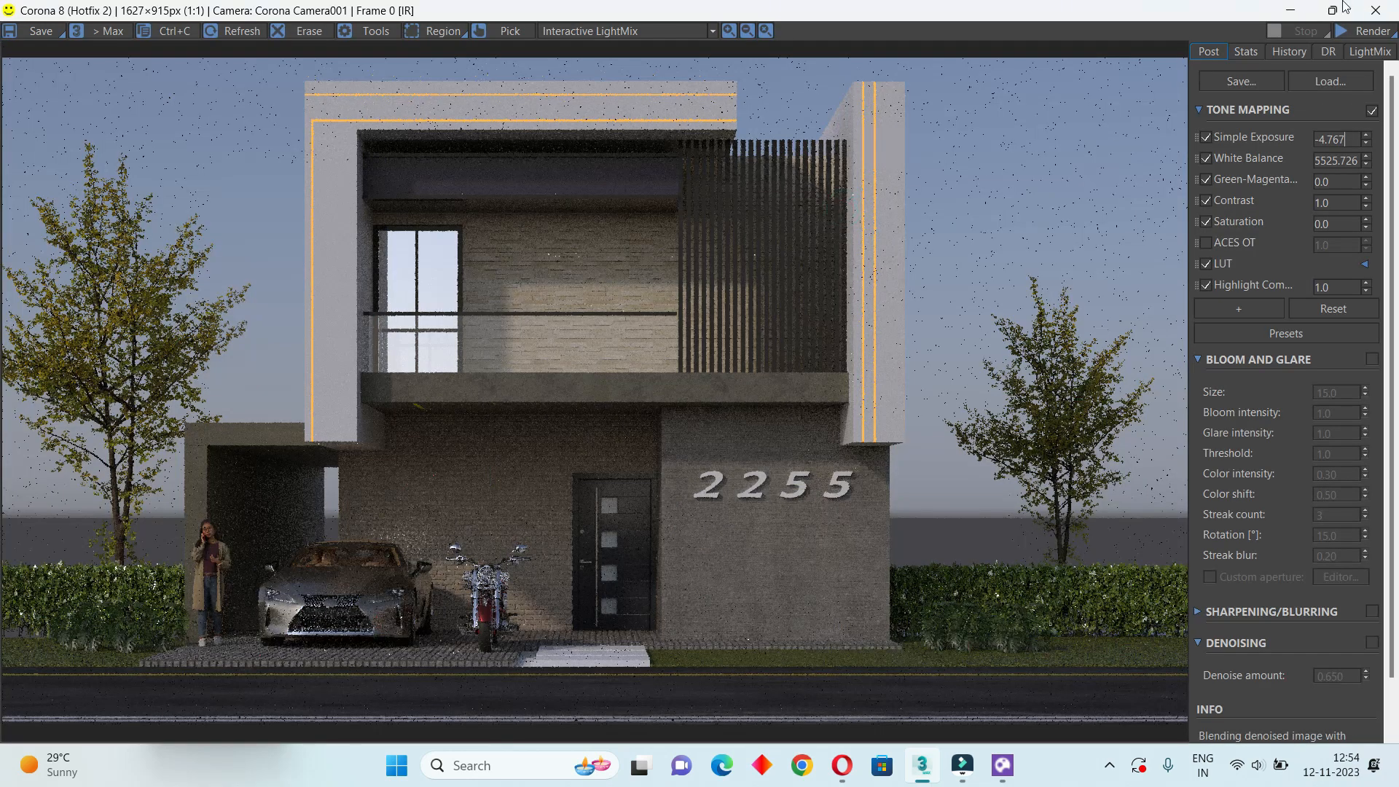
left_click(1324, 13)
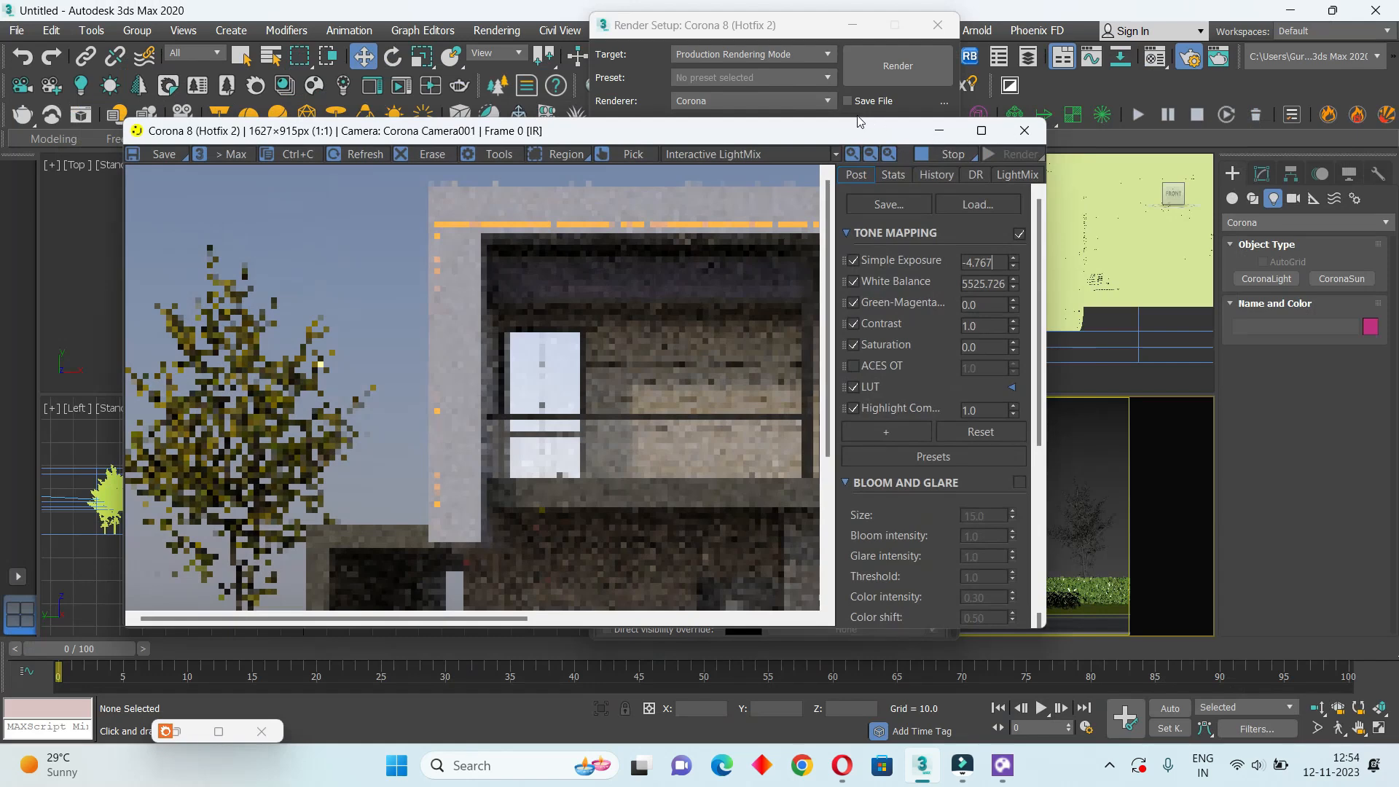
left_click(1156, 440)
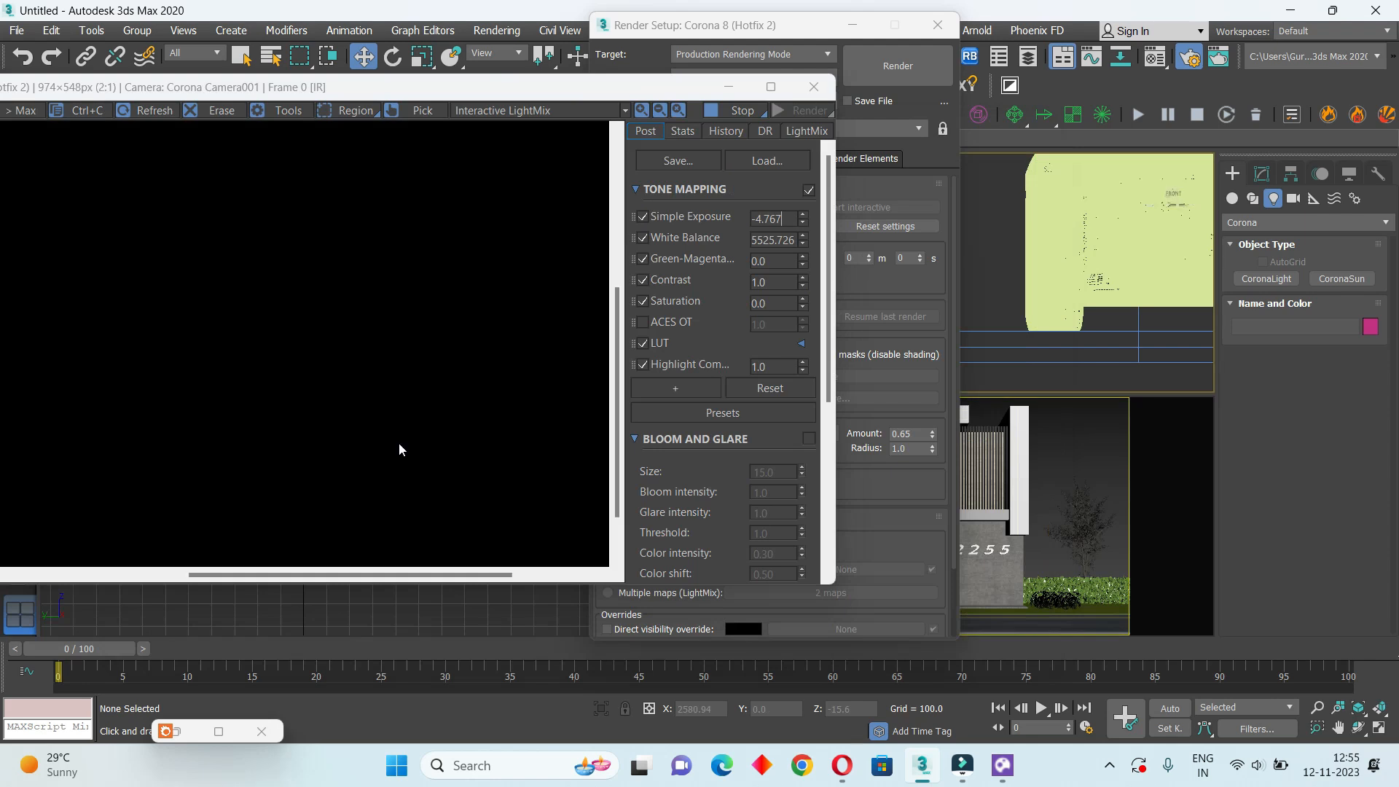
left_click(1173, 429)
left_click(944, 129)
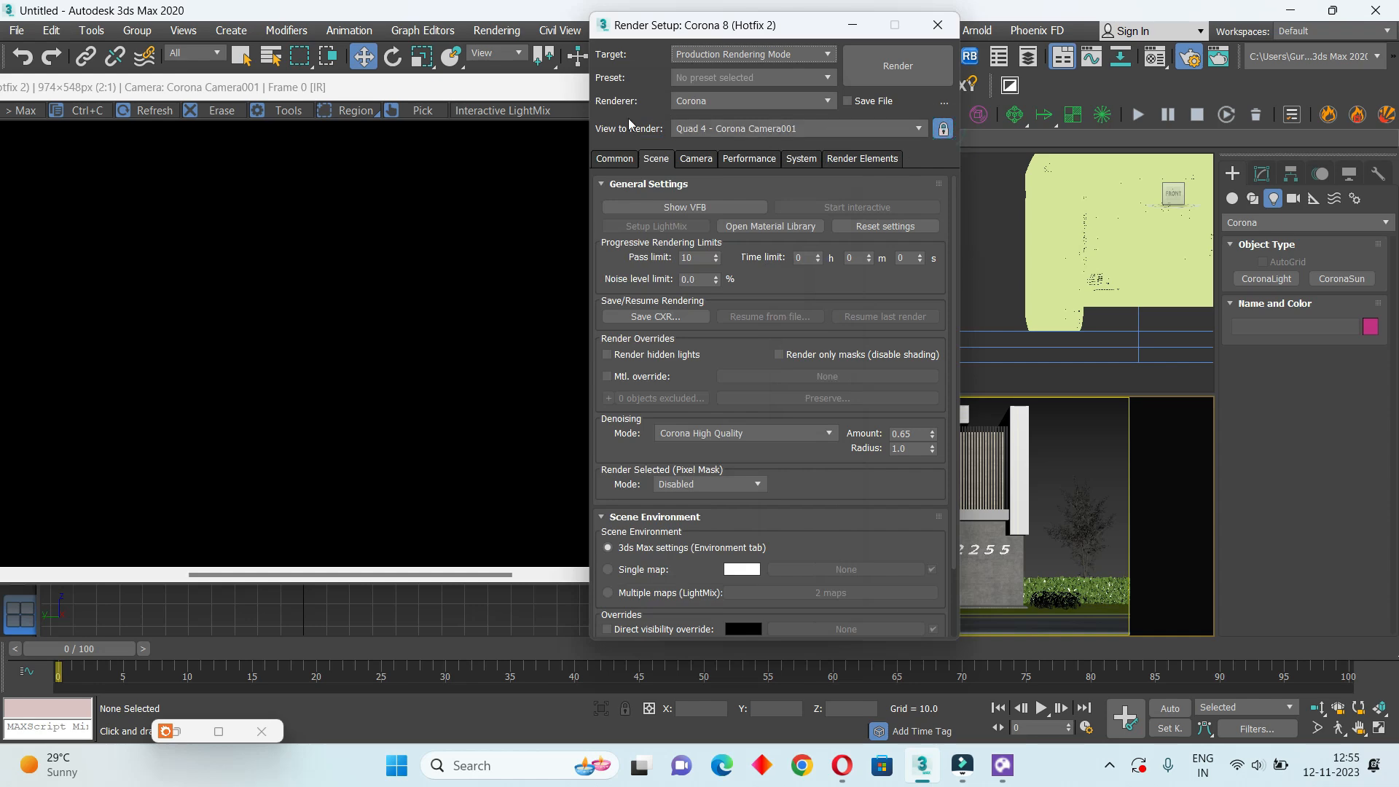
Show the frame buffer's render statistics, inspect the facade and balcony up close, and place the frame buffer clear of the top view
left_click(495, 89)
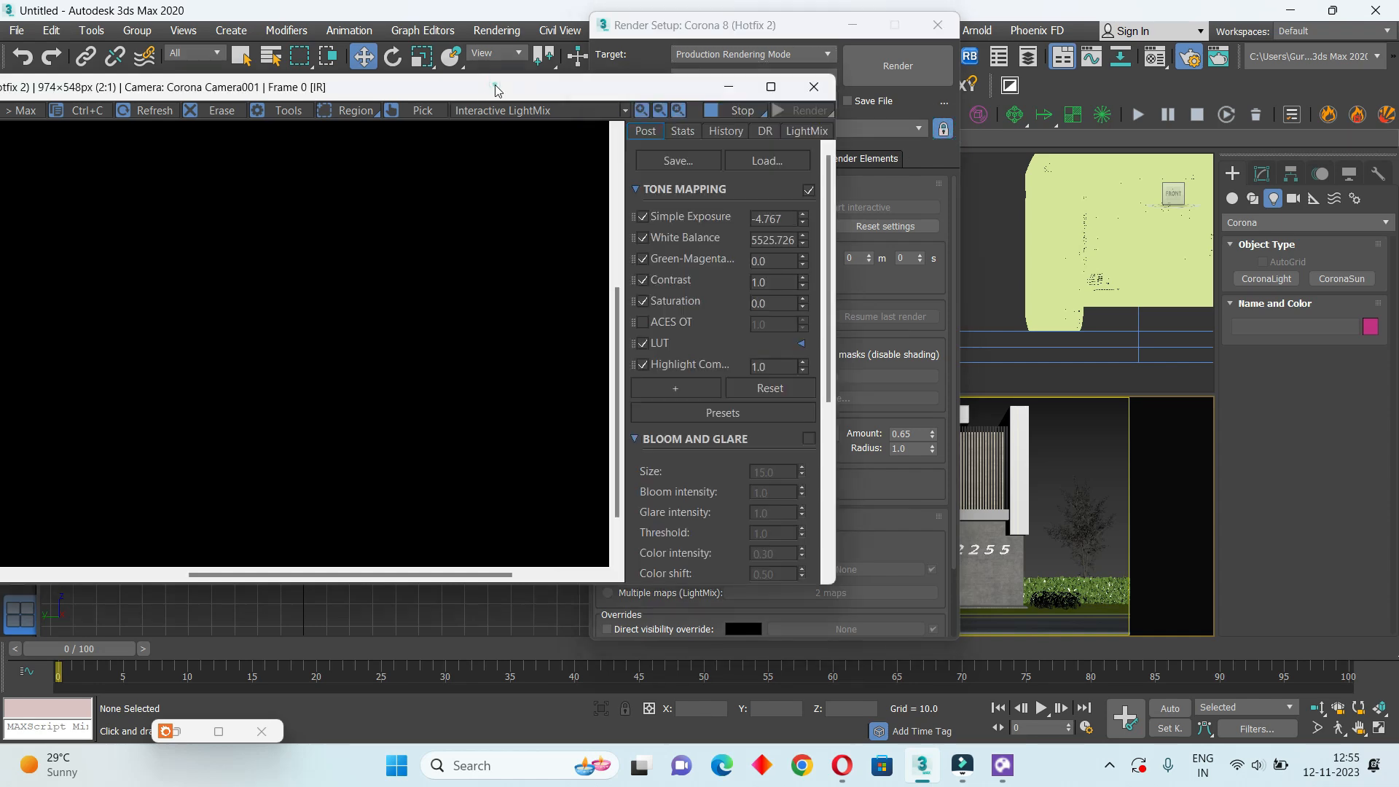
left_click_drag(517, 95, 774, 91)
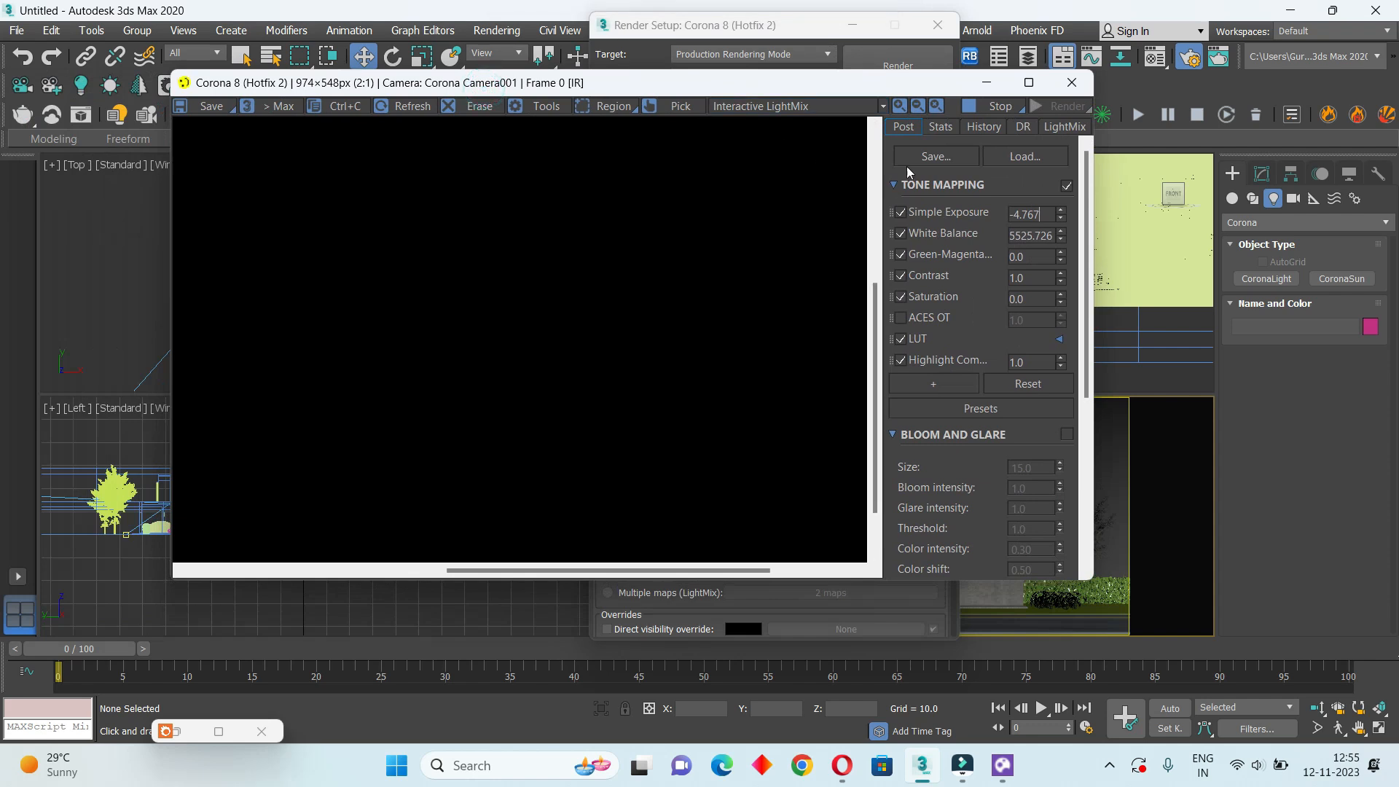
left_click(939, 127)
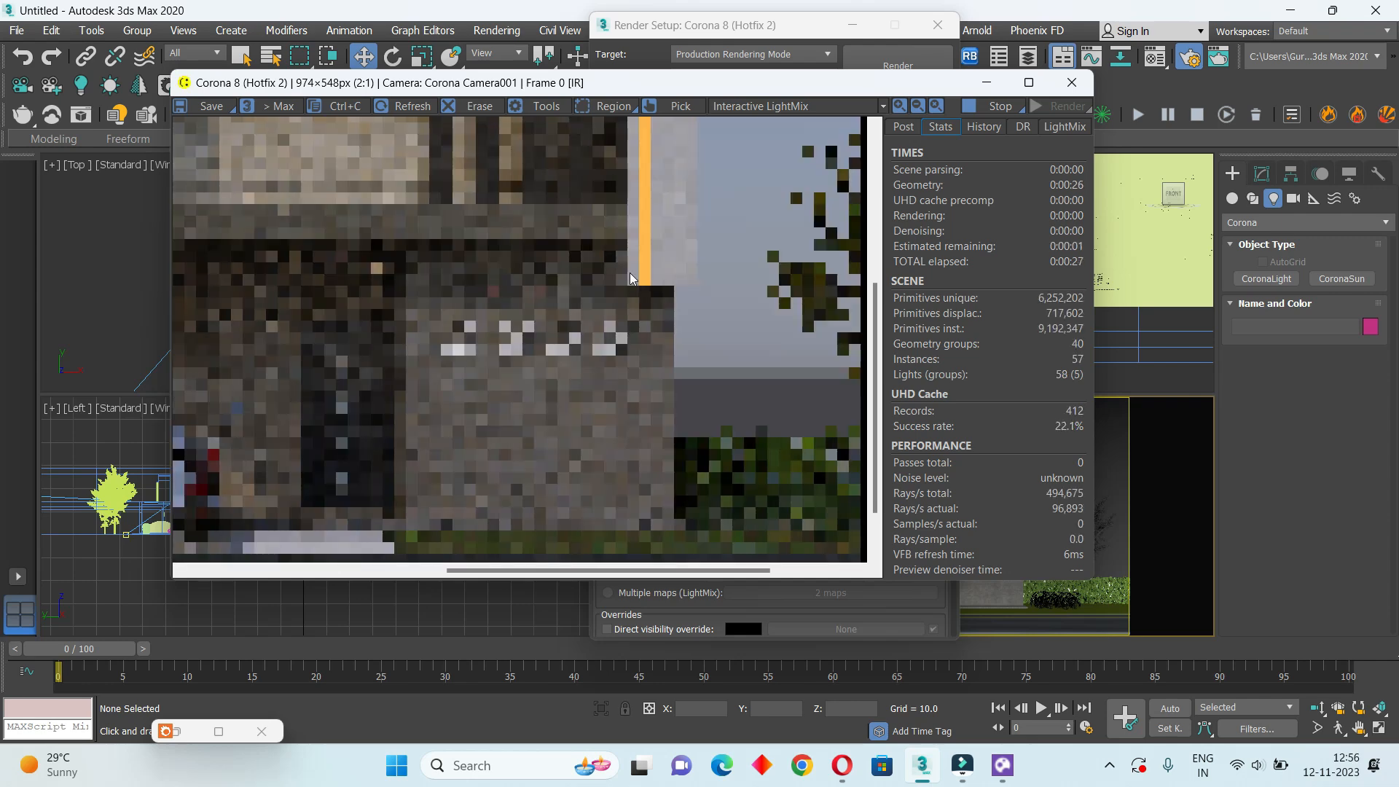
scroll(694, 379, "down", 1)
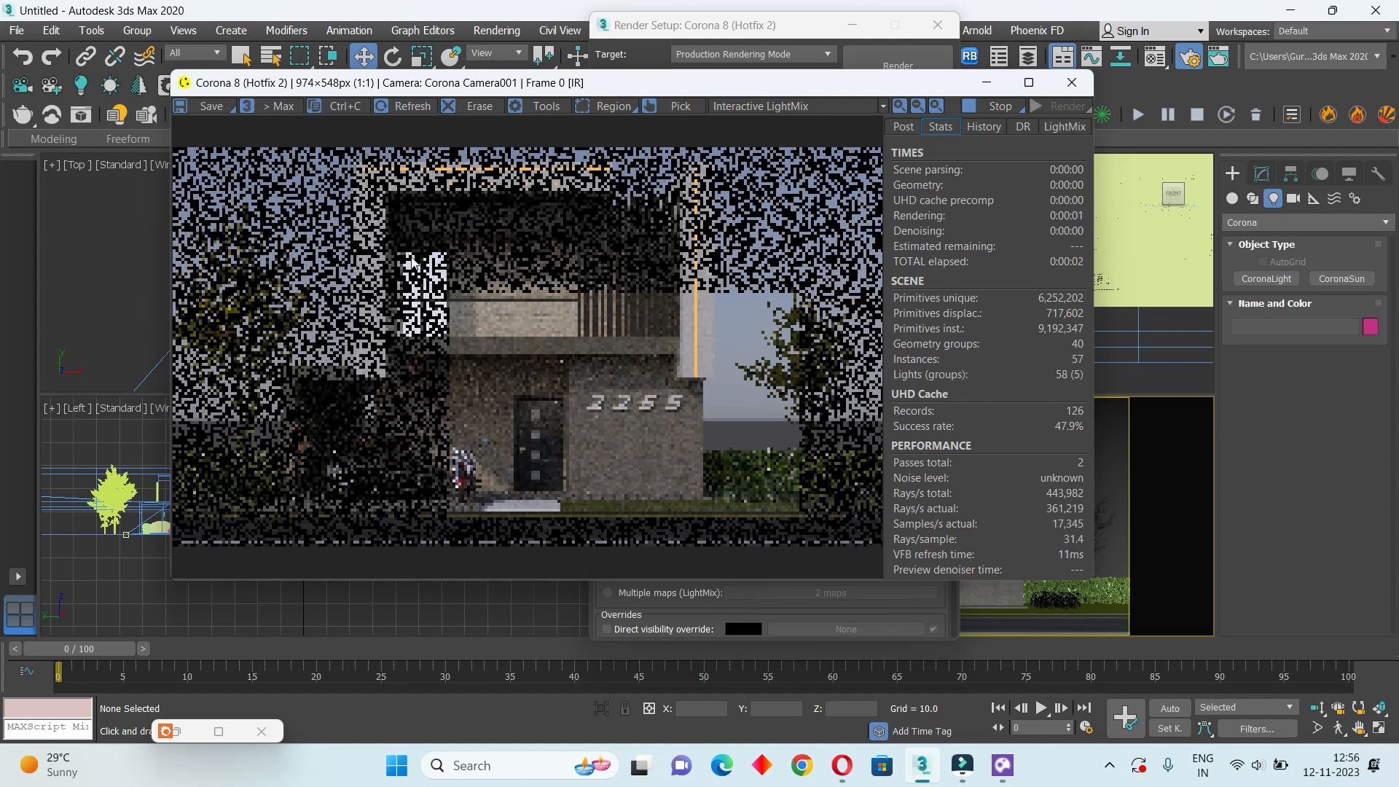
scroll(443, 267, "up", 1)
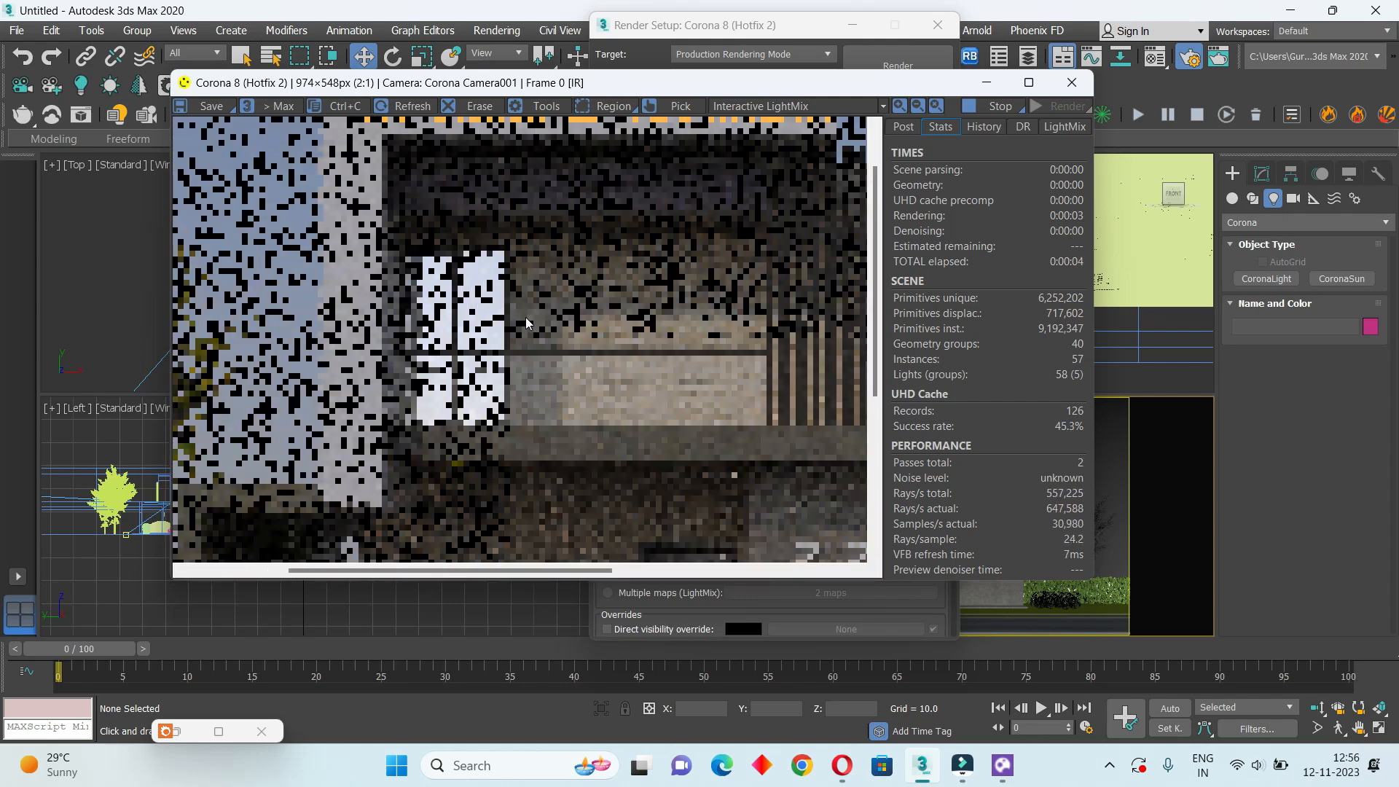
left_click_drag(467, 82, 707, 70)
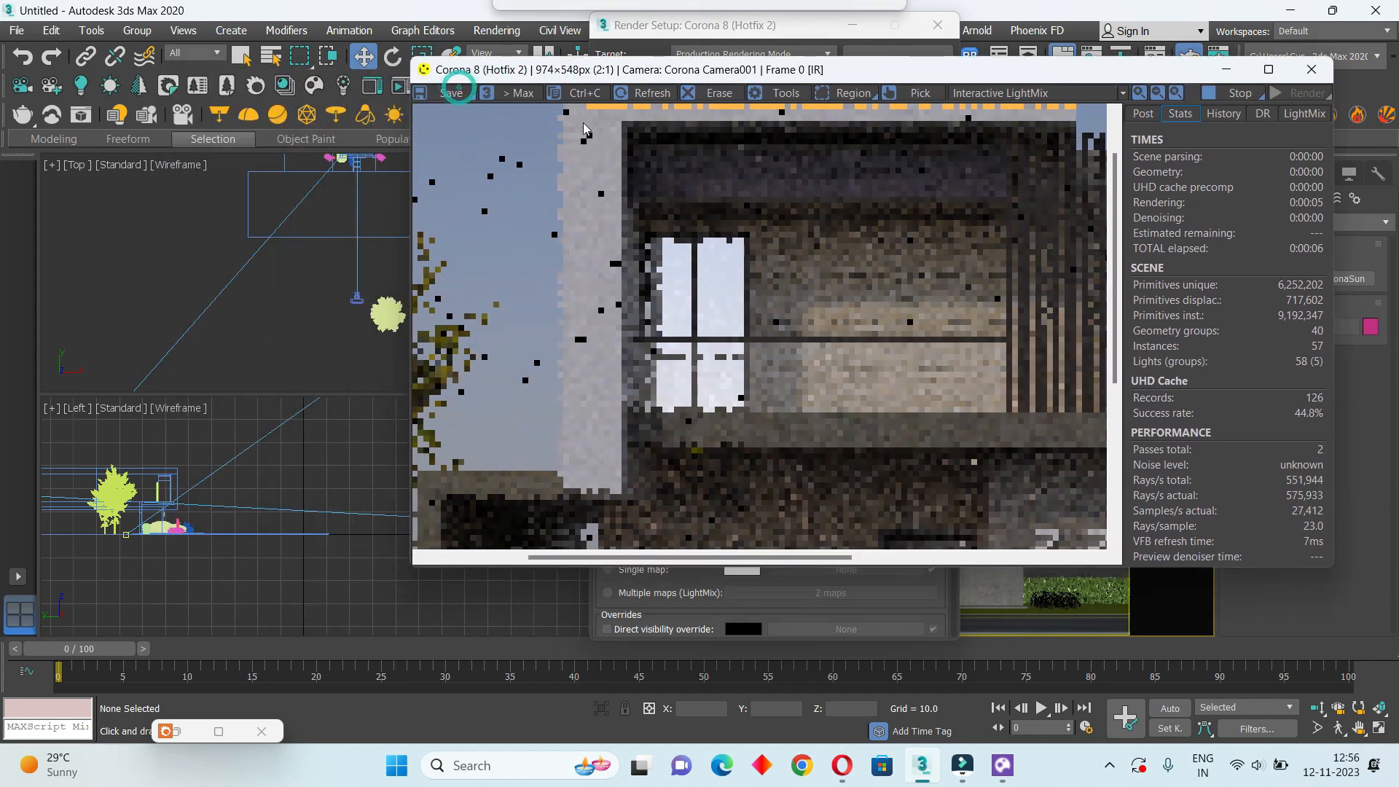
Reposition the Areca palm behind the camera in the top view to about X 2710, Y -812, and close the interactive render and Render Setup
left_click_drag(395, 312, 352, 280)
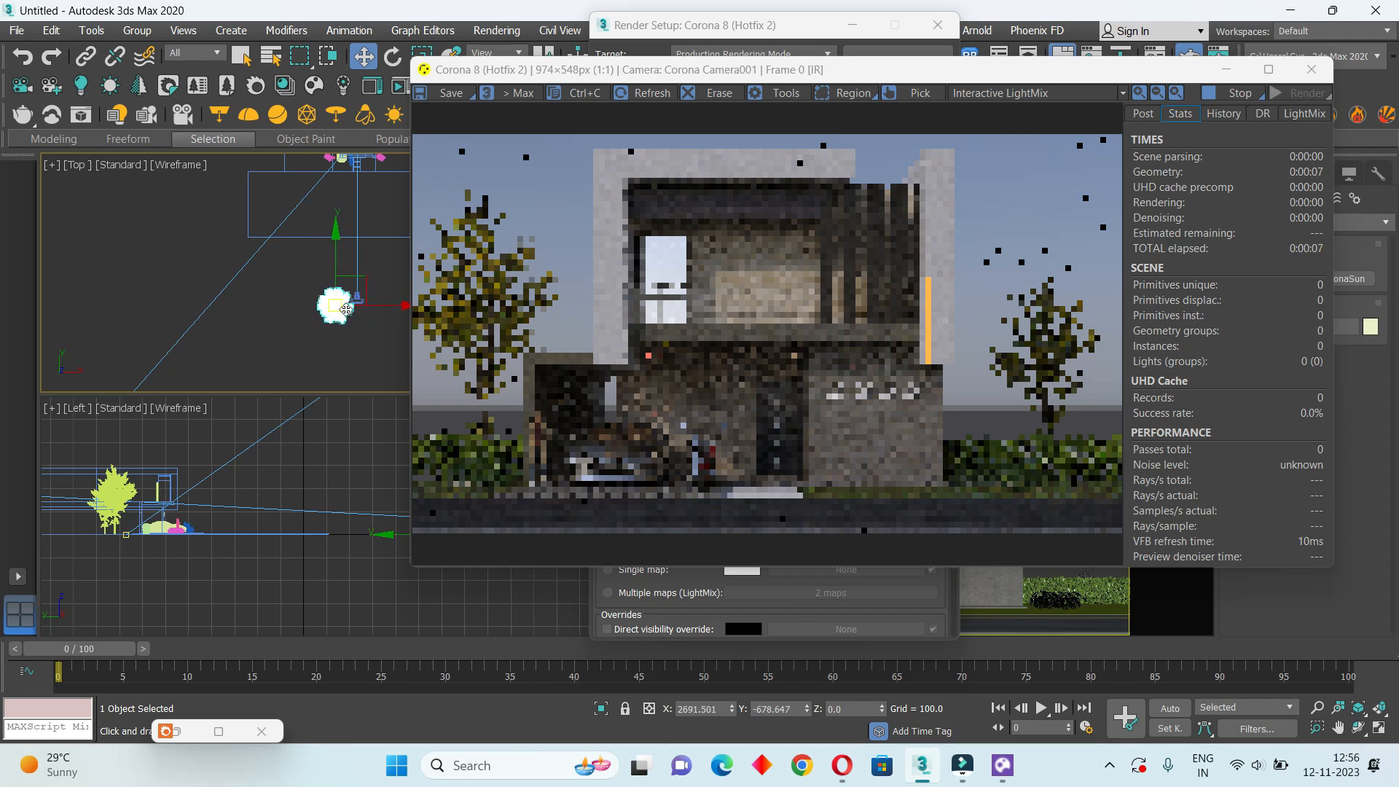
scroll(657, 339, "up", 2)
scroll(657, 339, "down", 2)
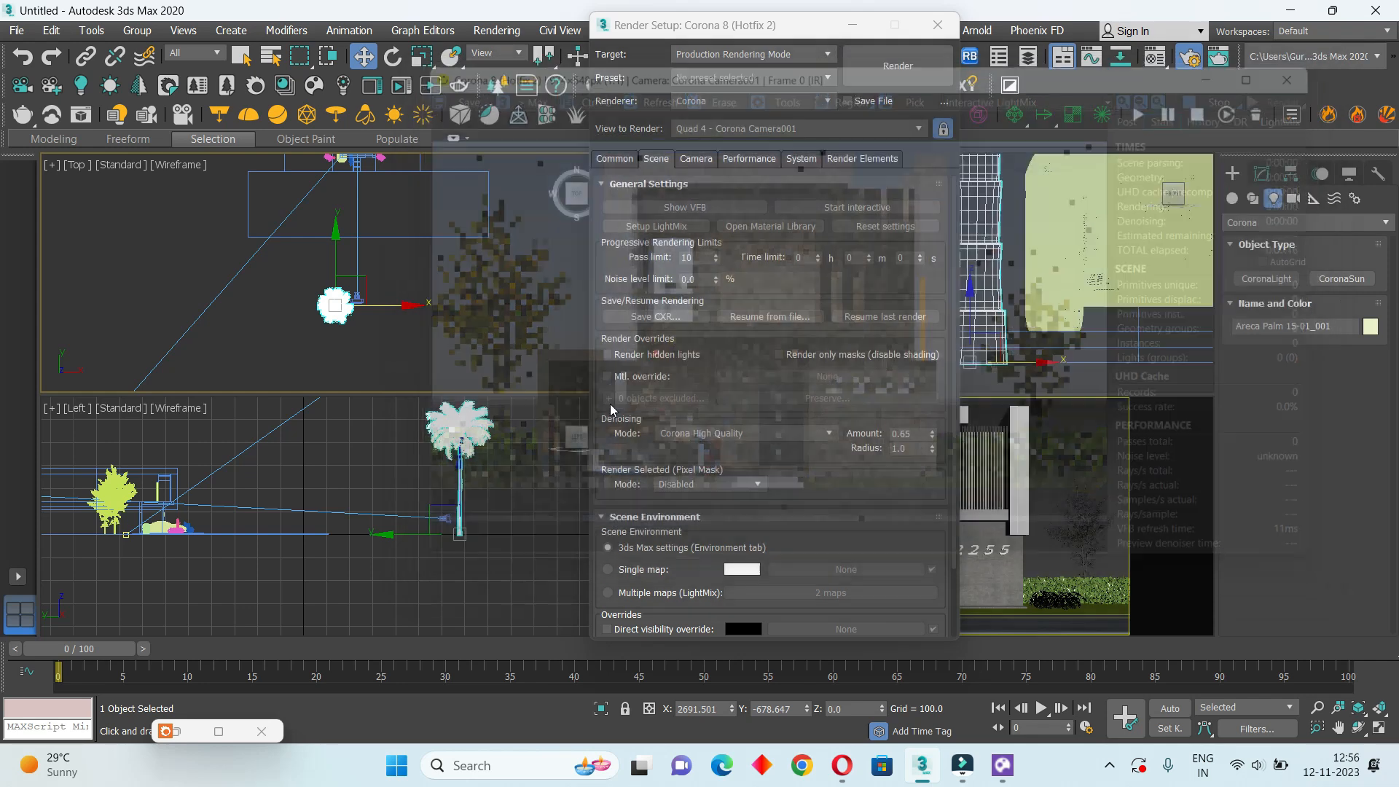
left_click(938, 25)
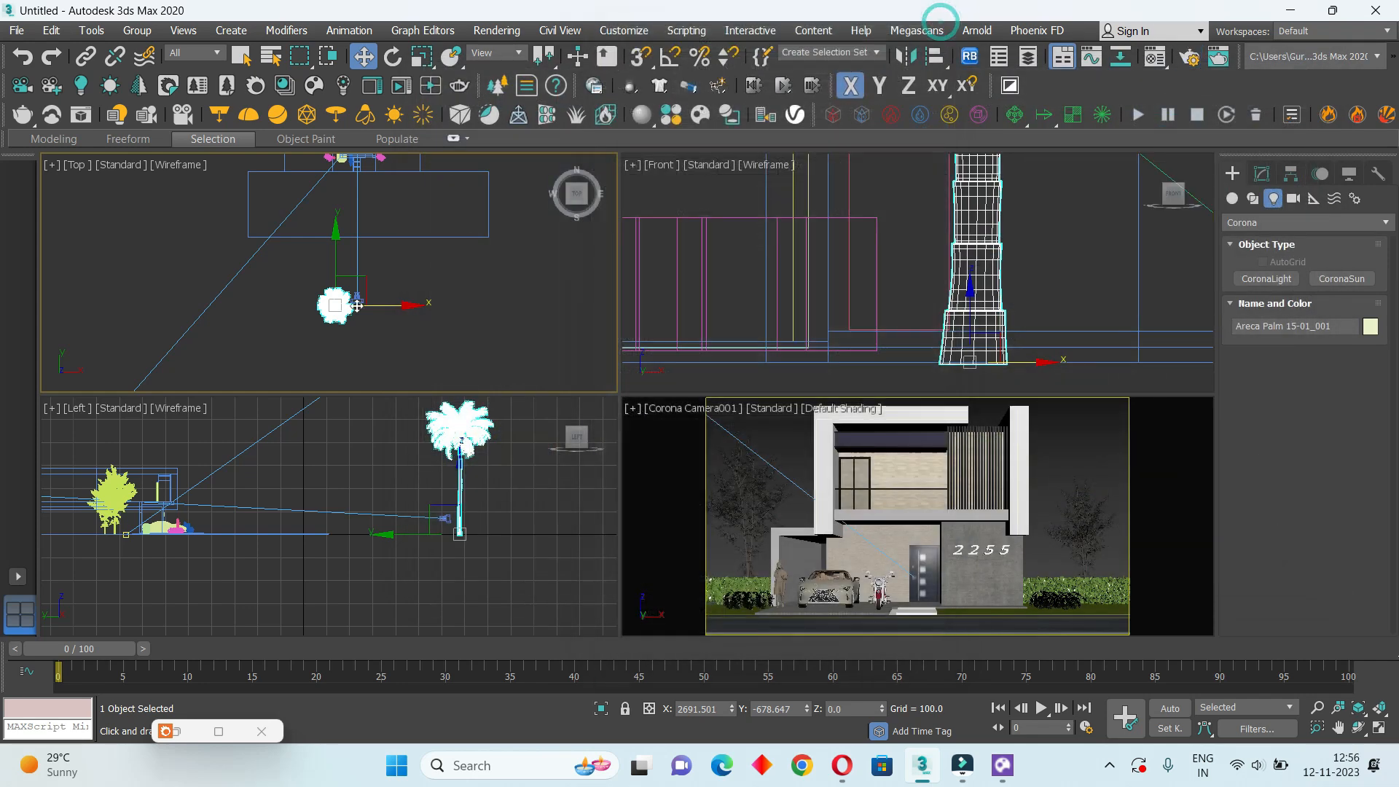
left_click_drag(337, 309, 342, 323)
Scale the Areca palm down uniformly until it is about as tall as the house, then return to the Move tool
scroll(908, 267, "down", 6)
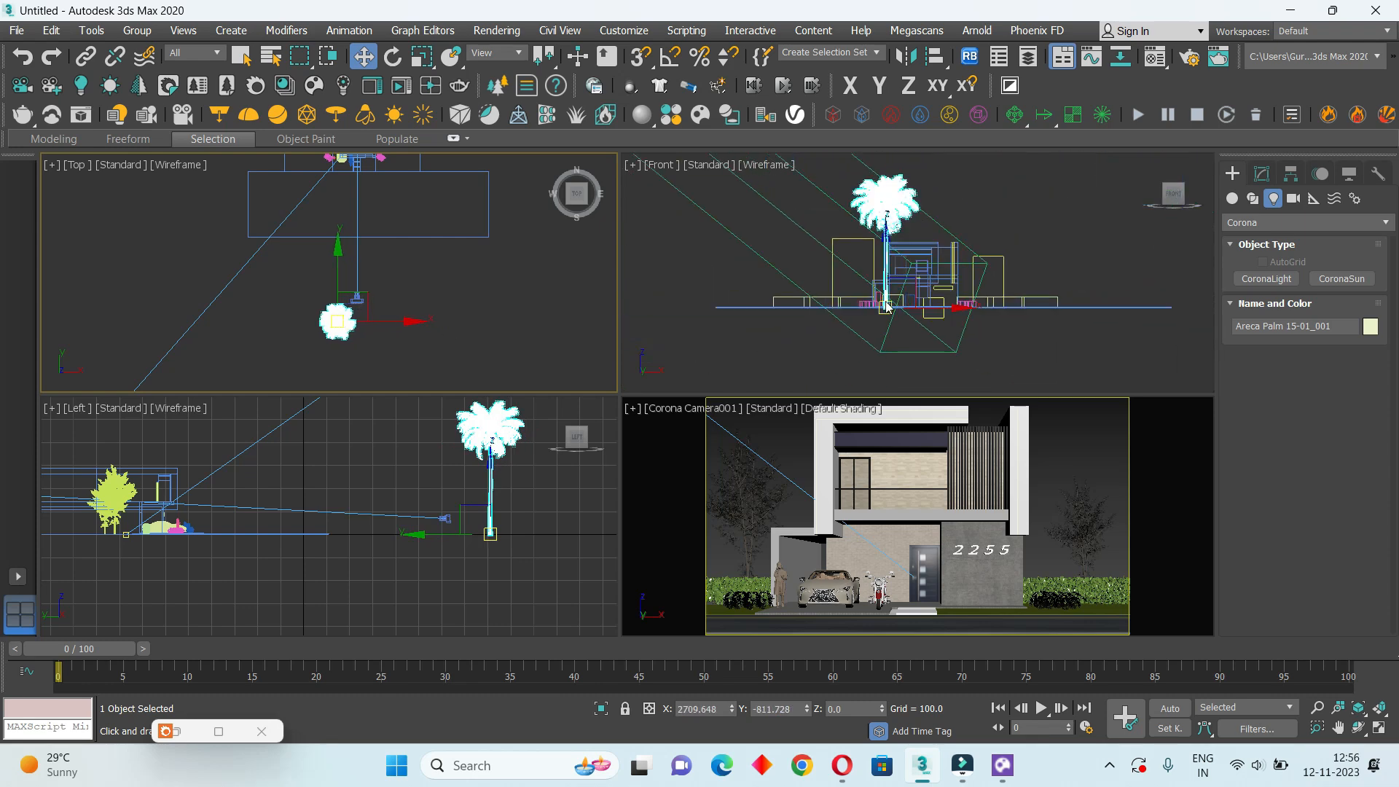
scroll(907, 268, "up", 2)
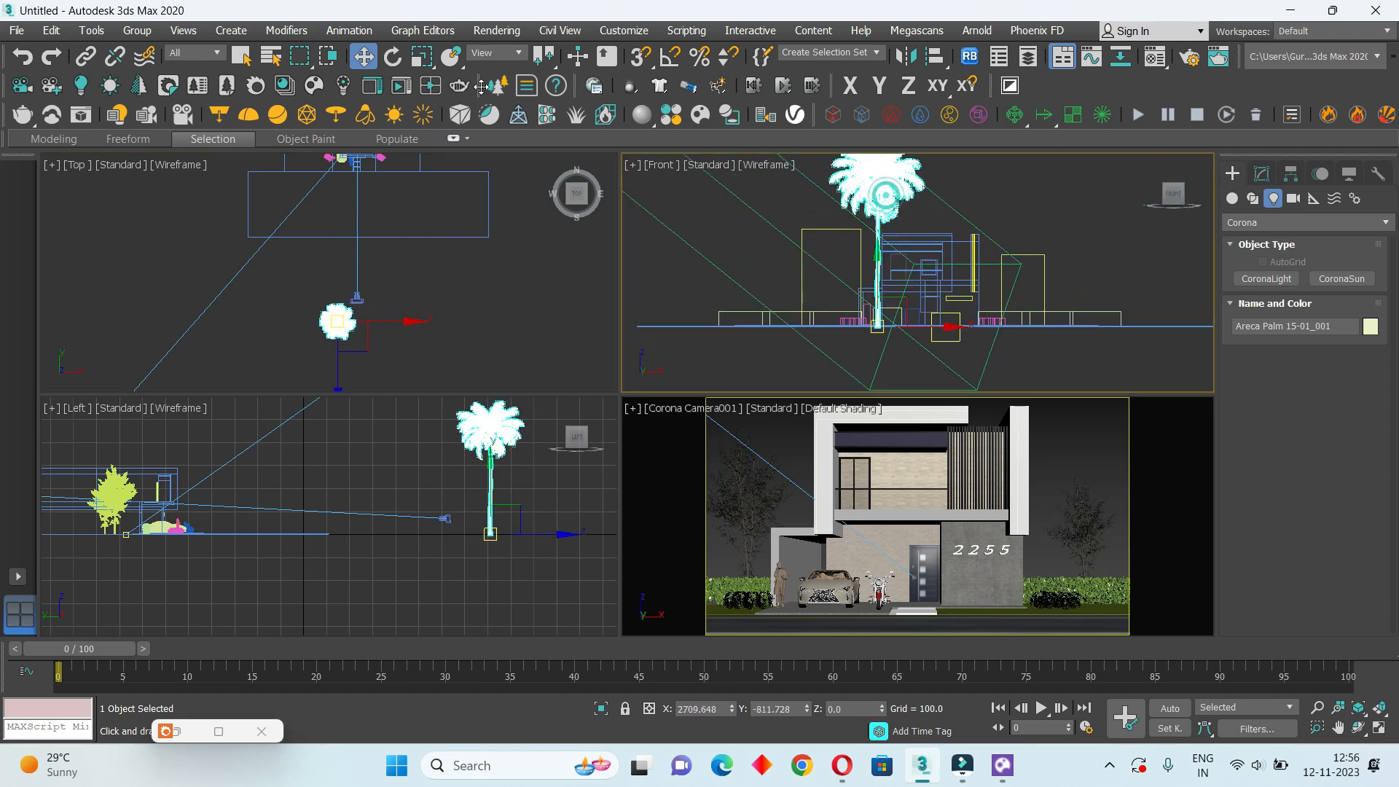
left_click(423, 56)
left_click_drag(343, 315, 334, 388)
left_click(1018, 375)
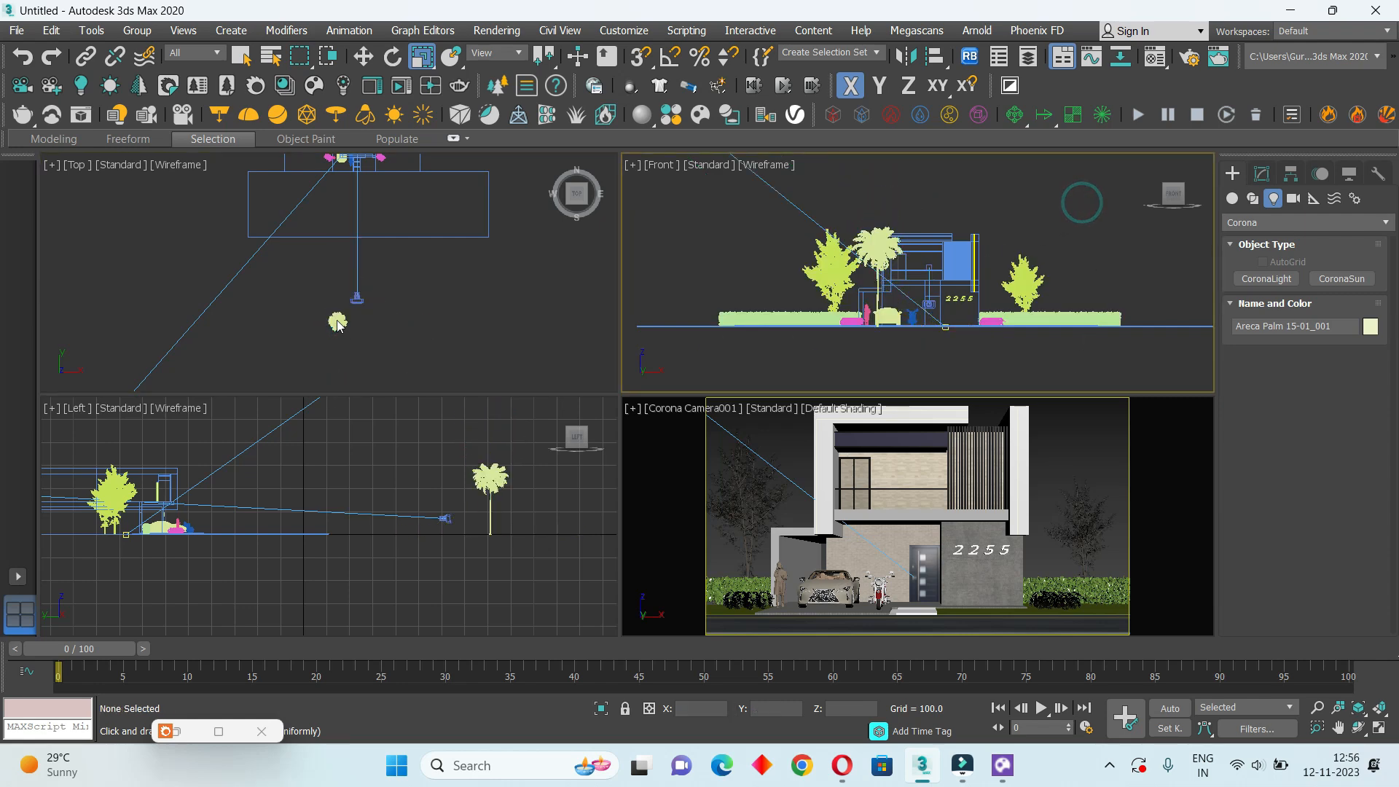
scroll(337, 321, "up", 2)
left_click(337, 320)
key("w")
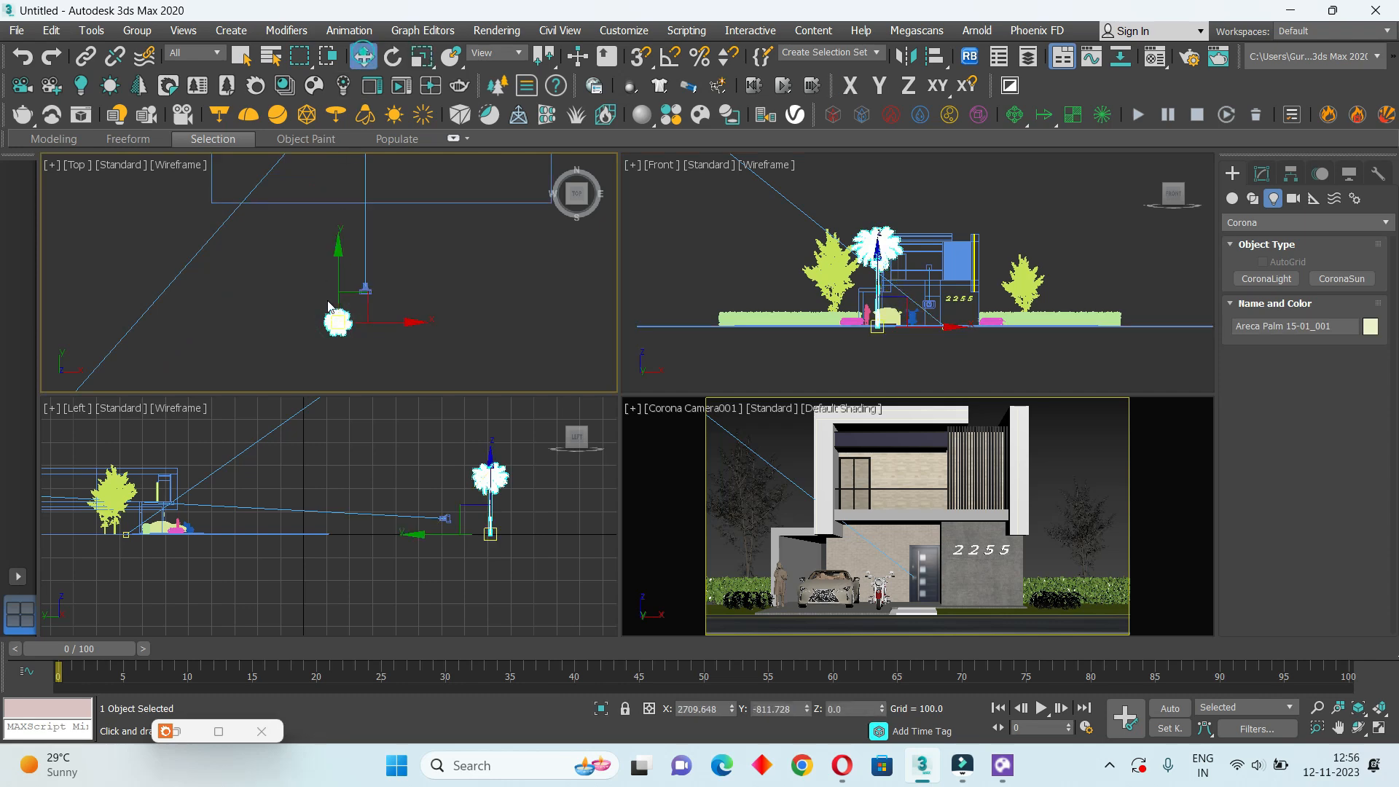
Maximize the Corona camera viewport and check the output size in the common render parameters
left_click(1097, 461)
left_click(1380, 708)
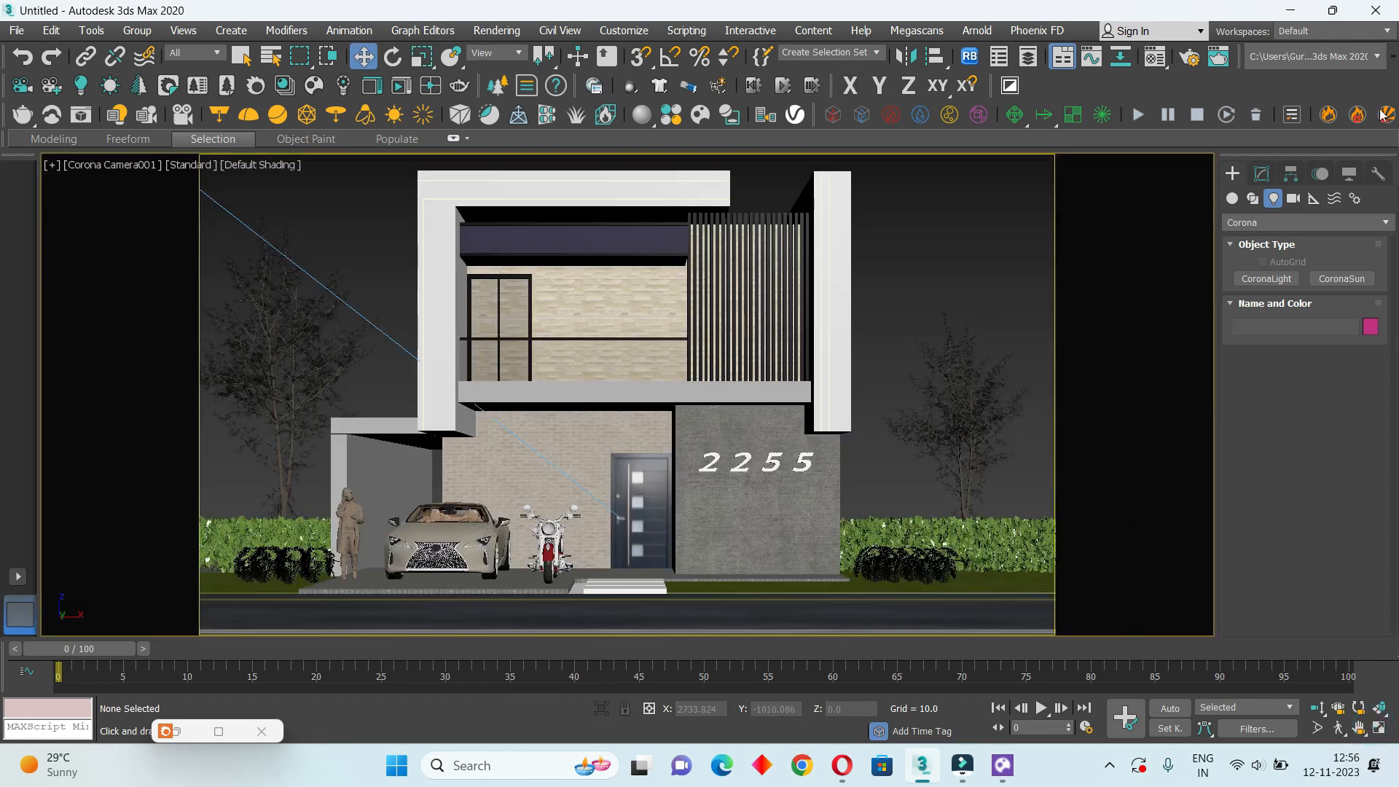
left_click(1192, 61)
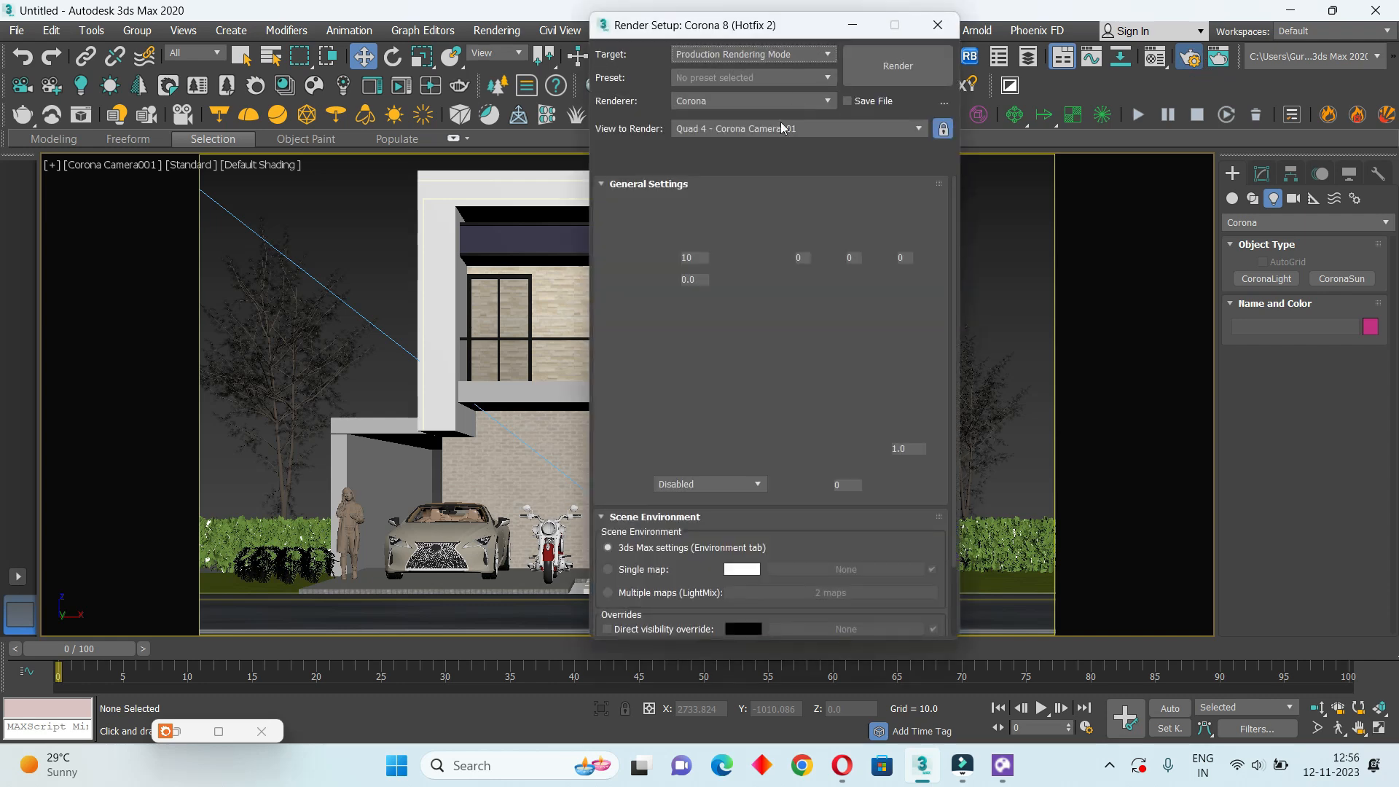
left_click(633, 162)
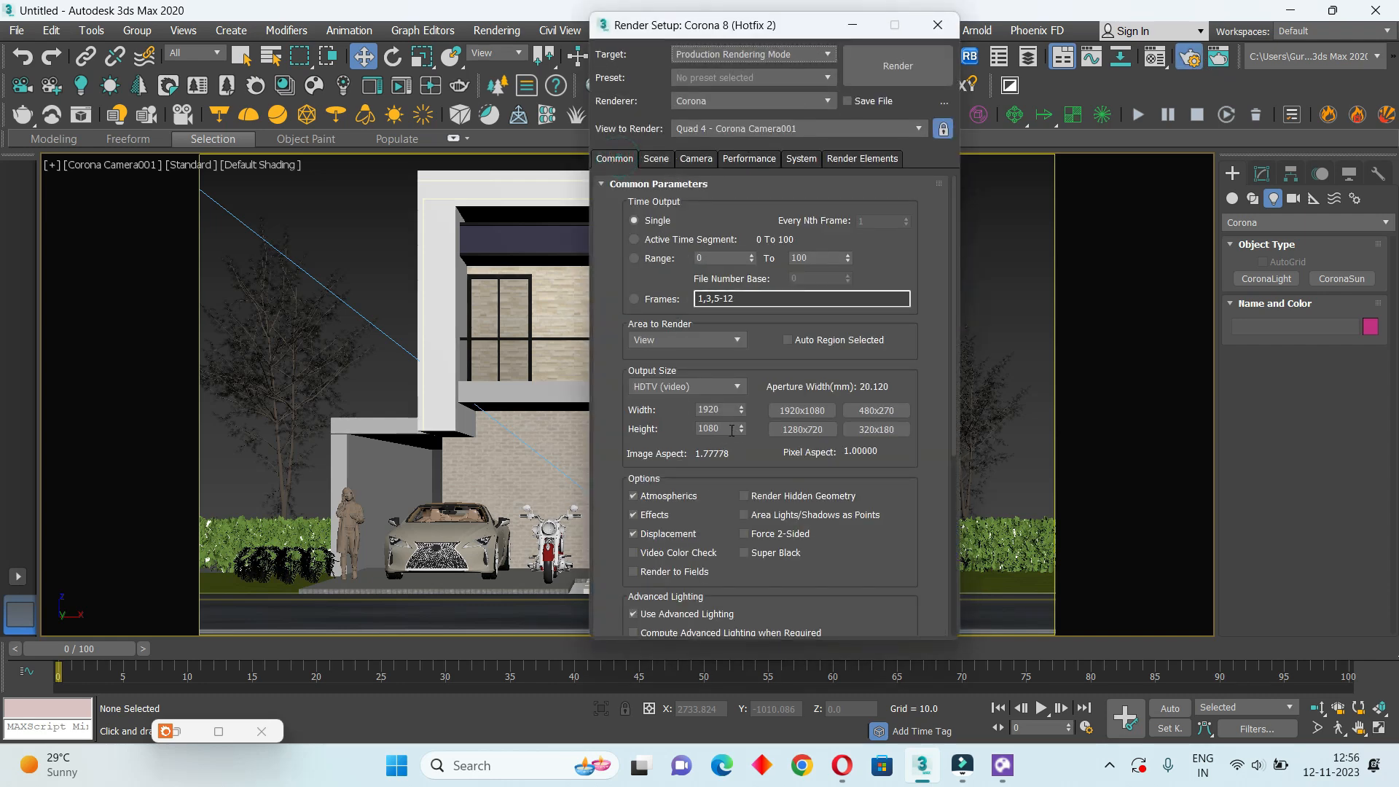
Set the denoising radius to 2.0 in the Corona scene settings
left_click(661, 163)
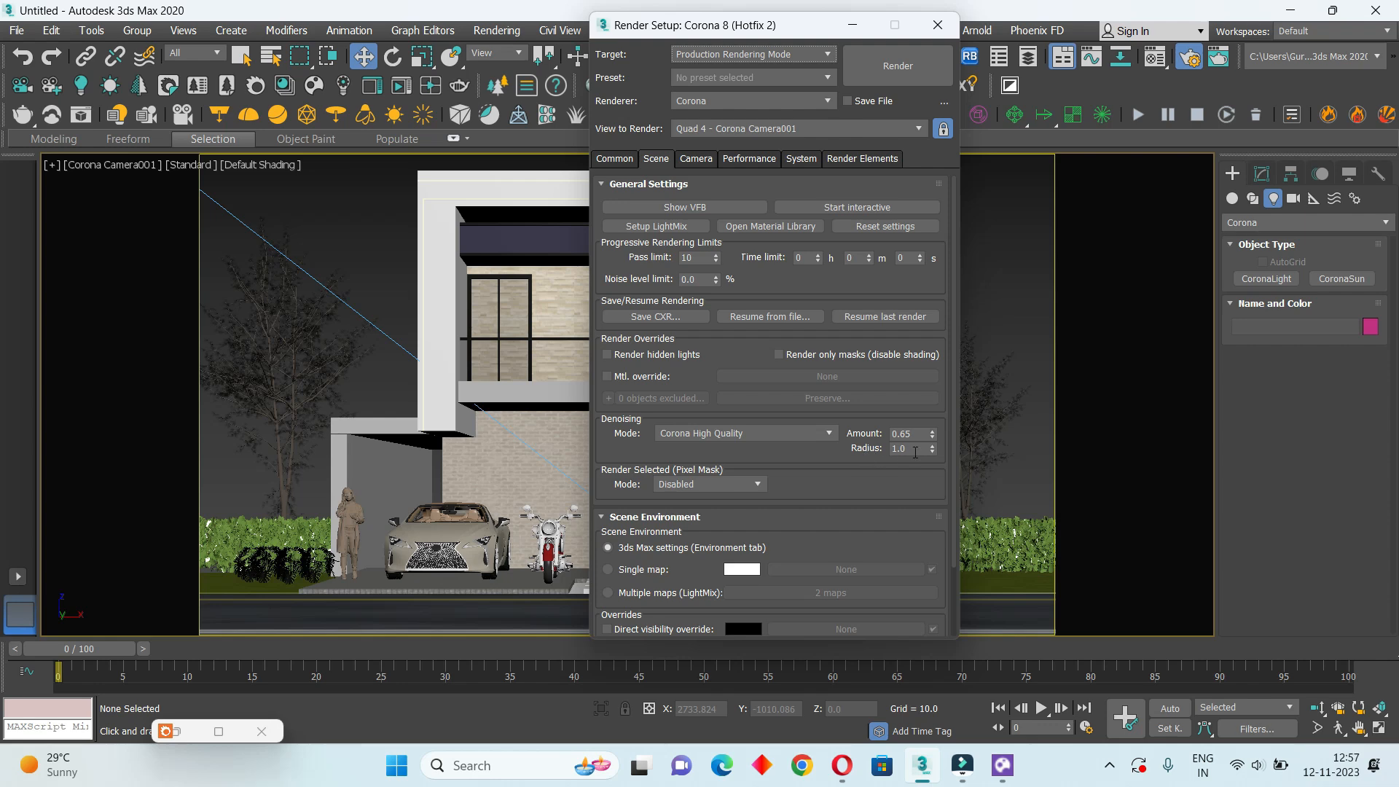
left_click_drag(909, 448, 869, 450)
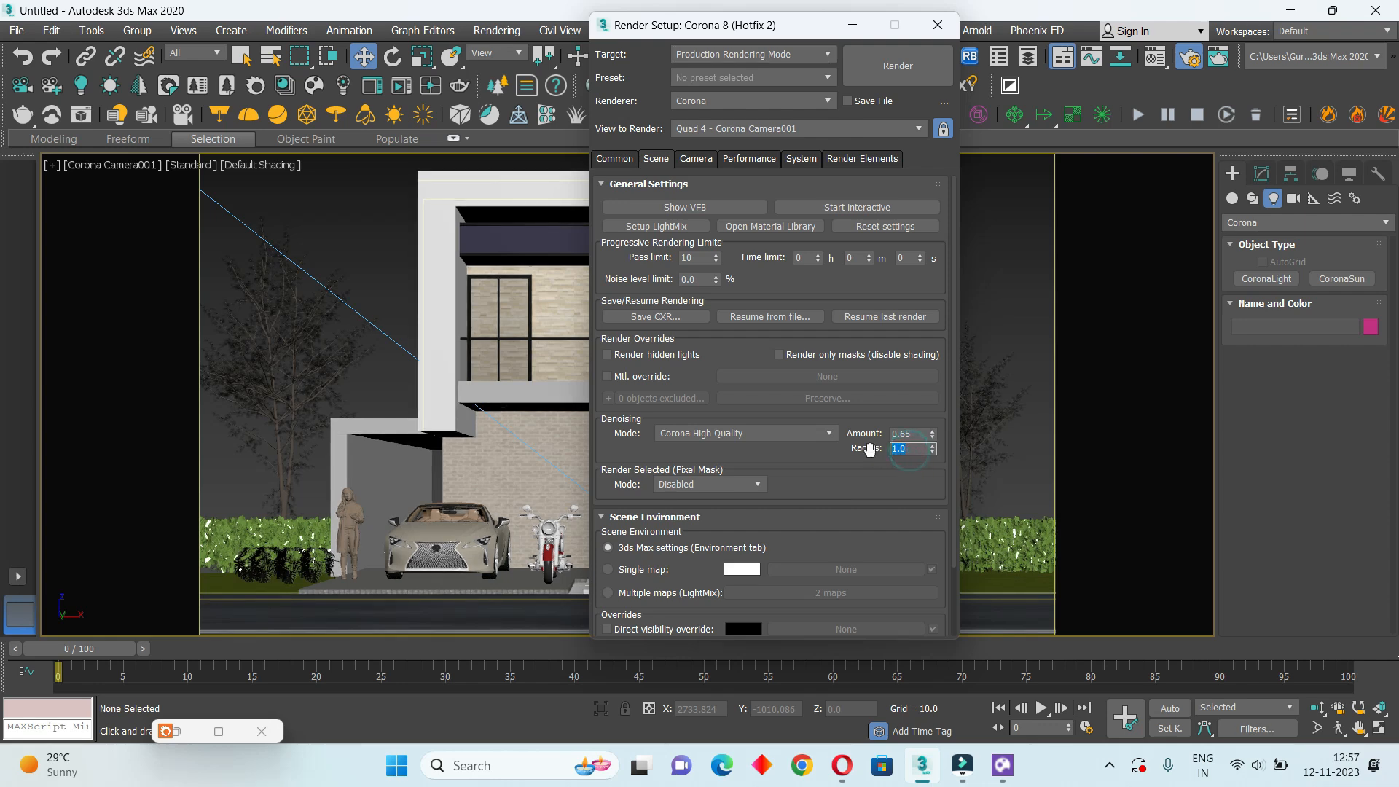
type("2")
key("Return")
Review the renderer's camera, Bloom and Glare, performance and system settings
left_click(696, 158)
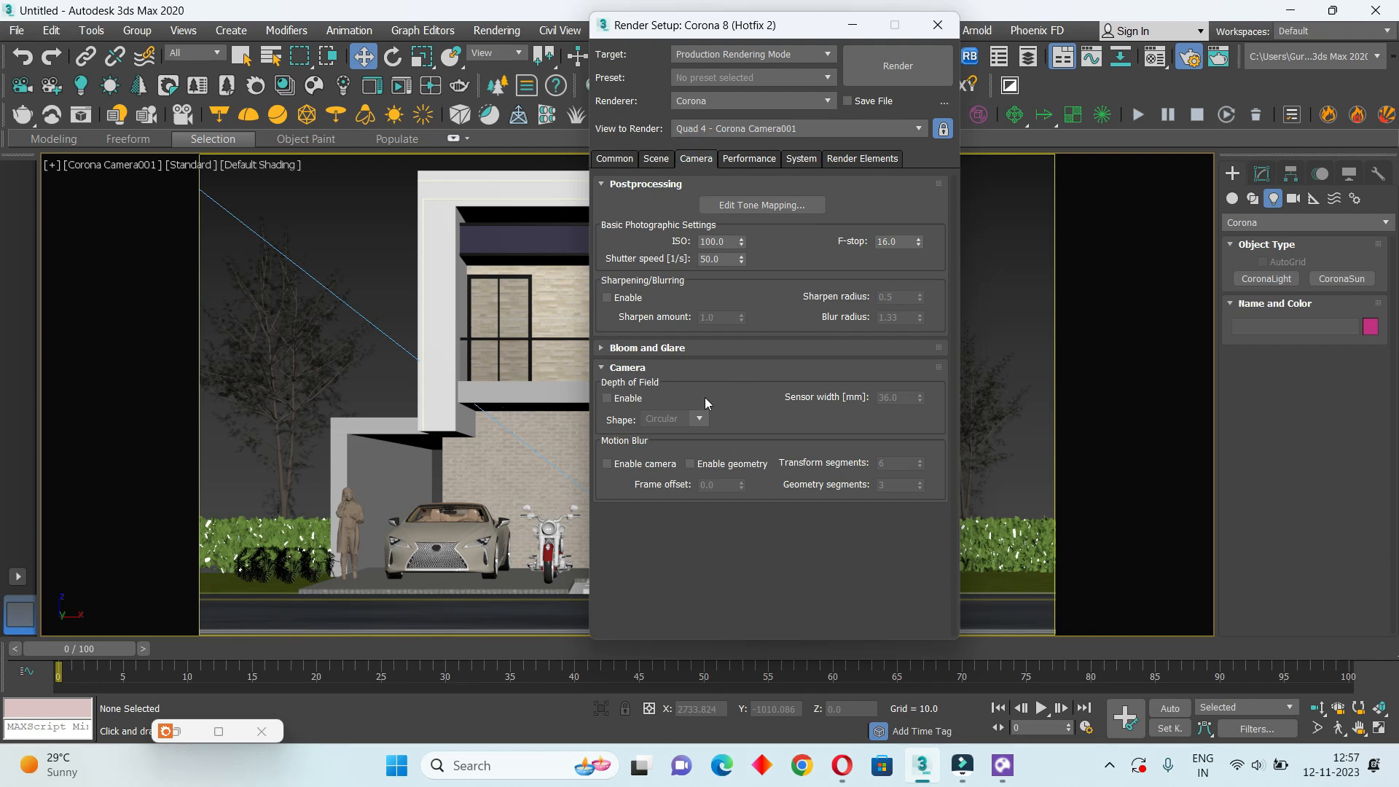
left_click(689, 348)
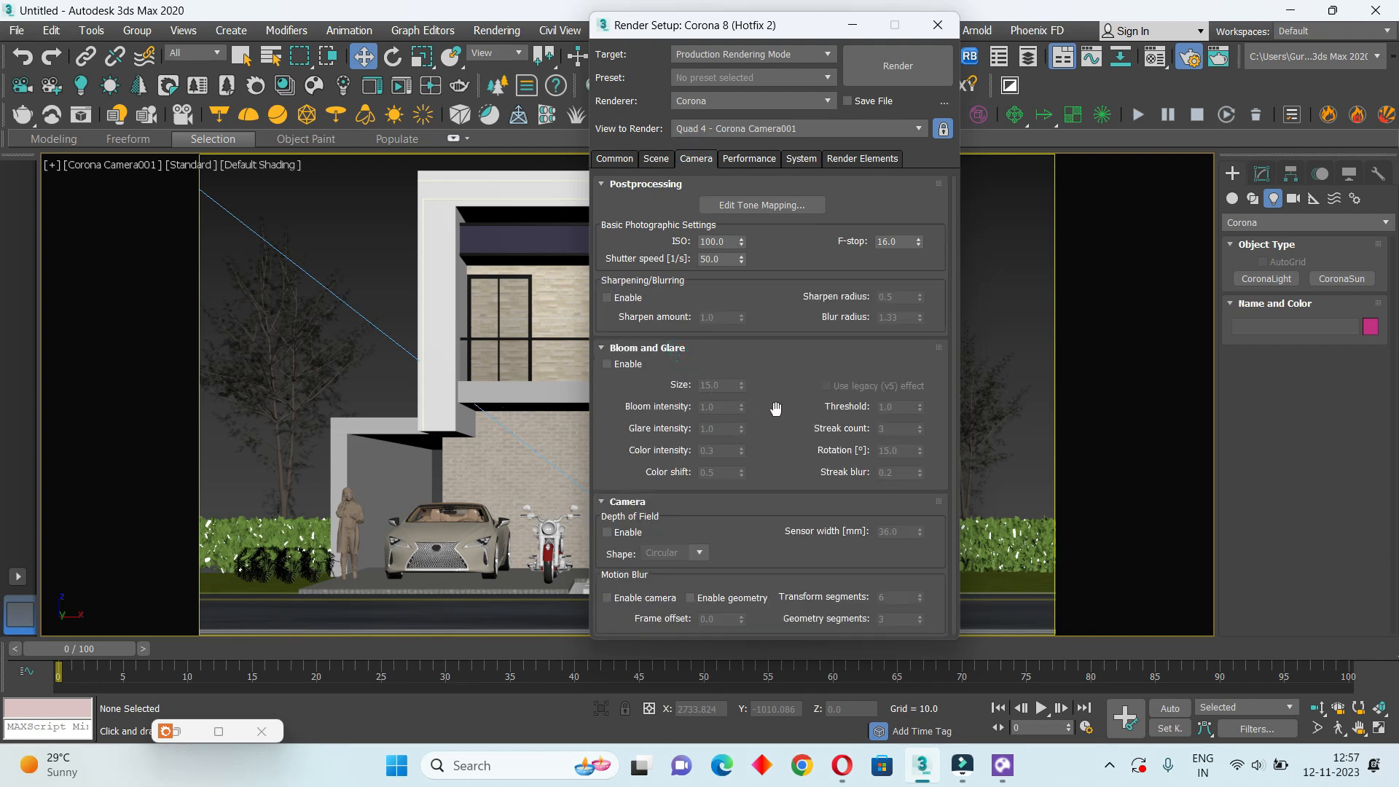
left_click(745, 161)
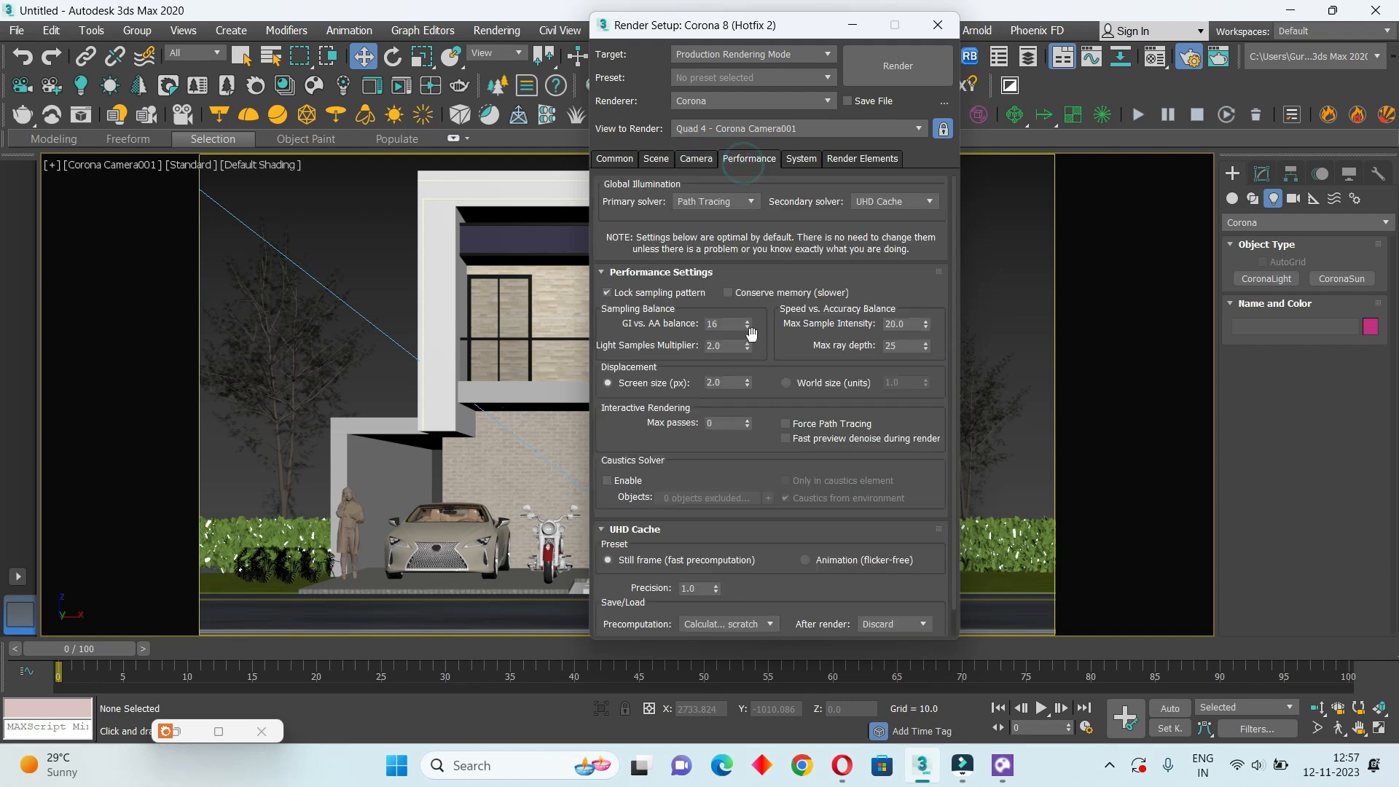
left_click(801, 160)
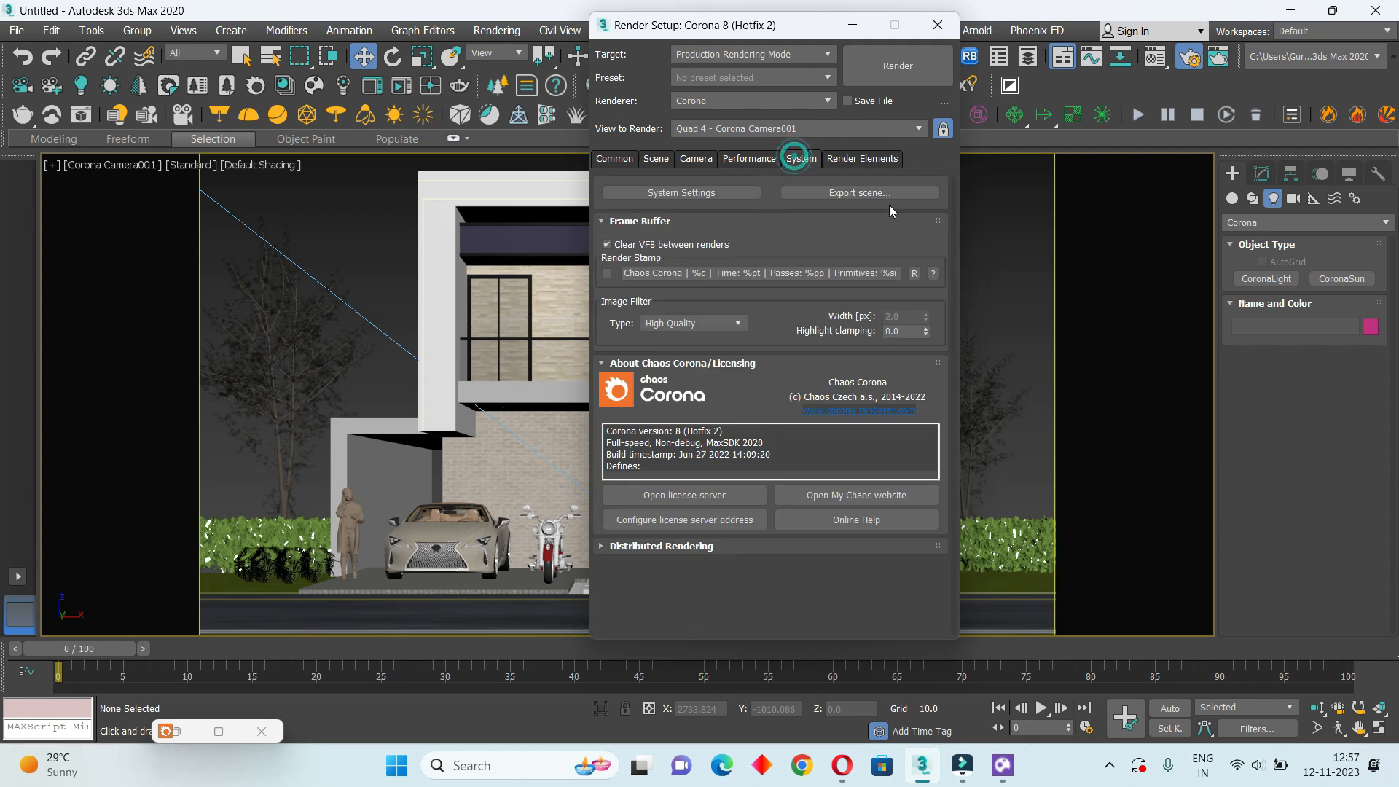
Change the secondary global illumination solver to 4K Cache
left_click(737, 160)
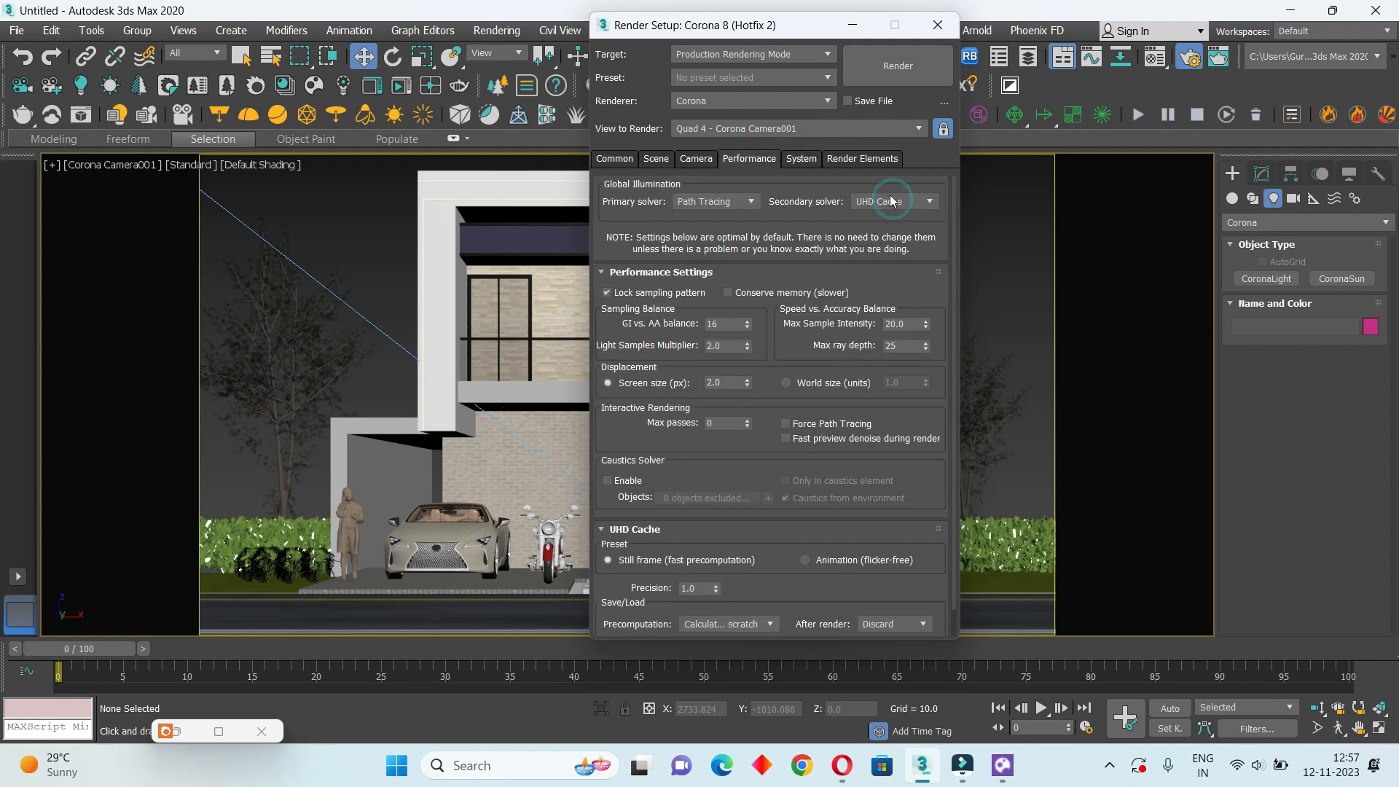
left_click(889, 197)
left_click(874, 252)
left_click(801, 160)
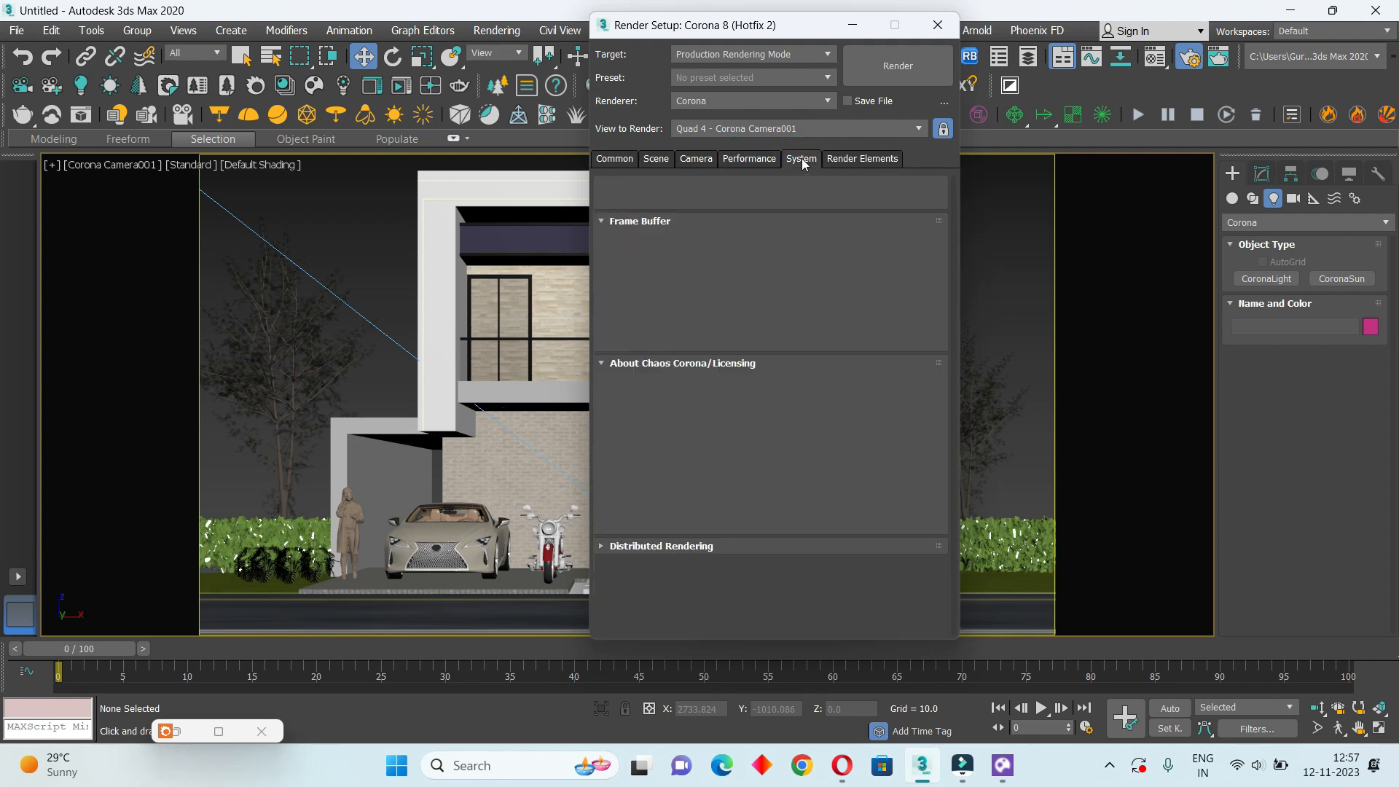
left_click(656, 159)
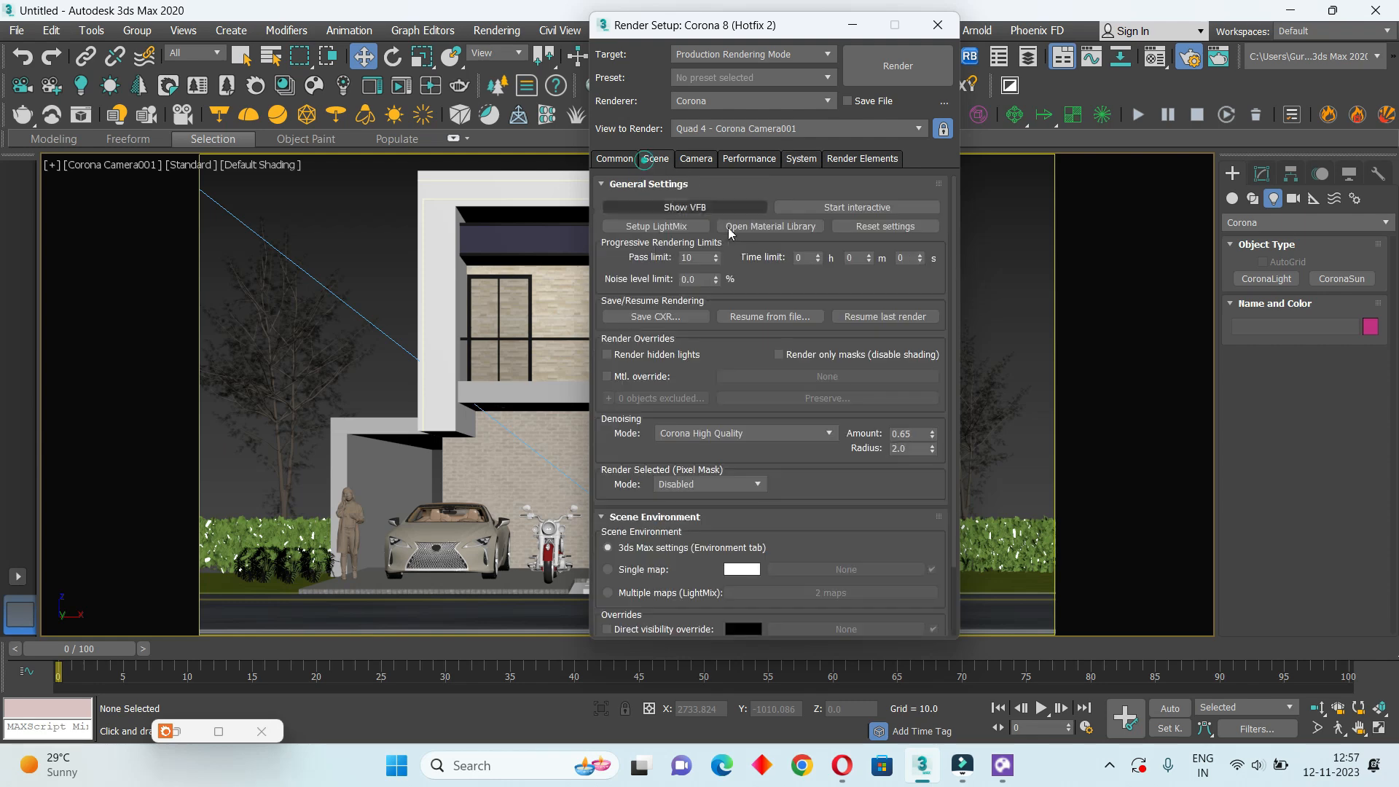
left_click(667, 232)
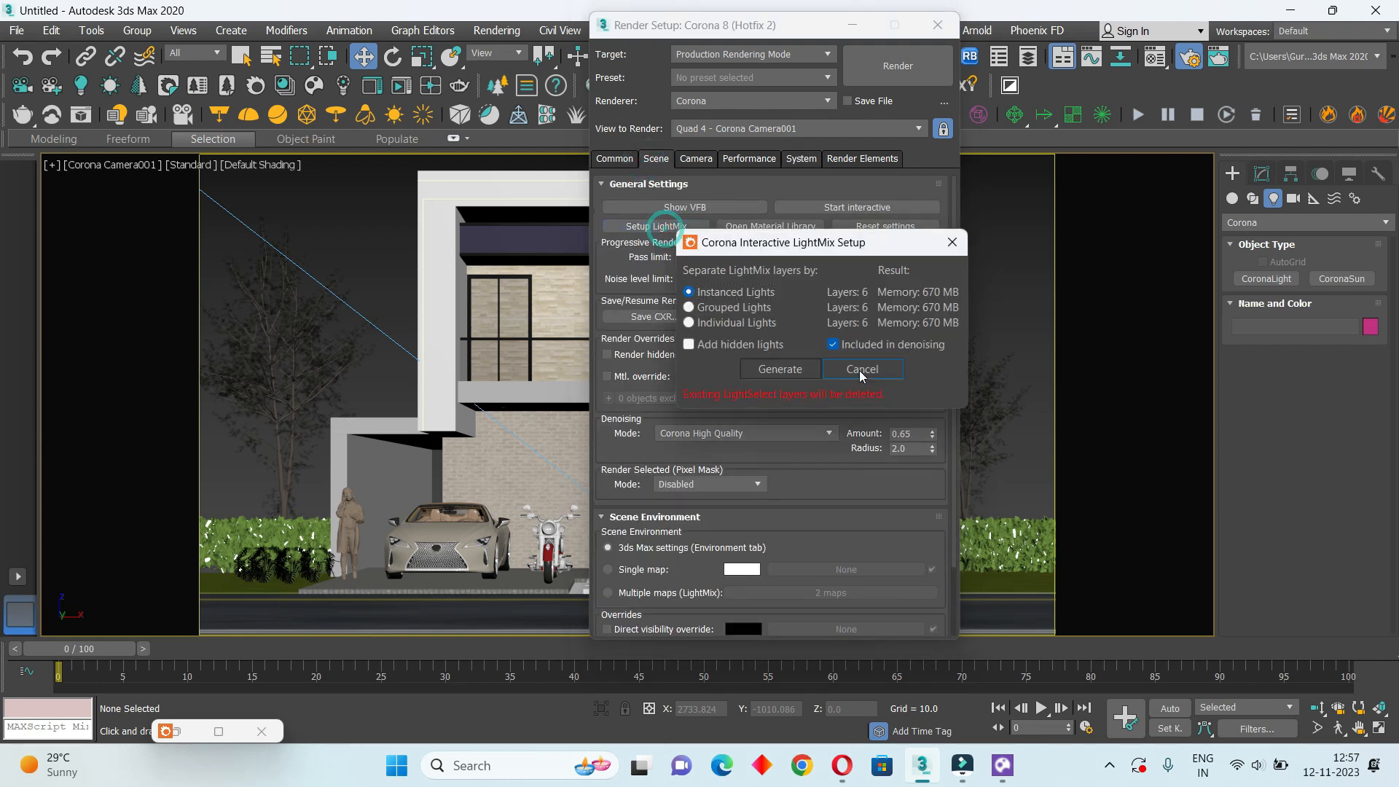
left_click(872, 365)
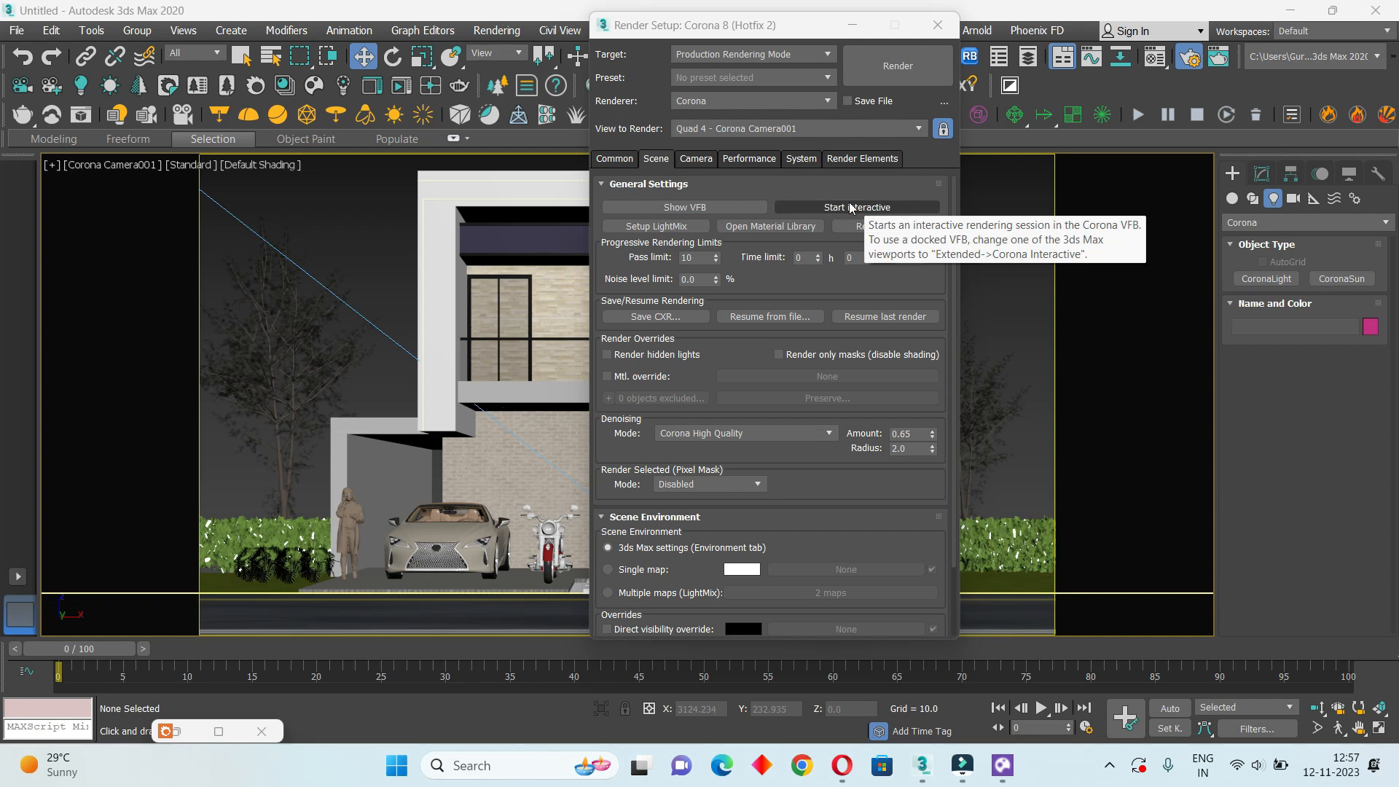
Start an interactive render and stop it, then launch the production render of Corona Camera001
left_click(851, 208)
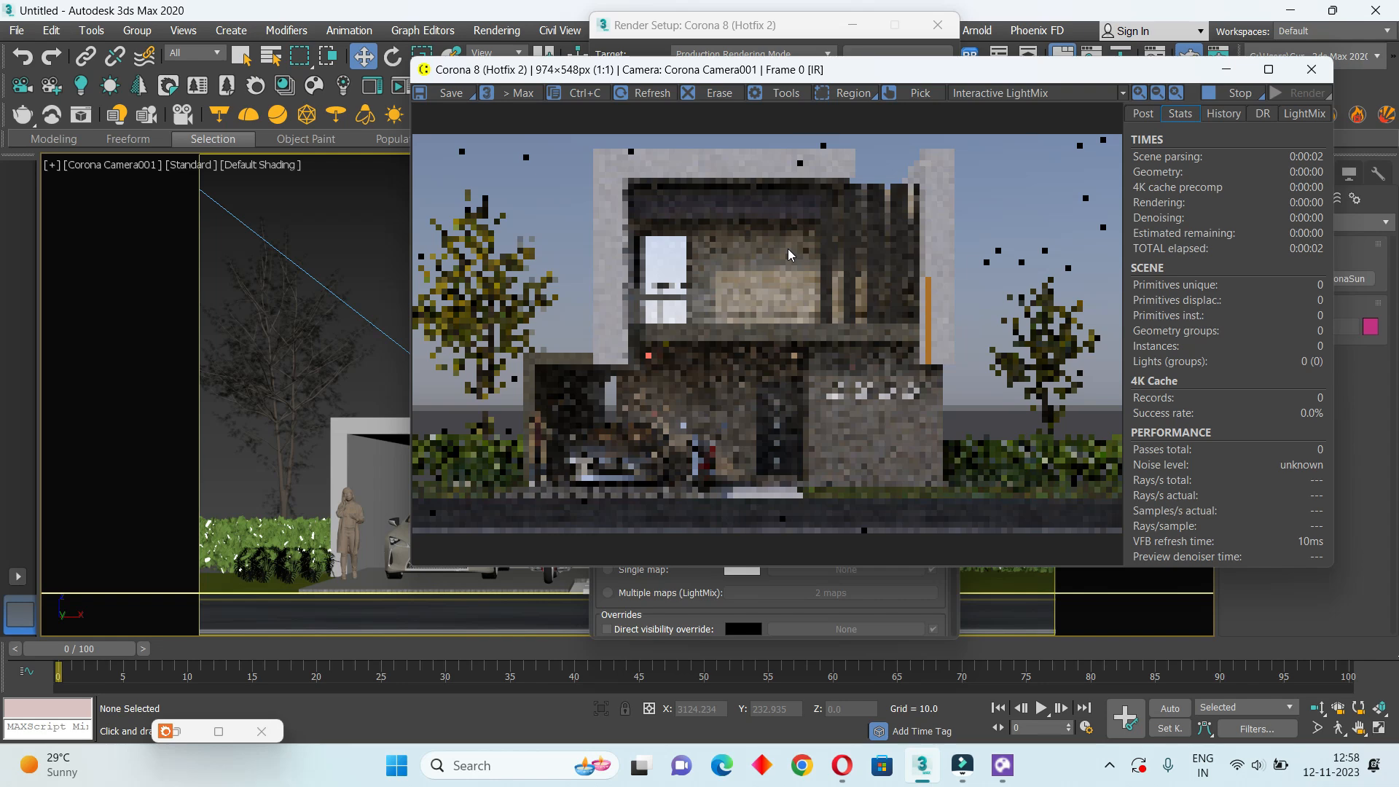
key("Escape")
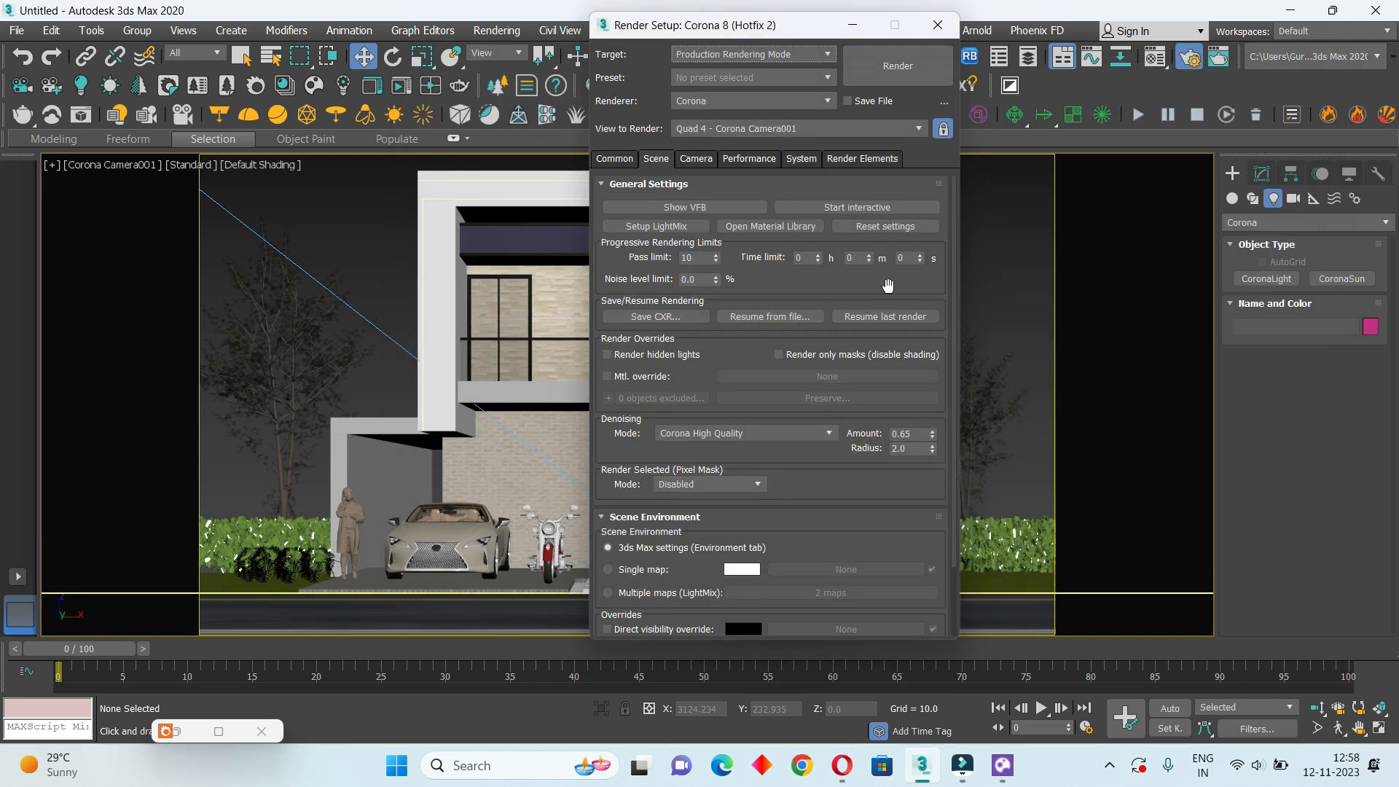
left_click(896, 64)
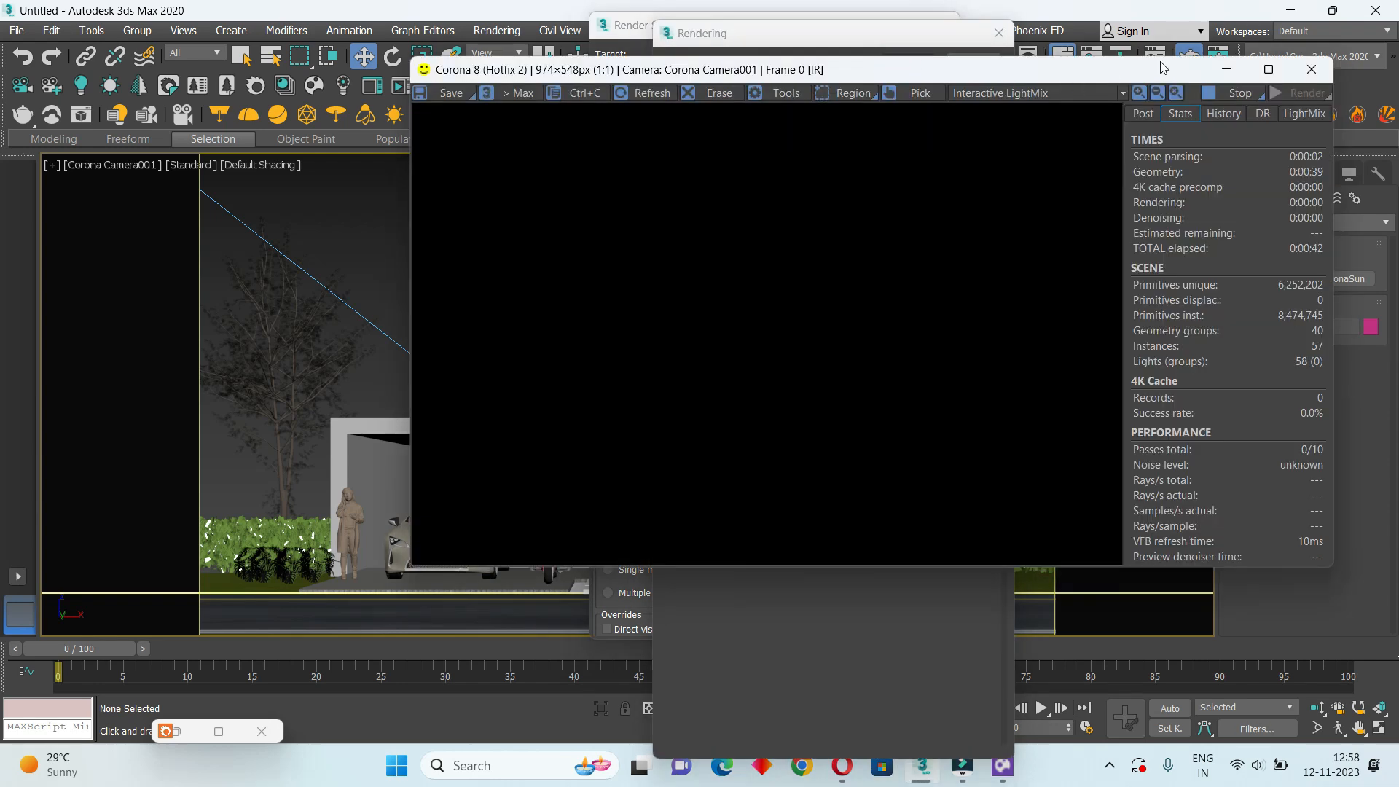
Maximize the frame buffer window and bring up the LightMix controls for the running render
double_click(1268, 73)
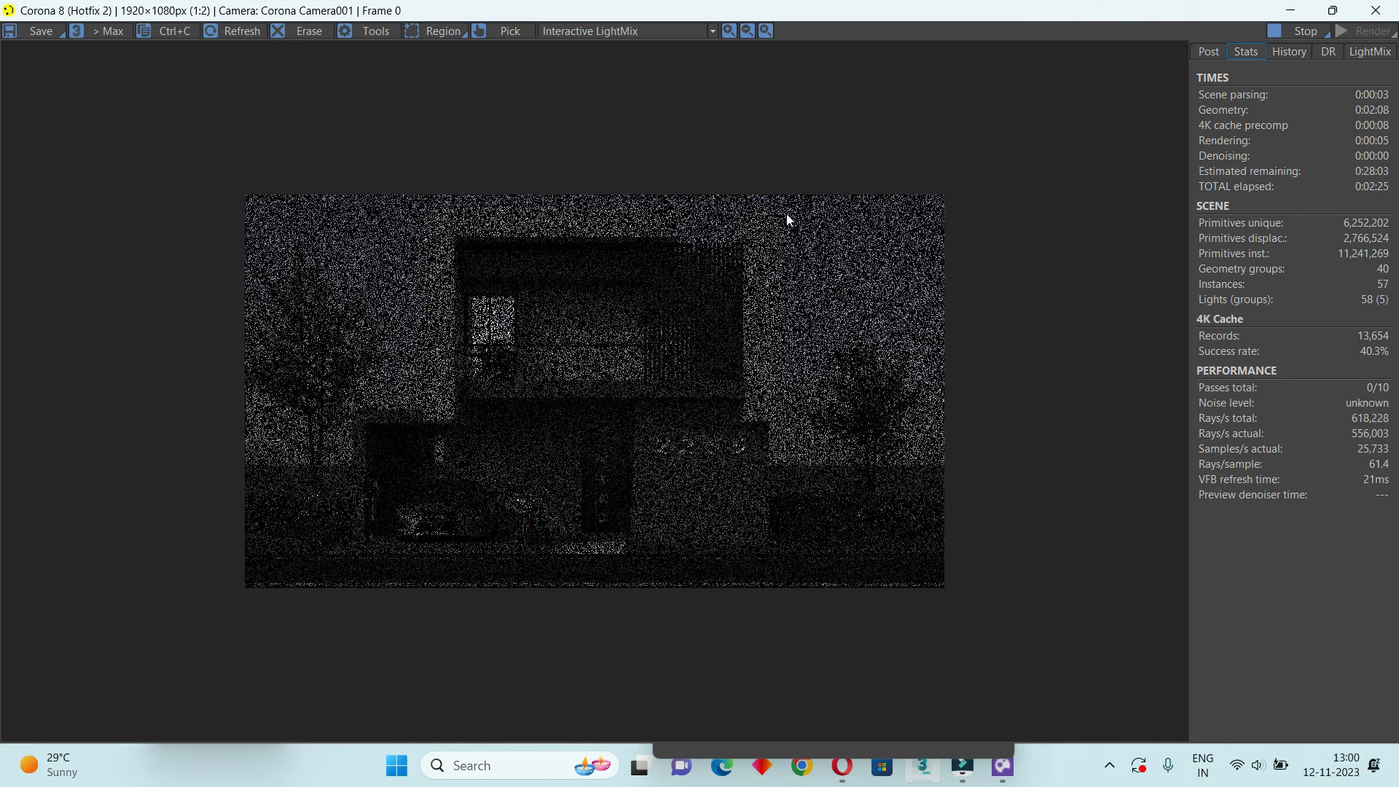
left_click(1207, 54)
left_click(1370, 51)
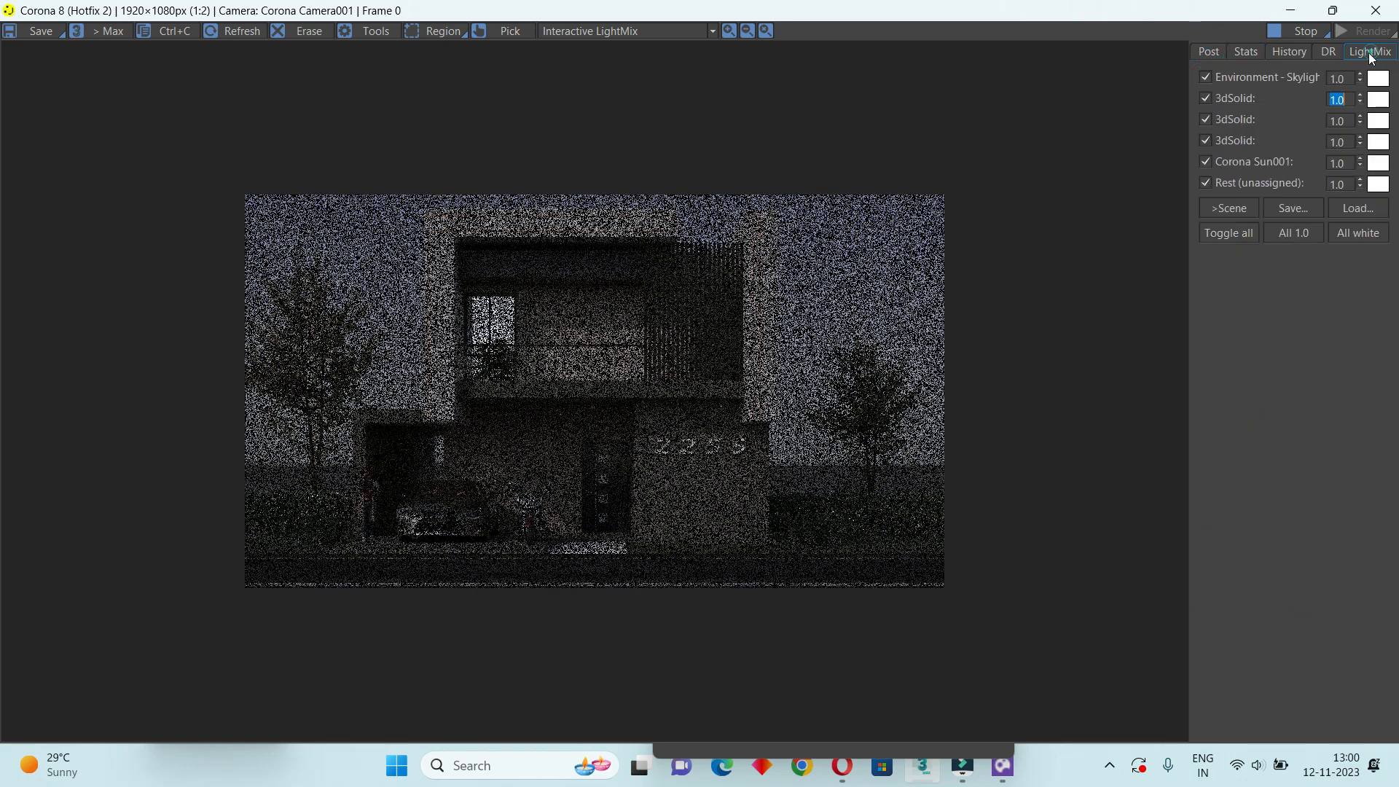
scroll(647, 360, "up", 2)
scroll(647, 360, "down", 1)
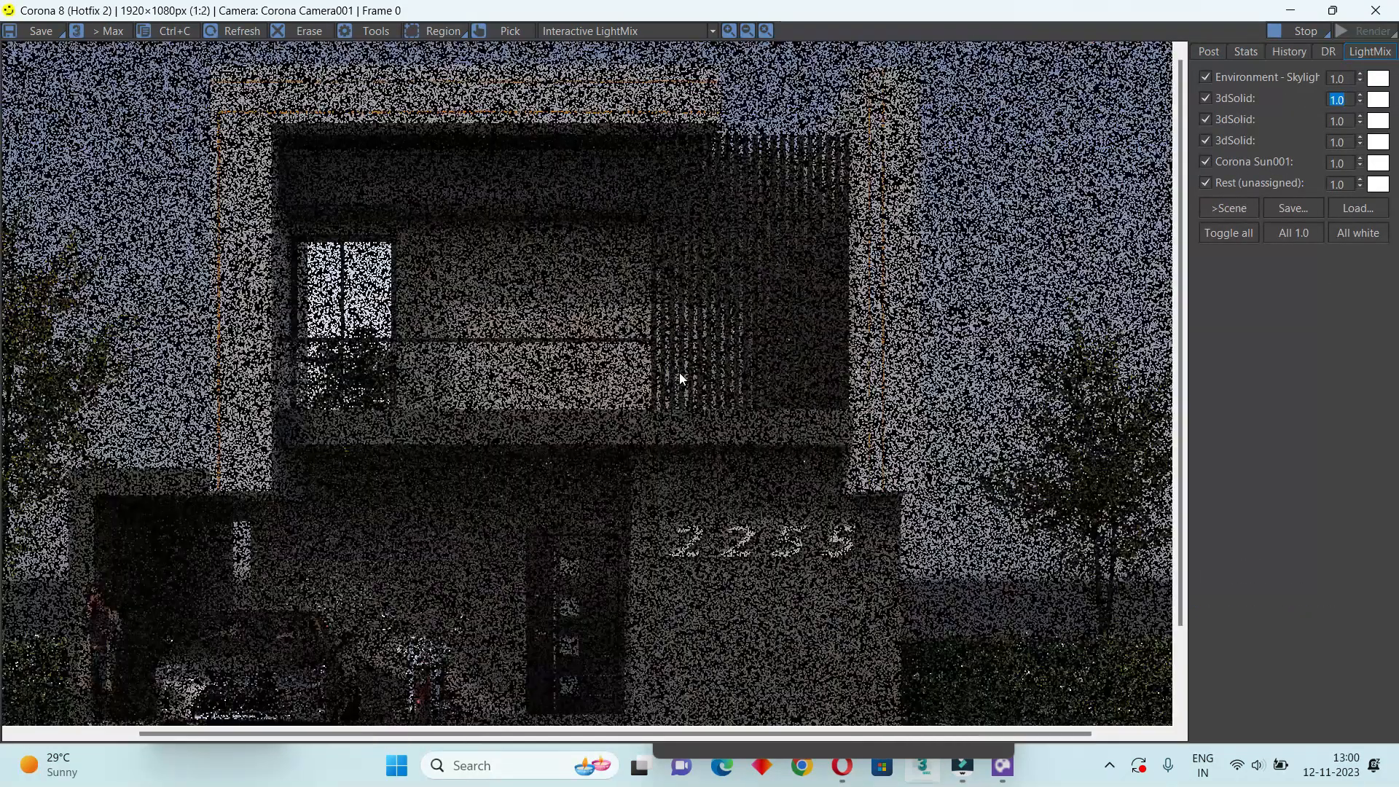
scroll(862, 369, "down", 1)
scroll(766, 312, "up", 1)
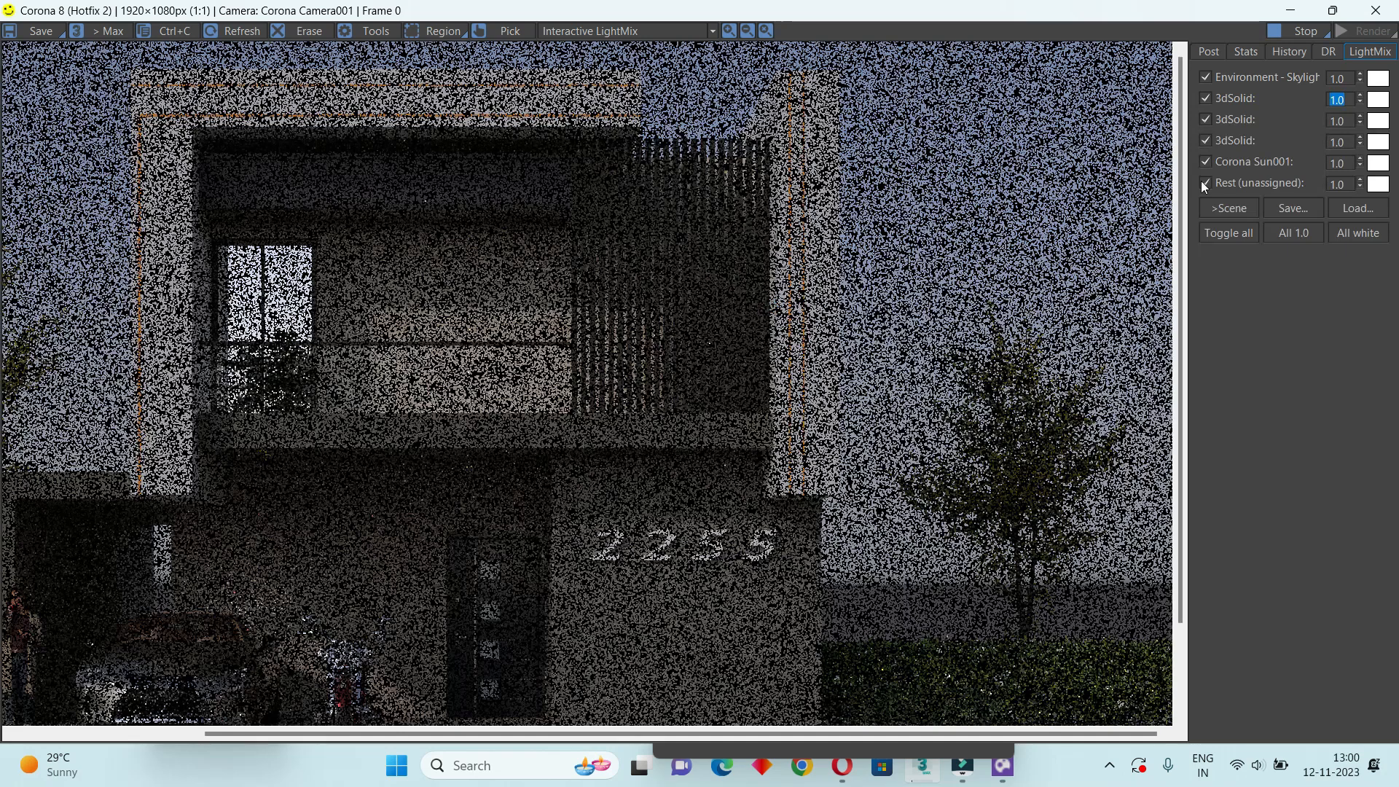
Set the LightMix intensity of all three 3dSolid lights to 3.0
double_click(1348, 142)
type("3")
key("Return")
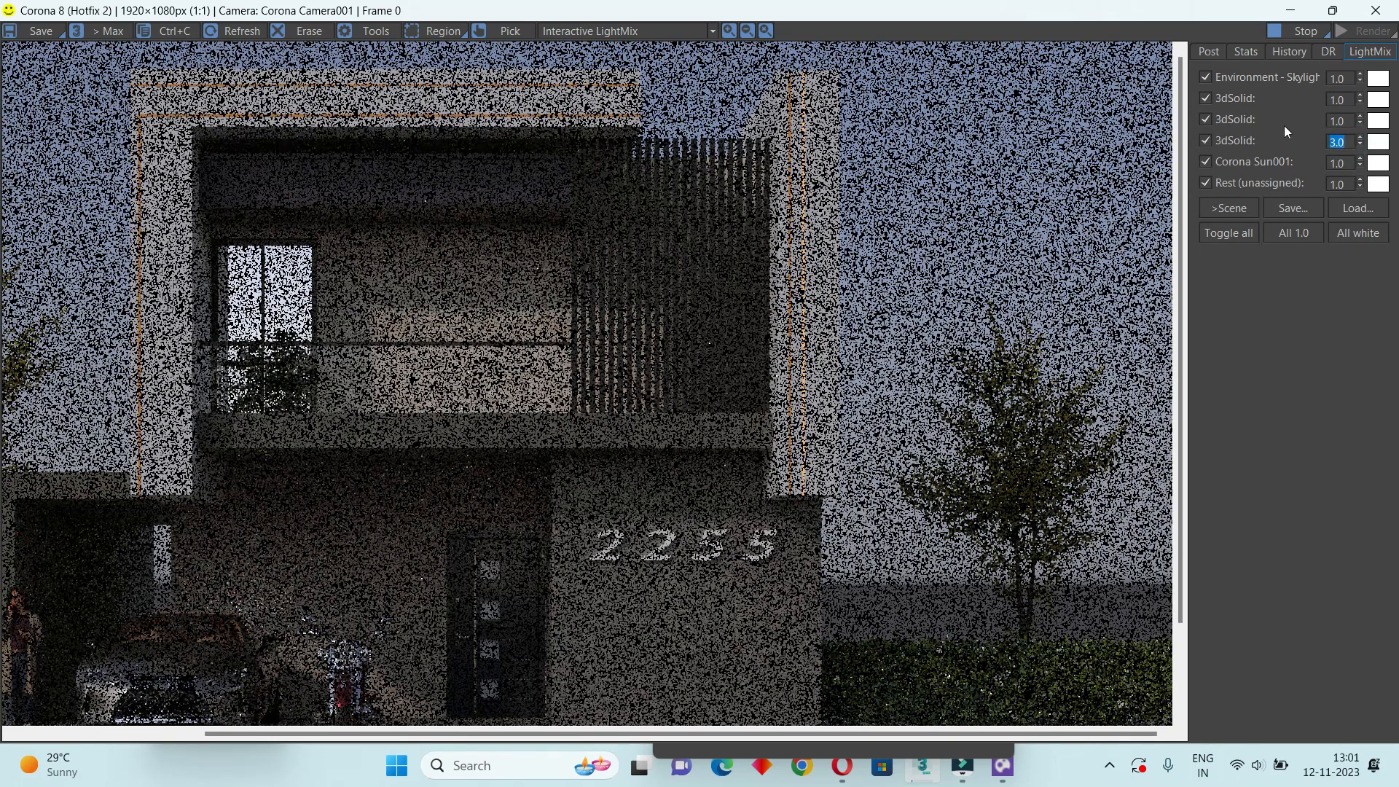
double_click(1350, 121)
type("3")
key("Return")
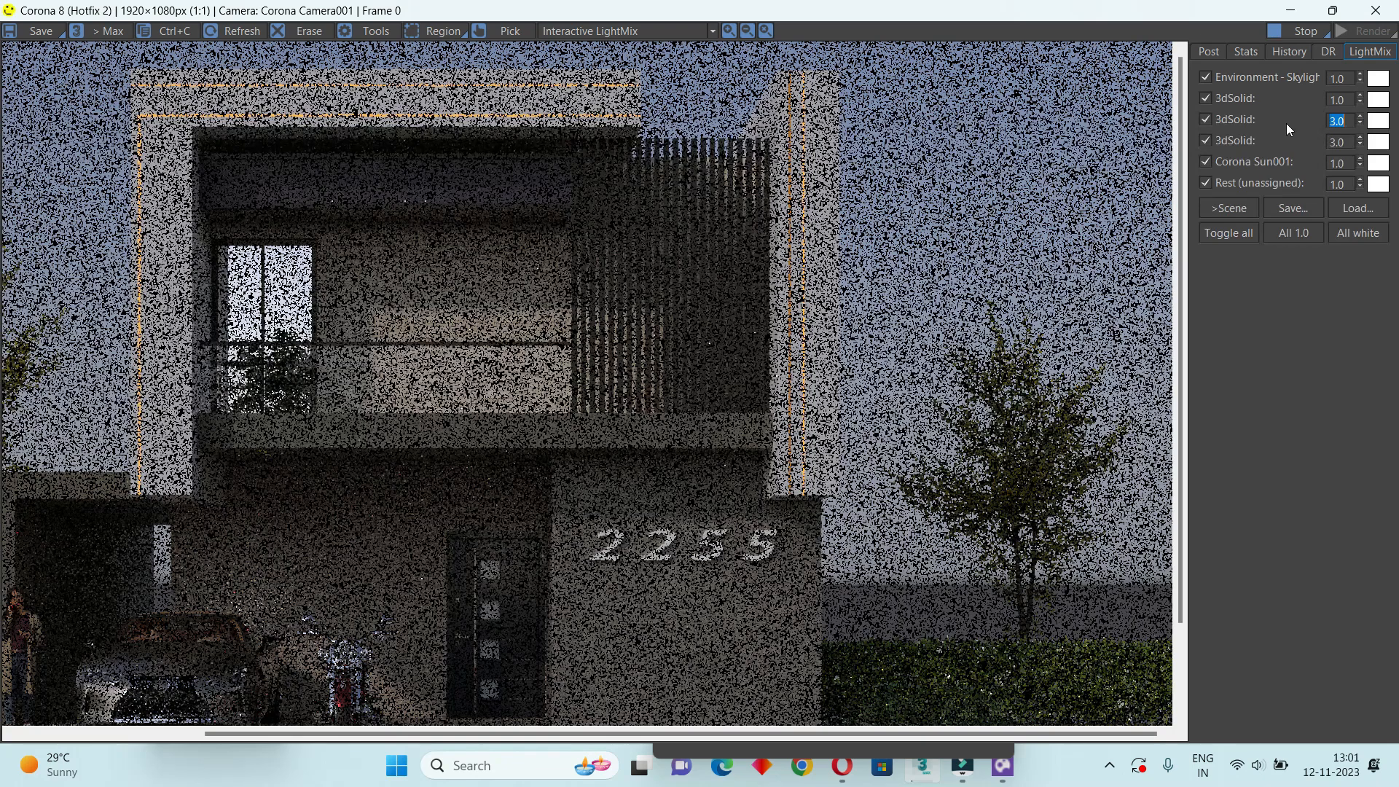
double_click(1349, 99)
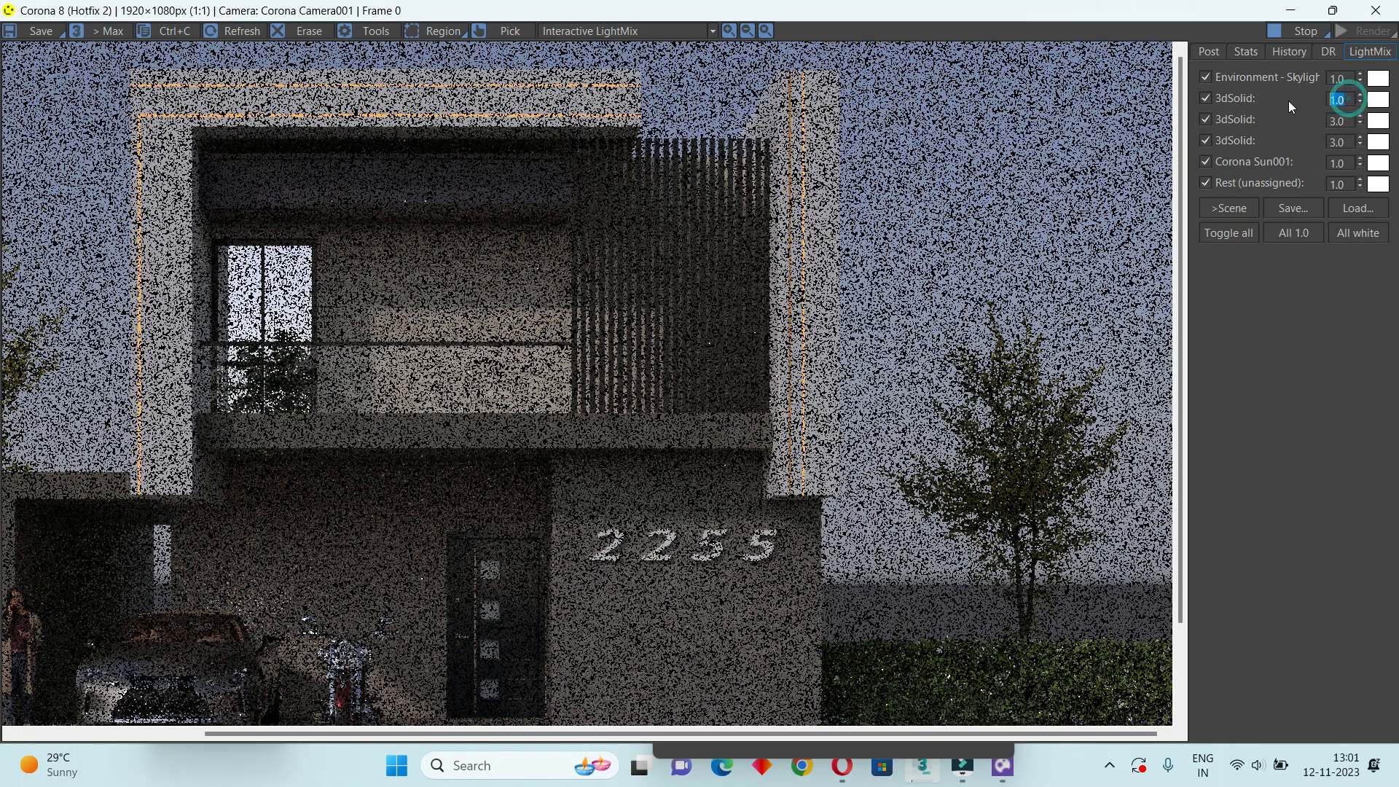
type("3")
key("Return")
Examine the render in progress, checking the brick wall, vertical slats, light strips and entrance area up close
scroll(697, 387, "down", 1)
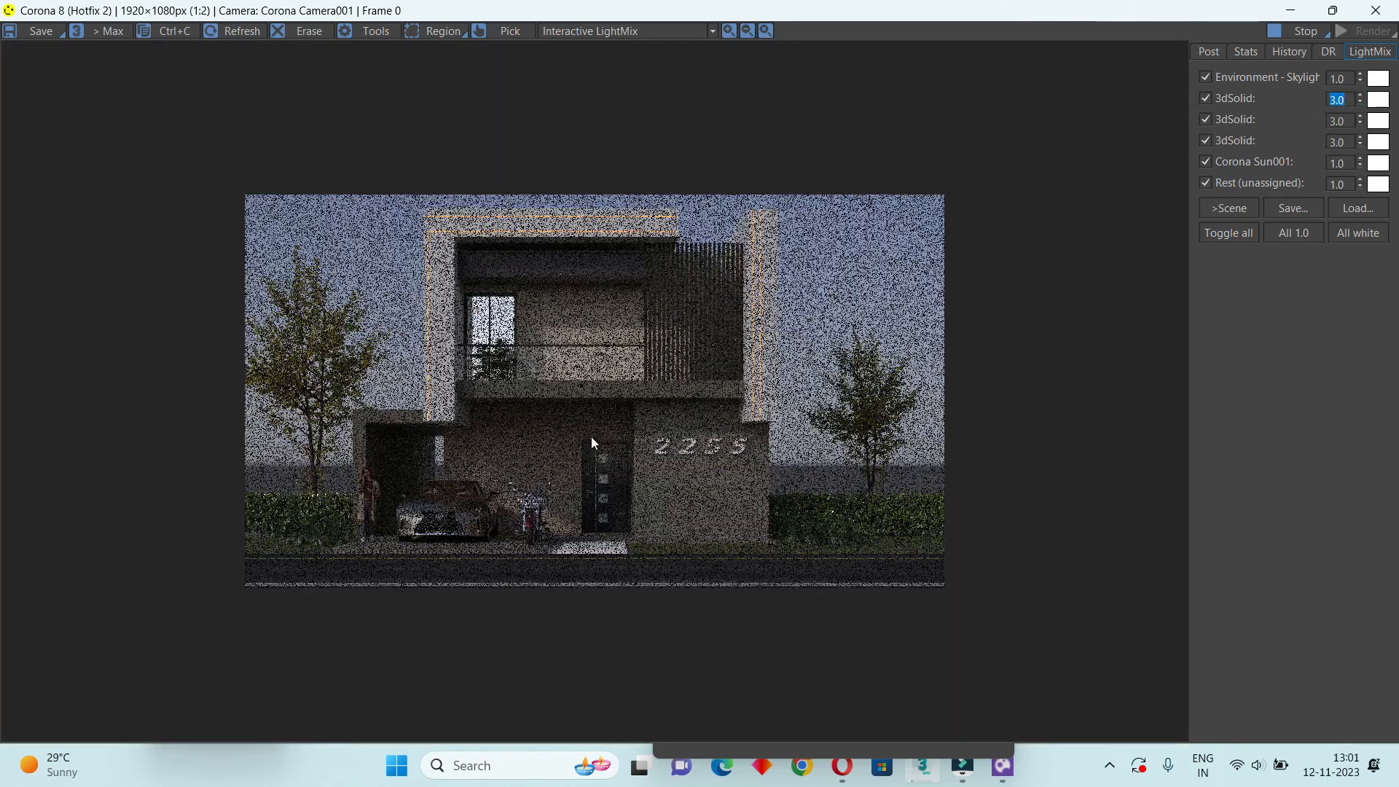
scroll(592, 436, "up", 1)
scroll(523, 531, "up", 2)
scroll(588, 505, "down", 3)
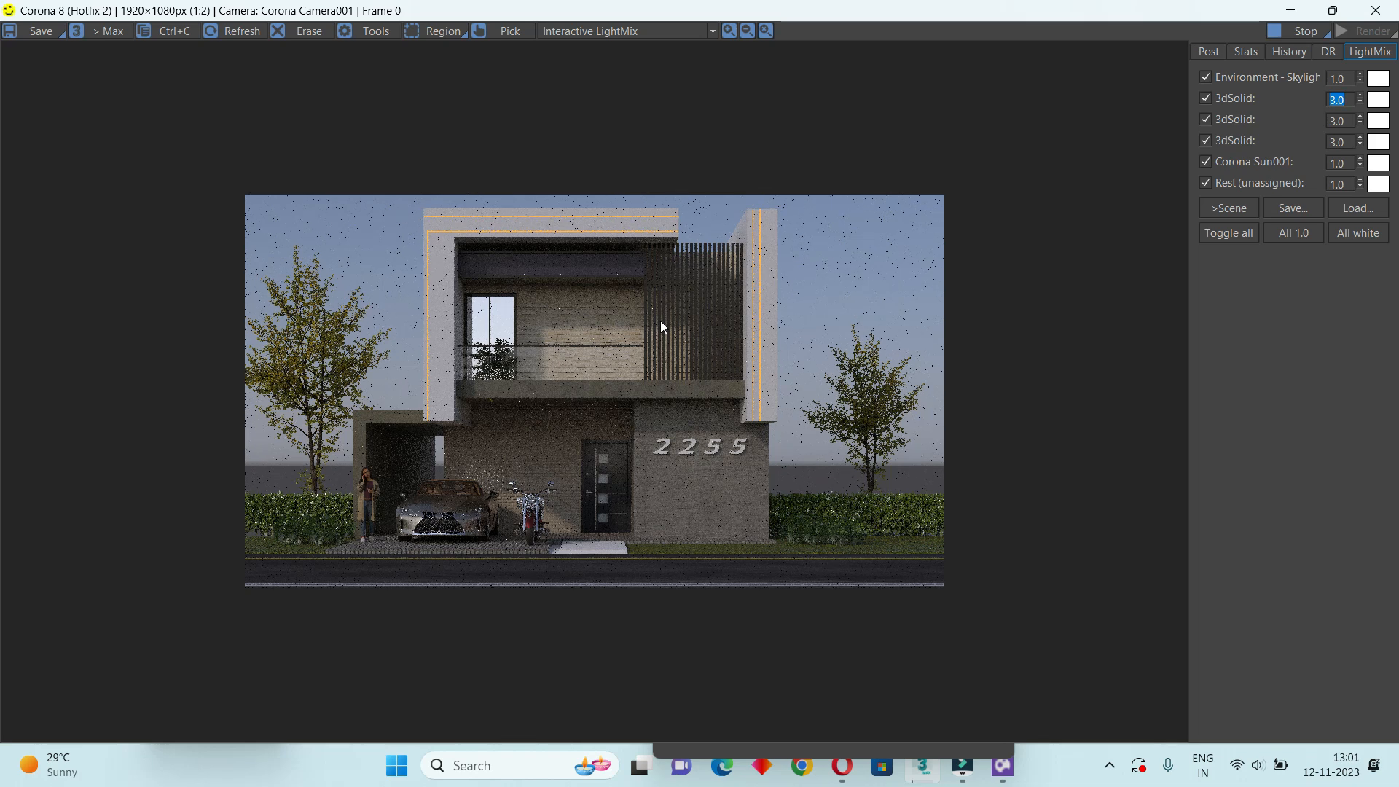
scroll(660, 321, "up", 5)
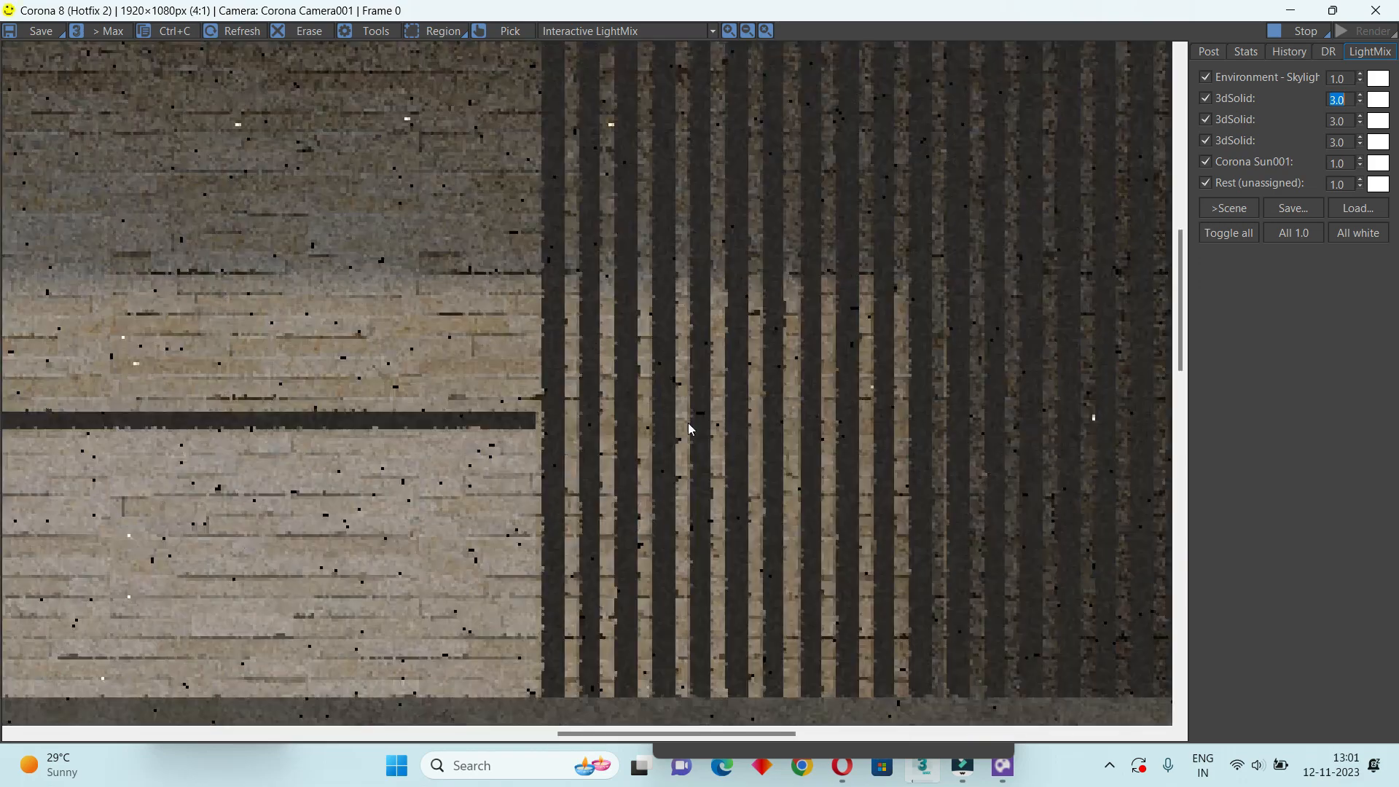
scroll(423, 456, "down", 3)
scroll(617, 425, "down", 3)
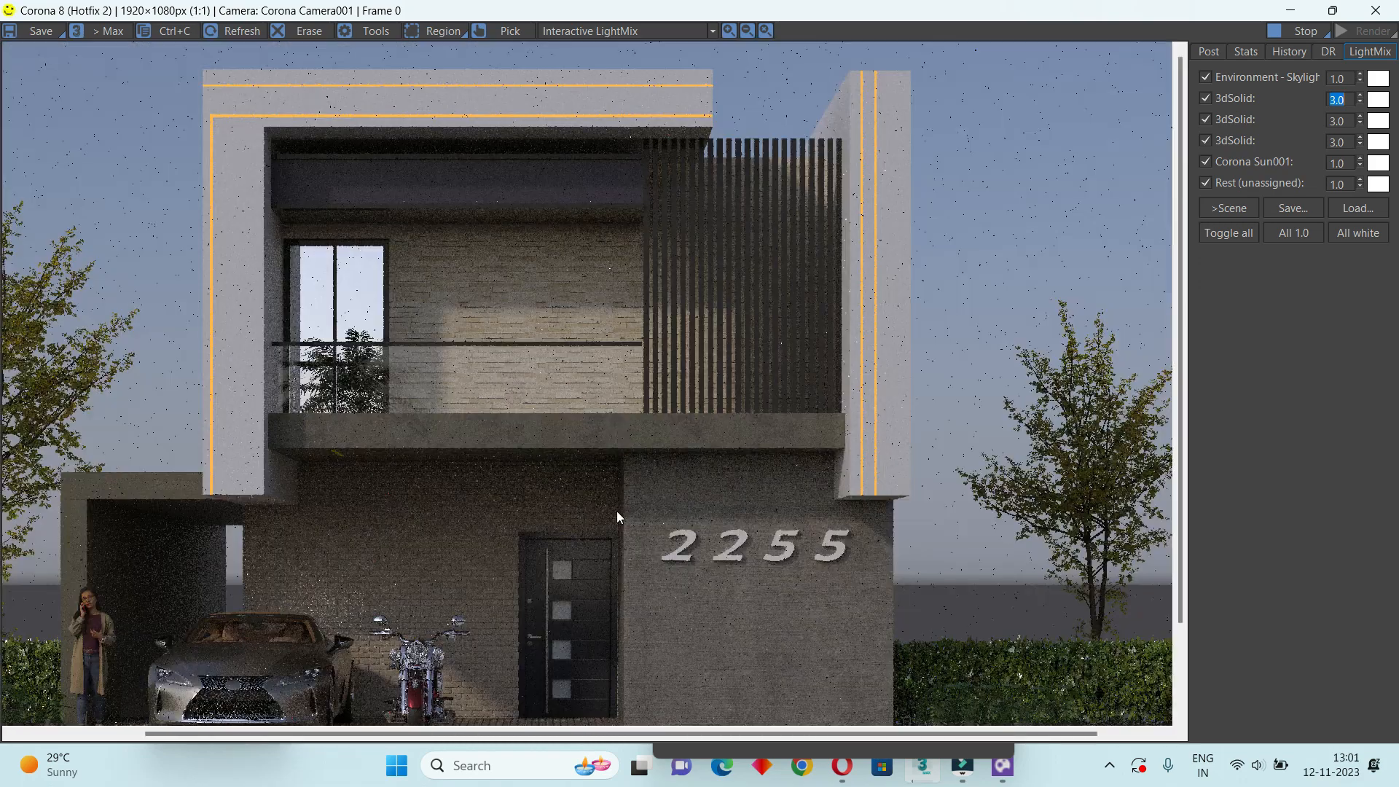
scroll(688, 548, "down", 1)
scroll(221, 598, "up", 5)
scroll(357, 566, "down", 3)
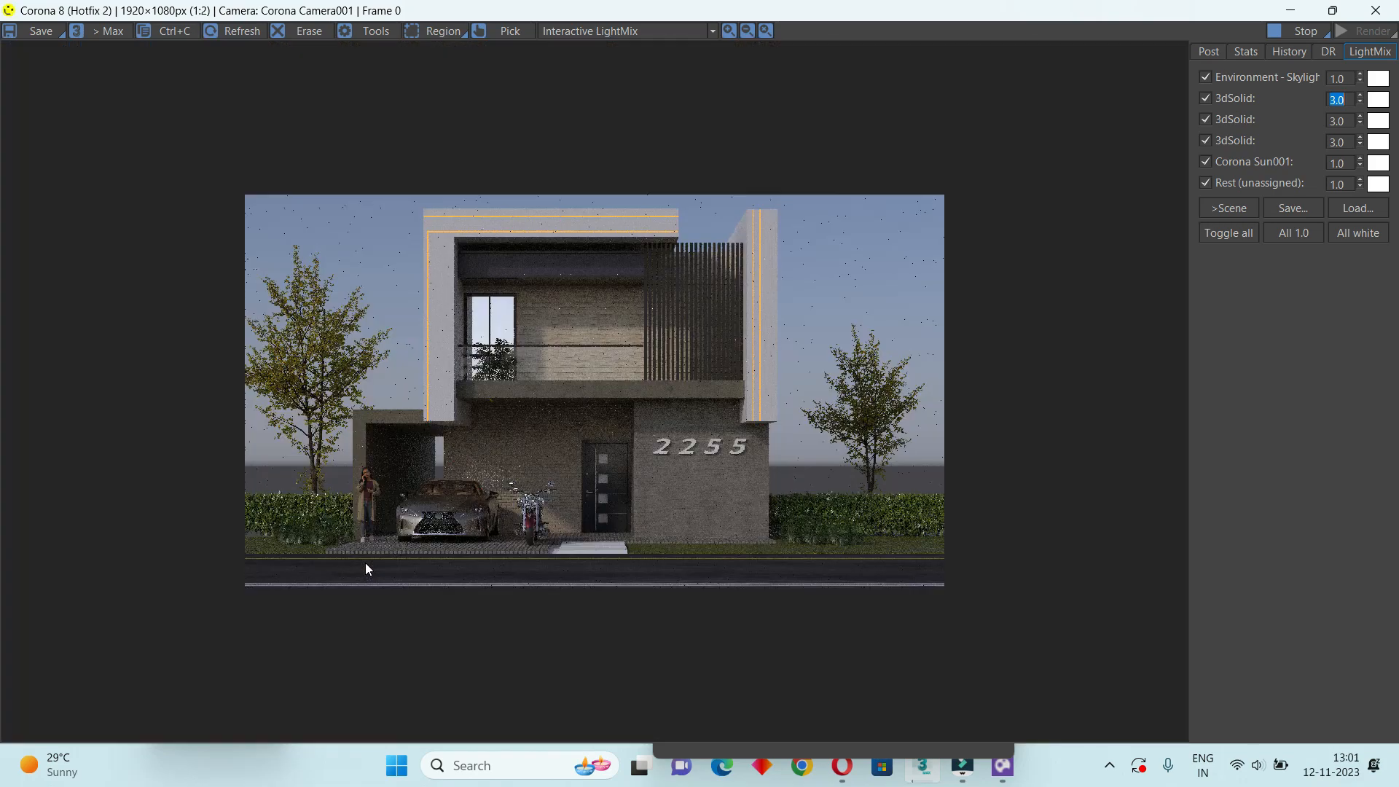
scroll(619, 264, "up", 1)
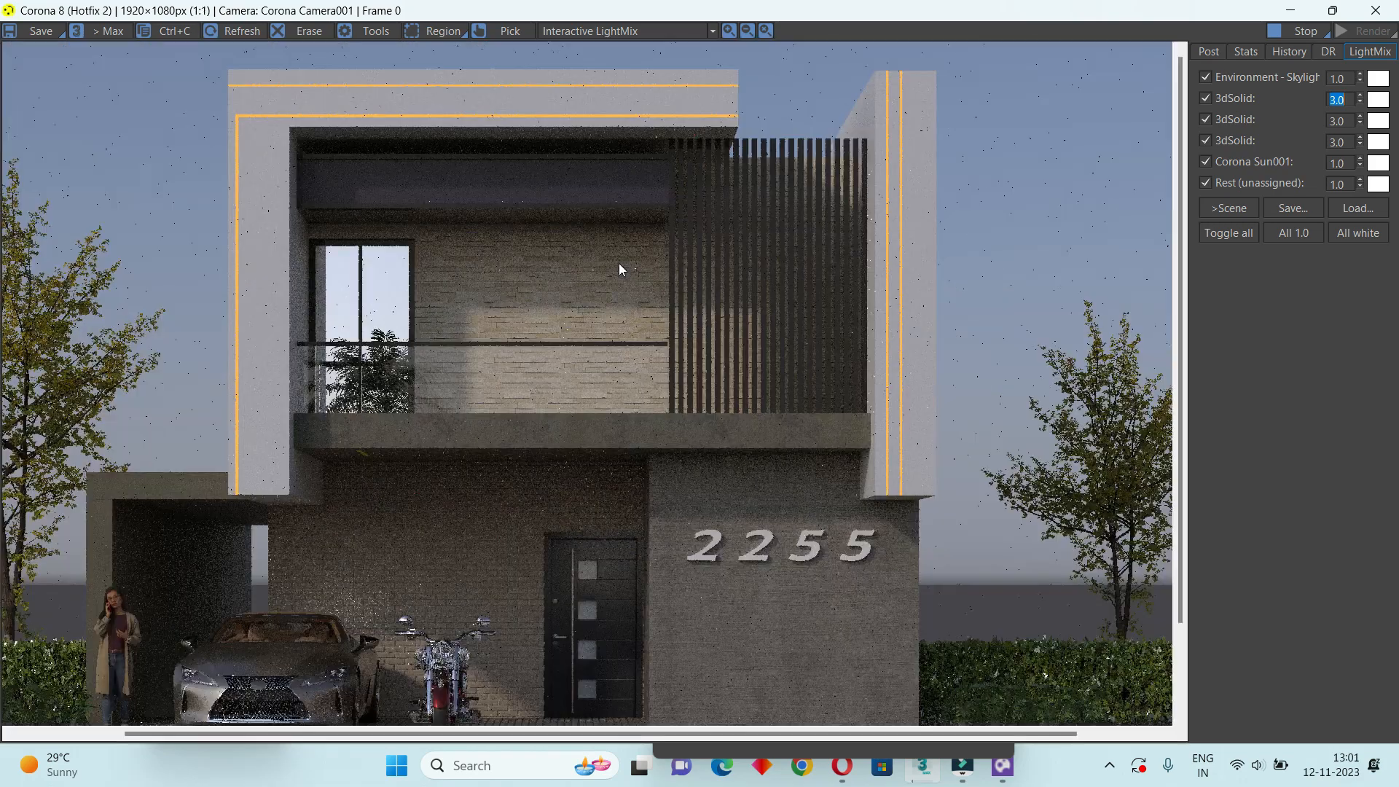
Adjust the tone mapping White Balance to 5343.504 and check its effect around the house number
left_click(1213, 51)
left_click_drag(1365, 158, 1371, 159)
scroll(605, 391, "up", 2)
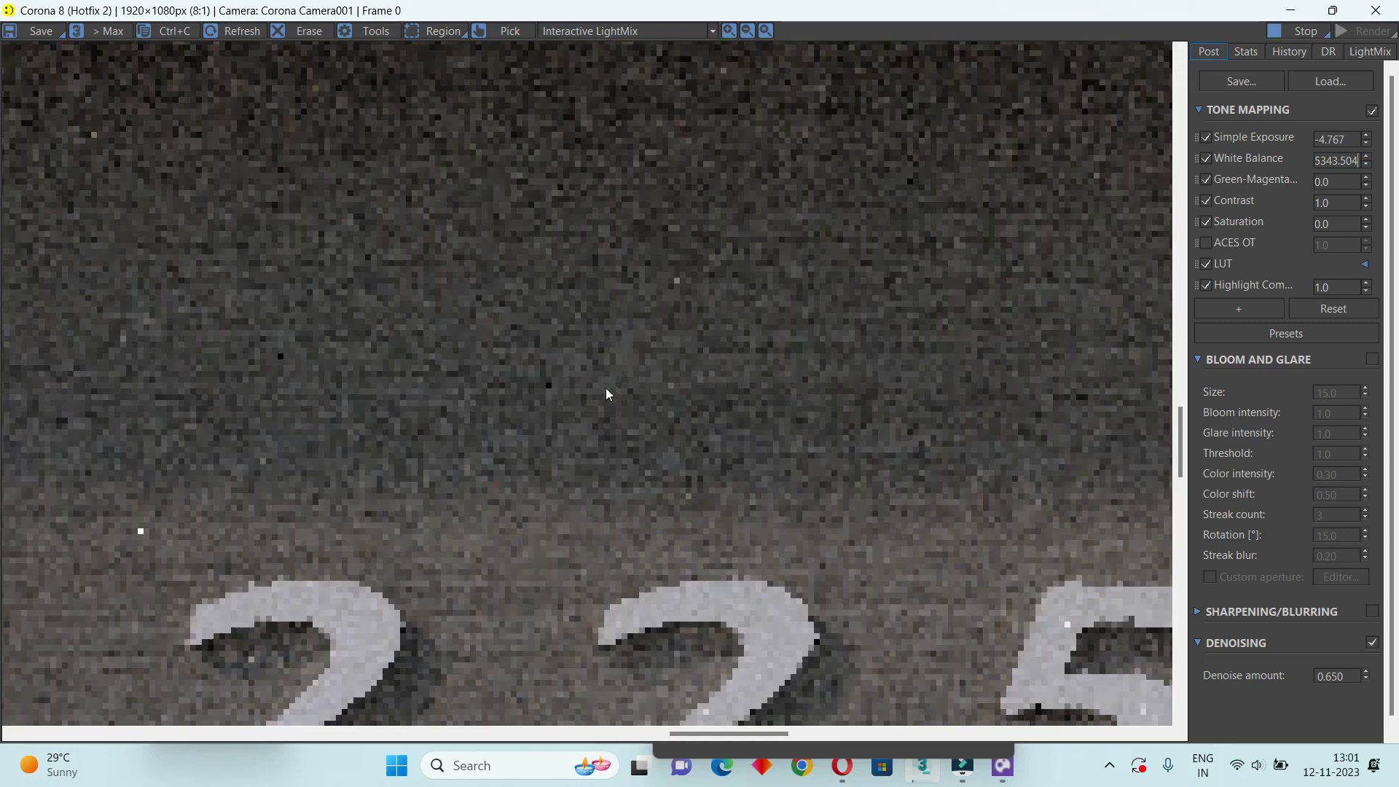
scroll(606, 391, "down", 3)
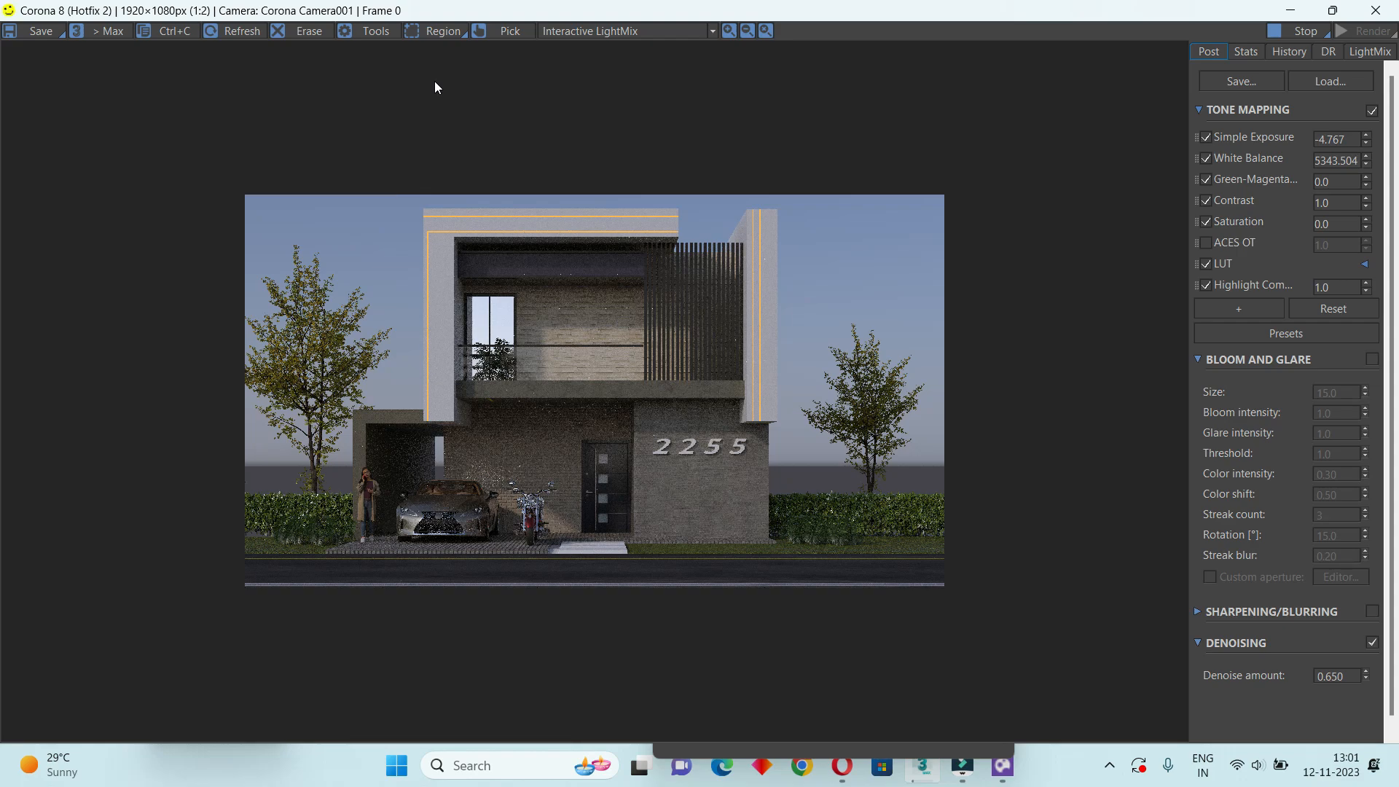
Examine the noise on the facade, balcony underside and parking area, and review the render statistics
scroll(653, 408, "up", 1)
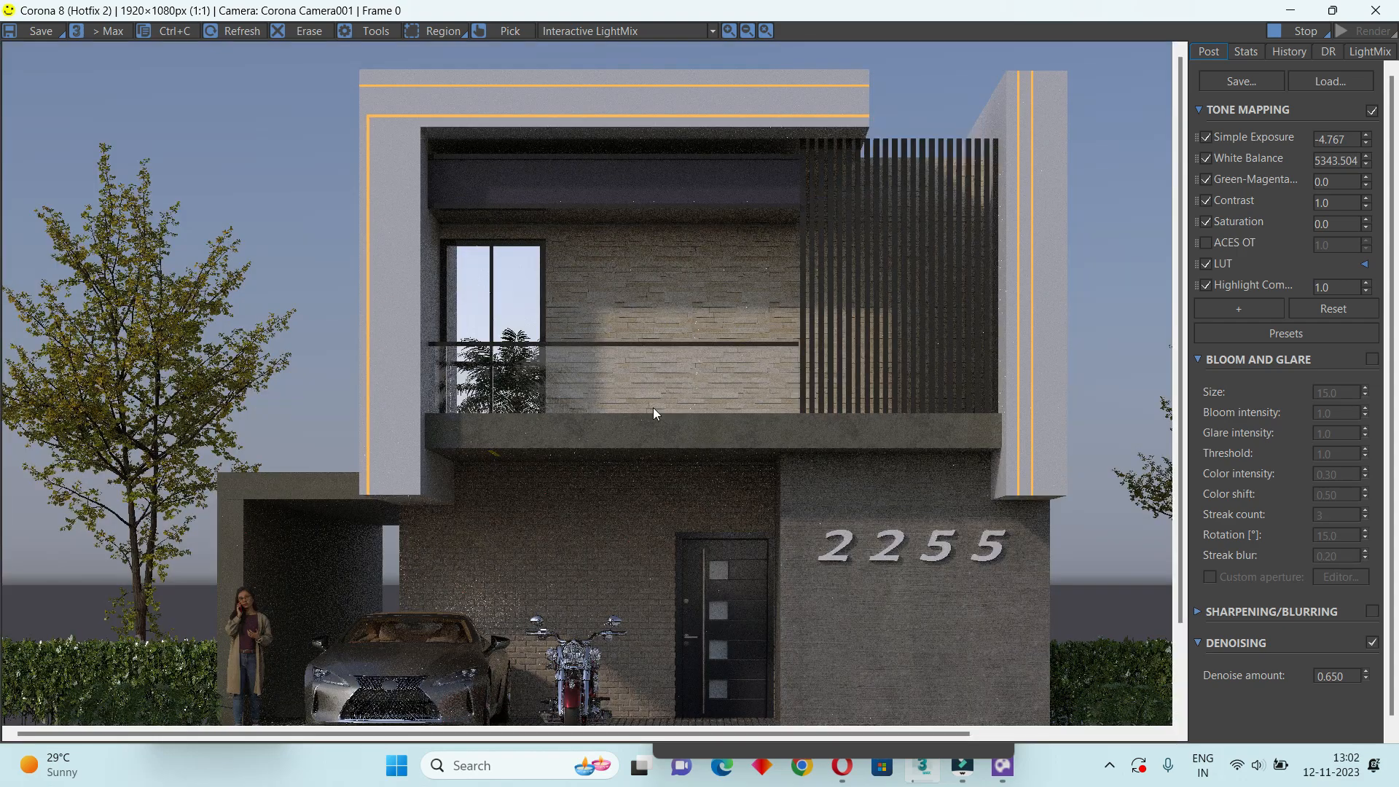
scroll(440, 503, "up", 2)
scroll(441, 496, "down", 3)
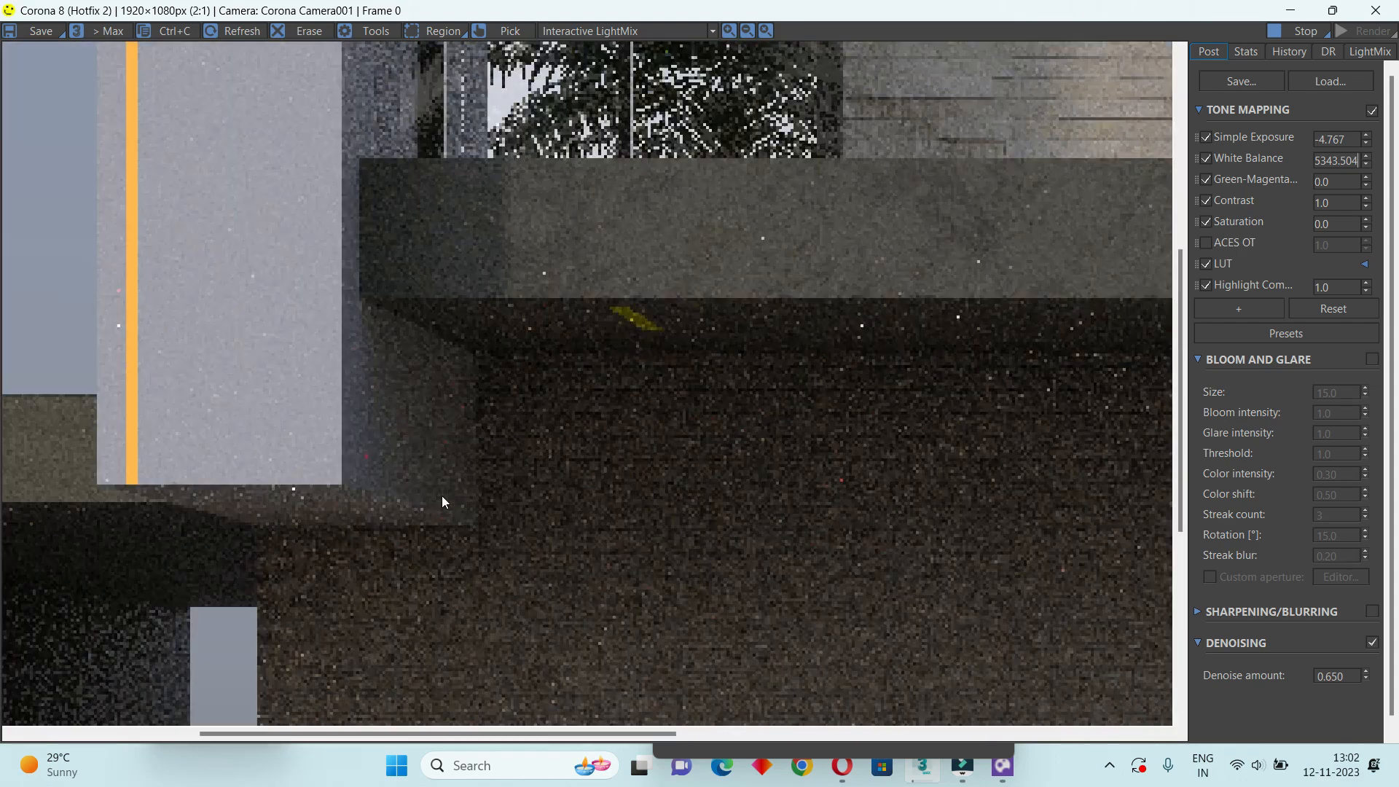
scroll(692, 462, "up", 2)
scroll(685, 463, "down", 1)
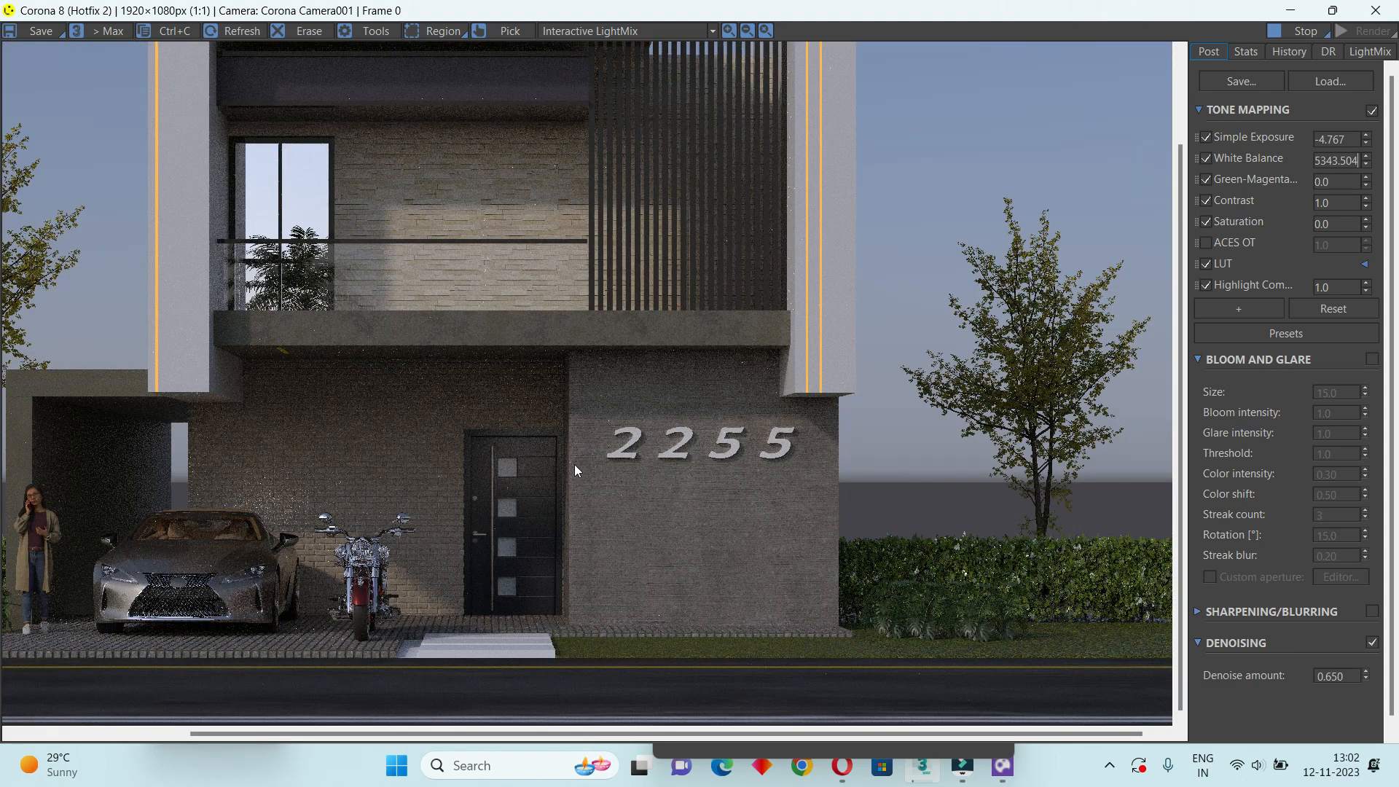
scroll(575, 469, "down", 1)
scroll(589, 428, "up", 1)
middle_click_drag(555, 474, 562, 565)
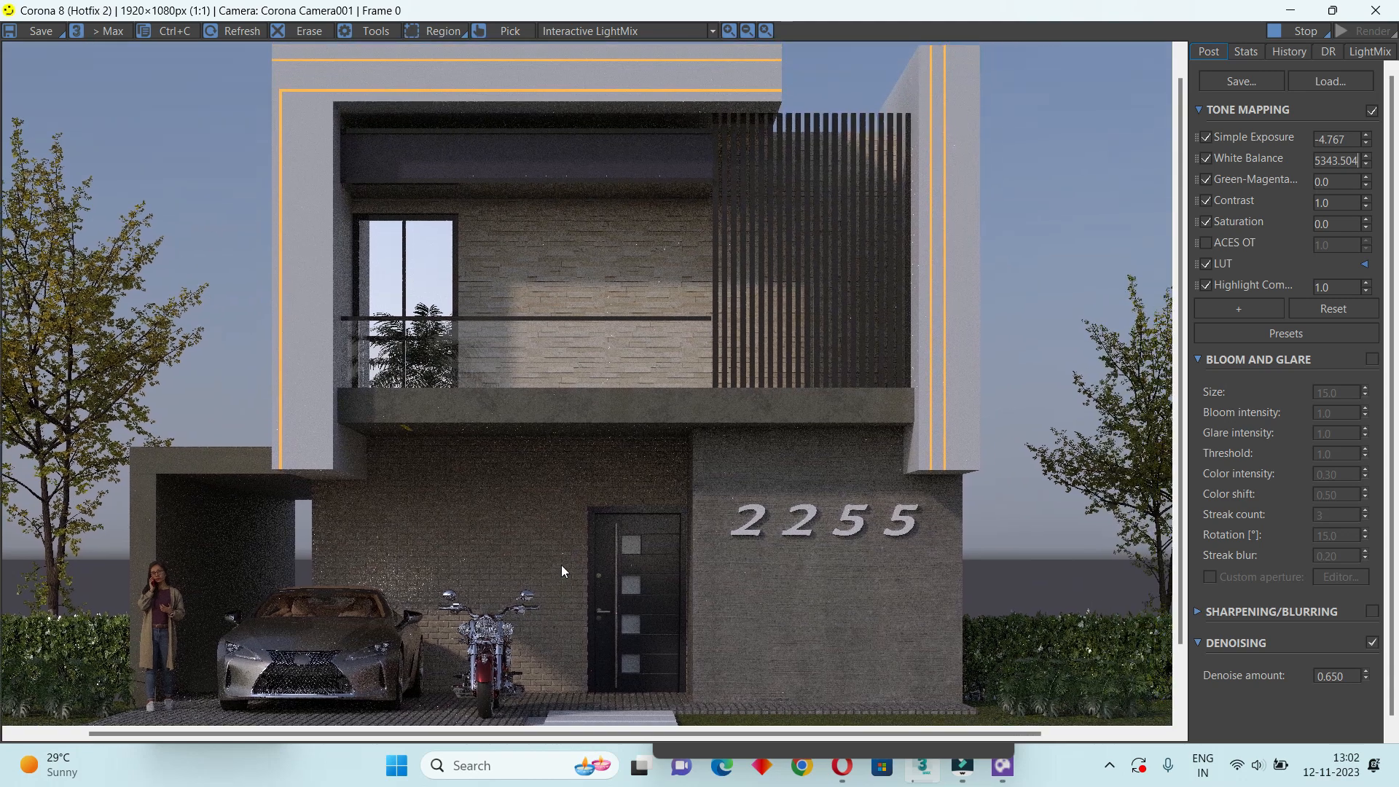
left_click(1247, 52)
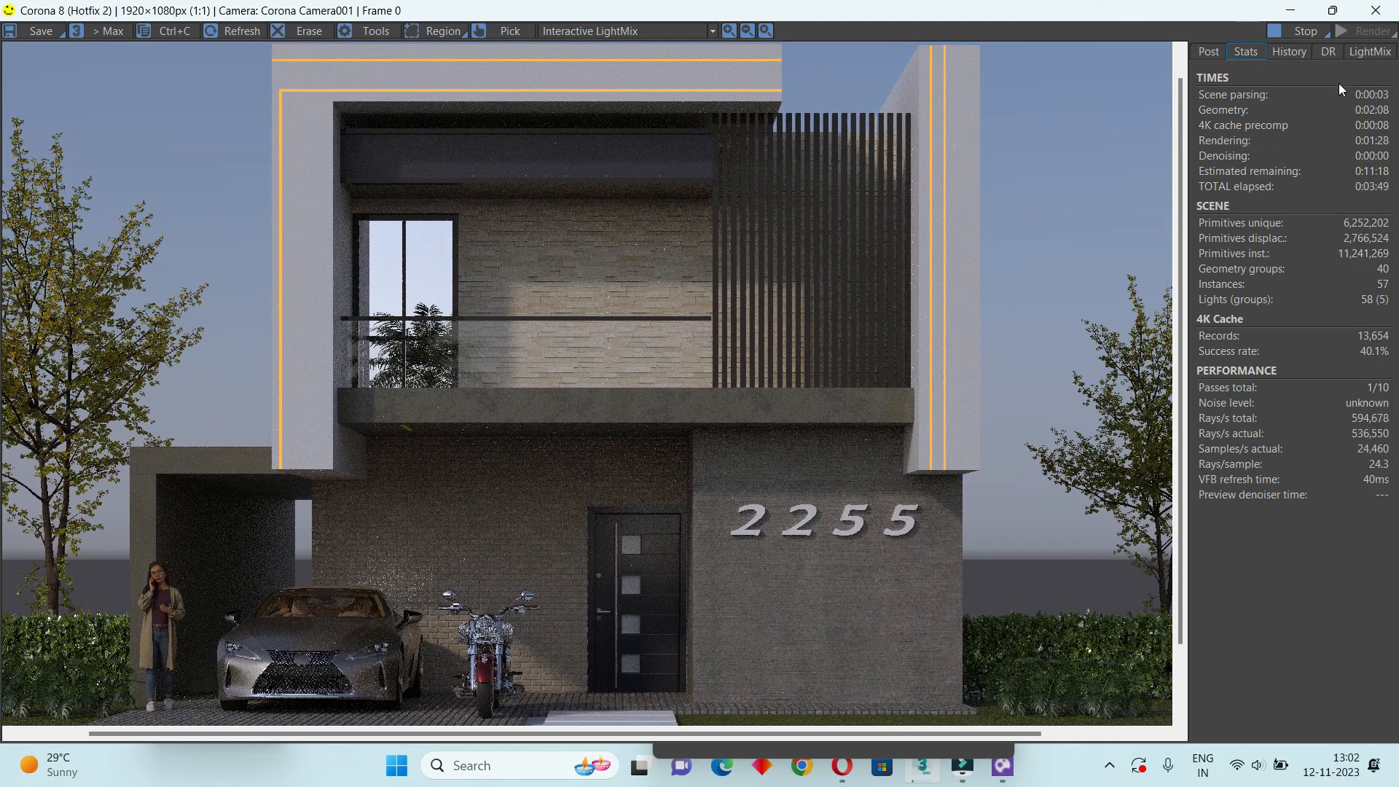
Set the tone mapping Contrast to 2.0 and check its effect on the car, motorcycle, door and house number
left_click(1206, 52)
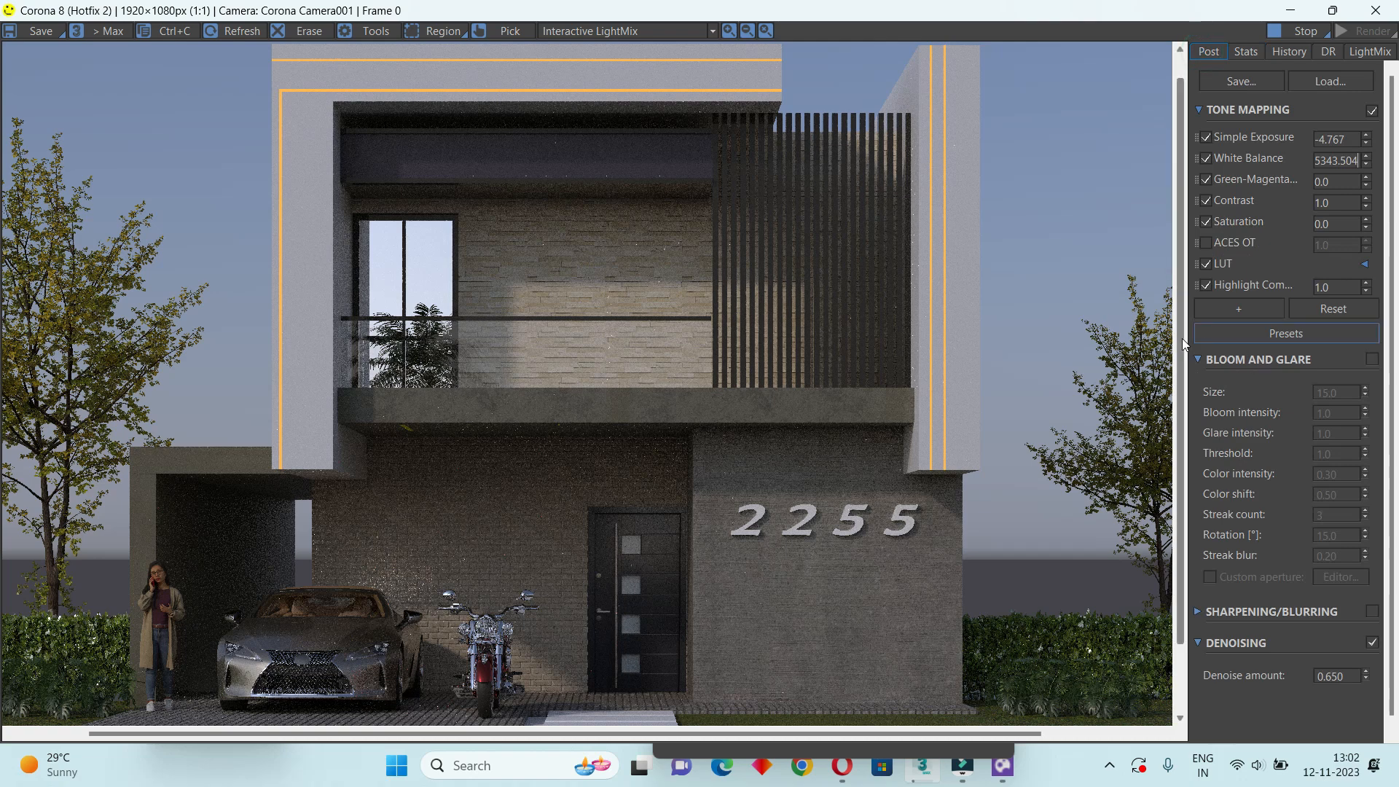
double_click(1338, 205)
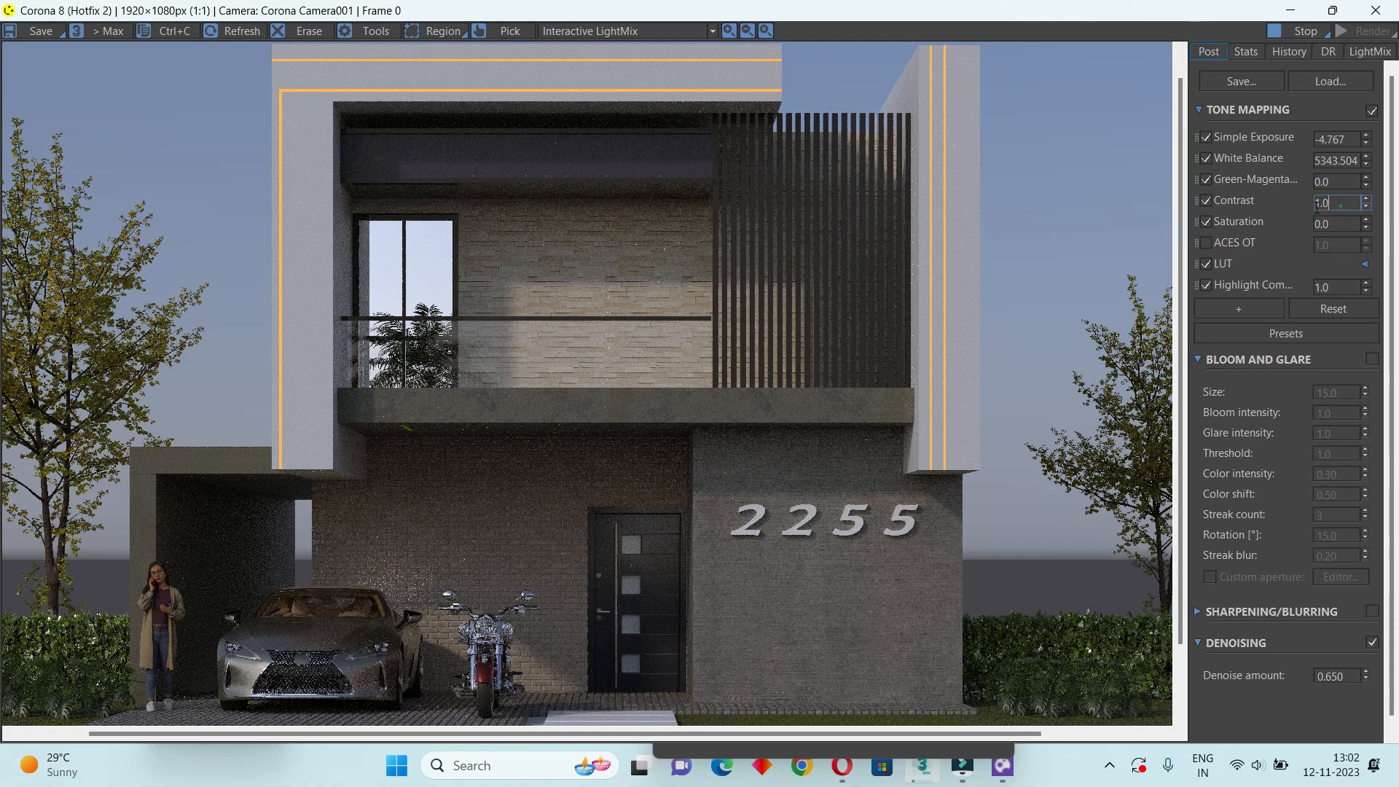
type("2")
scroll(504, 584, "up", 1)
left_click_drag(579, 482, 653, 329)
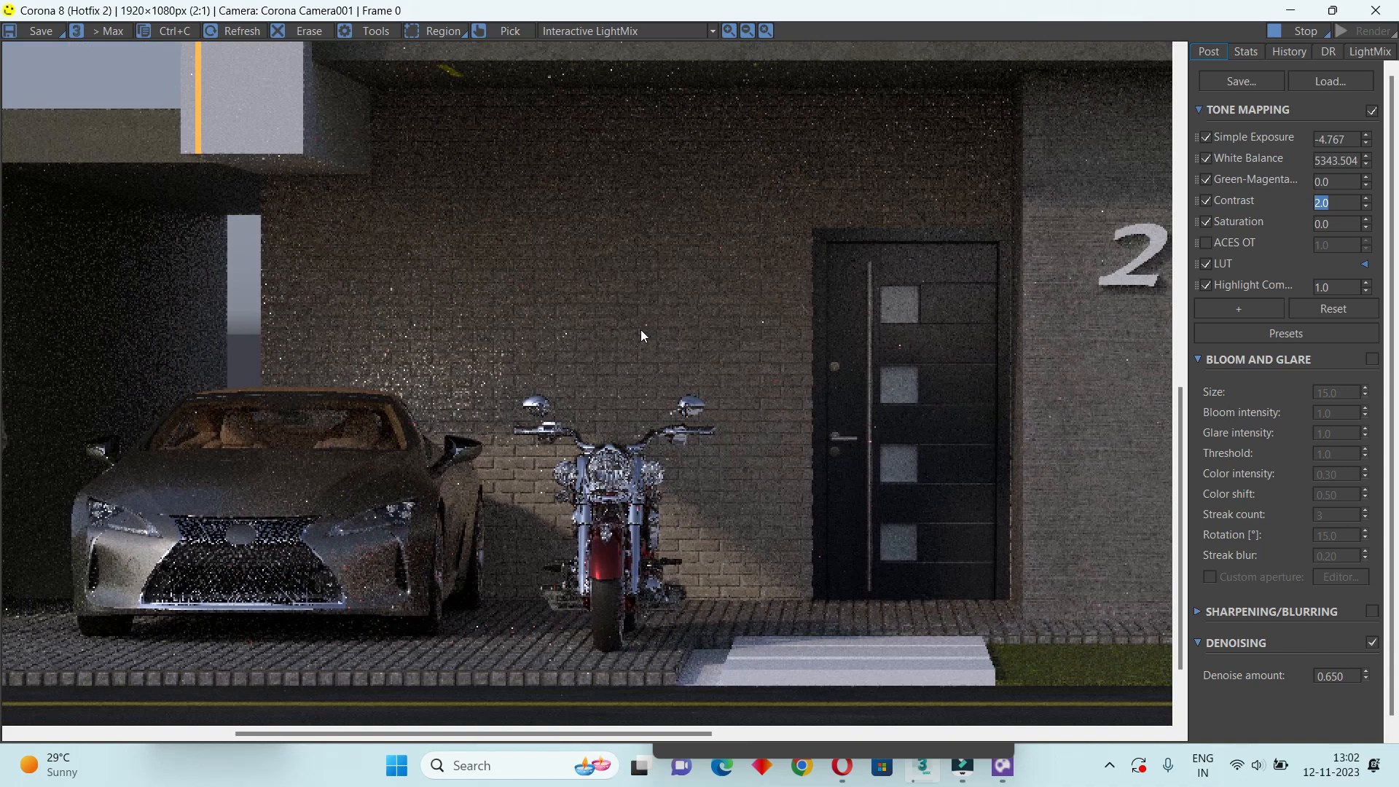
scroll(636, 331, "down", 4)
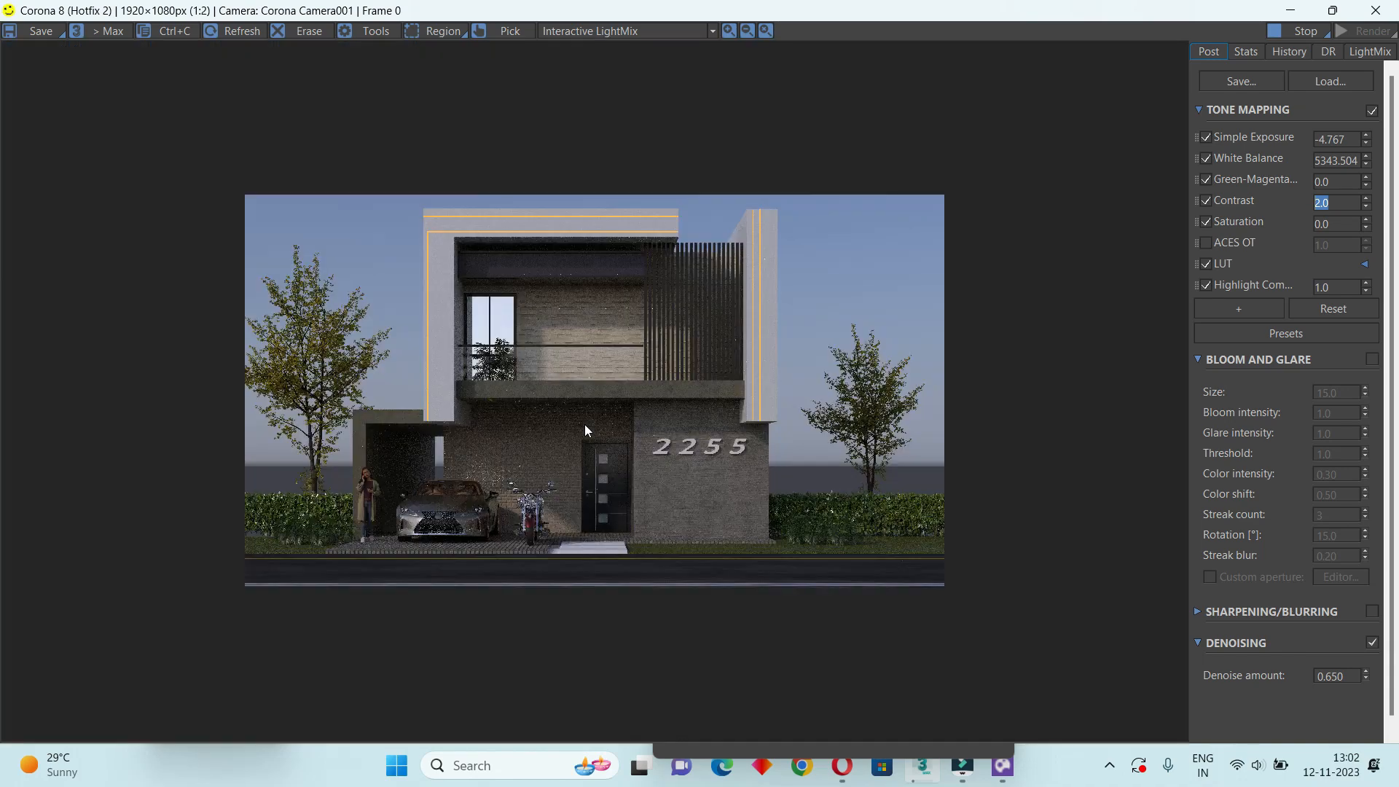
scroll(586, 430, "up", 1)
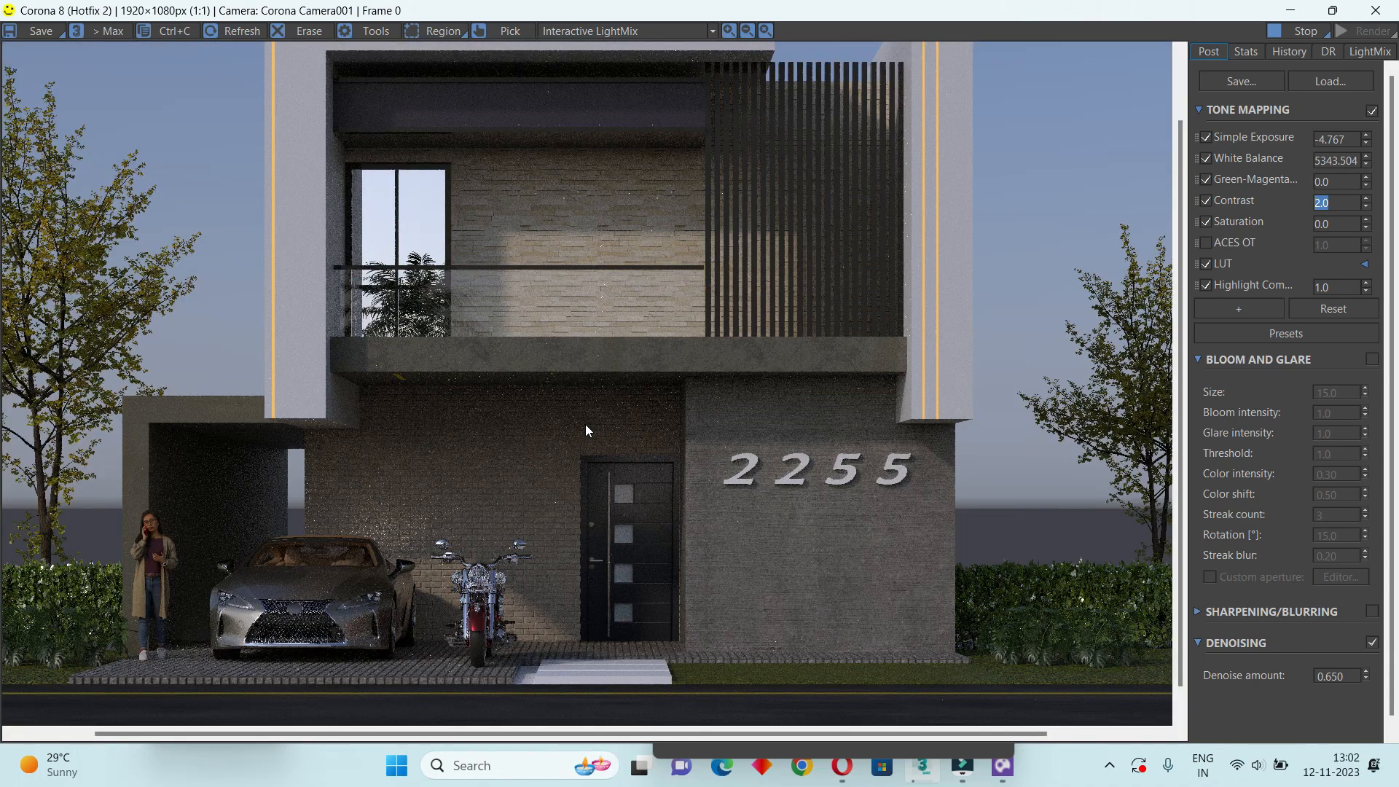
scroll(749, 527, "up", 1)
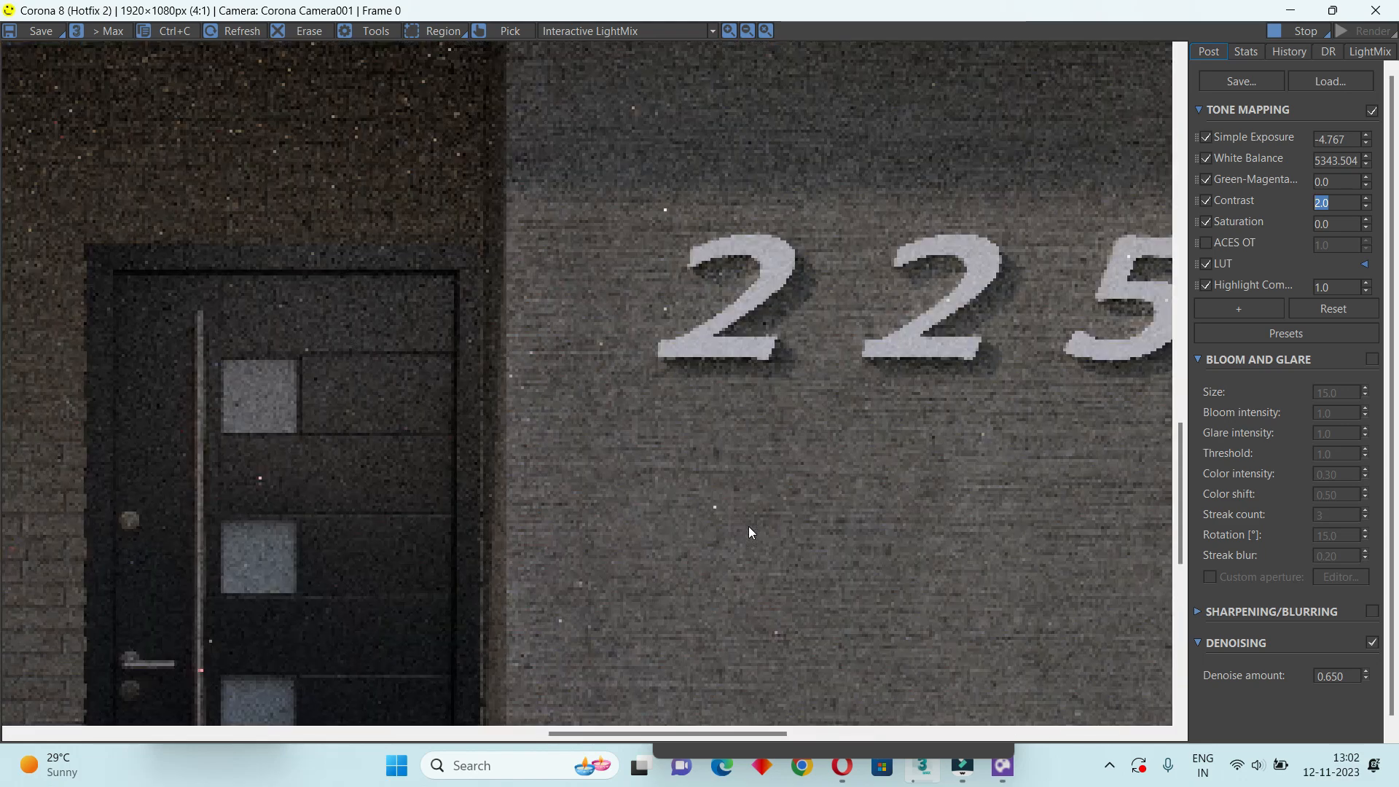
scroll(749, 526, "down", 2)
scroll(749, 526, "up", 1)
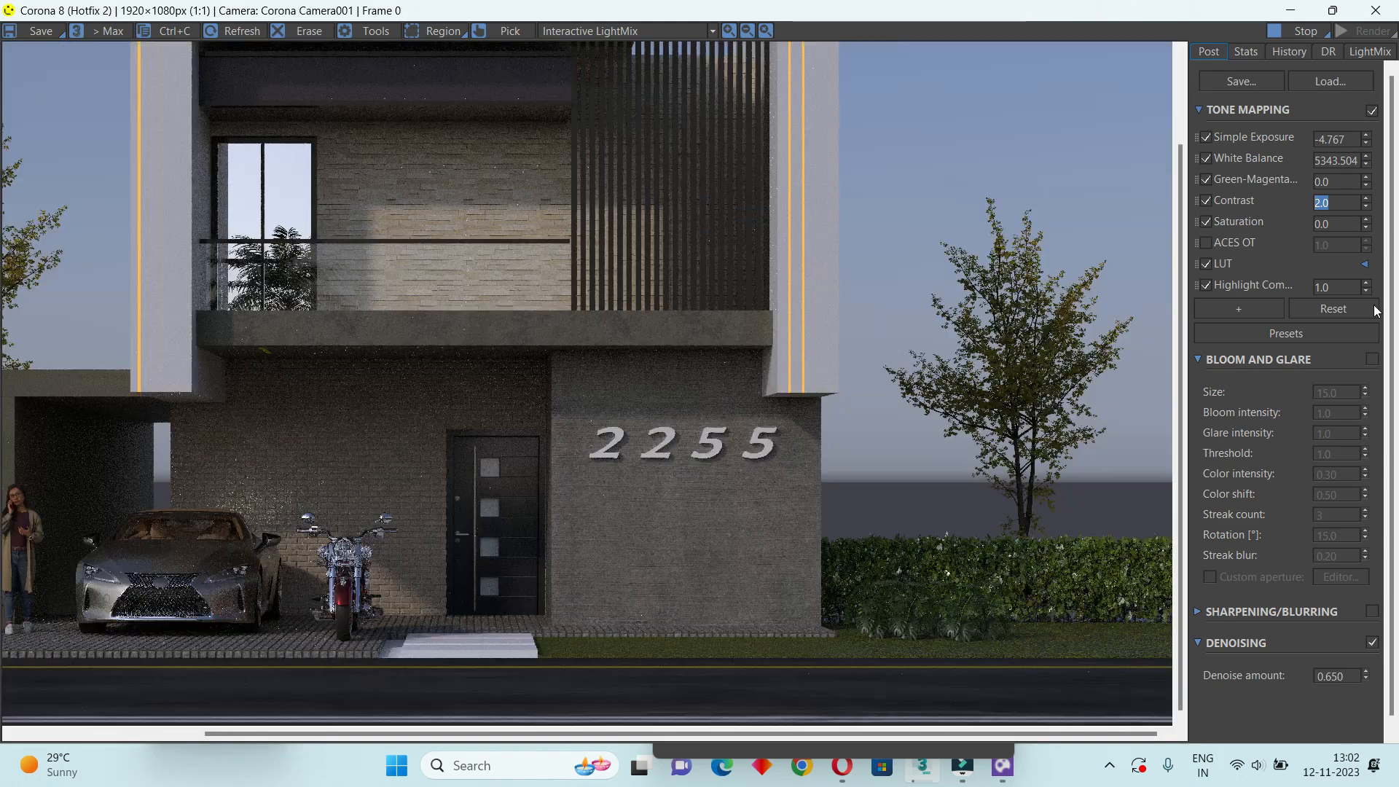
Raise the tone mapping Simple Exposure to -4.252, view the whole facade and show the render statistics
left_click_drag(1367, 136, 1366, 131)
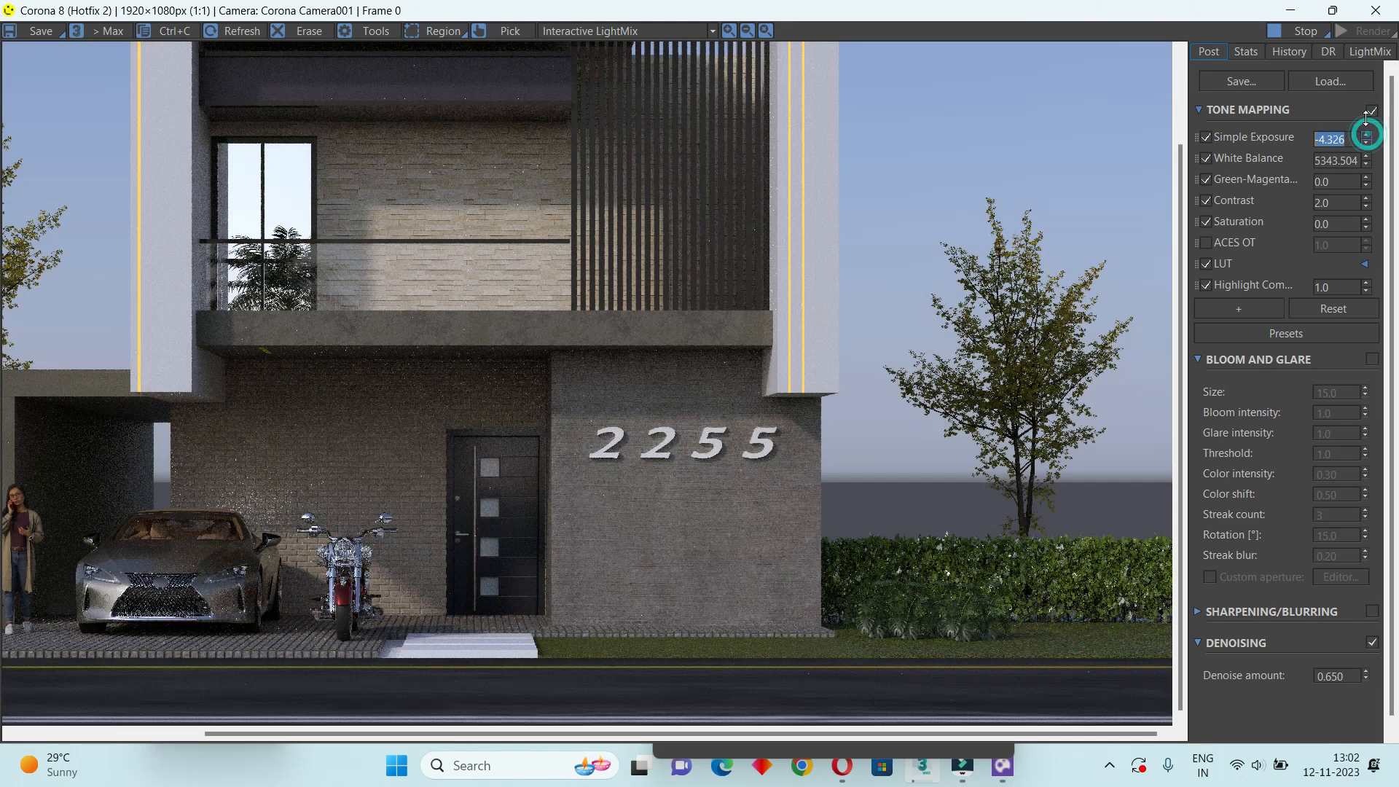
scroll(970, 406, "down", 1)
scroll(421, 558, "up", 1)
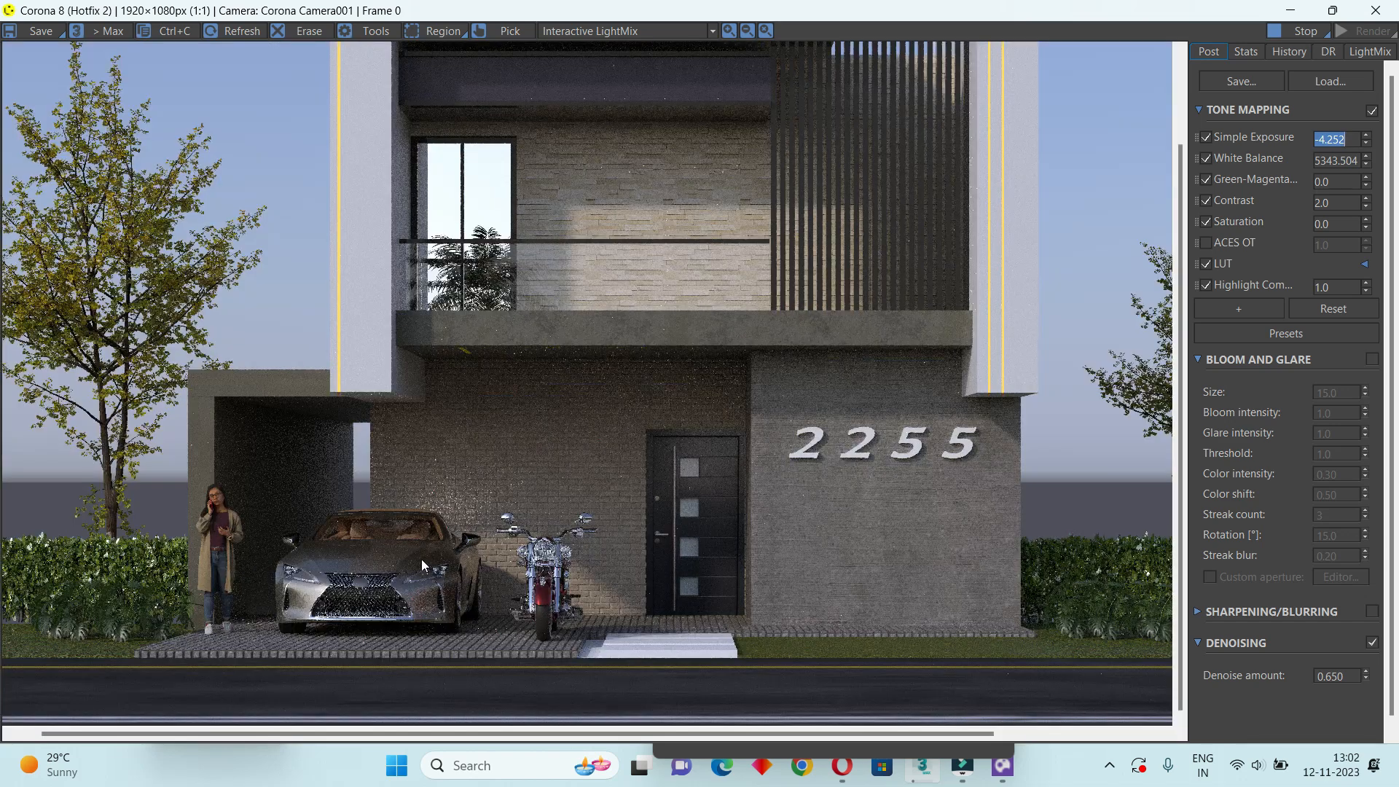
left_click_drag(460, 556, 471, 608)
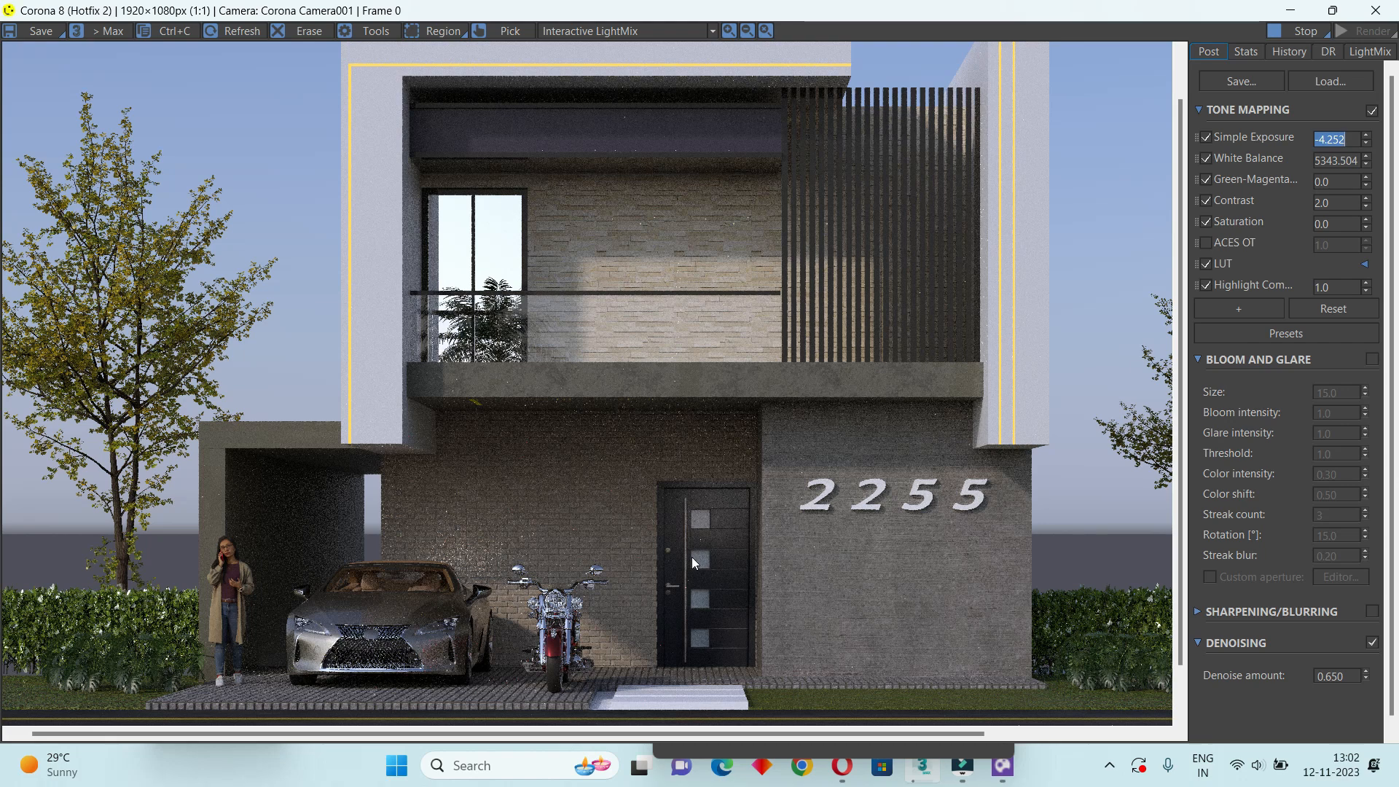
scroll(664, 556, "down", 1)
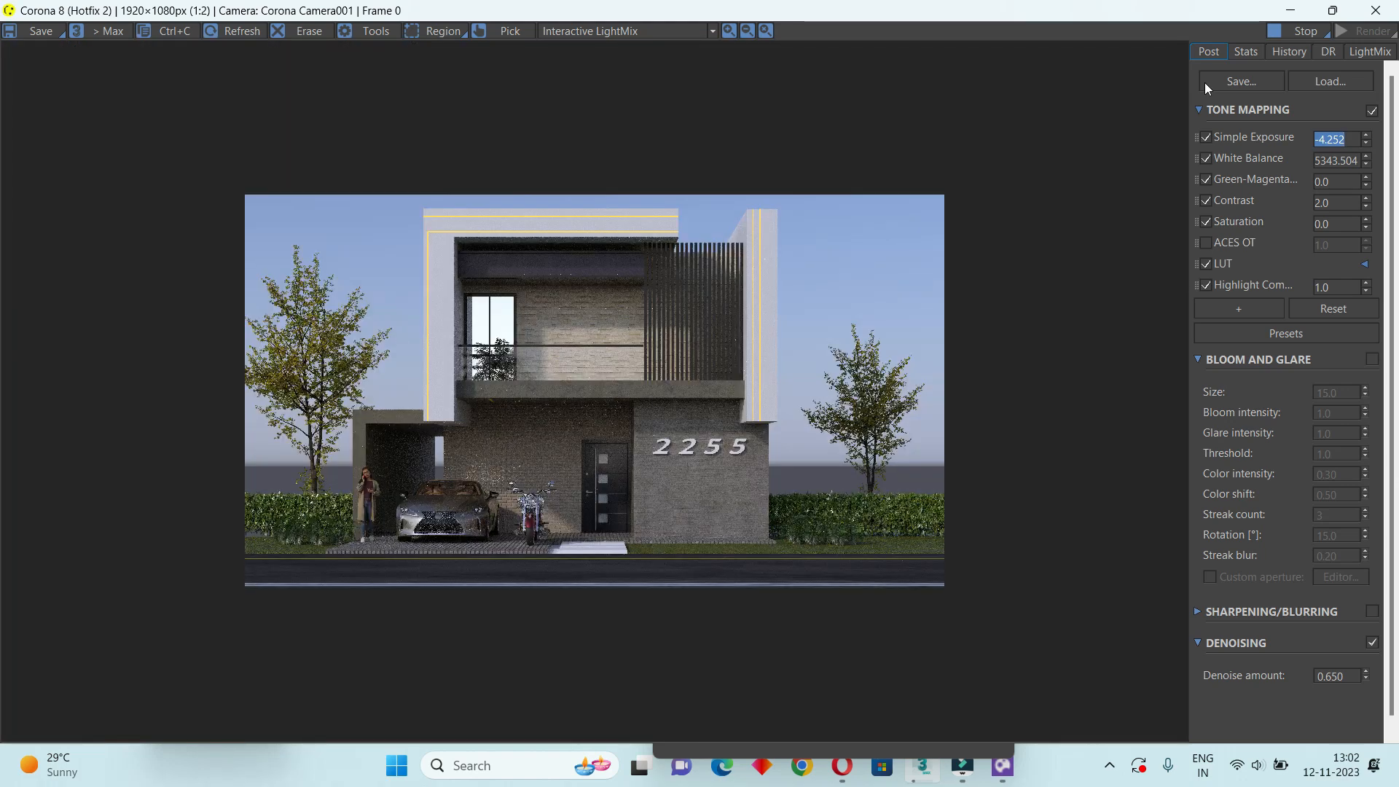
left_click(1247, 53)
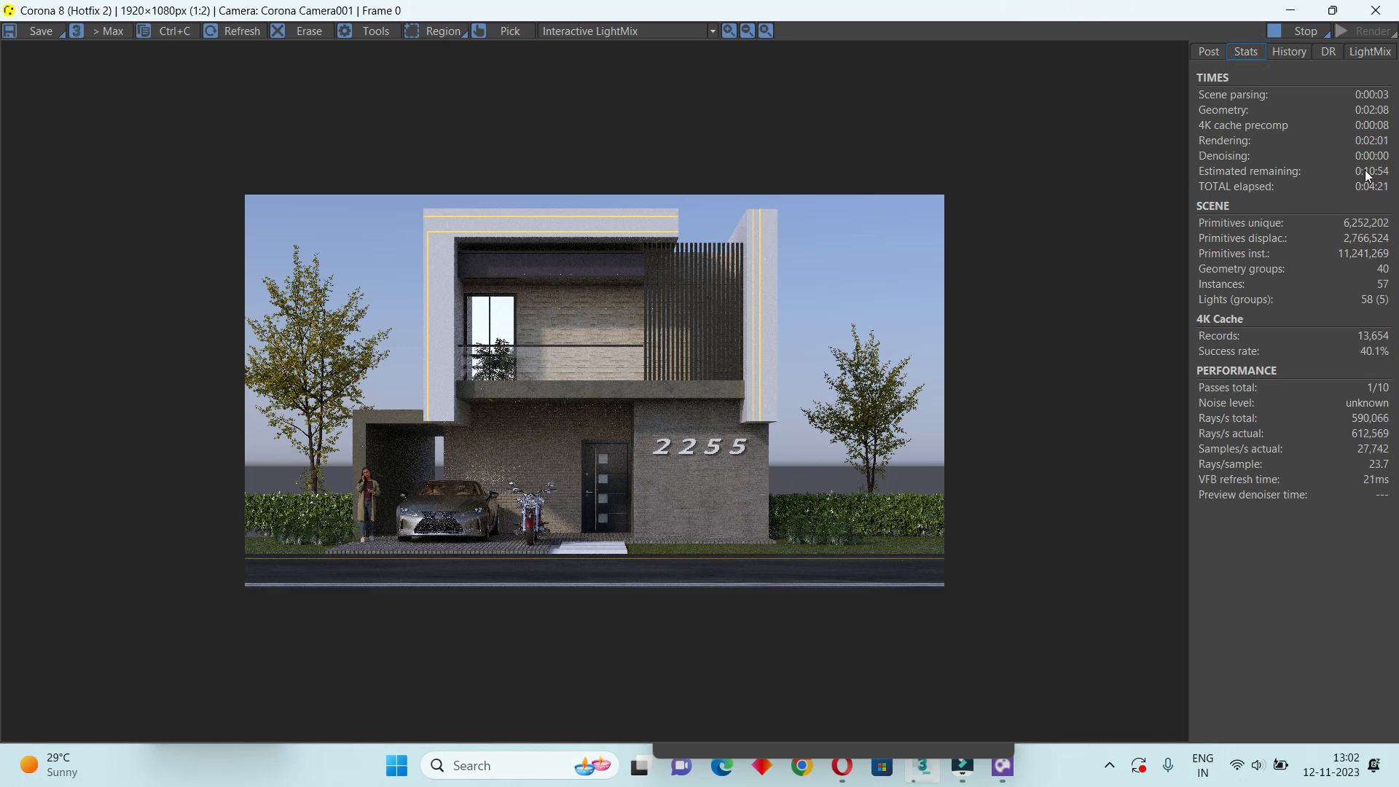